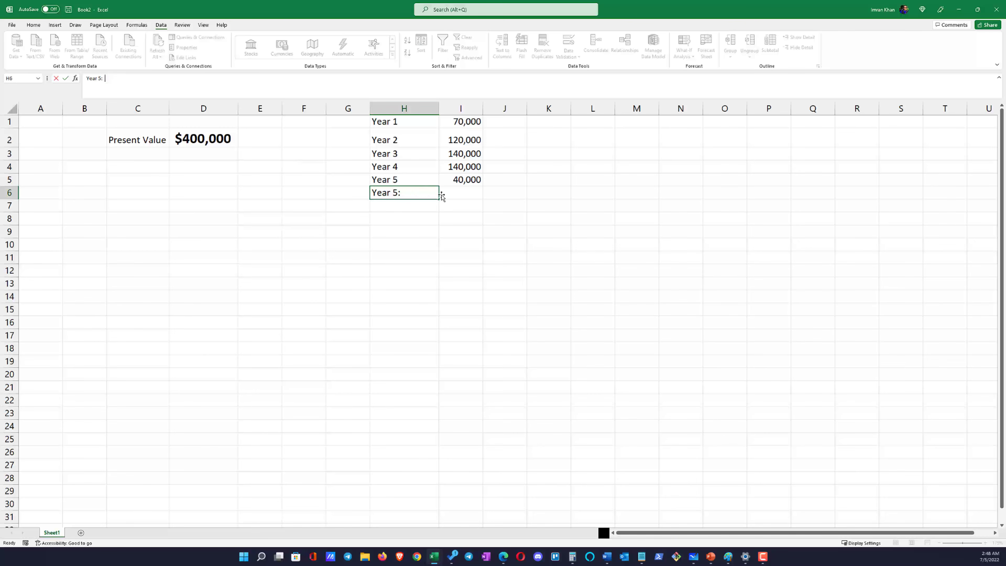
click(455, 193)
key(ctrl+v)
click(475, 241)
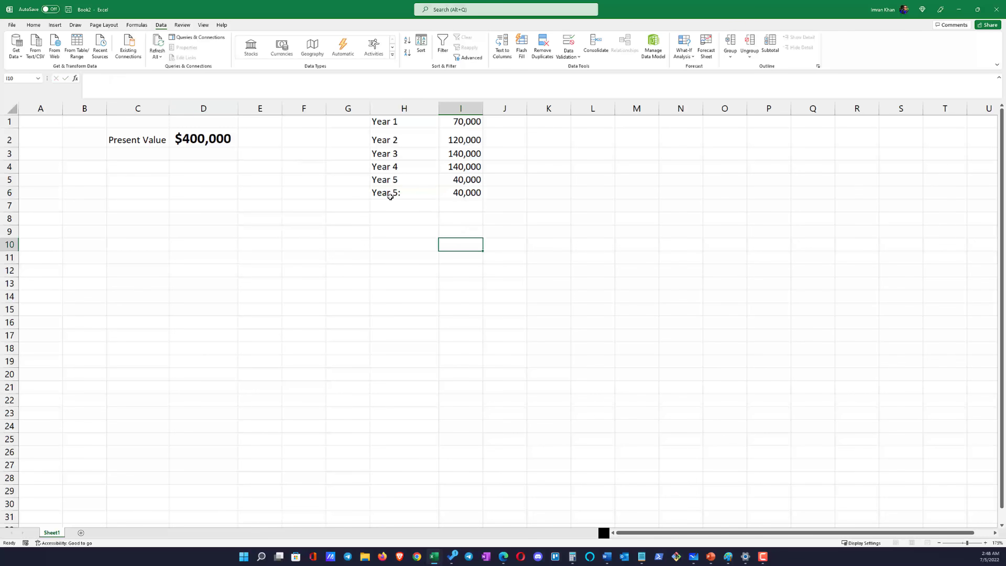
Clear the duplicate Year 5 row in H6:I6 and autofit column H
drag(392, 193, 457, 193)
key(Delete)
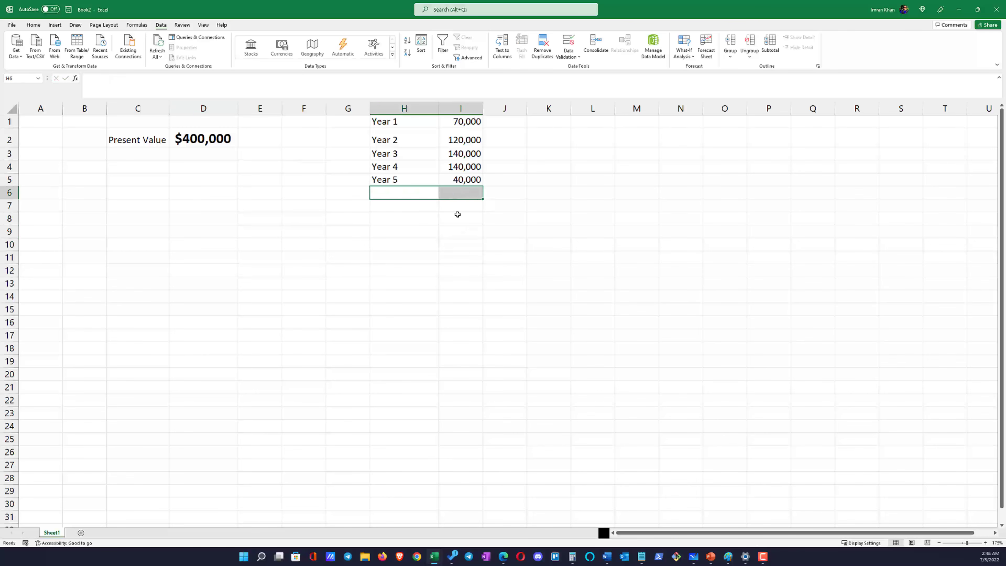
click(460, 256)
double_click(438, 110)
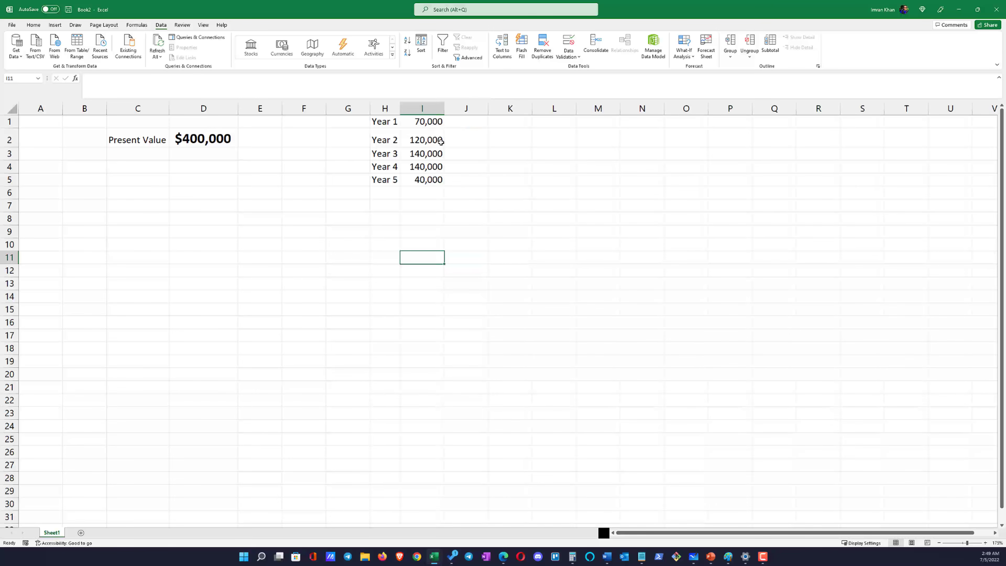
Move the yearly cash-flow table from H1:I5 down one row so it starts in H2
click(393, 121)
drag(405, 128, 413, 179)
key(ctrl+c)
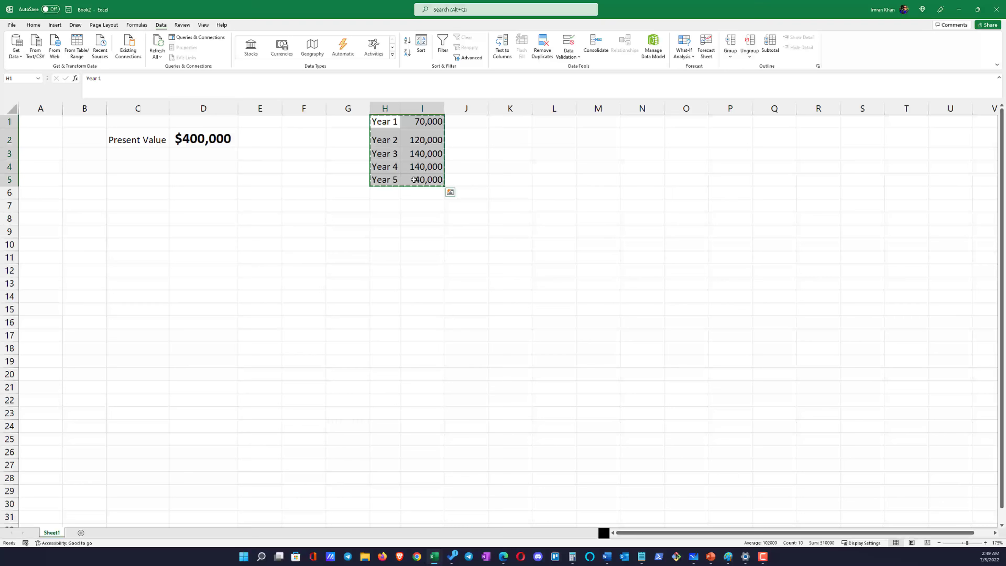
click(397, 139)
key(ctrl+v)
click(446, 306)
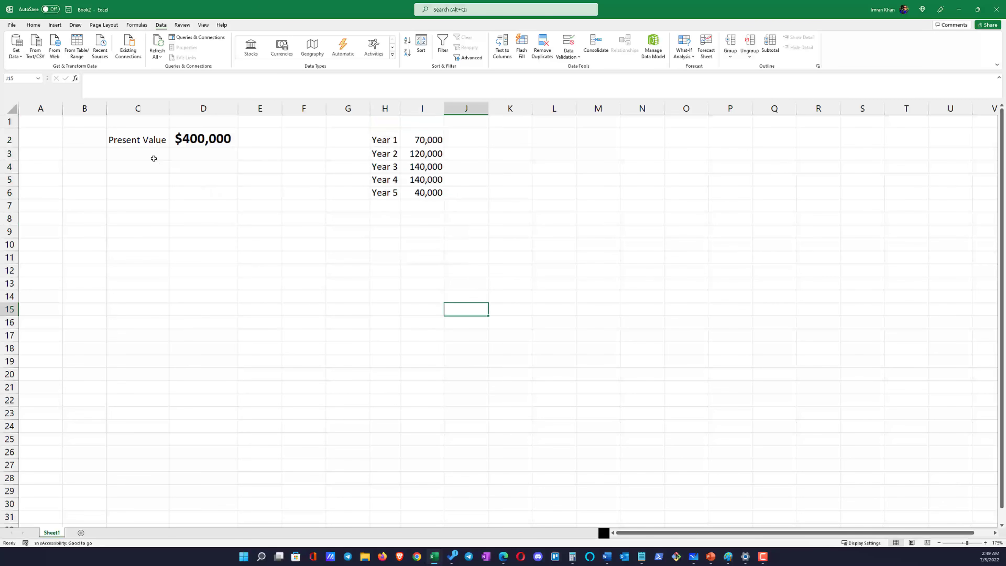
Check the discount rate on the PowerPoint problem slide and label C3 in the Excel sheet Discounted CF
click(143, 154)
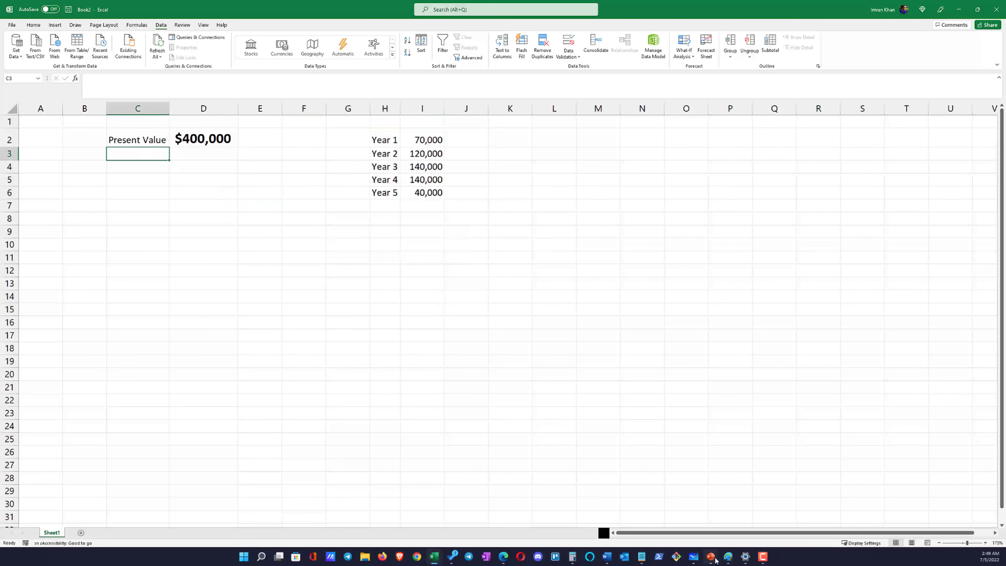
mouse_move(711, 556)
click(686, 505)
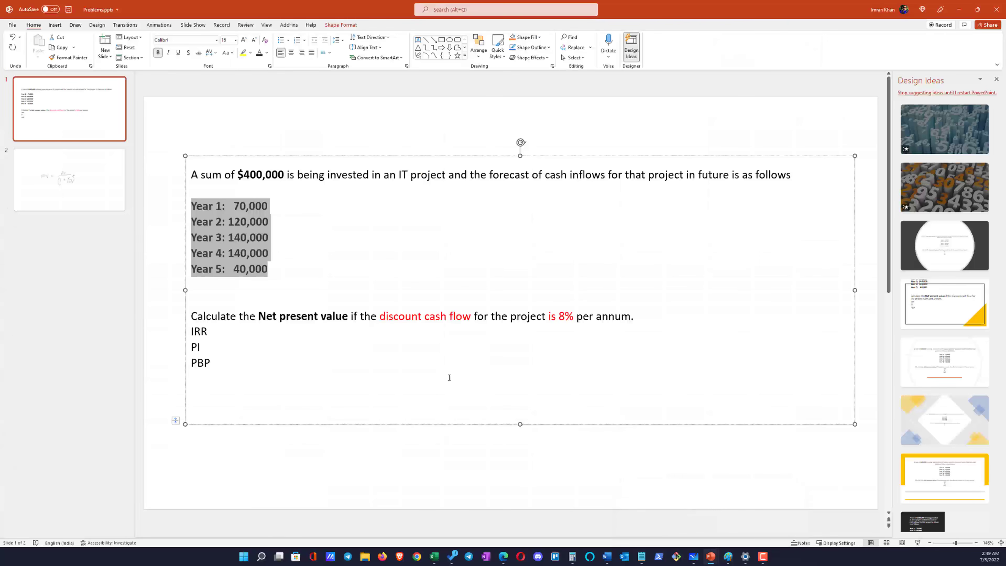
click(473, 334)
key(alt+Tab)
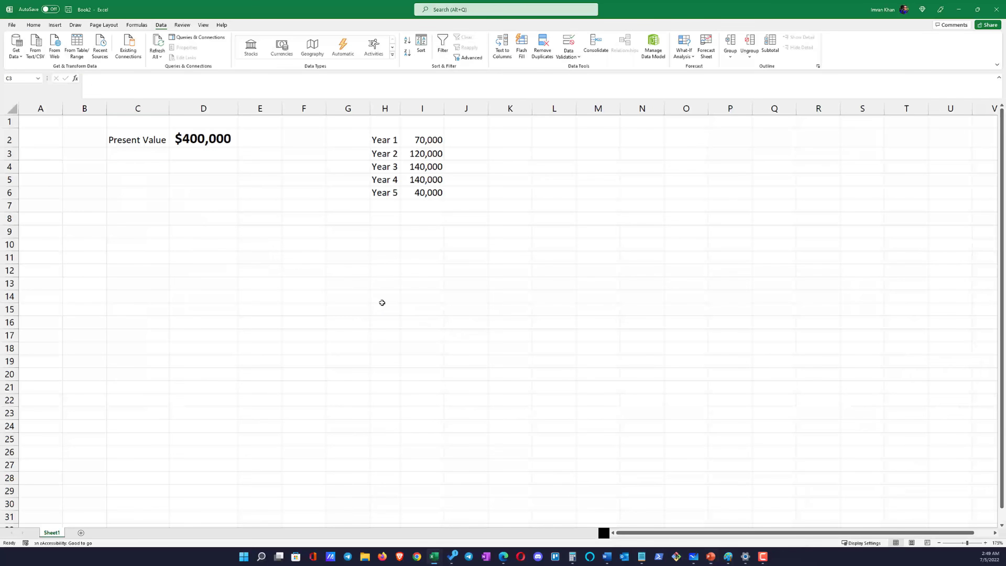
click(146, 153)
text(Discounted C)
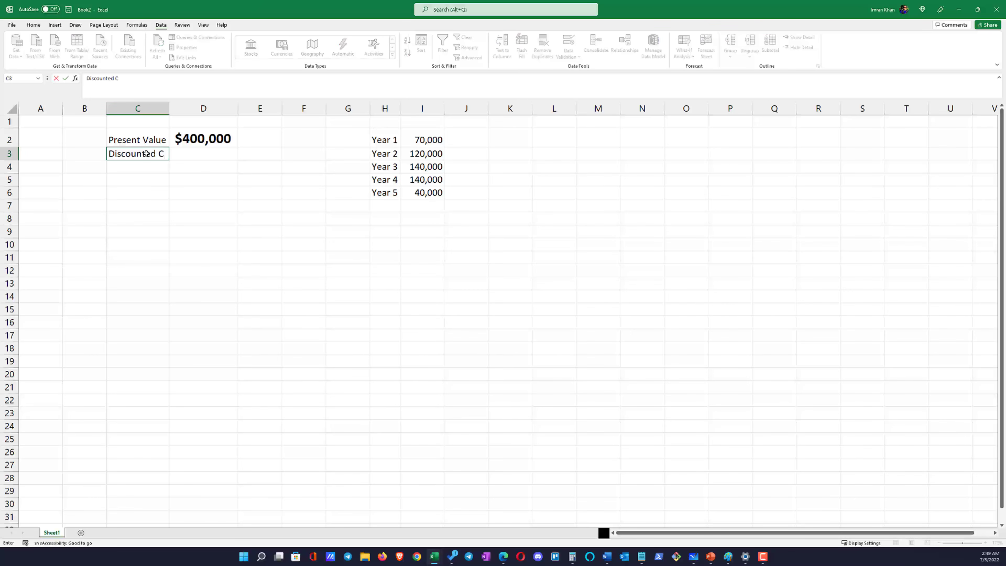
text(F)
key(Tab)
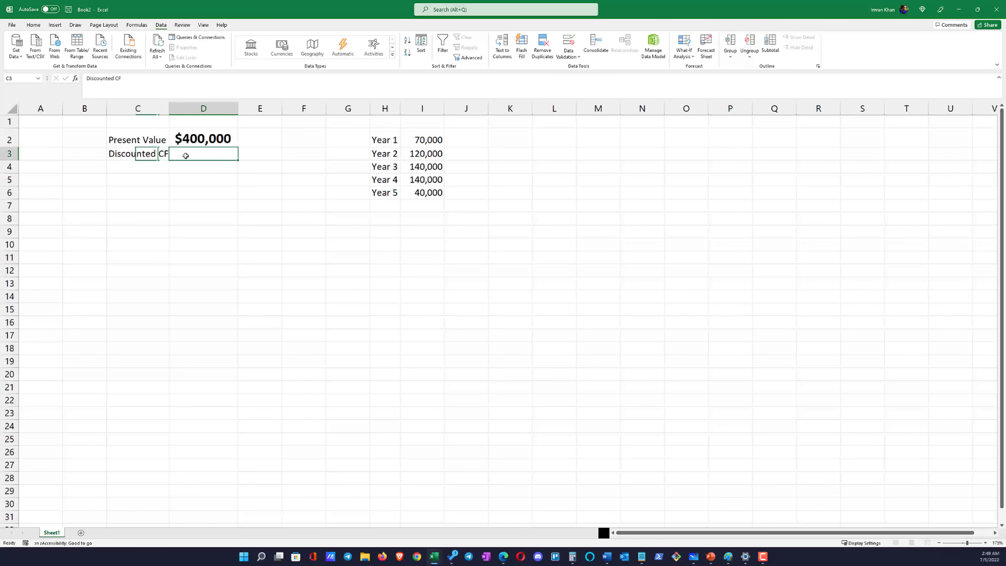
Enter 8% as the discount rate in D3 and autofit column C to its labels
text(8)
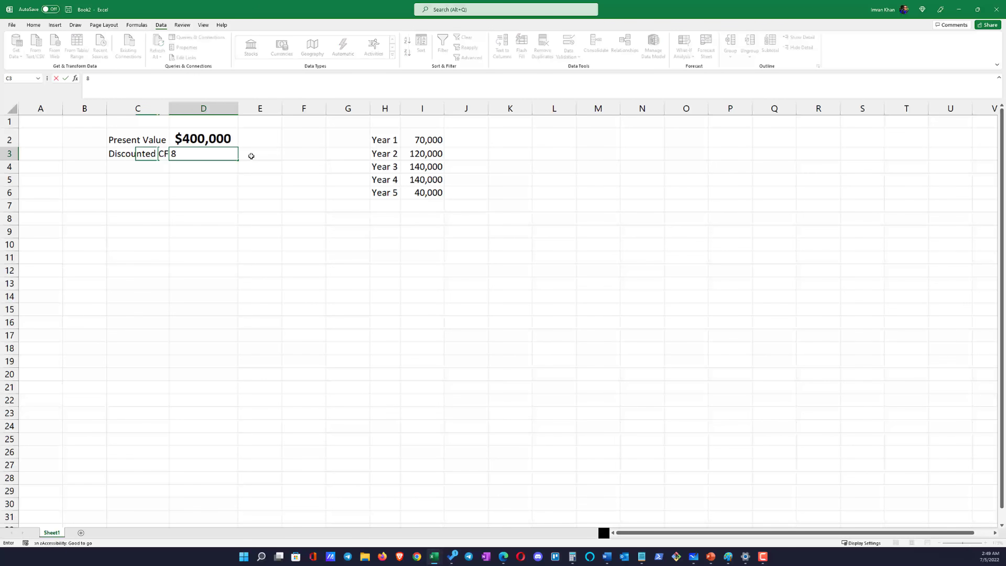
text(%)
click(245, 182)
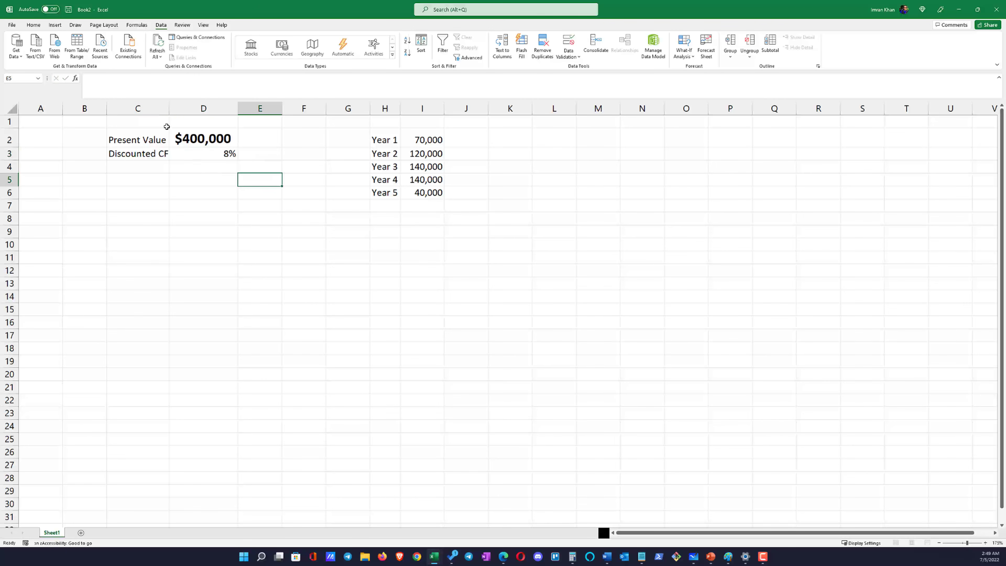
double_click(170, 109)
Add the label NPV in C6
click(135, 193)
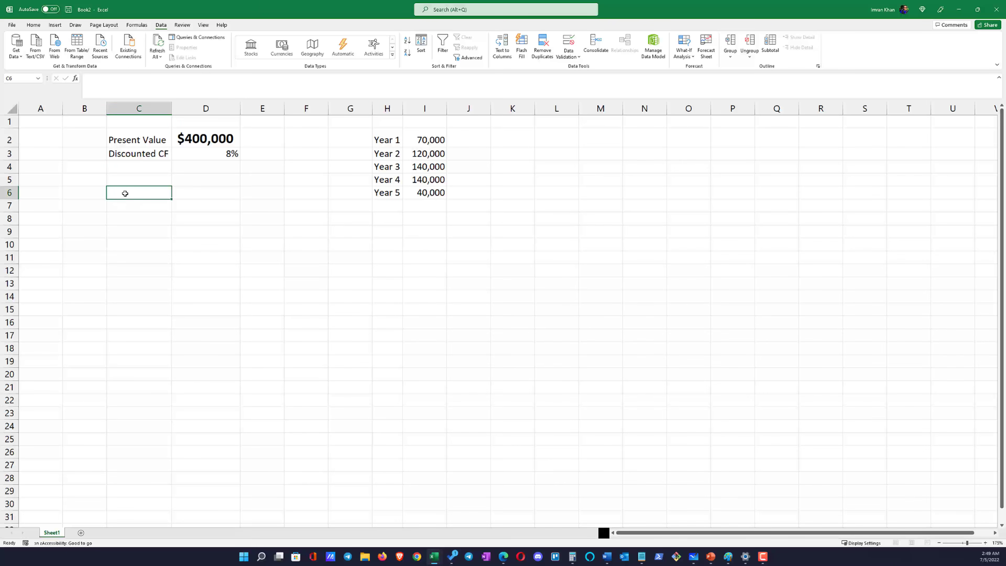
text(NOV)
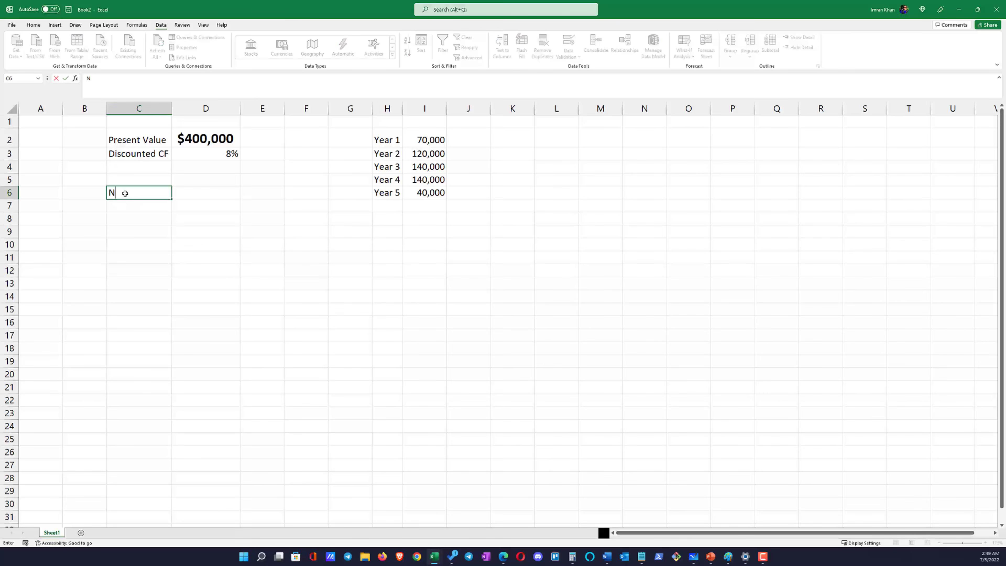
key(BackSpace)
key(BackSpace)
text(PV)
key(Return)
key(Return)
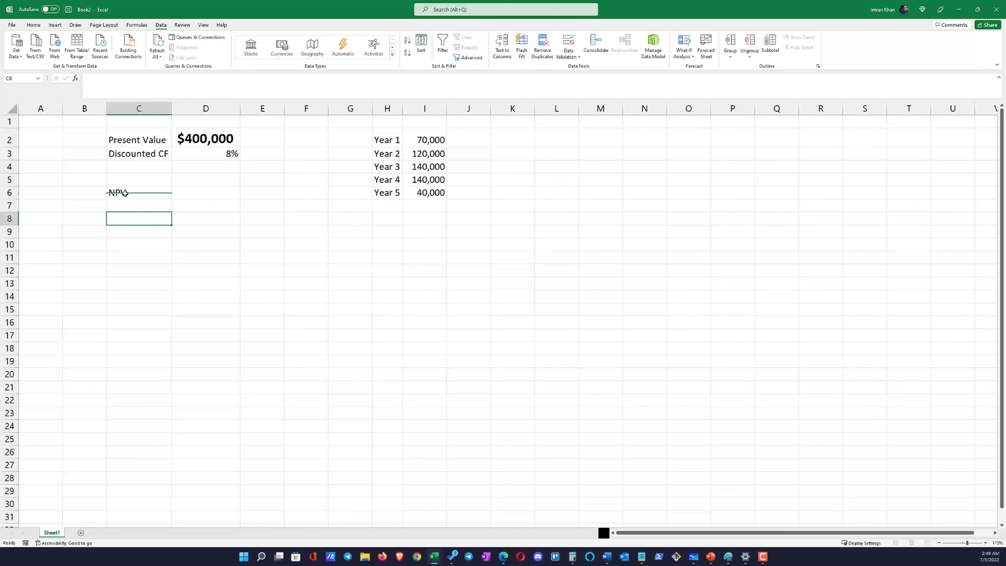
Add the label Step1 in B8
click(132, 195)
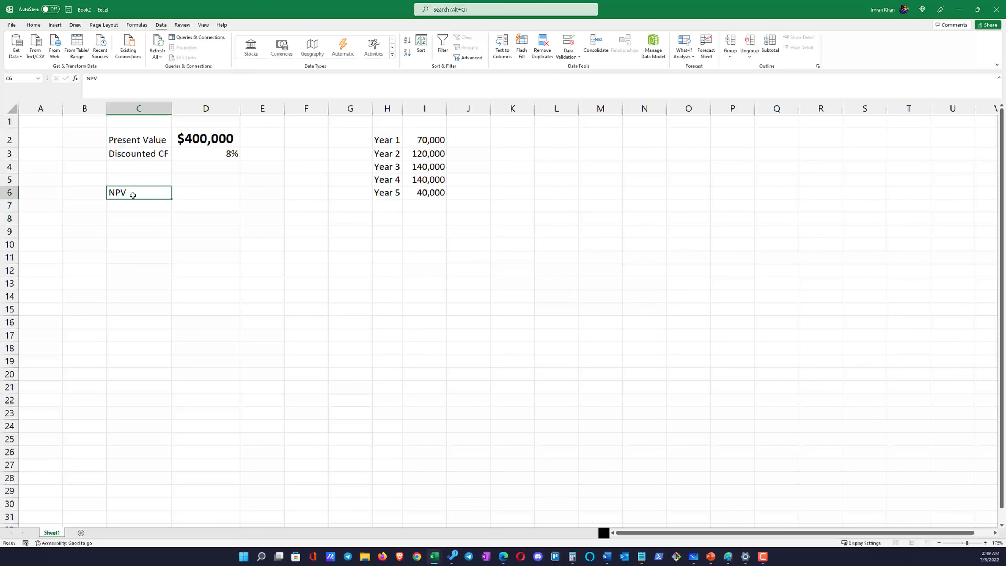
click(179, 231)
click(121, 208)
click(128, 222)
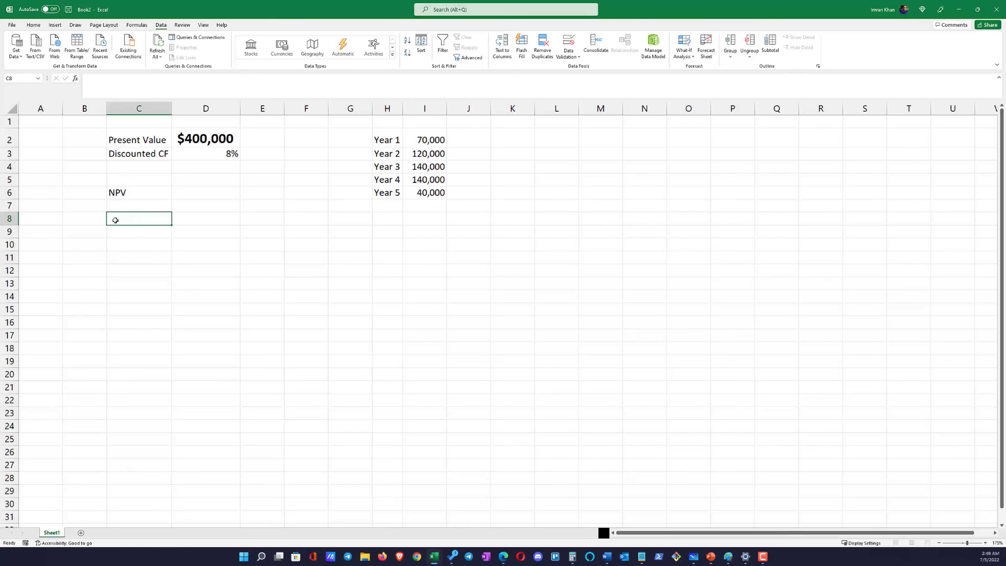
click(102, 219)
text(Step)
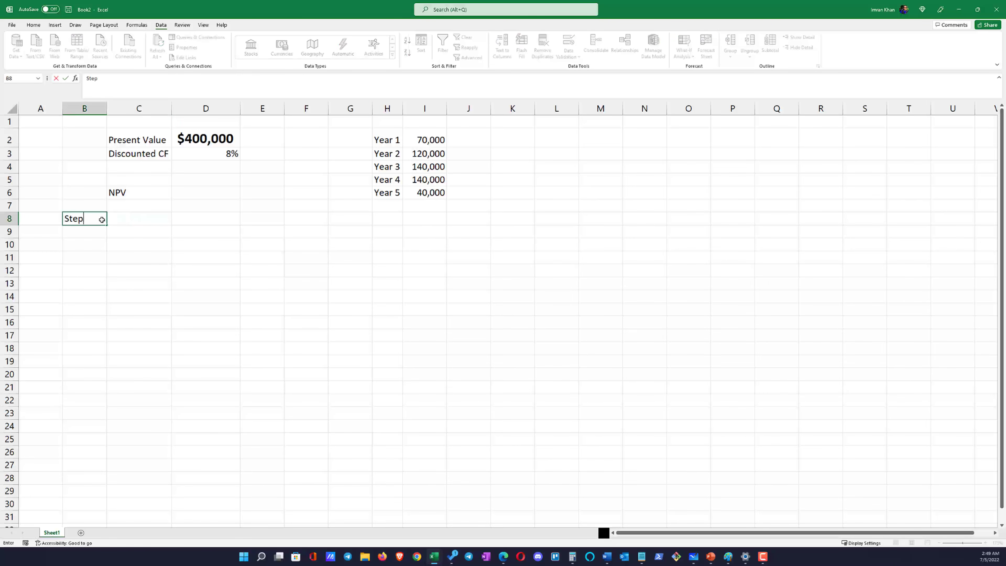
text(1)
key(Tab)
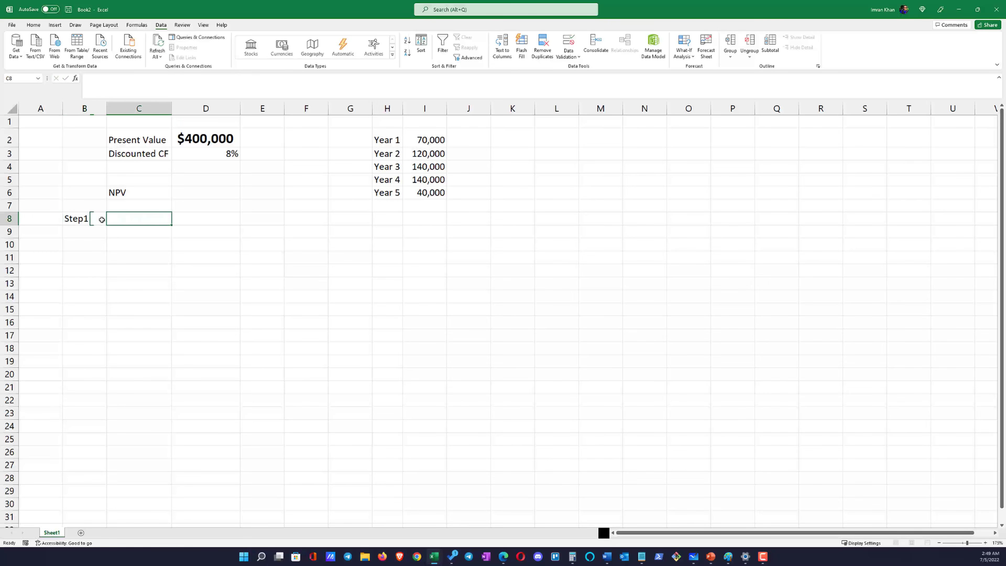
click(142, 244)
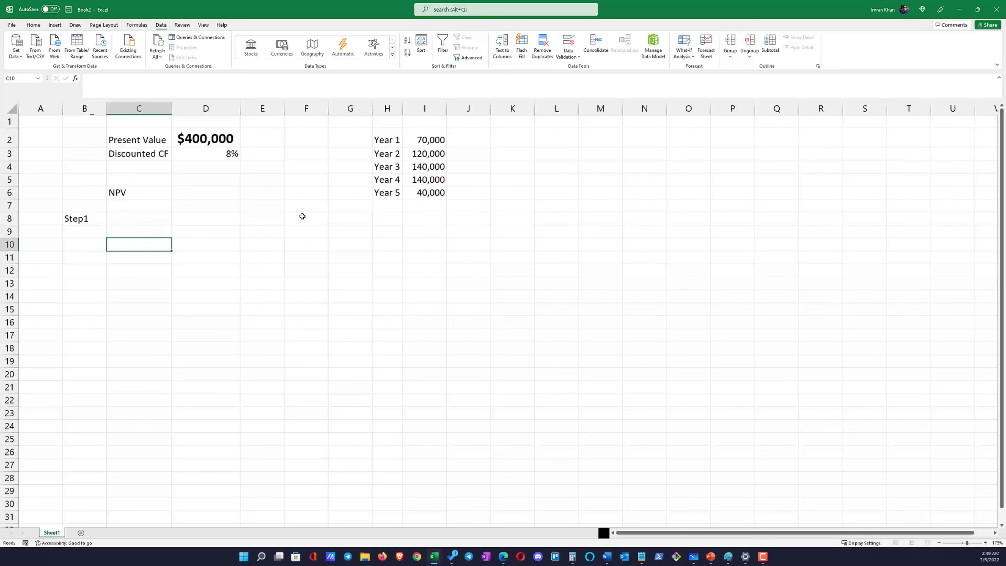
Review the years and their matching cash inflows in H2:I6
click(419, 139)
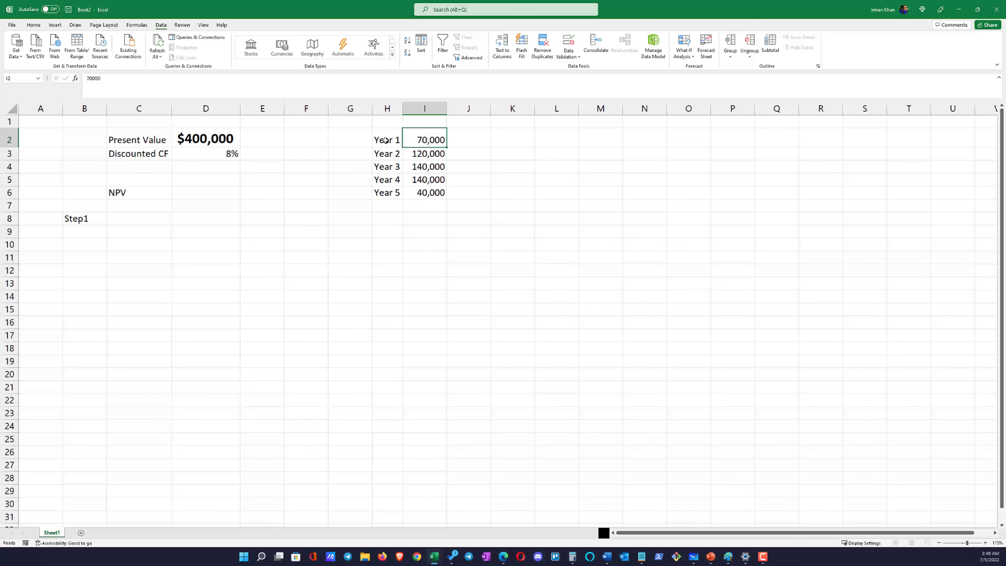
drag(384, 139, 394, 194)
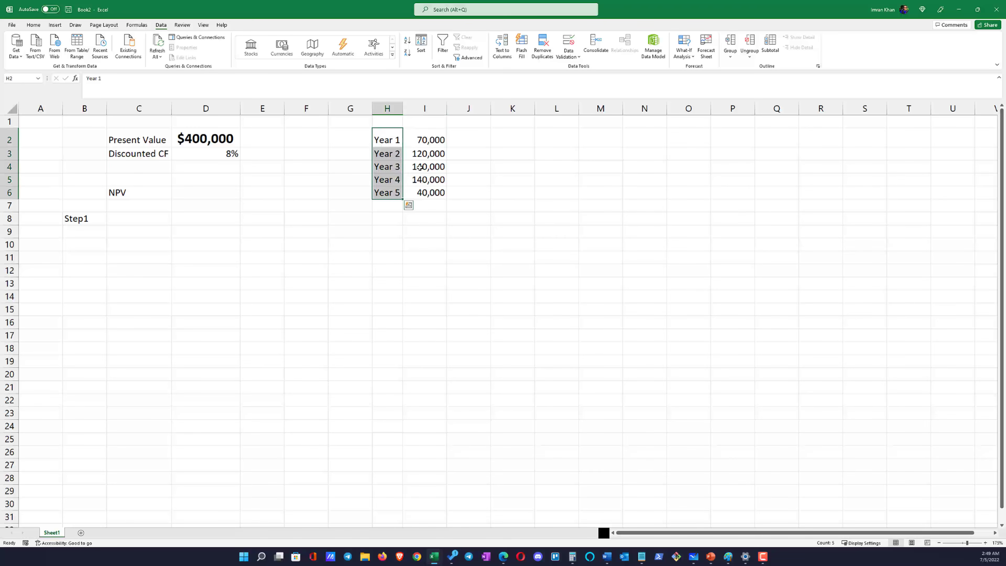
click(422, 140)
drag(423, 140, 448, 140)
click(467, 156)
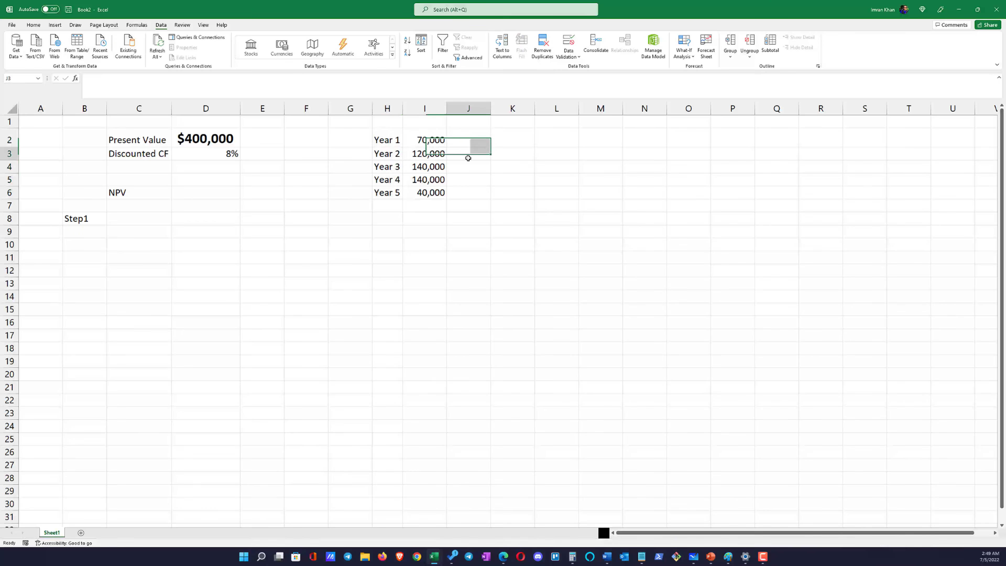
click(431, 124)
drag(429, 146, 427, 189)
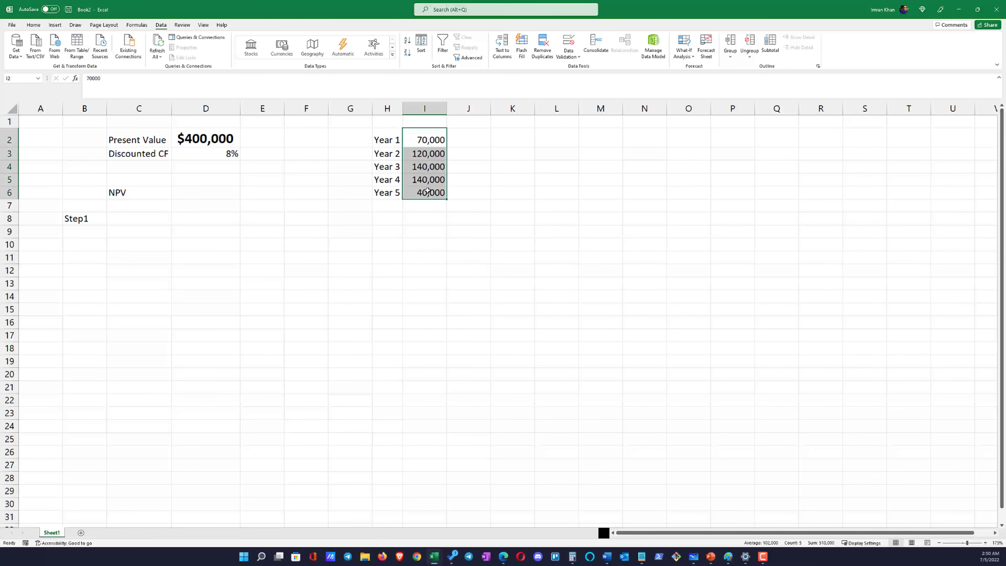
drag(428, 142, 424, 193)
drag(386, 139, 421, 156)
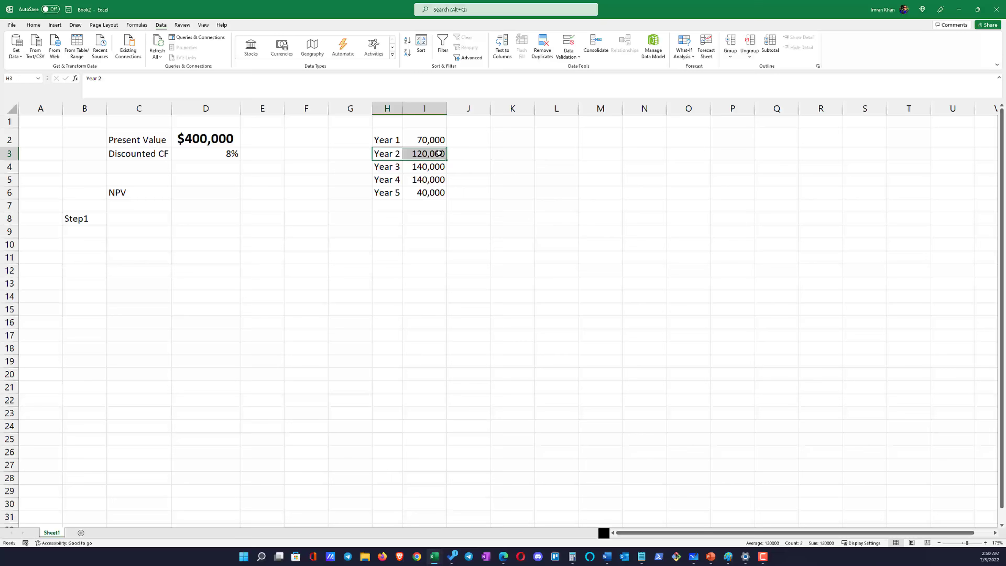
click(408, 171)
click(421, 180)
click(421, 191)
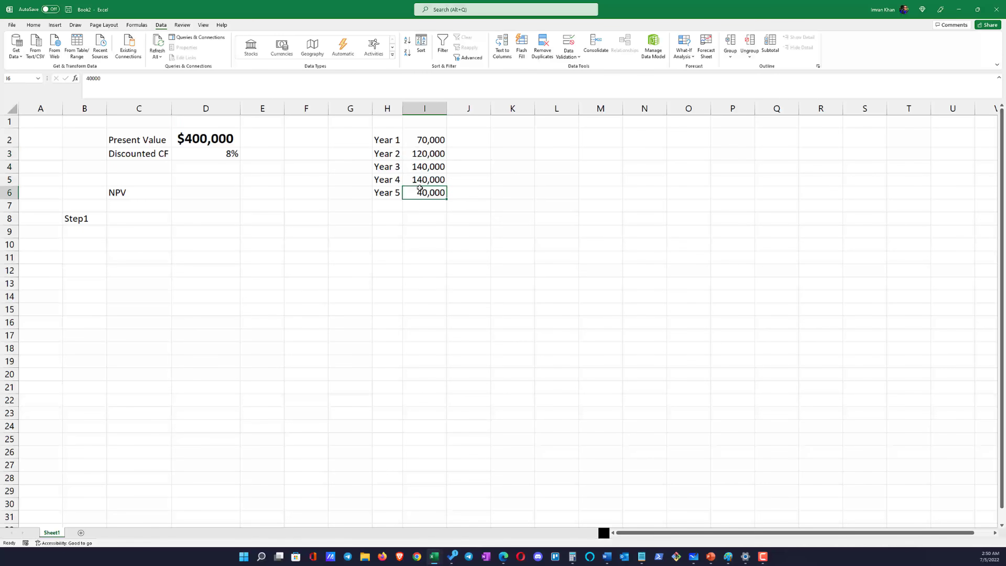
Head the cash-inflow column with FV in I1
click(429, 121)
text(FV)
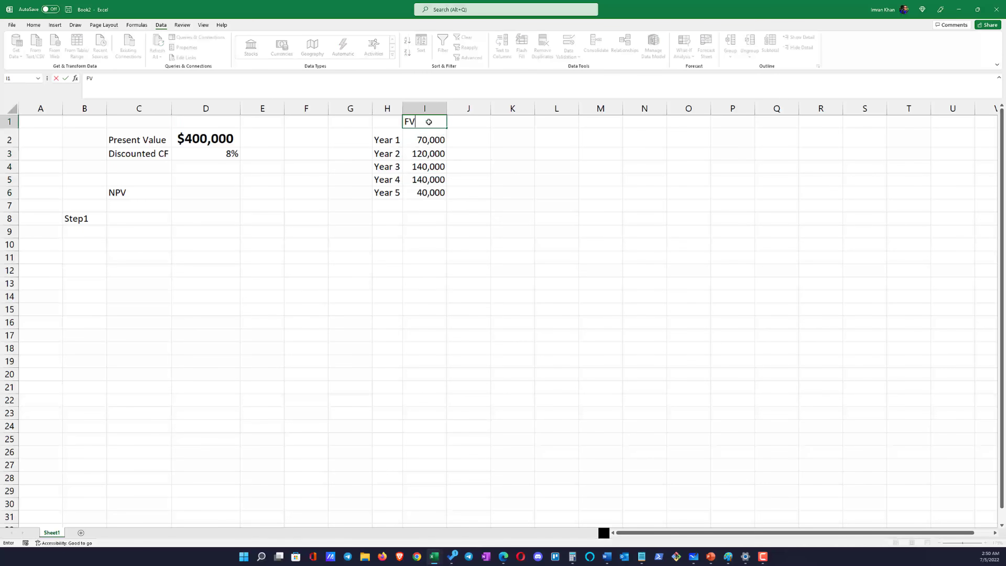
key(Return)
click(428, 122)
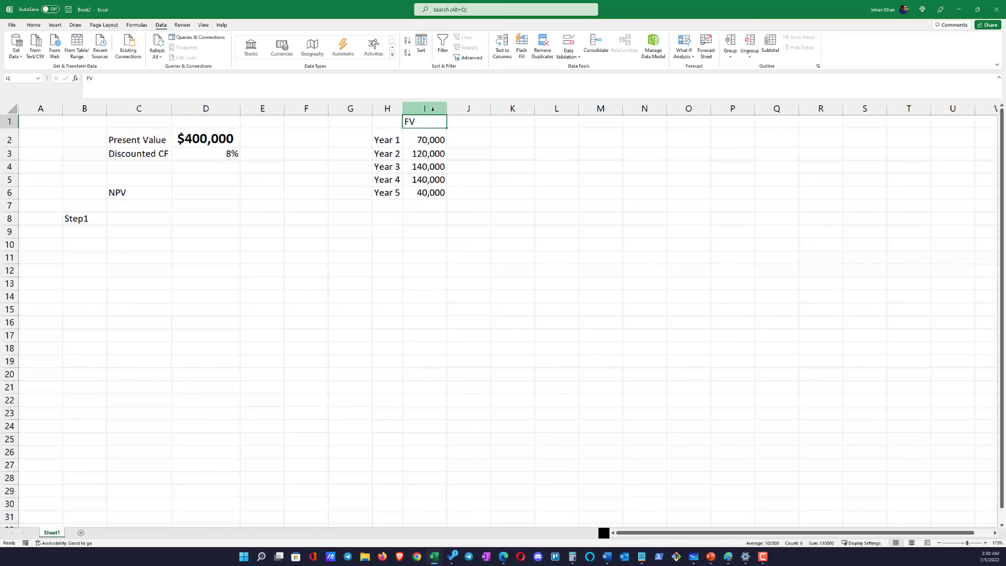
click(425, 108)
Head the year column with n(time) in H1 and autofit column H
click(388, 122)
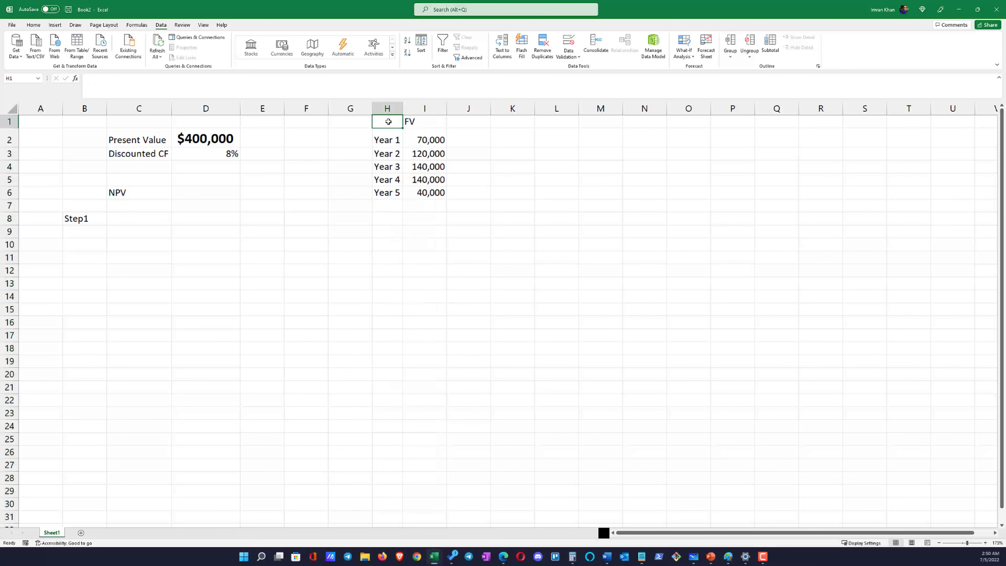
text(N)
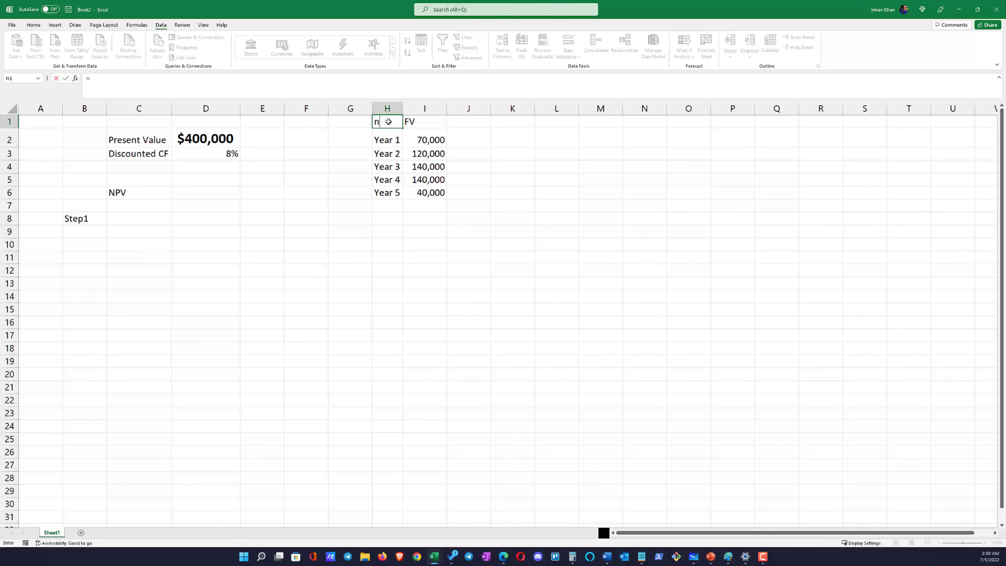
text((time ))
key(Return)
double_click(400, 104)
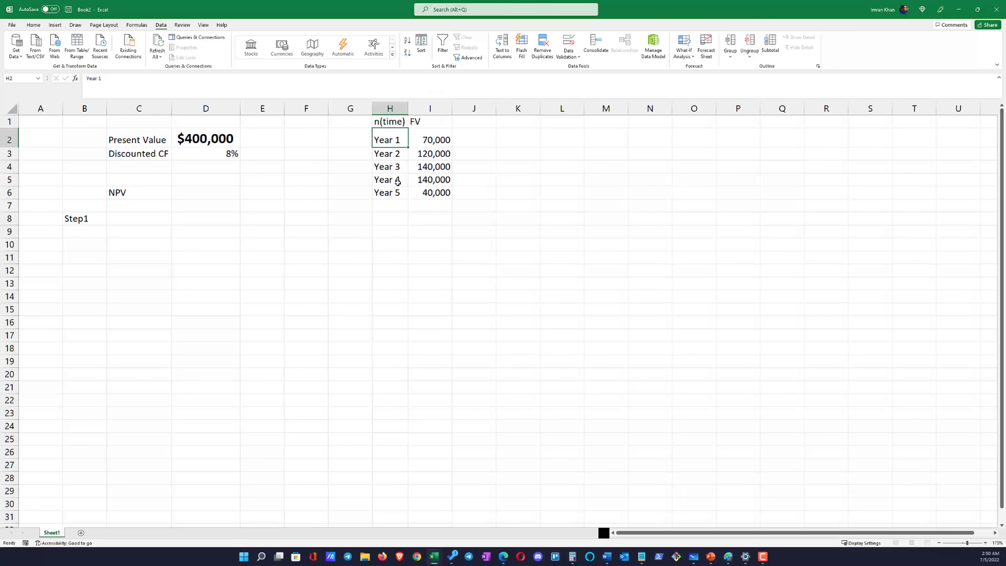
Go through the future values in I2:I6 one year at a time
click(126, 209)
click(125, 220)
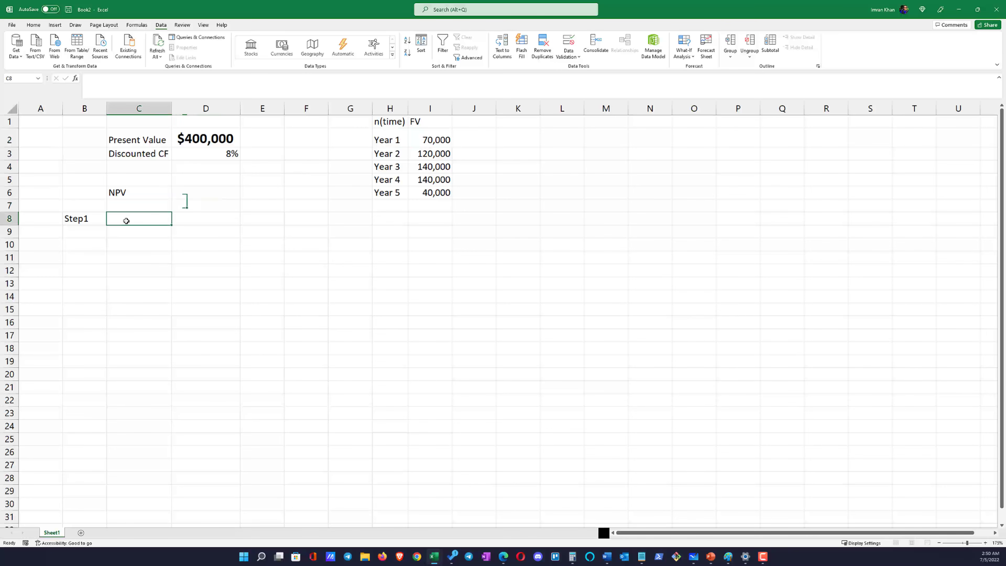
click(439, 142)
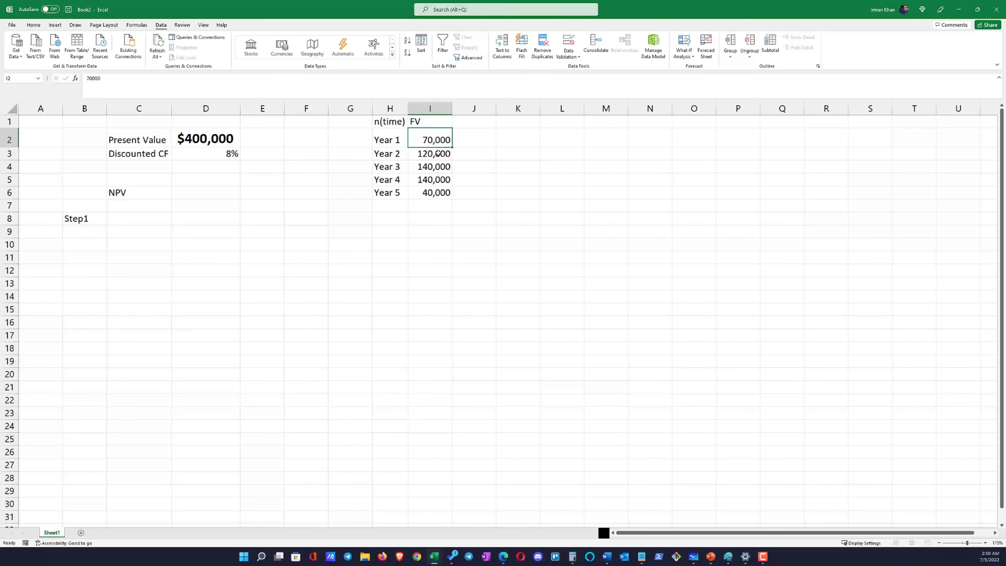
click(437, 154)
click(432, 166)
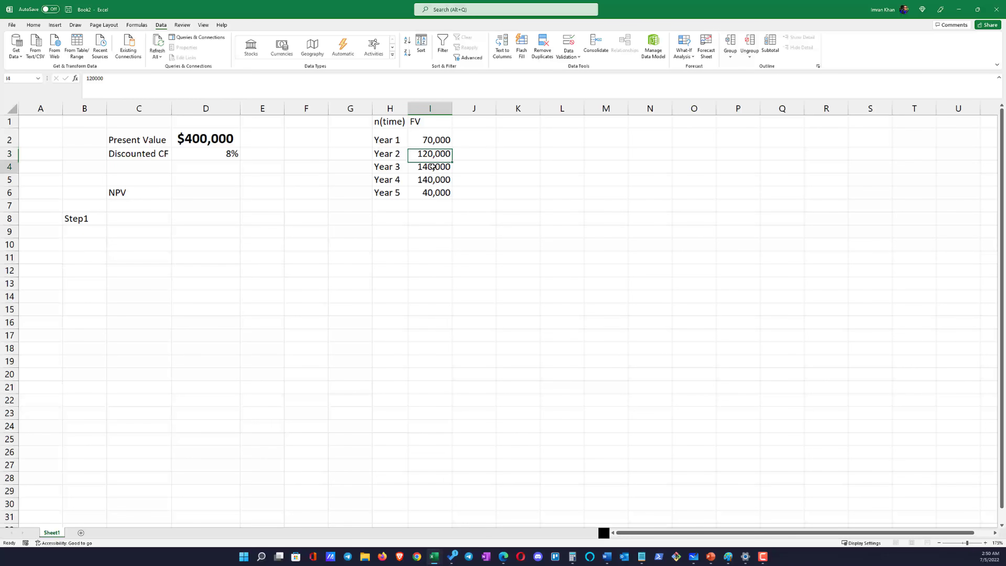
click(431, 179)
click(432, 191)
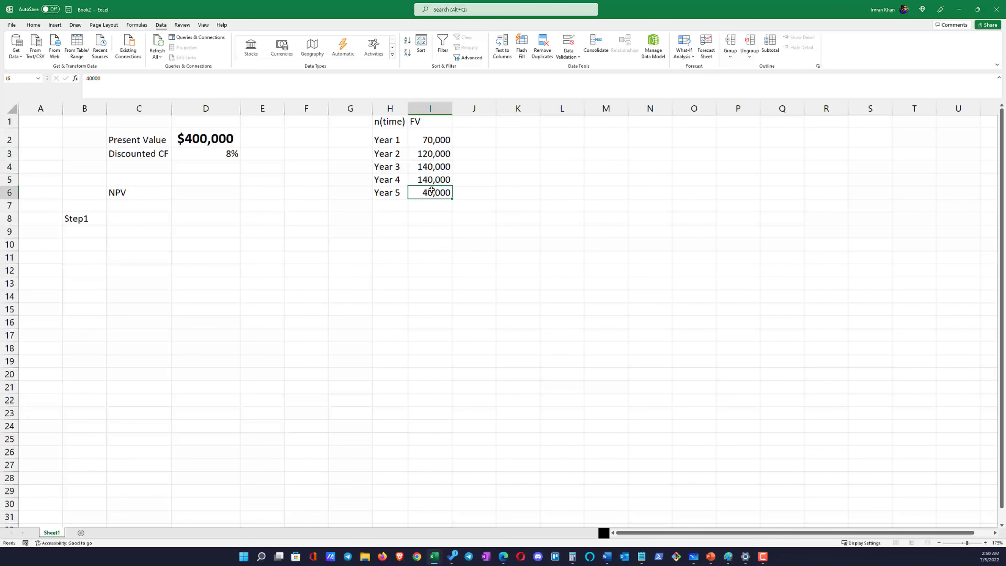
Look over the full block of future values in I2:I6 alongside their years
click(434, 144)
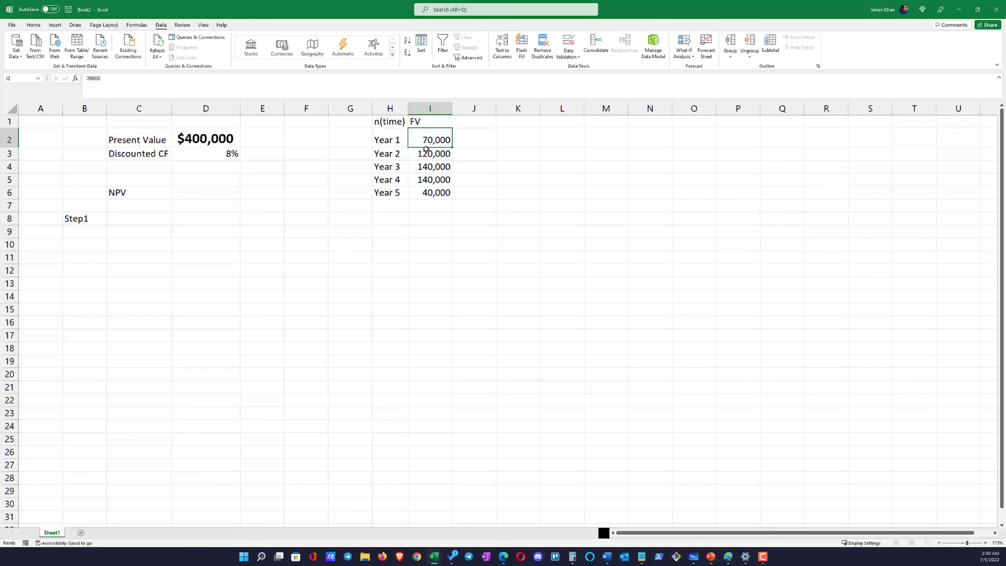
drag(427, 141, 425, 197)
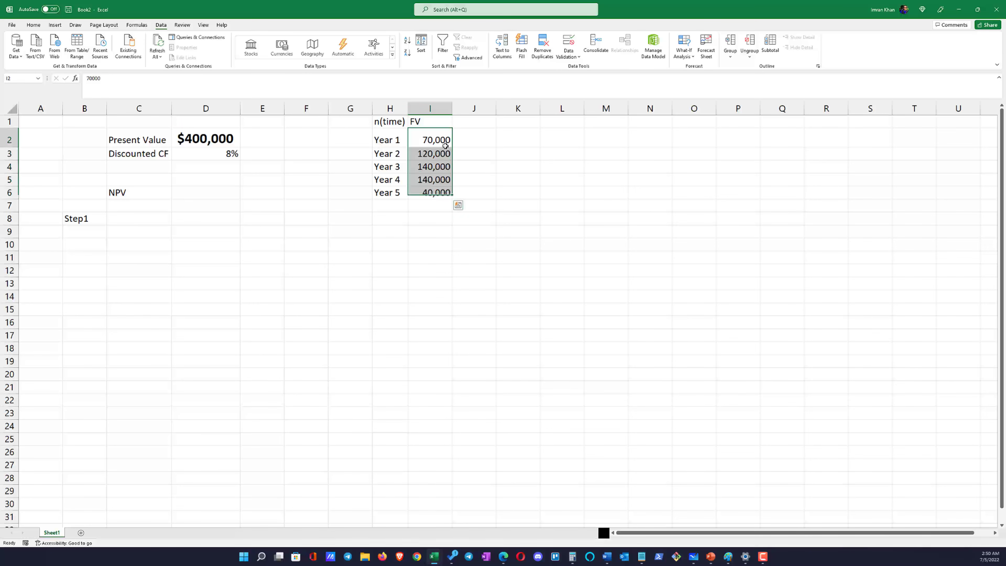
click(475, 137)
click(395, 135)
click(466, 139)
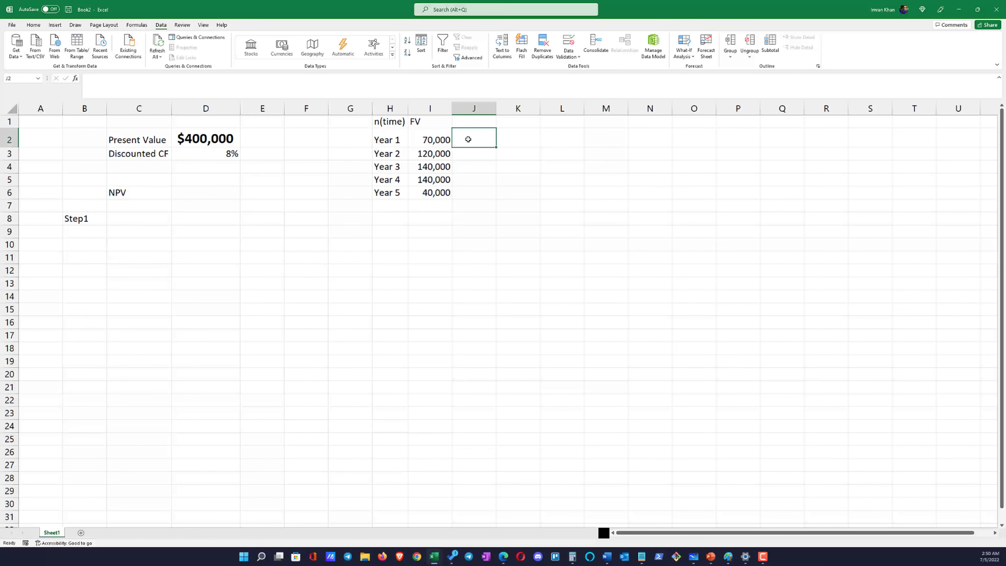
Describe Step1 in C8 as "Compute Present value for all the years (Separately)" and autofit column C
click(141, 220)
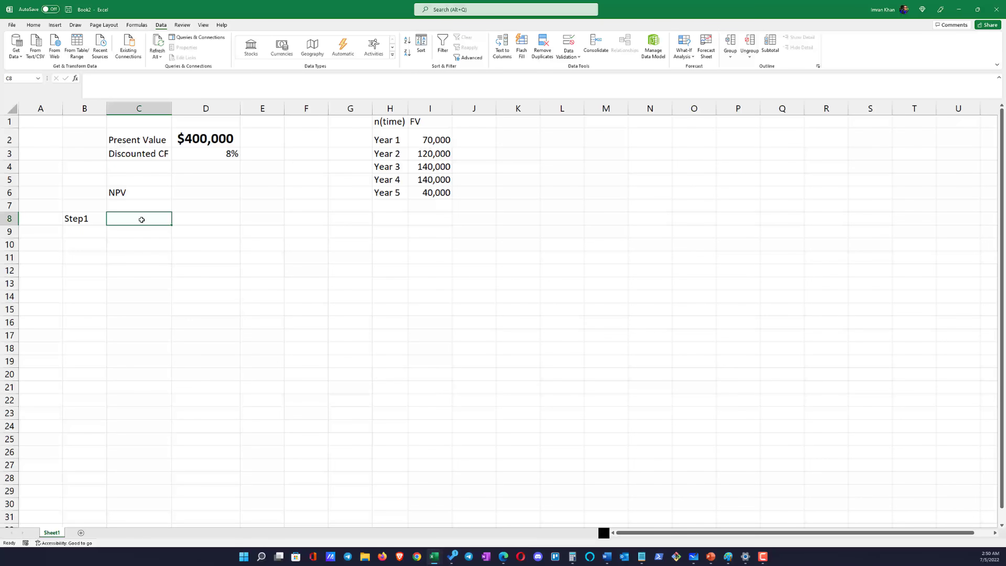
text(Compu)
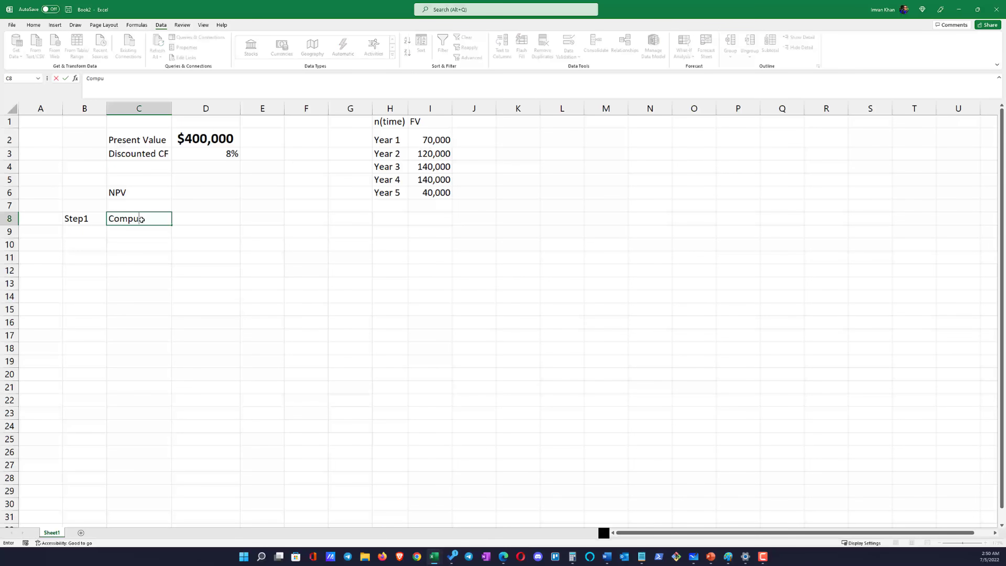
text(te Present value for all the ye)
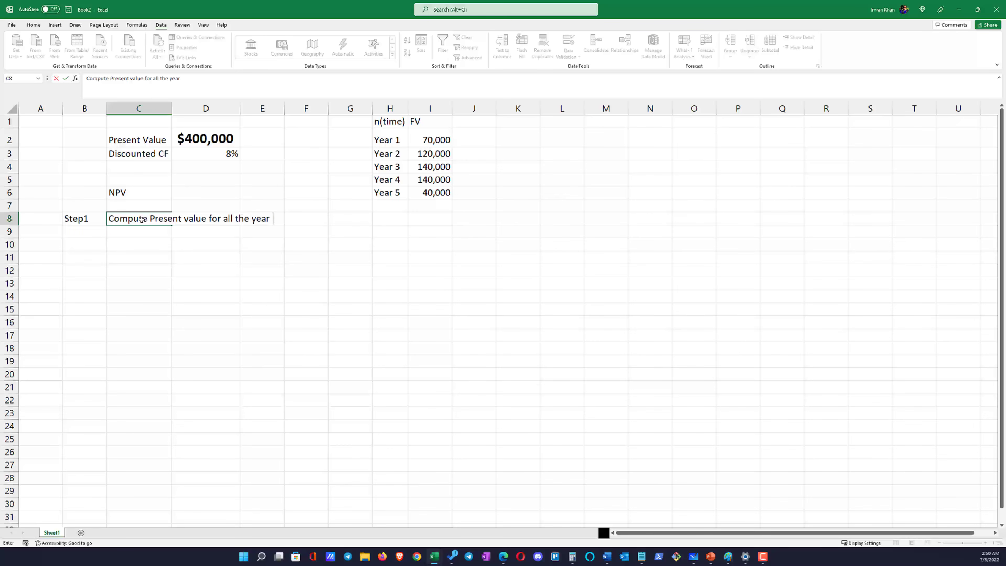
text(ars (Separately)
key(Return)
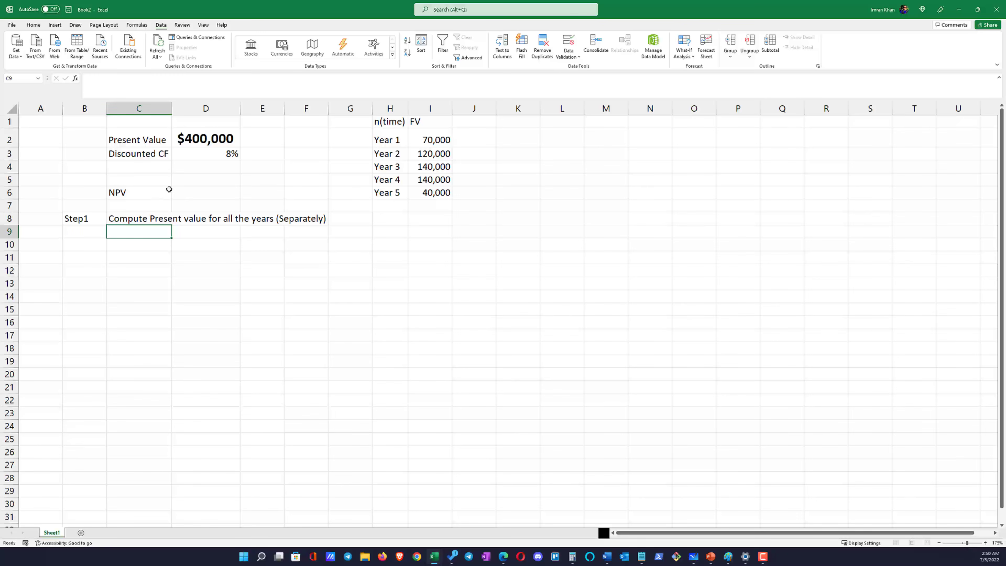
double_click(172, 108)
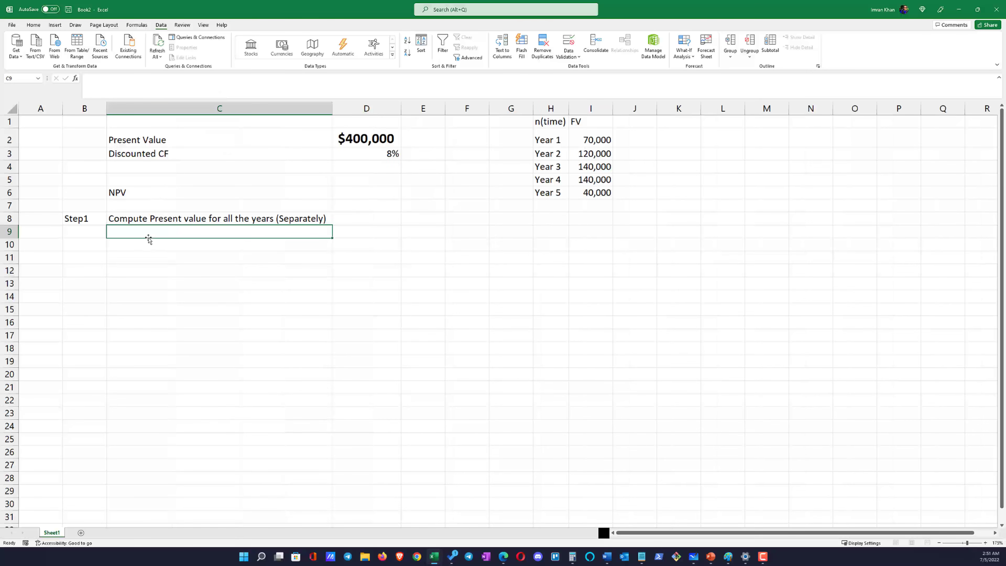
Add Step2 in B9 with the description "Sum all the present values (Total Present value)" in C9
click(94, 236)
text(Ste)
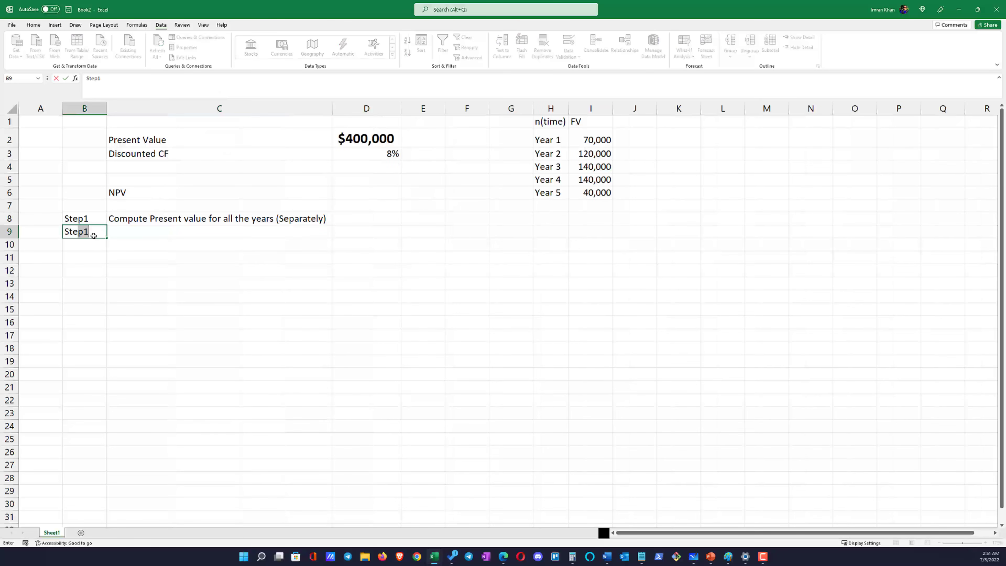
text(p)
key(Tab)
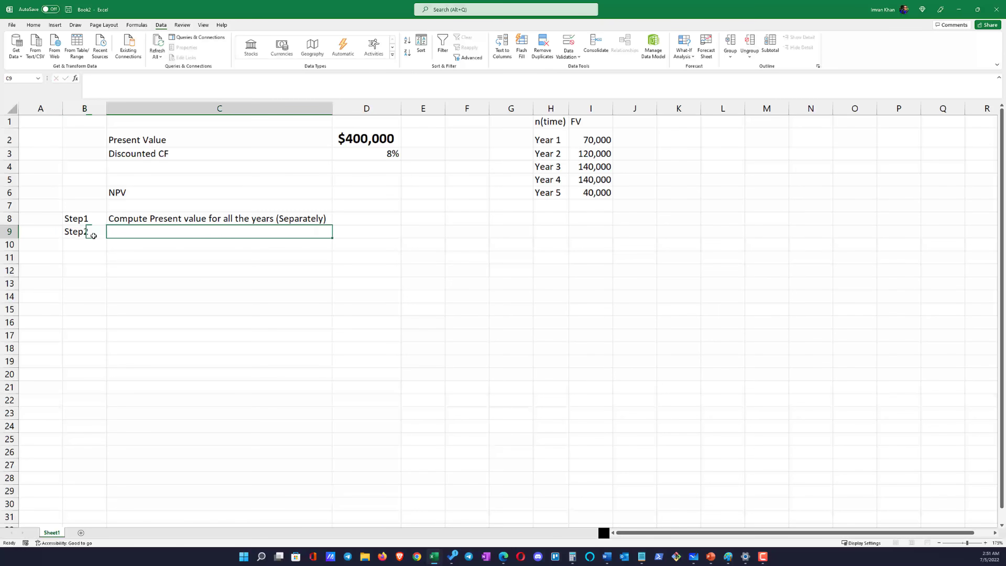
text(Sum)
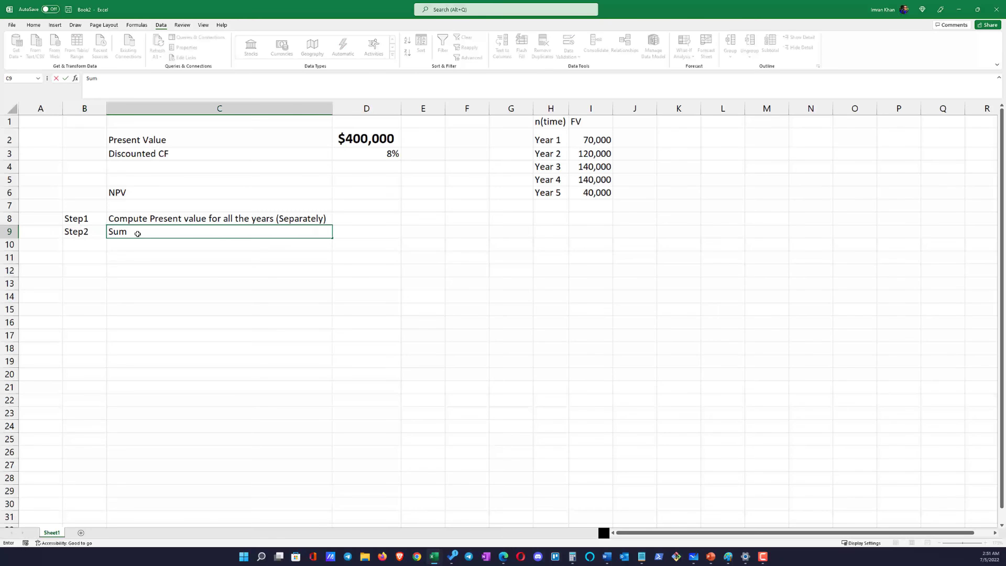
text( all the present values)
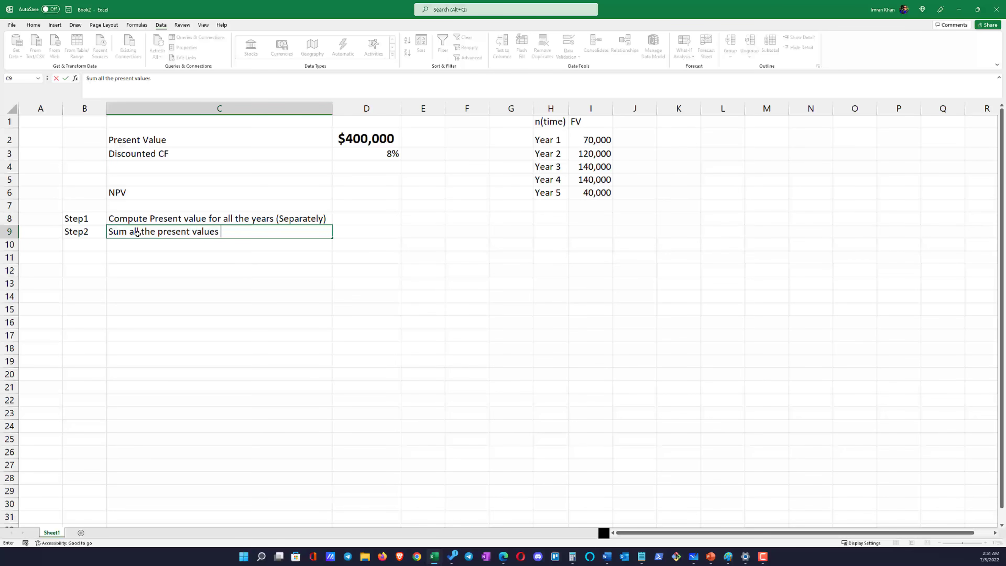
text((Total Present value)
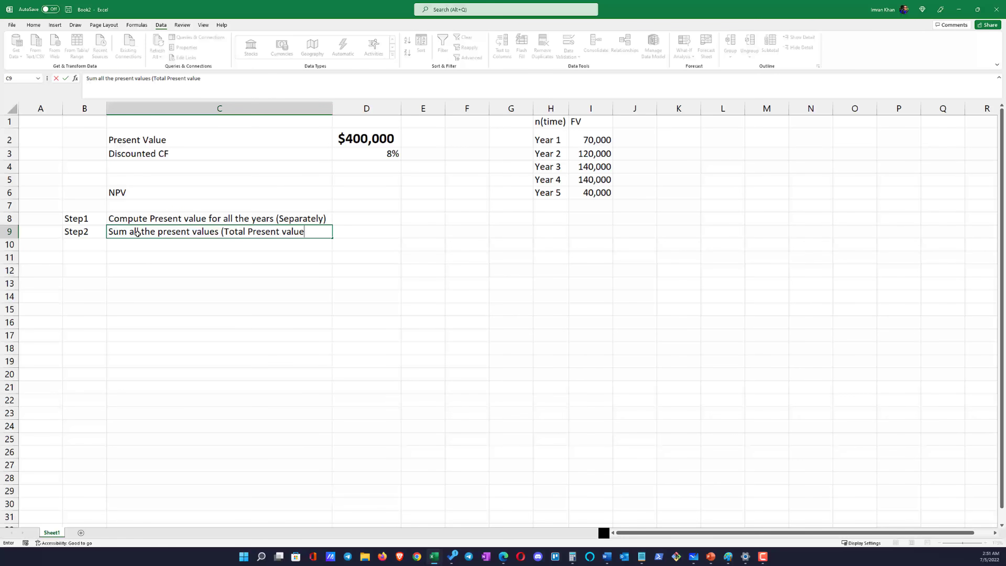
key(Return)
Label B10 as Step3 beneath the Step2 label
key(Left)
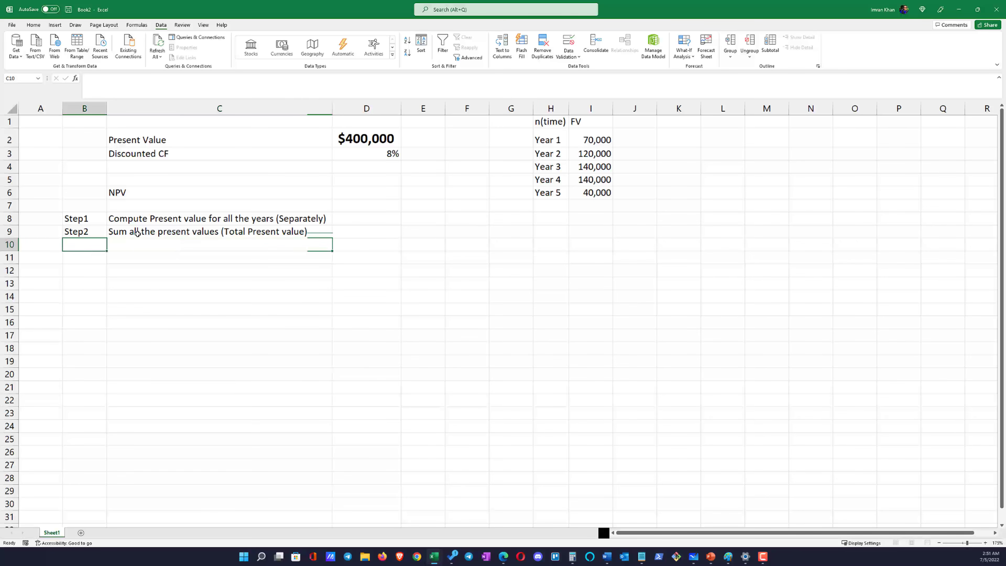
text(Step3)
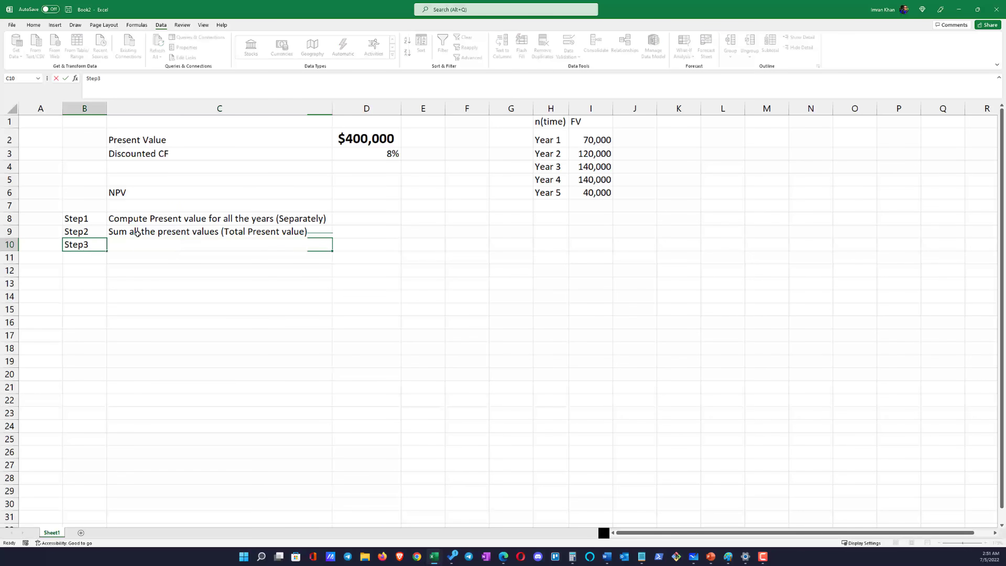
key(Tab)
click(137, 233)
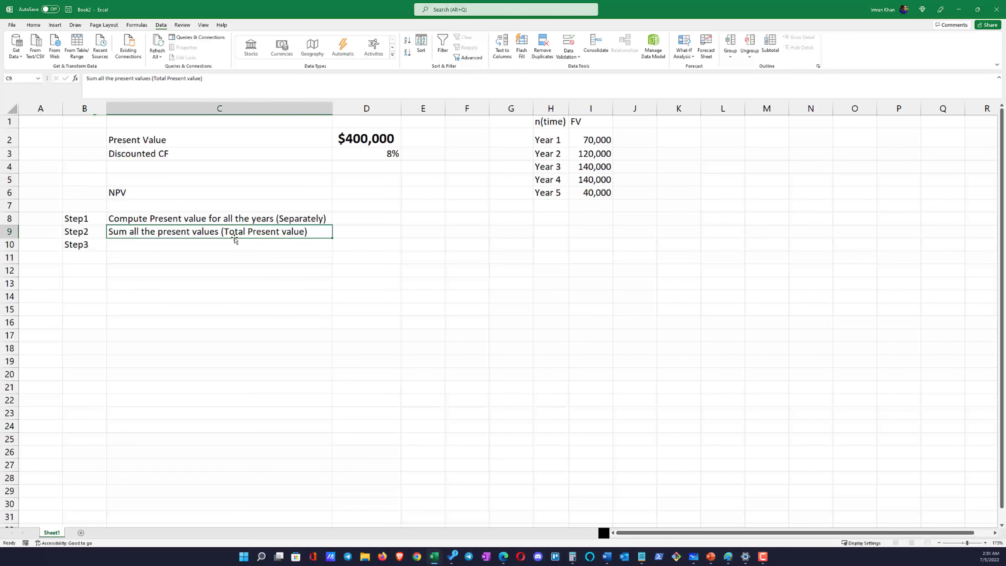
click(237, 247)
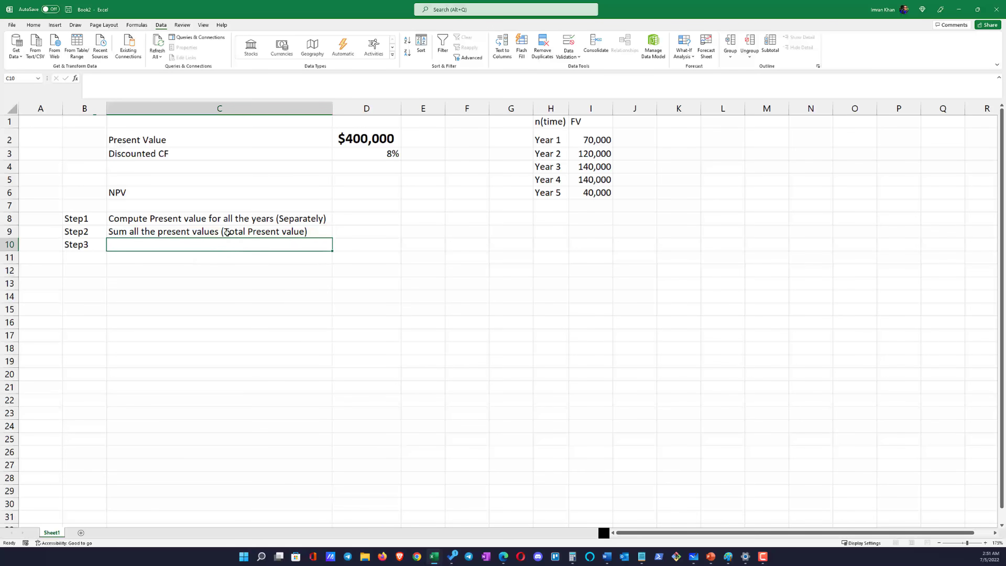
click(235, 232)
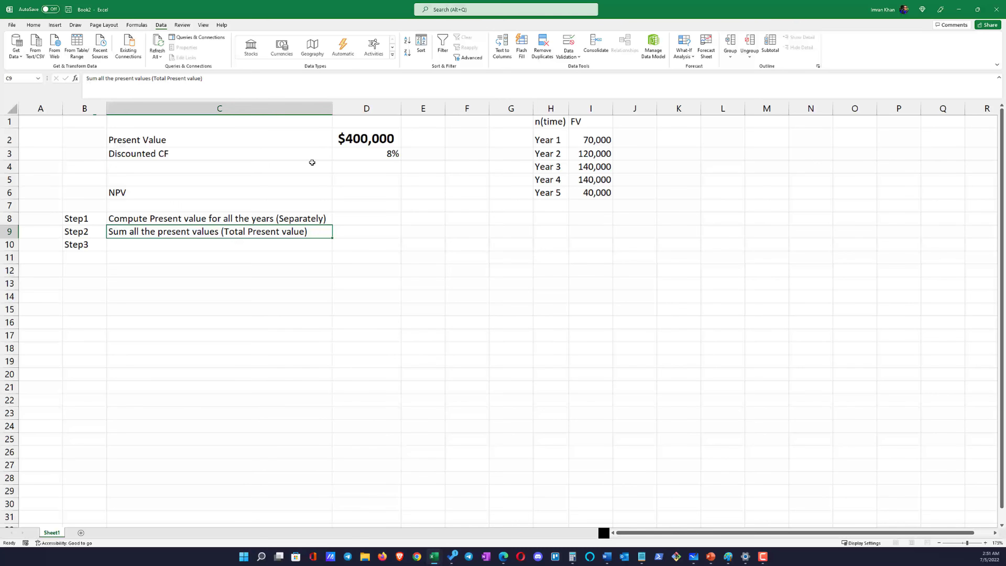
Extend the label of the $400,000 amount in C2 to read "Present Value (Cash outflow)"
click(351, 141)
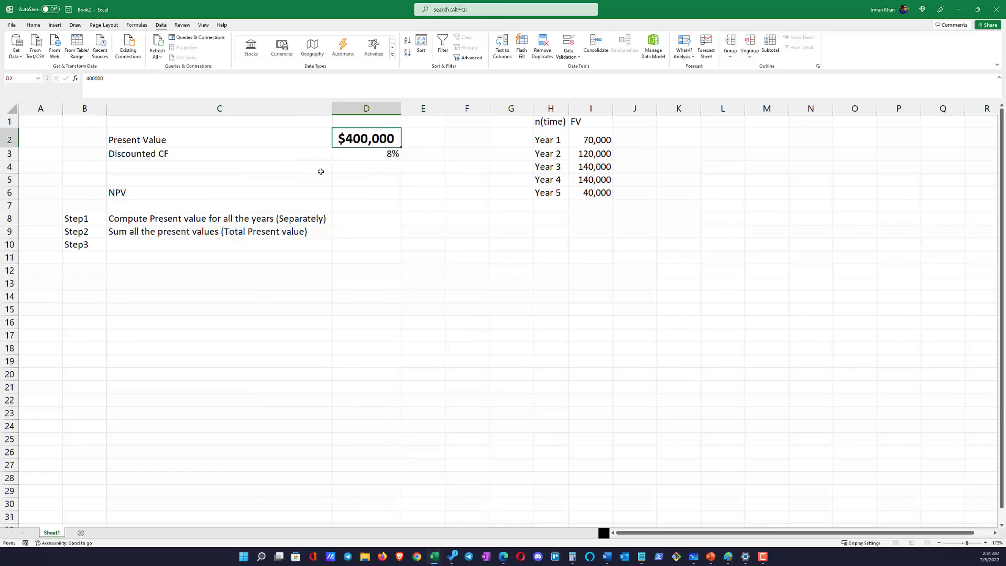
double_click(206, 138)
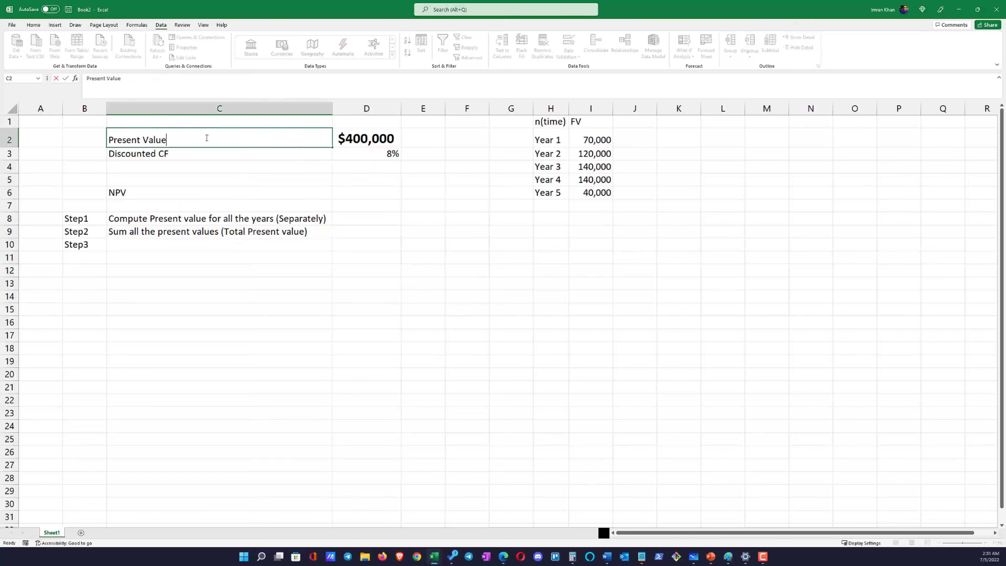
text((Cash outflow))
key(ctrl+5)
key(Return)
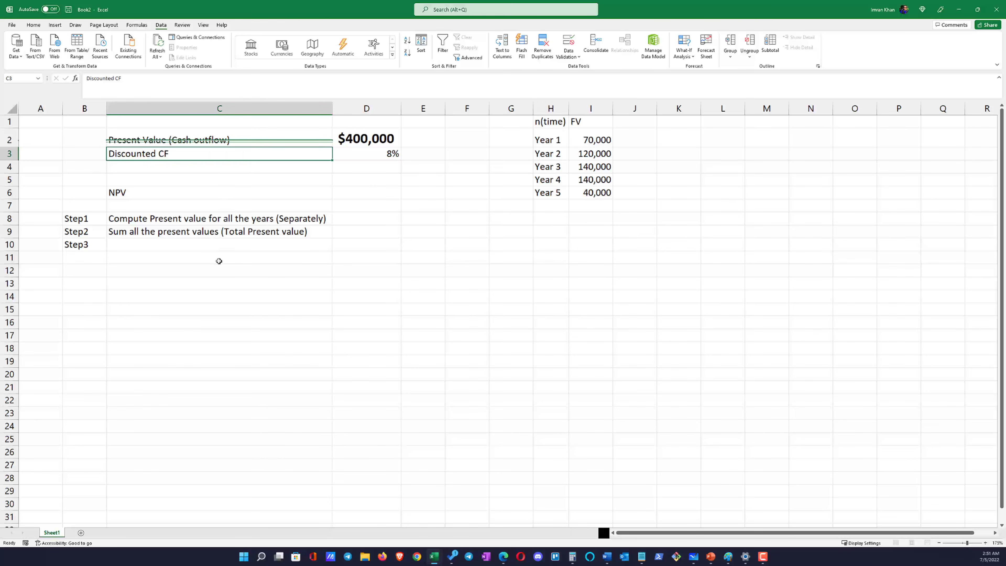
click(208, 247)
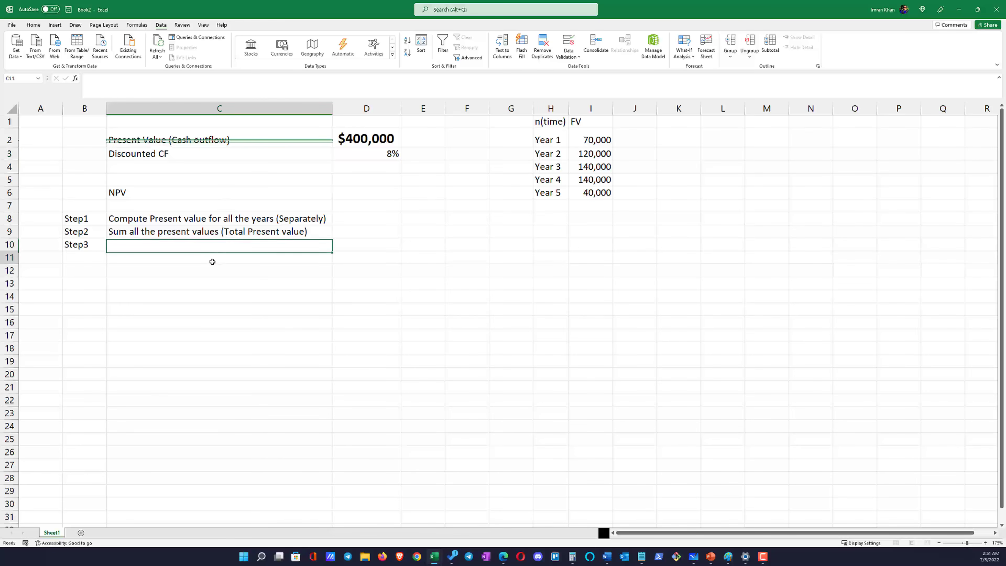
click(224, 179)
key(ctrl+z)
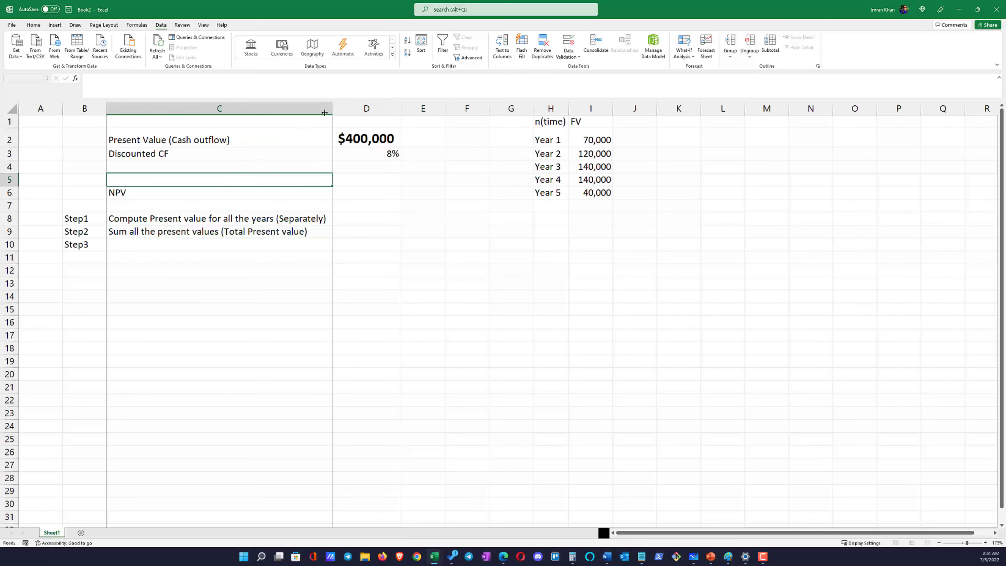
Compare the cash outflow label in C2 with the total present value description in C9
click(207, 243)
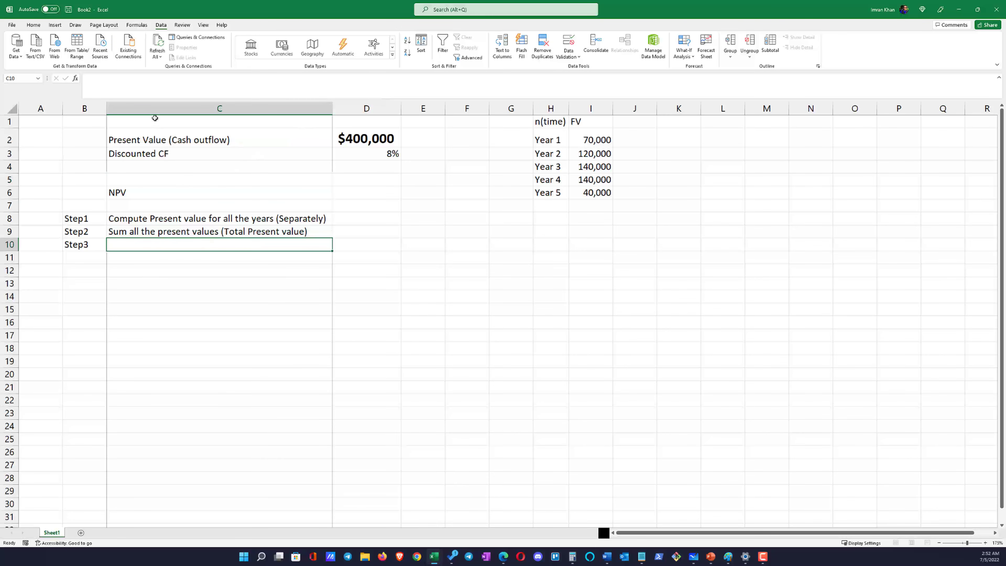
click(154, 139)
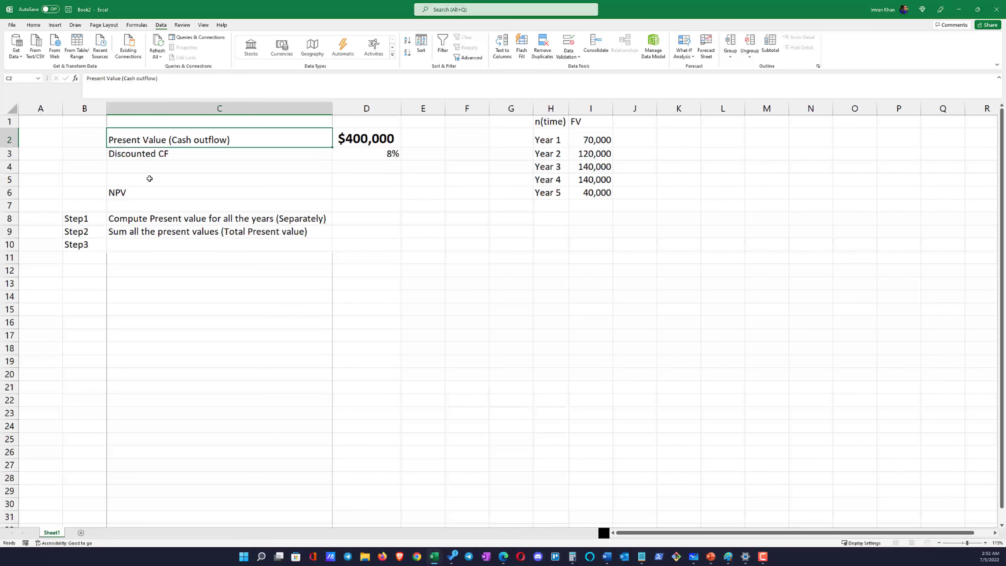
click(193, 243)
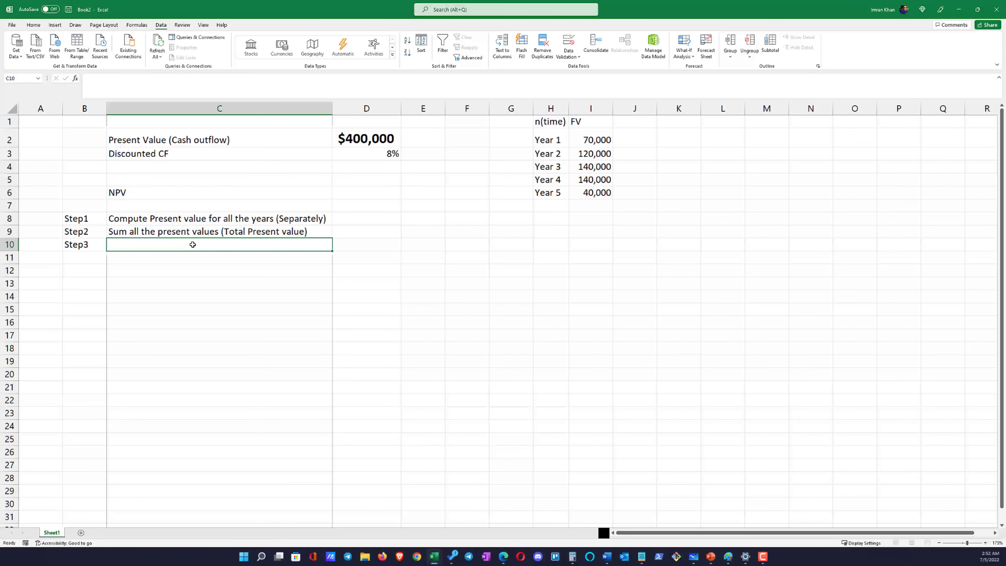
click(209, 234)
click(194, 151)
click(194, 143)
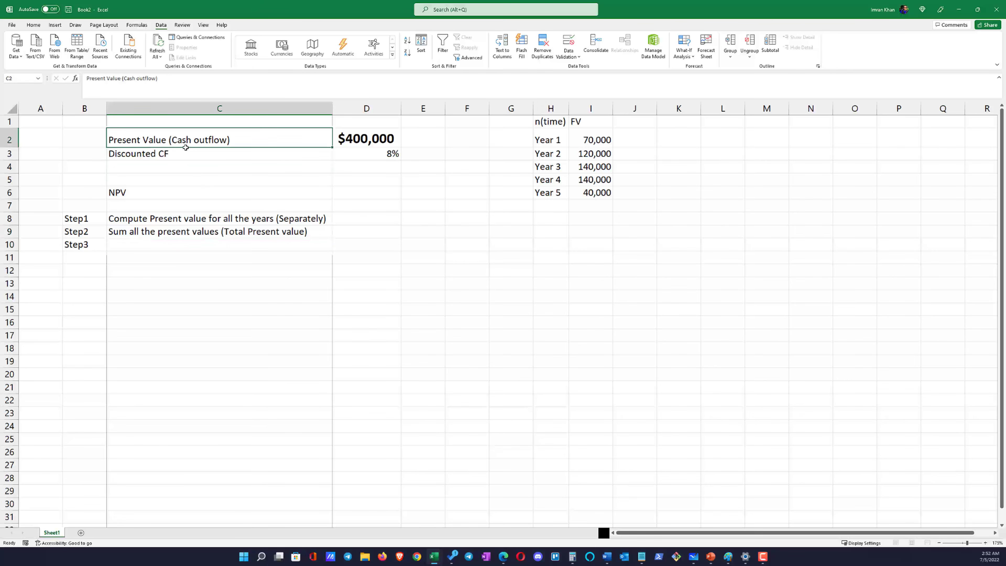
click(239, 234)
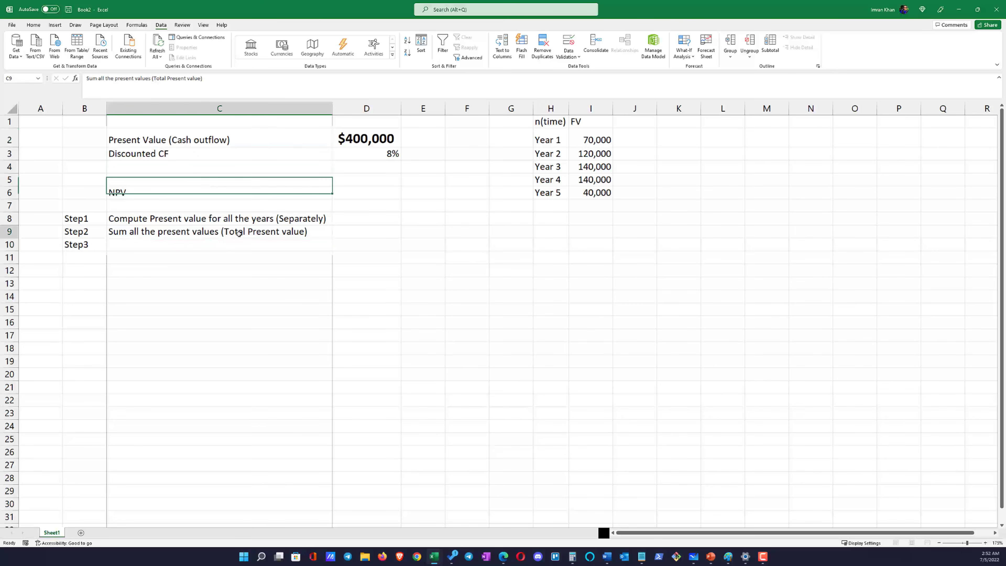
click(229, 246)
click(286, 234)
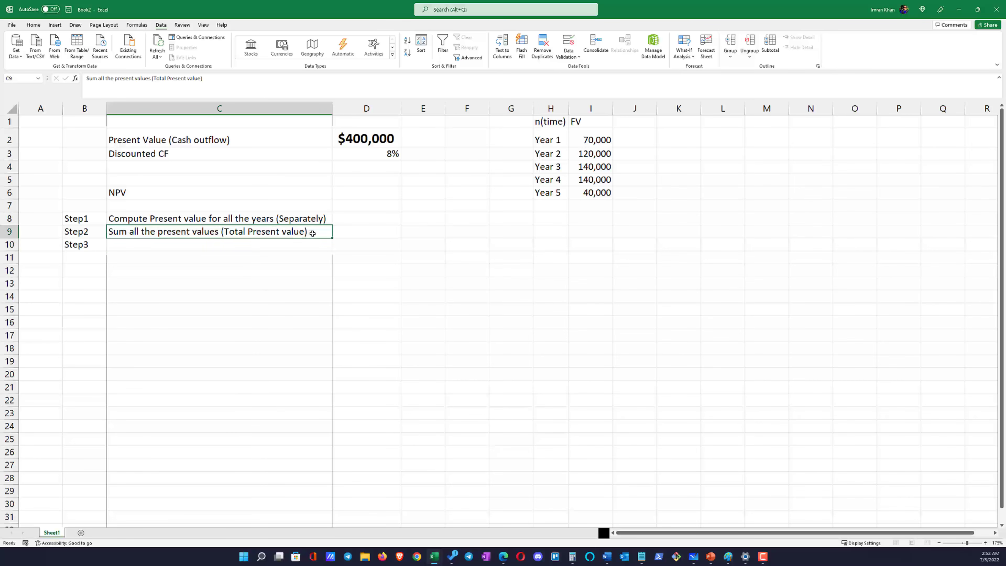
Describe Step3 in C10 as "Total Present value - Cash Outflow"
click(116, 241)
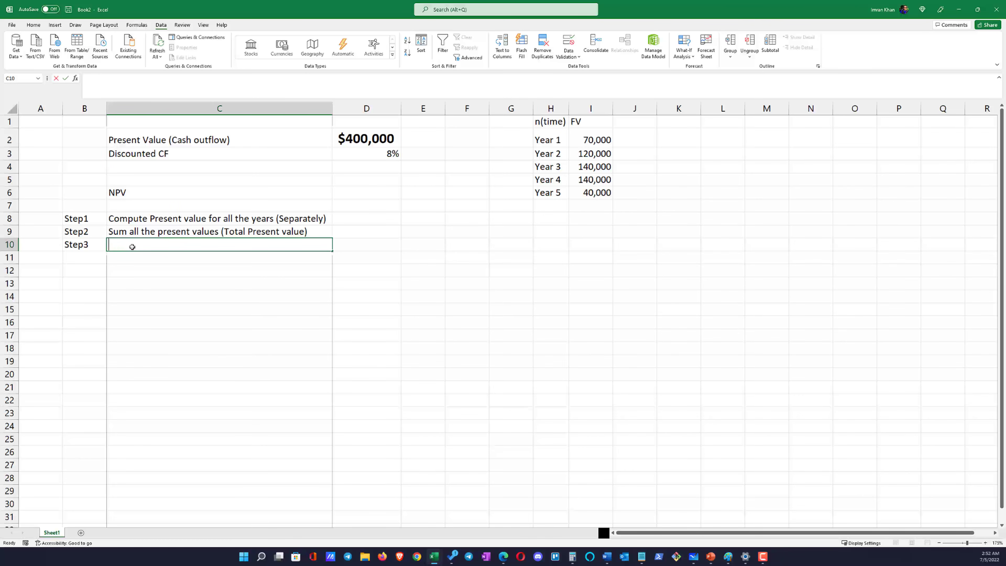
text(Tota)
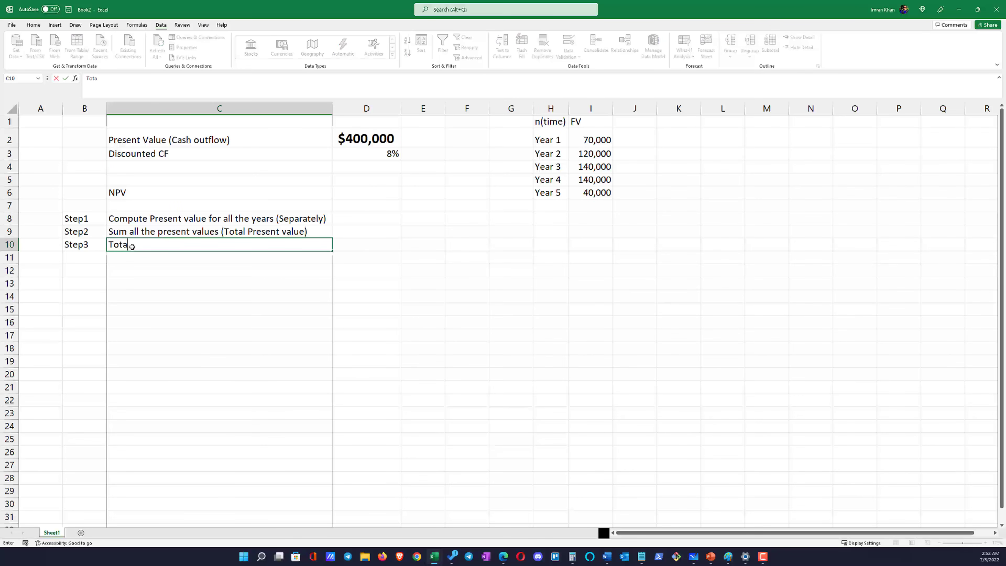
text(l Prsen)
key(BackSpace)
key(BackSpace)
key(BackSpace)
text(esnet)
key(BackSpace)
key(BackSpace)
text(ent value - Cash)
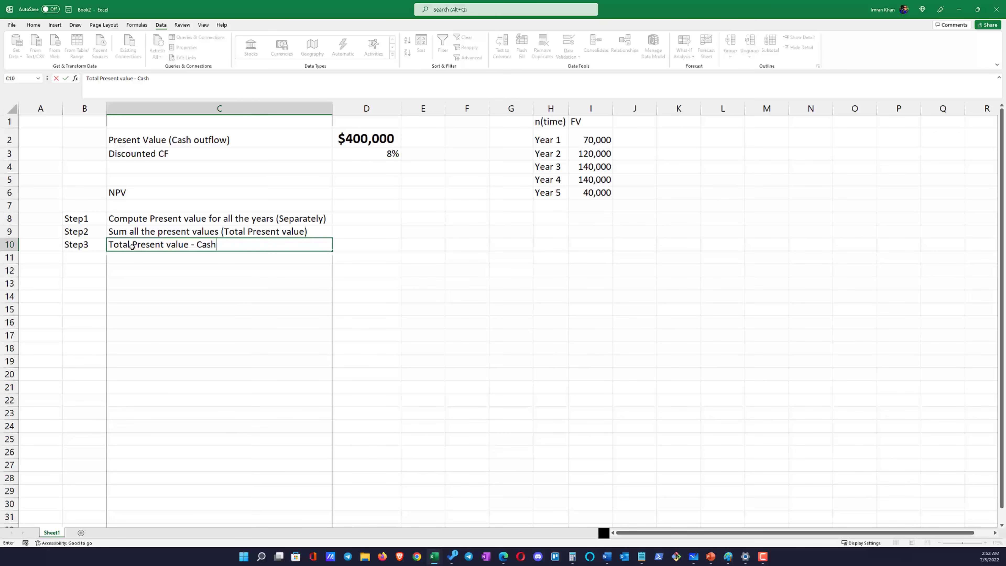
text(Outflow)
key(Return)
key(Up)
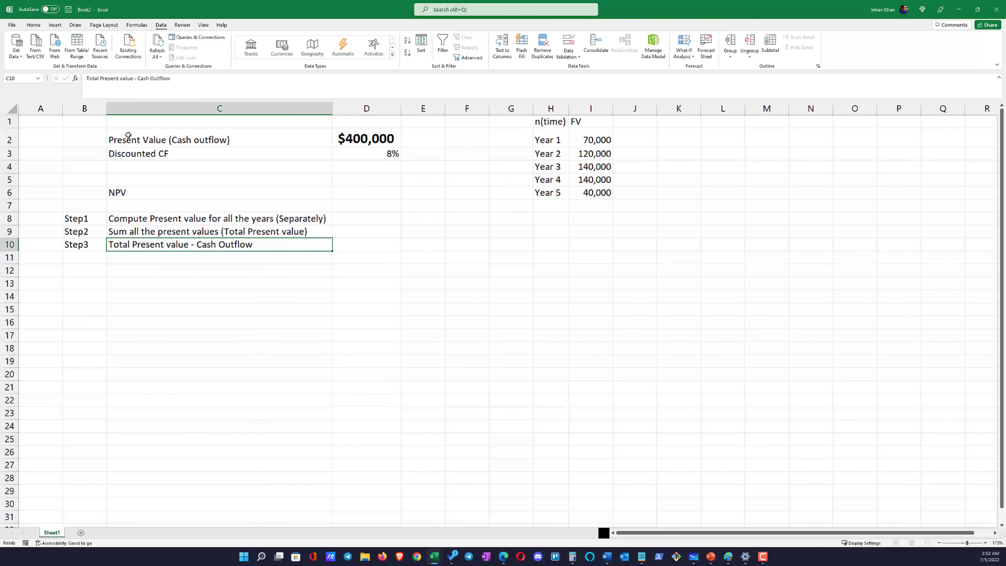
Reword the Step3 description in C10 to "NPV (Total Present value - Cash Outflow)"
click(86, 81)
click(87, 81)
text(NPV ()
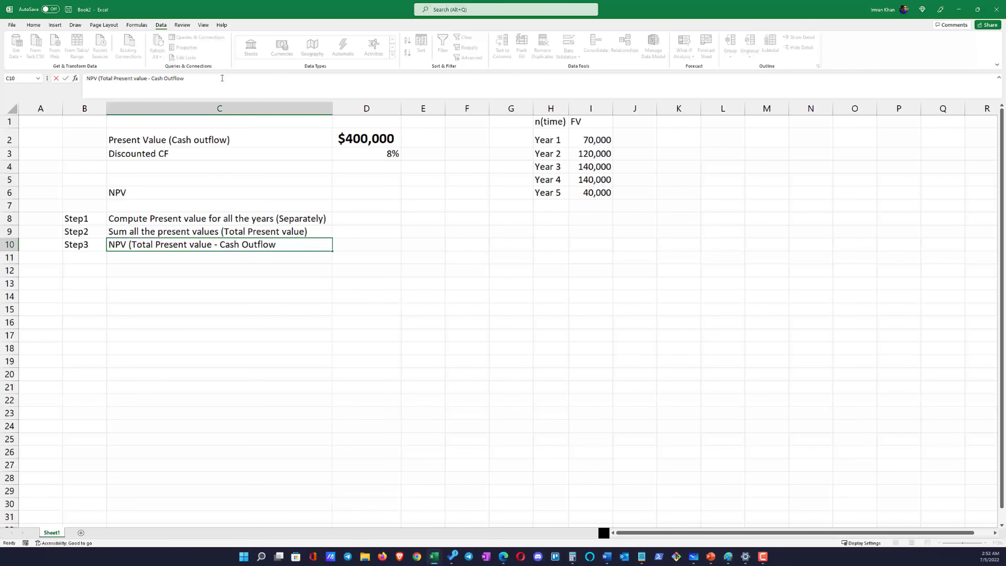
key(Return)
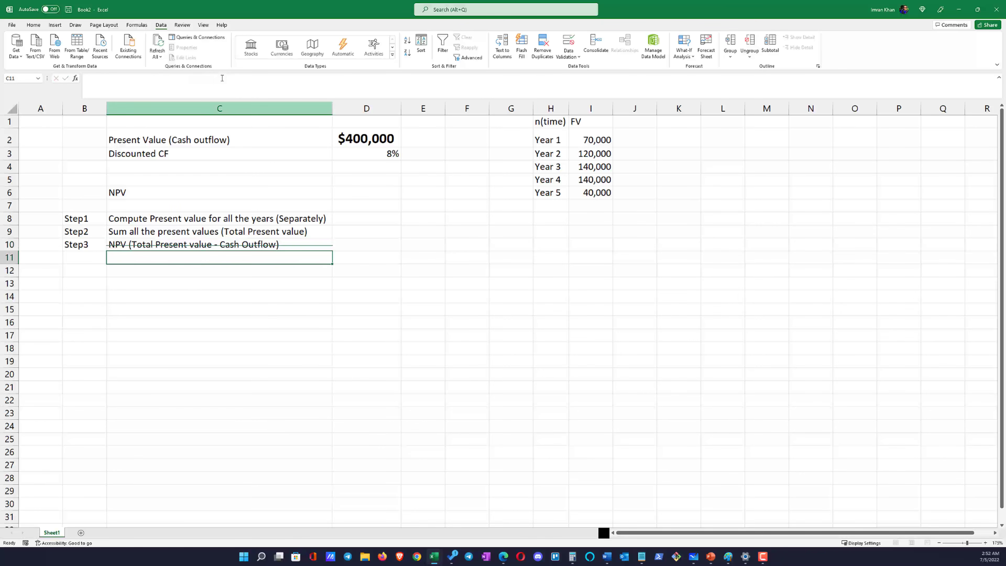
click(238, 284)
click(343, 218)
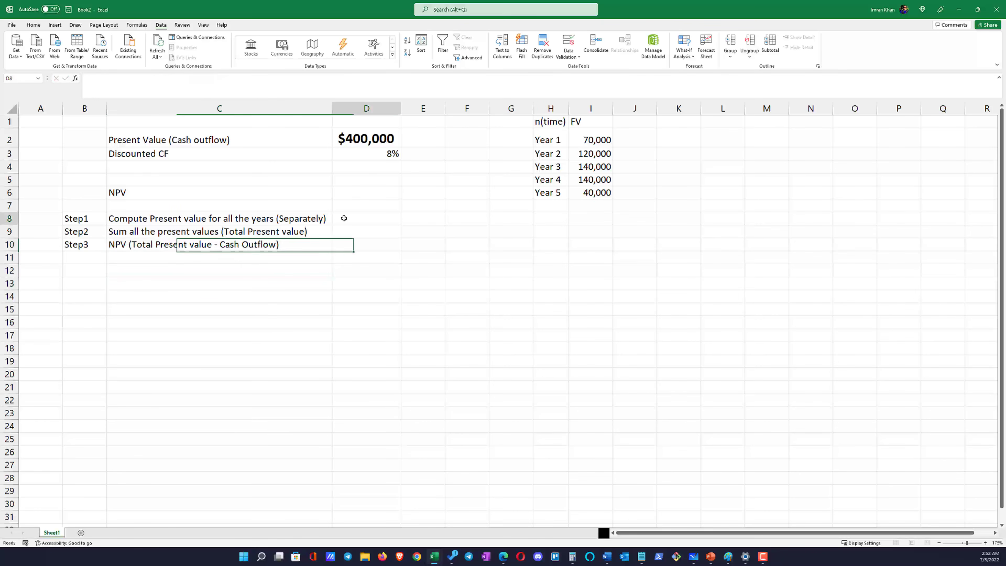
Switch to Problems.pptx in PowerPoint, copy the handwritten PV formula picture from slide 2, and return to the Excel workbook
click(614, 123)
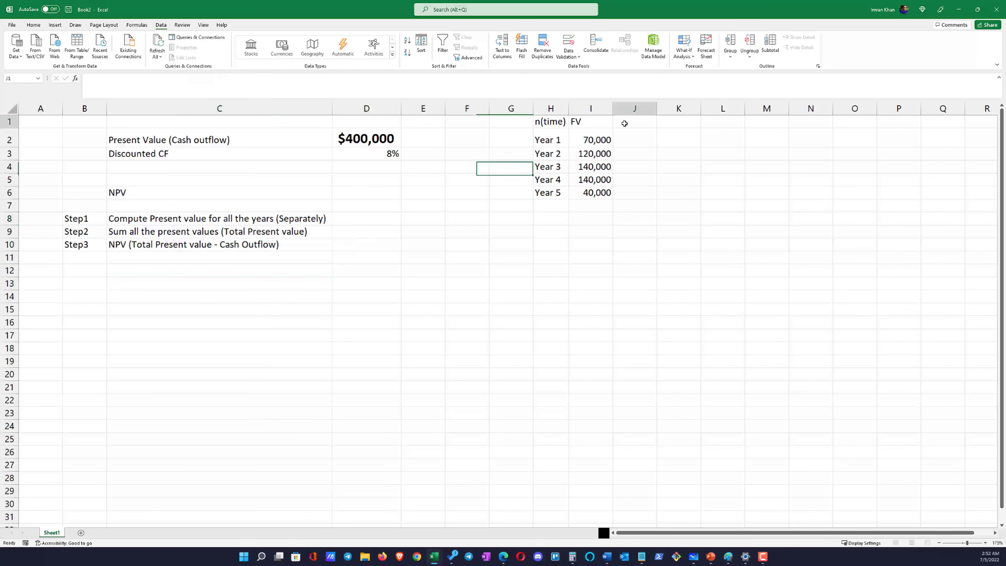
drag(599, 140, 604, 193)
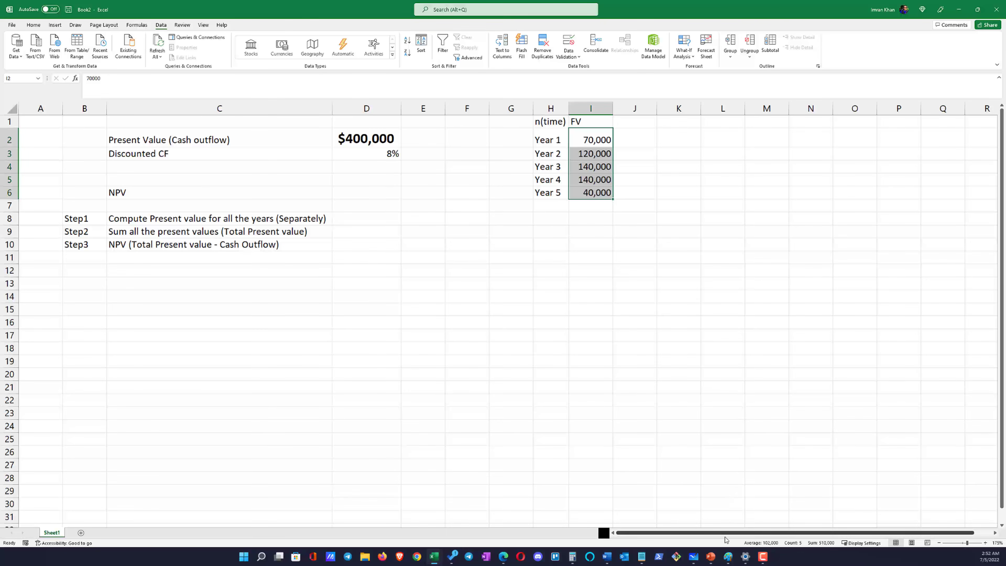
click(711, 557)
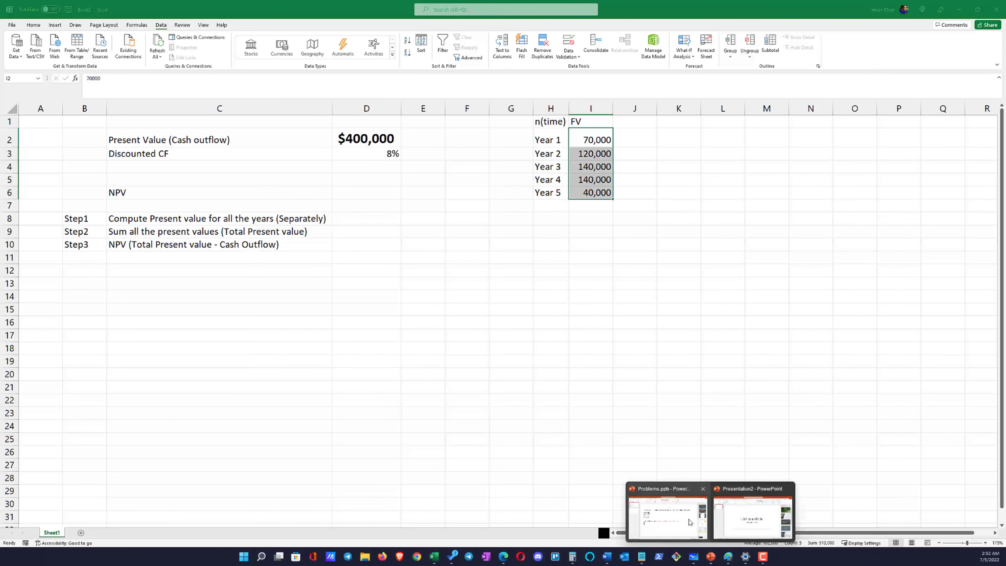
click(667, 515)
click(70, 189)
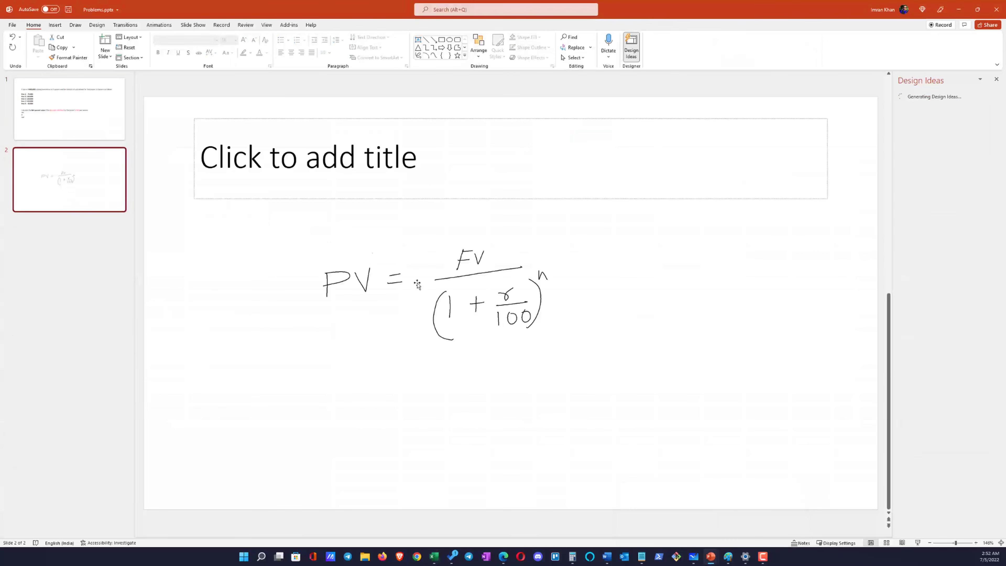
click(441, 287)
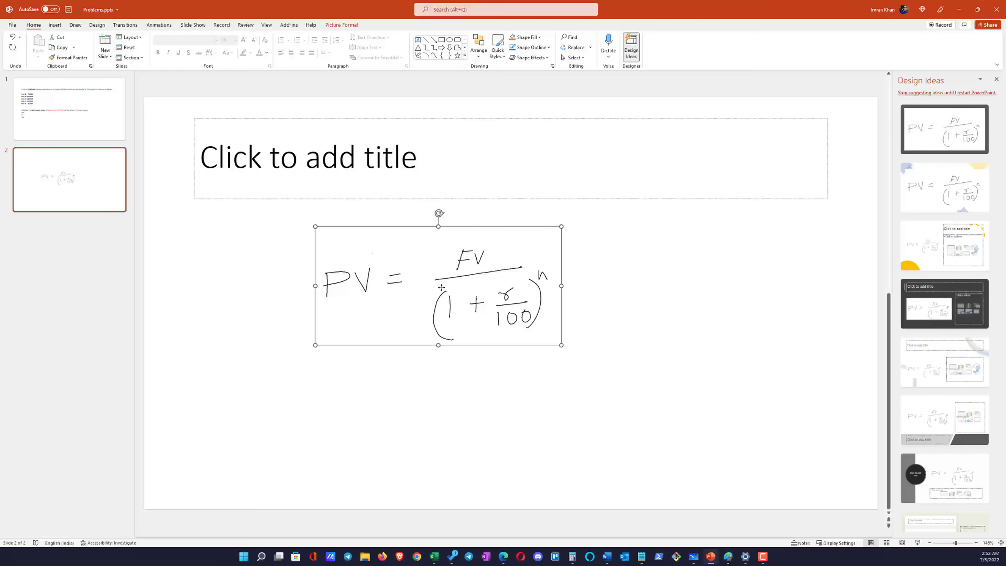
click(958, 9)
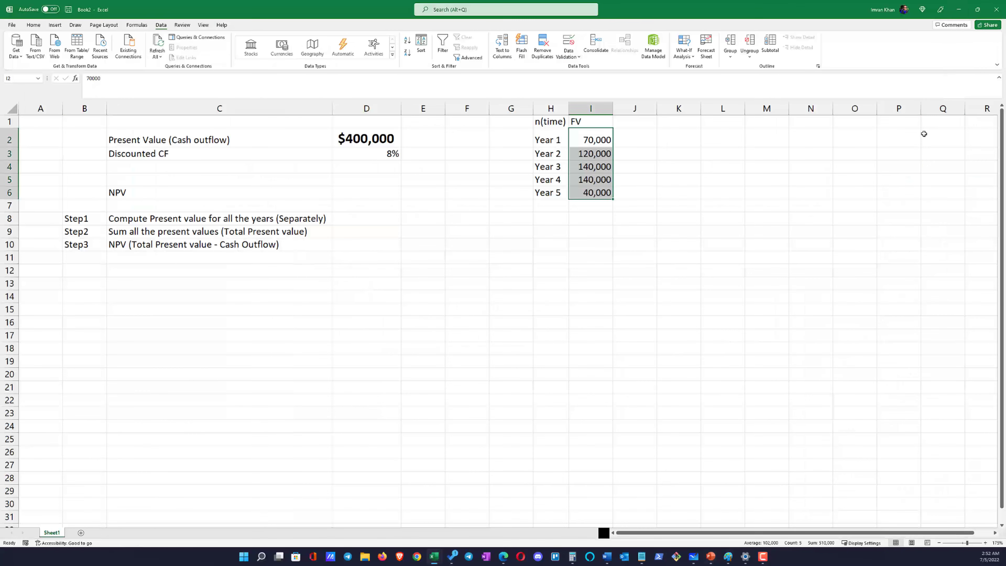
Paste the handwritten PV formula picture into the sheet and place it across columns K to Q, around rows 19 to 30
click(906, 166)
click(307, 349)
key(ctrl+v)
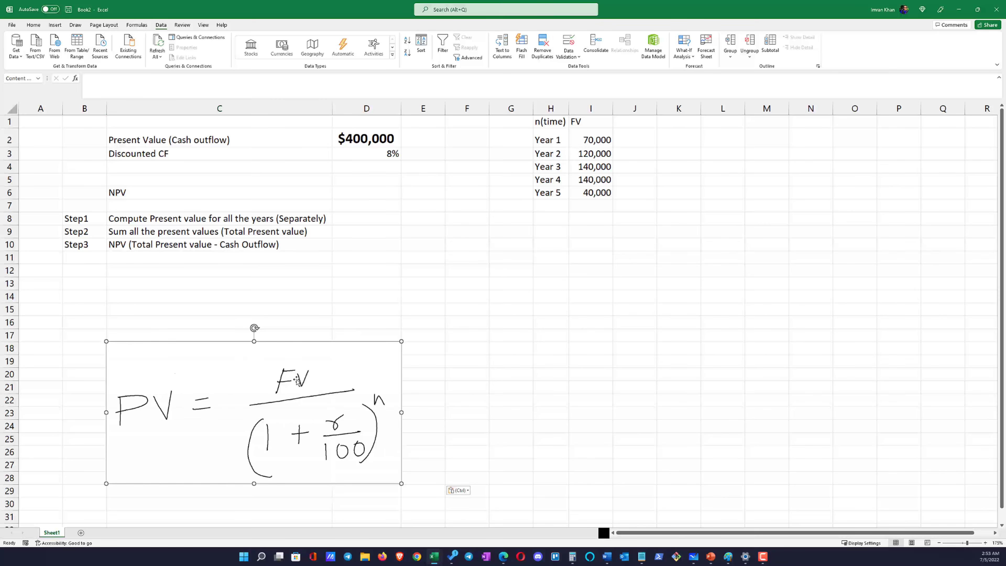
drag(298, 381, 863, 405)
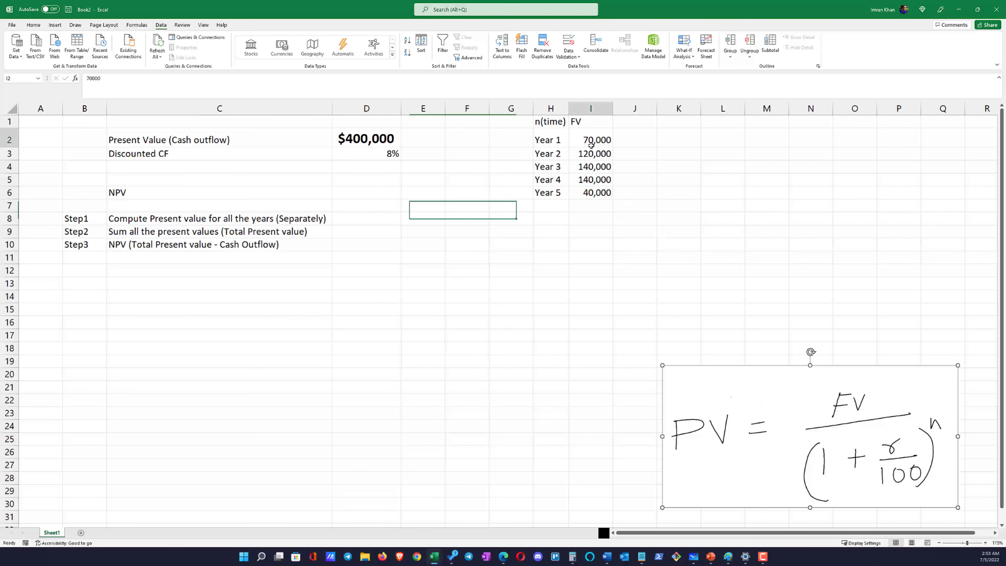
Add the column heading "r" in J1, beside the FV column
drag(591, 140, 593, 193)
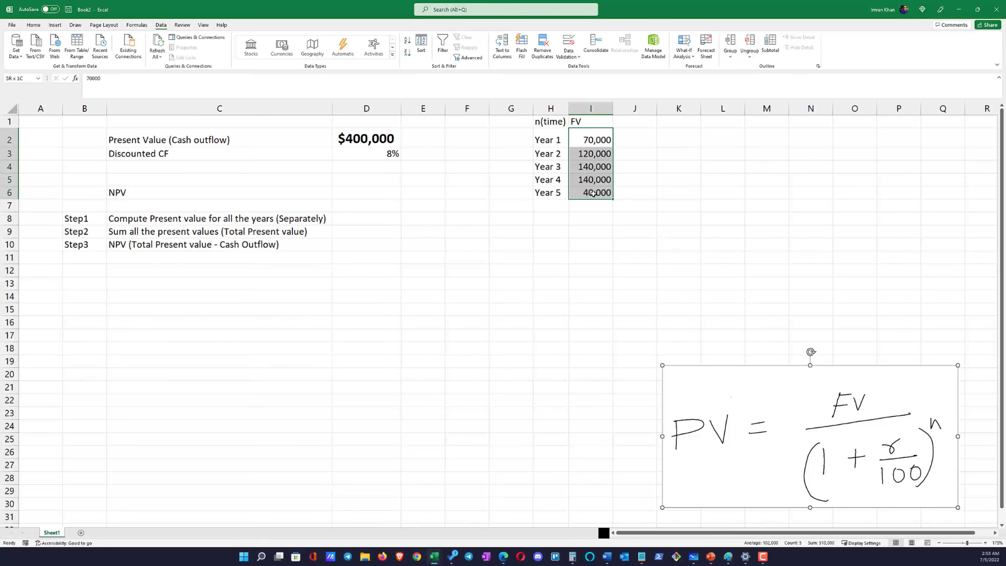
click(691, 431)
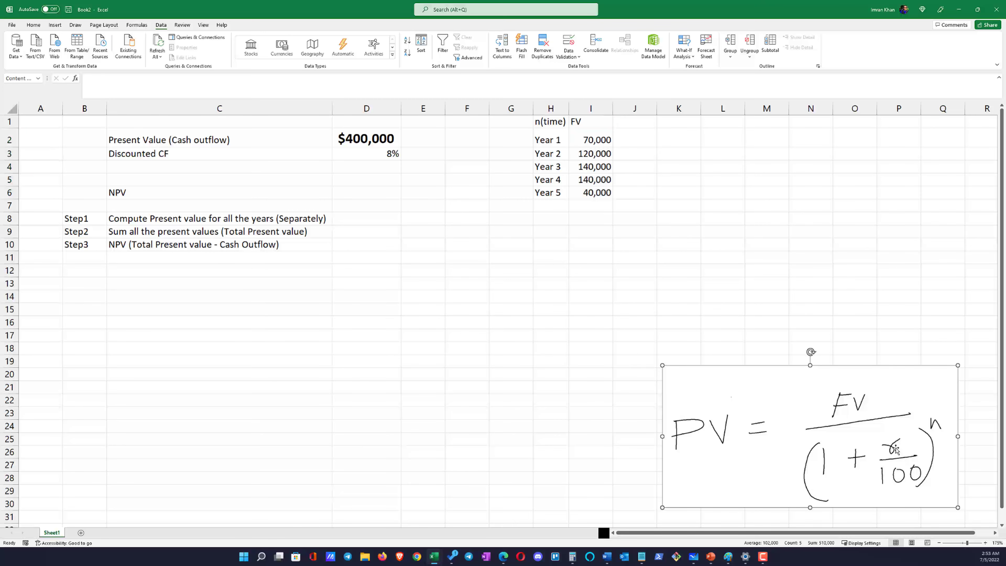
click(634, 121)
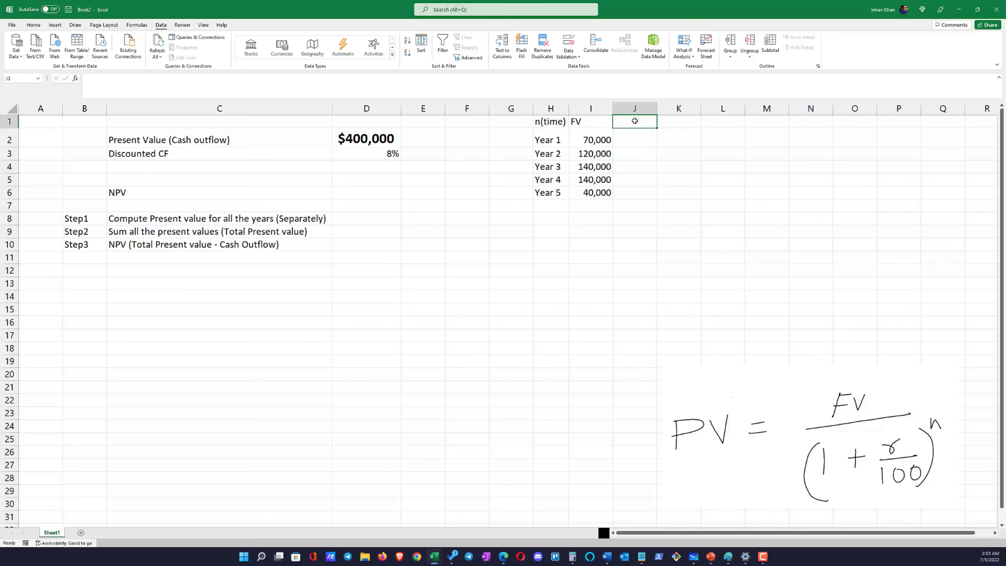
text(r)
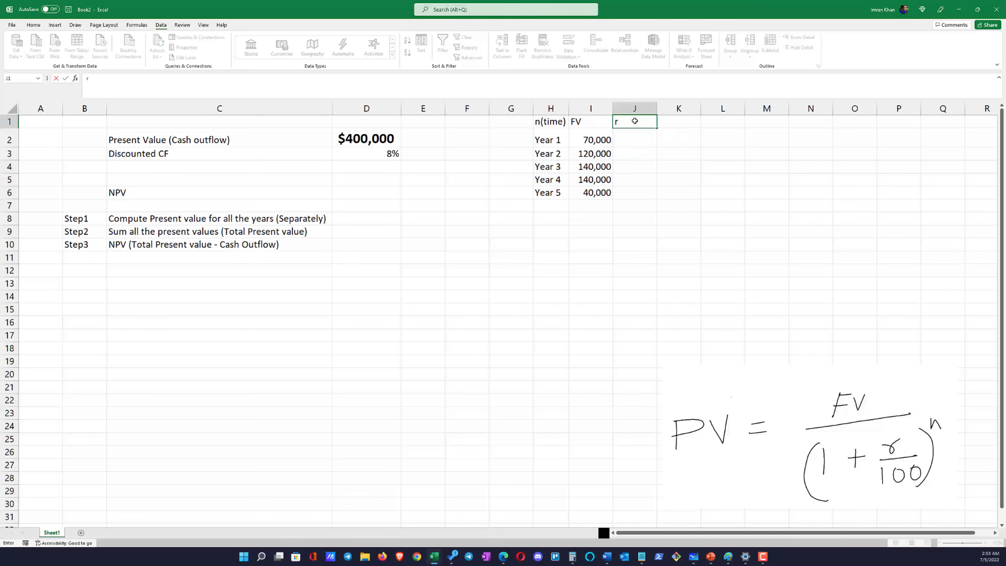
key(Return)
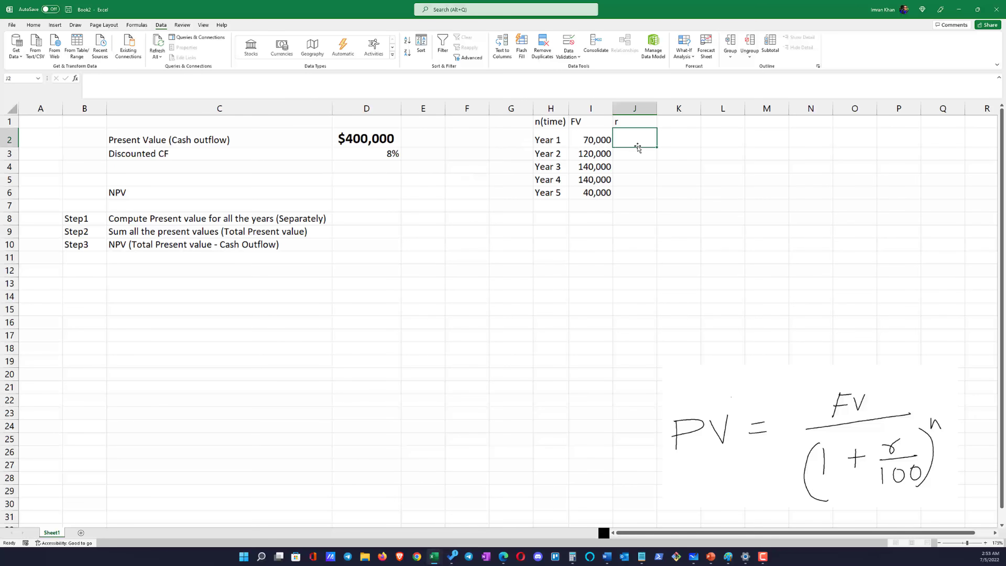
Enter the rate 8 for each of the five years in J2:J6
text(8)
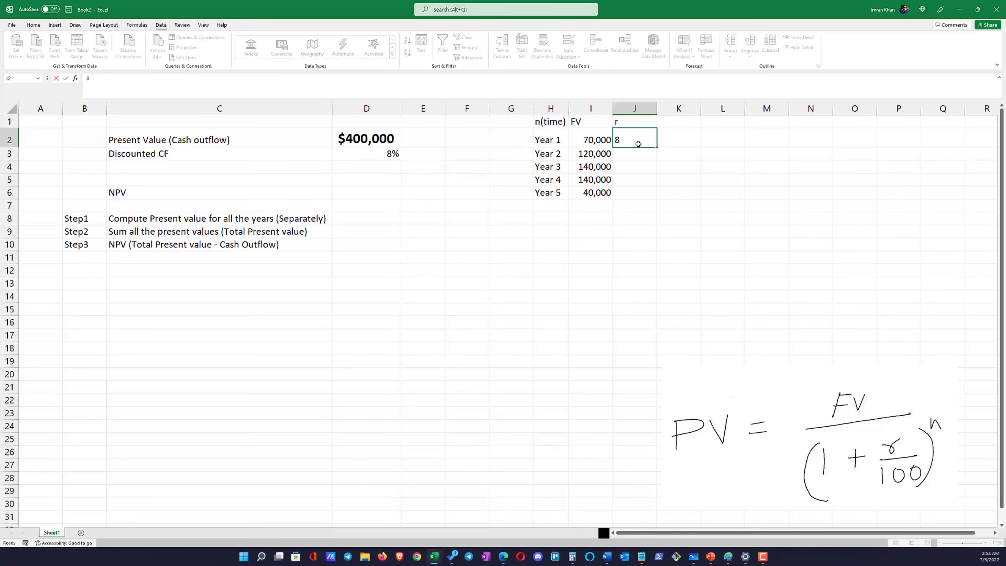
key(Return)
text(8)
key(Return)
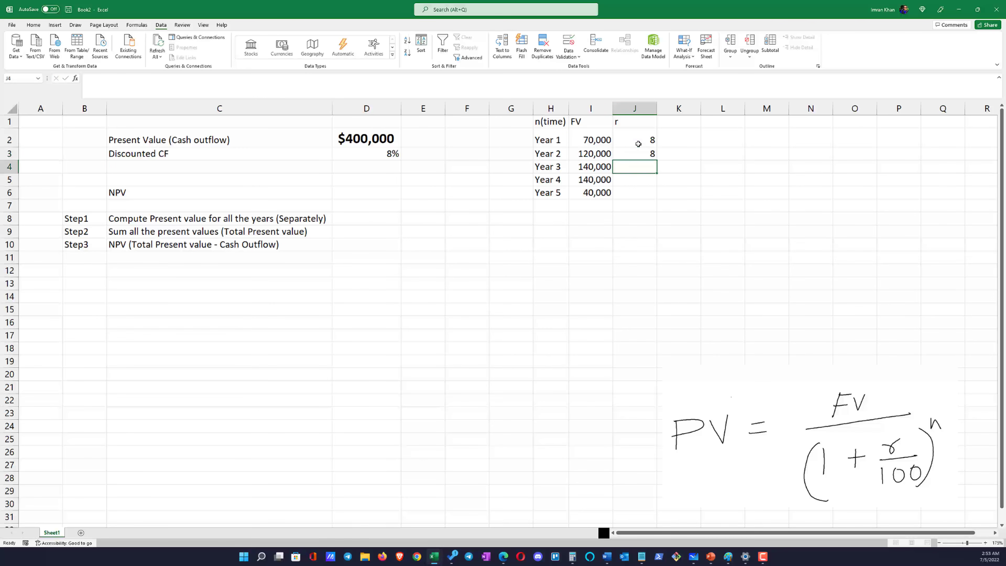
text(8)
key(Return)
text(8)
key(Return)
text(8)
key(Return)
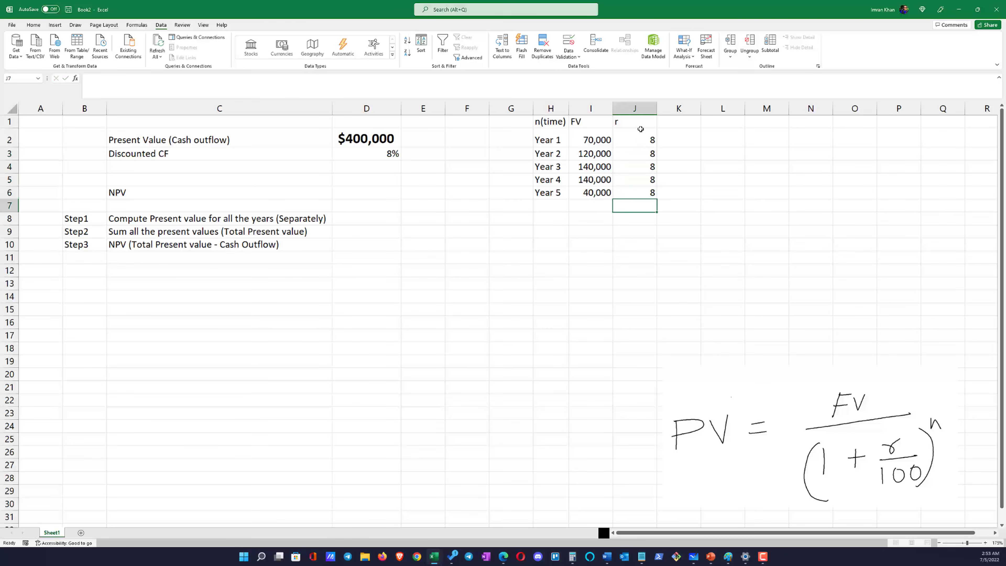
Add the heading "r/100" in K1 and calculate the Year 1 value in K2 with =J2/100
click(675, 124)
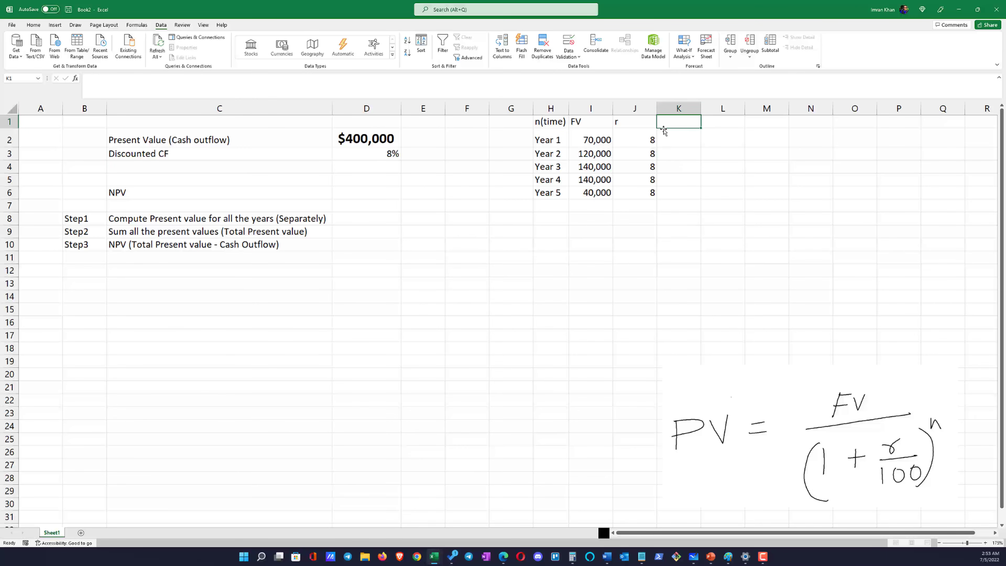
text(r)
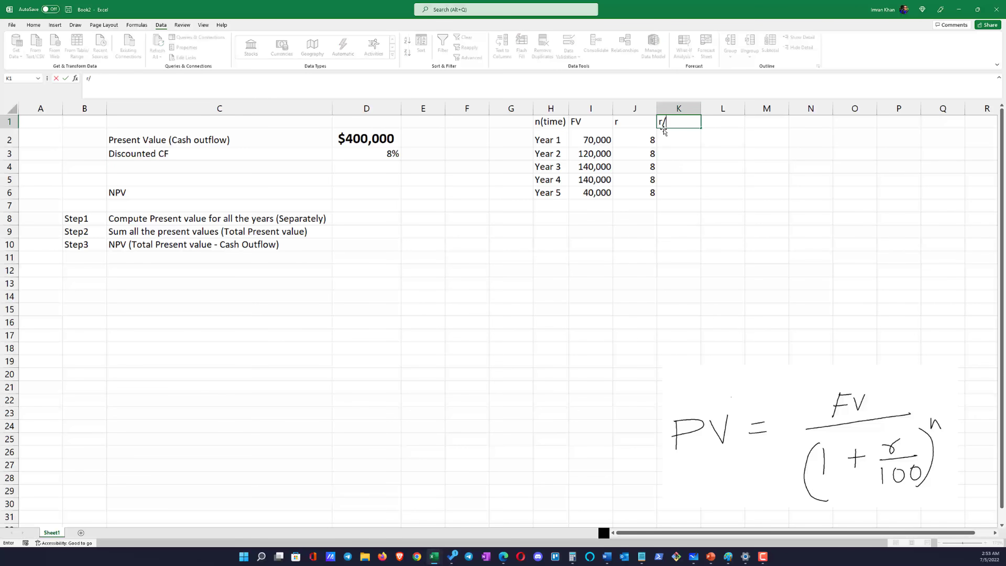
text(/100)
key(Return)
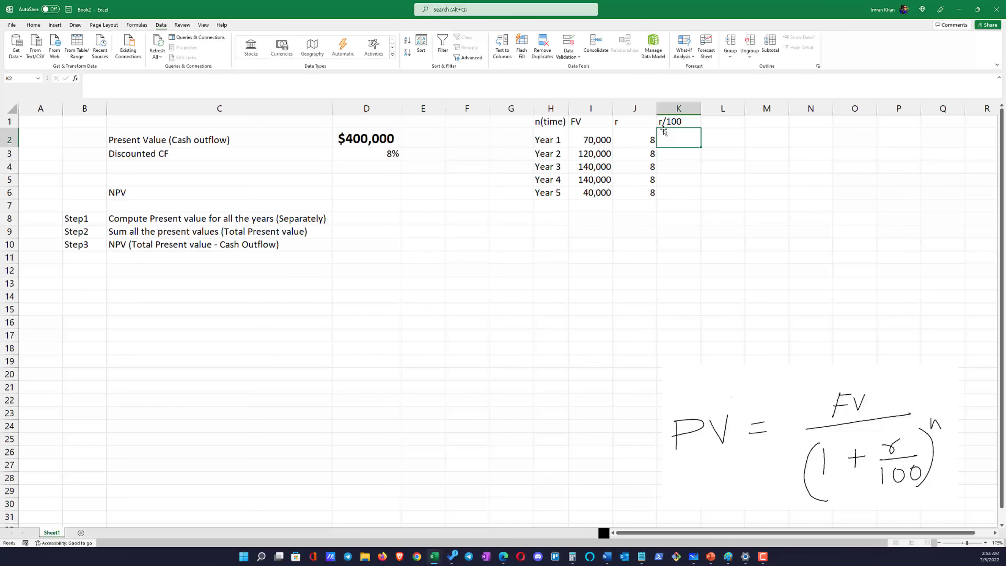
text(=)
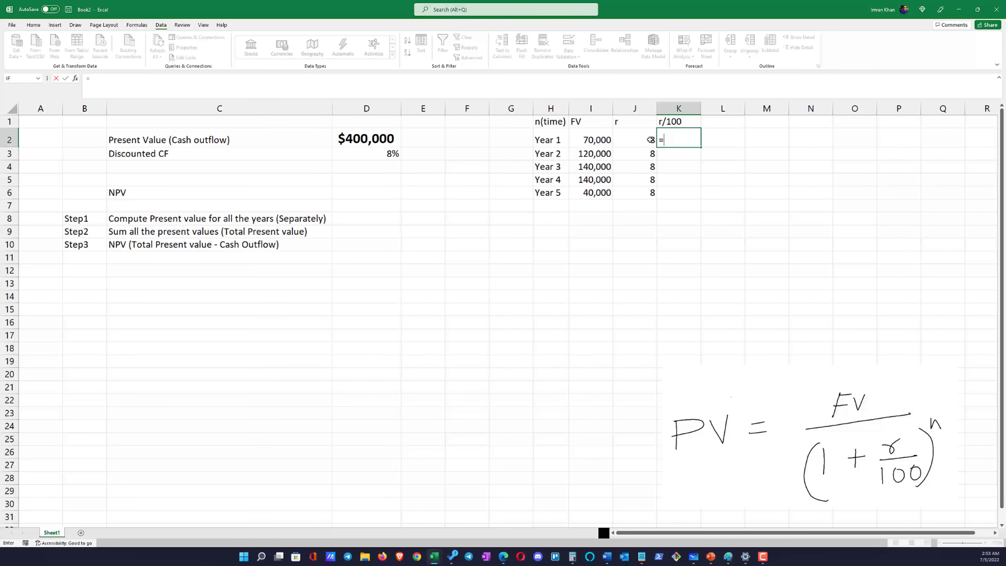
click(649, 138)
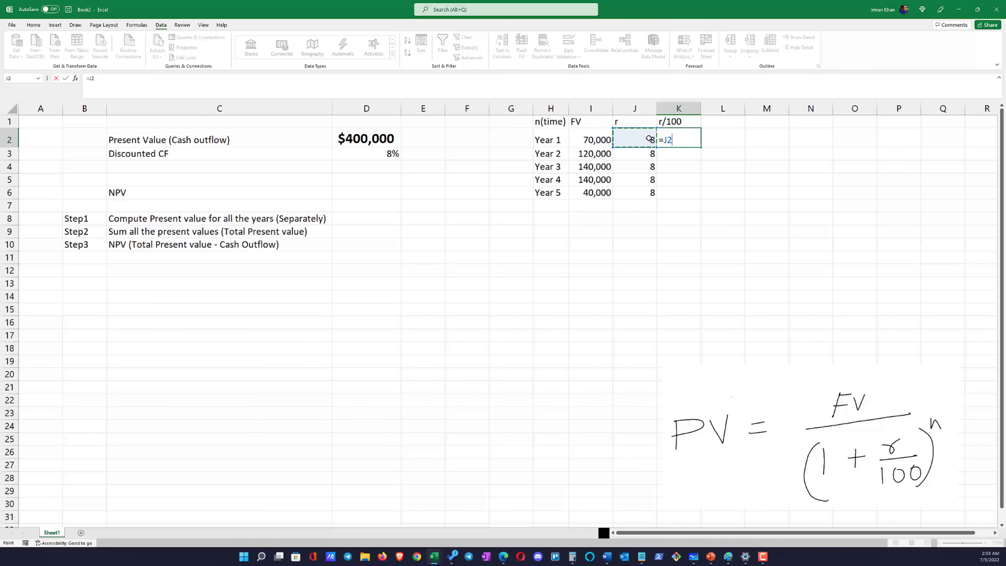
text(/100)
key(Return)
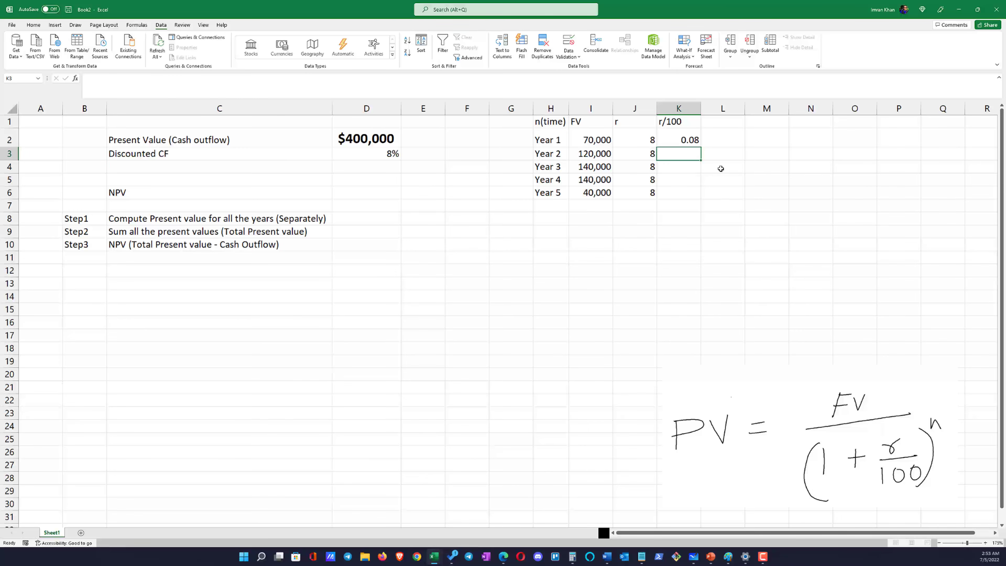
Fill the r/100 formula from K2 down to K6 for all five years
click(696, 137)
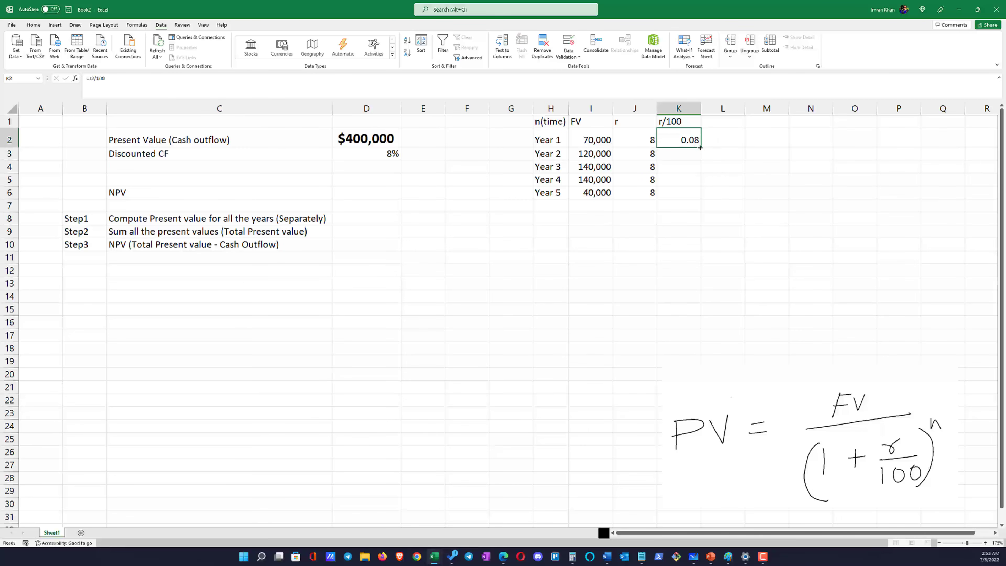
drag(700, 147, 699, 198)
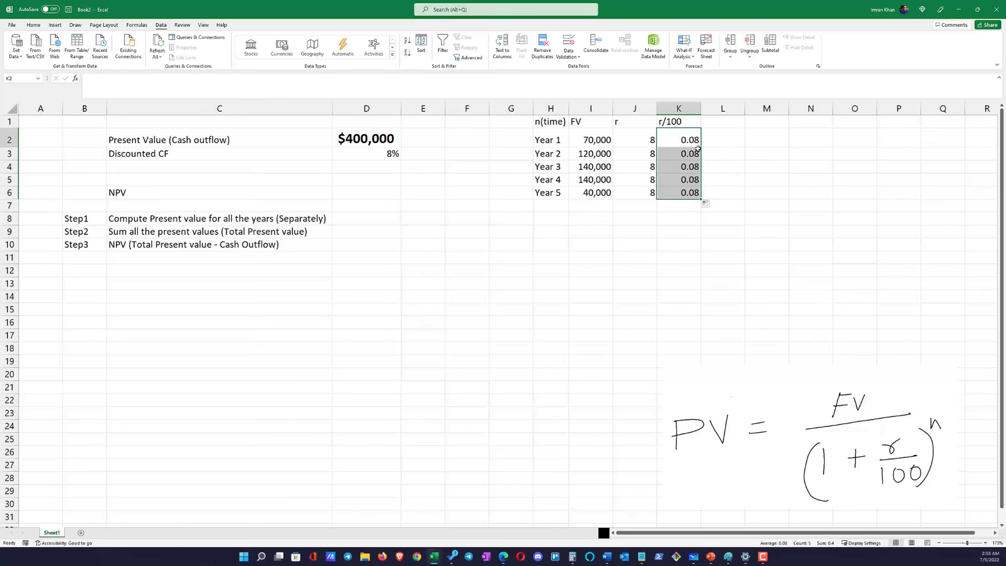
click(699, 145)
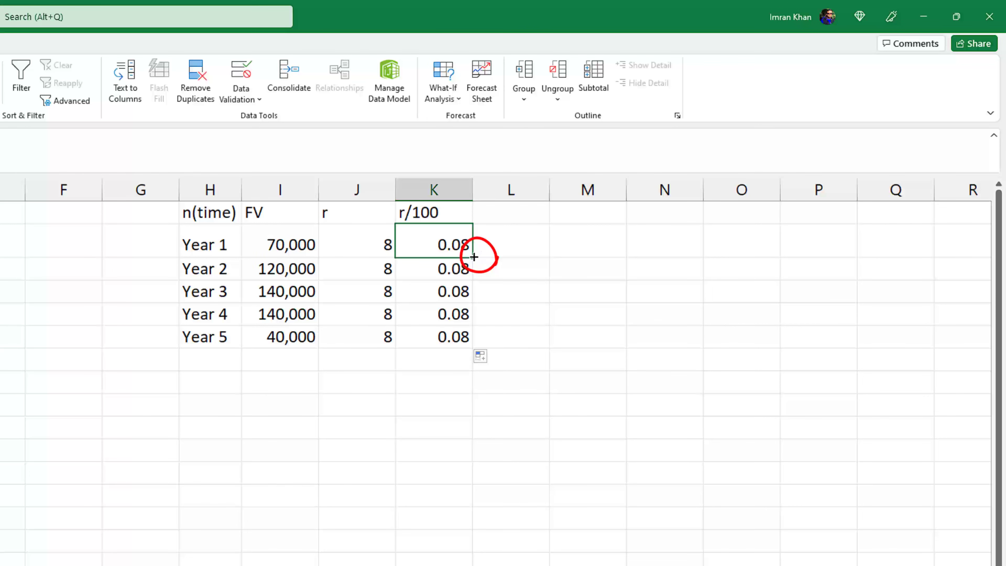
double_click(474, 257)
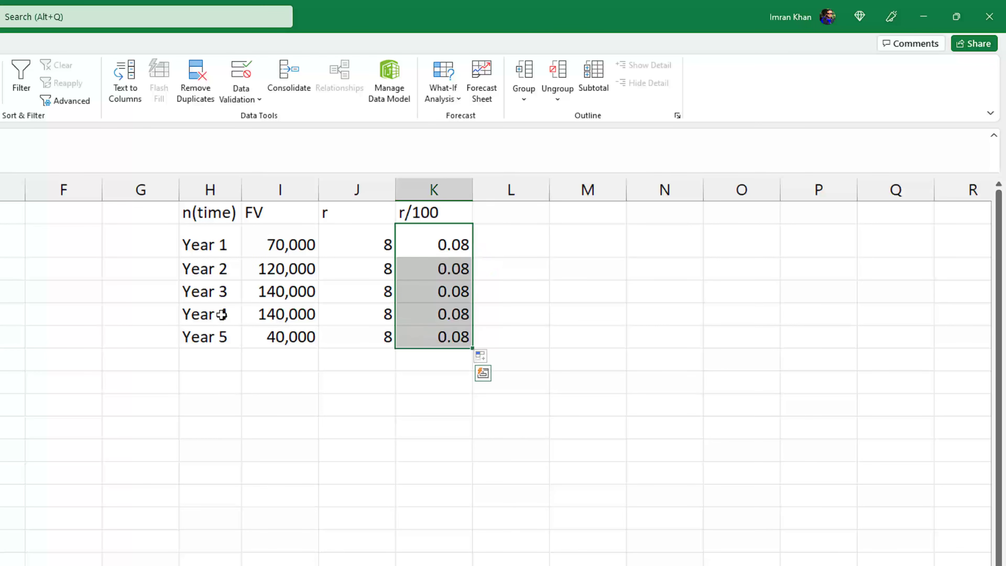
Add the column heading "1+r/100" in L1
click(493, 220)
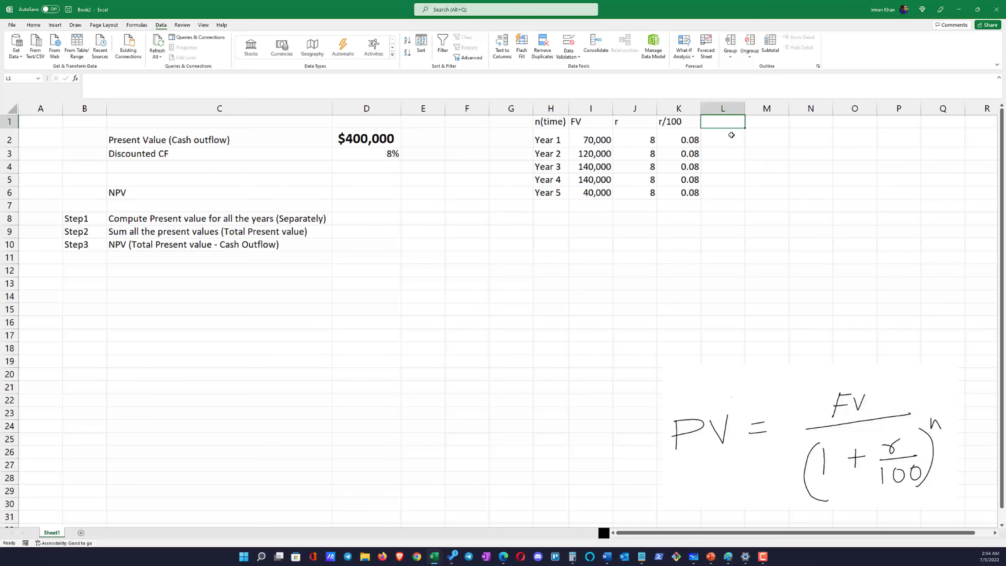
text(1)
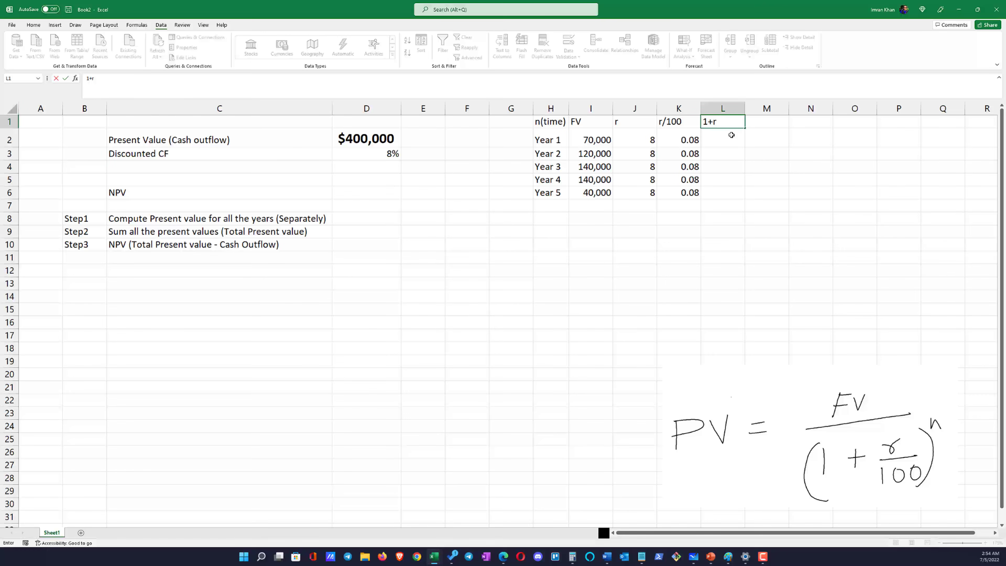
text(+r/100)
key(Return)
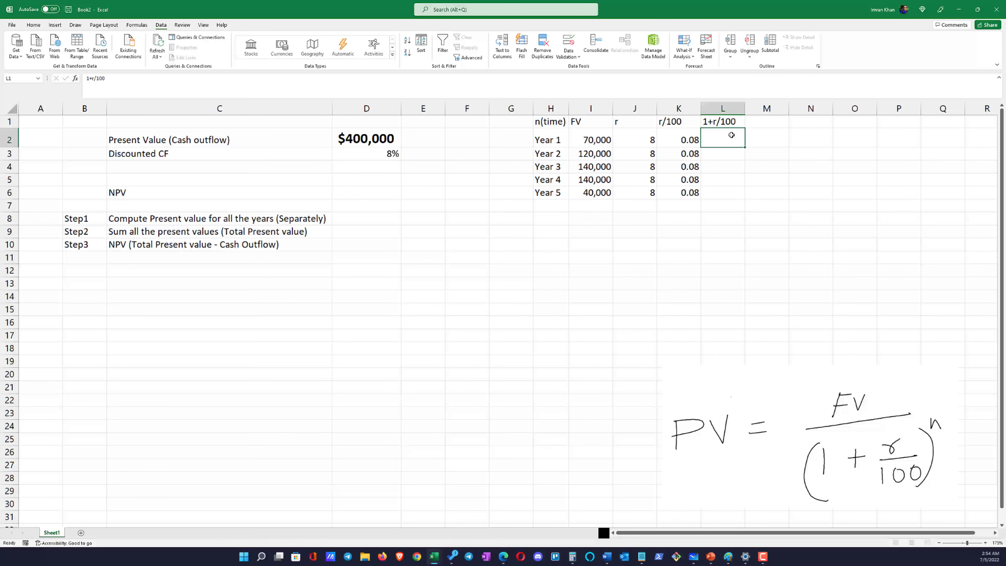
Enter =1+K2 in L2 and fill the formula down to L6 for all five years
text(=)
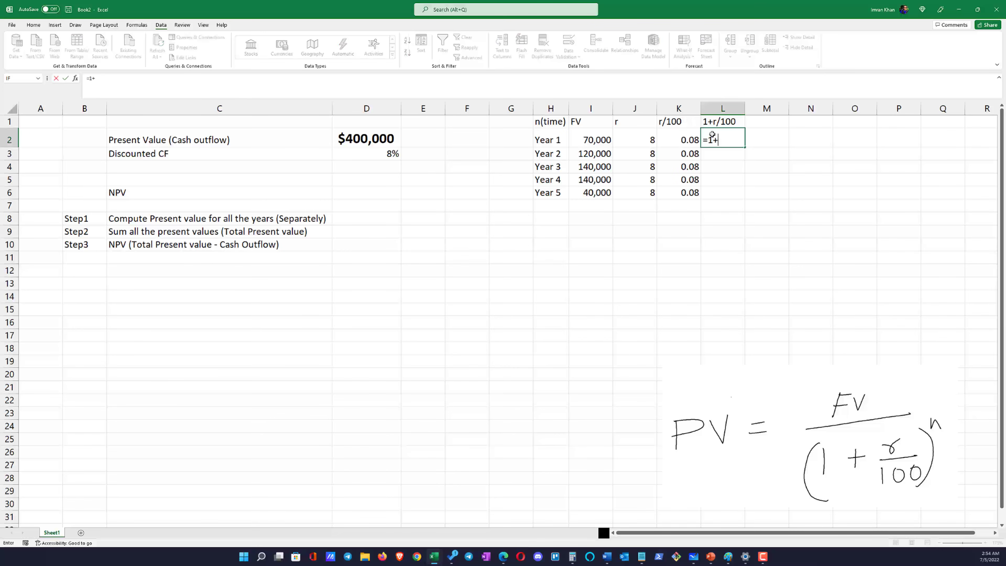
text(1+)
click(696, 140)
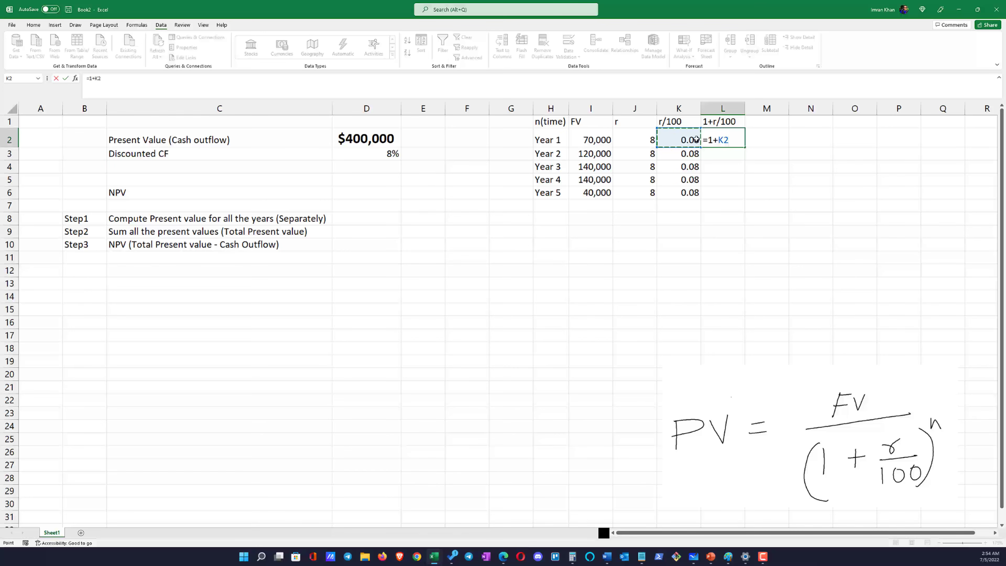
key(Return)
click(732, 139)
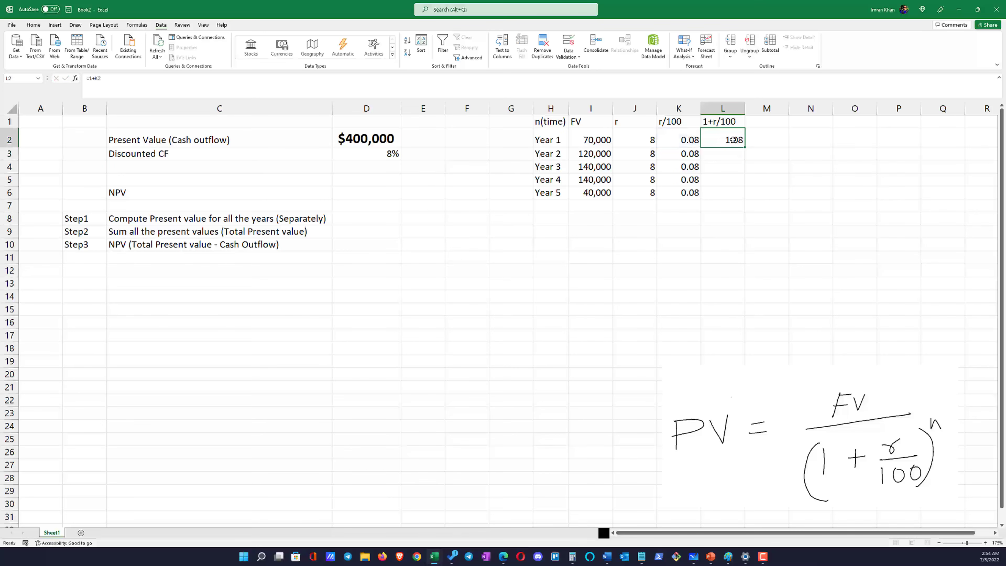
drag(743, 146, 743, 197)
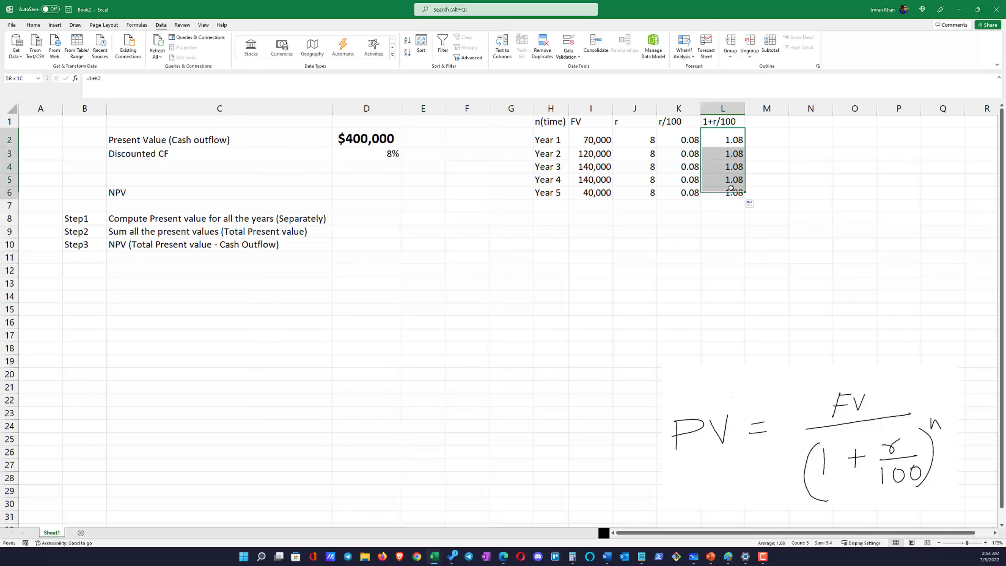
Add the column heading "n" in M1, after the 1+r/100 column
click(759, 123)
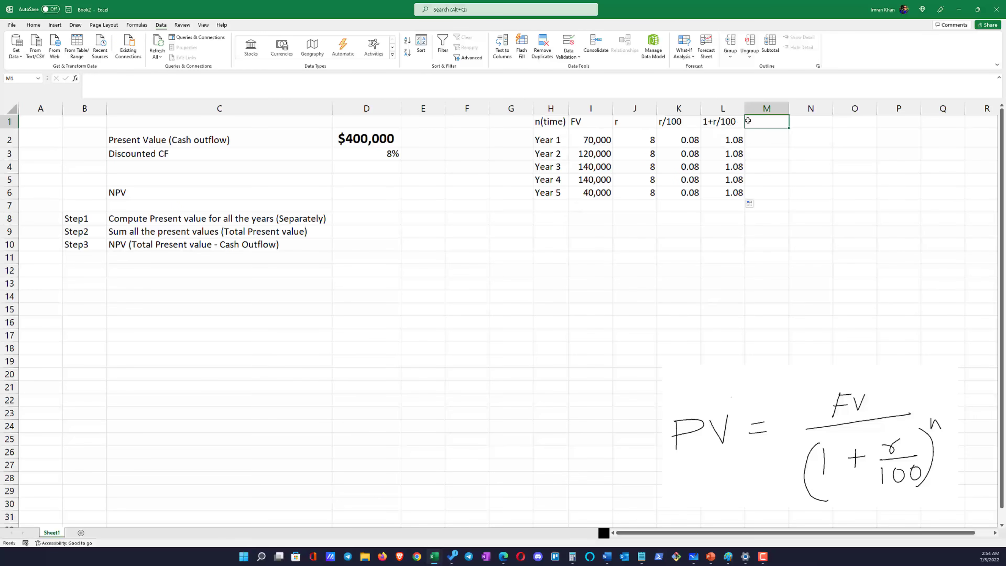
text(n)
key(Return)
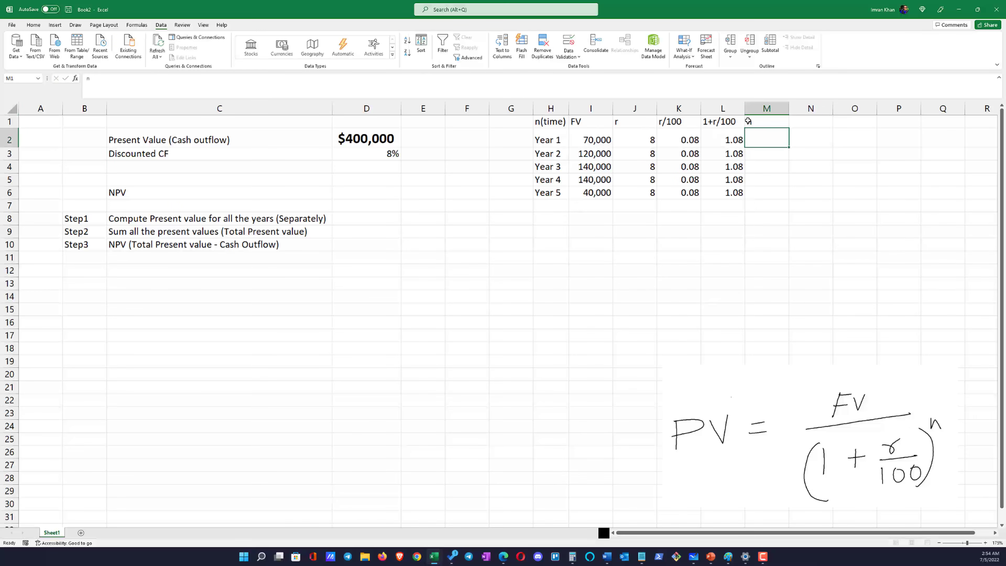
Enter the year numbers 1 to 5 in cells M2 to M6 of the n column
text(1)
key(Return)
text(2)
key(Return)
text(3 4)
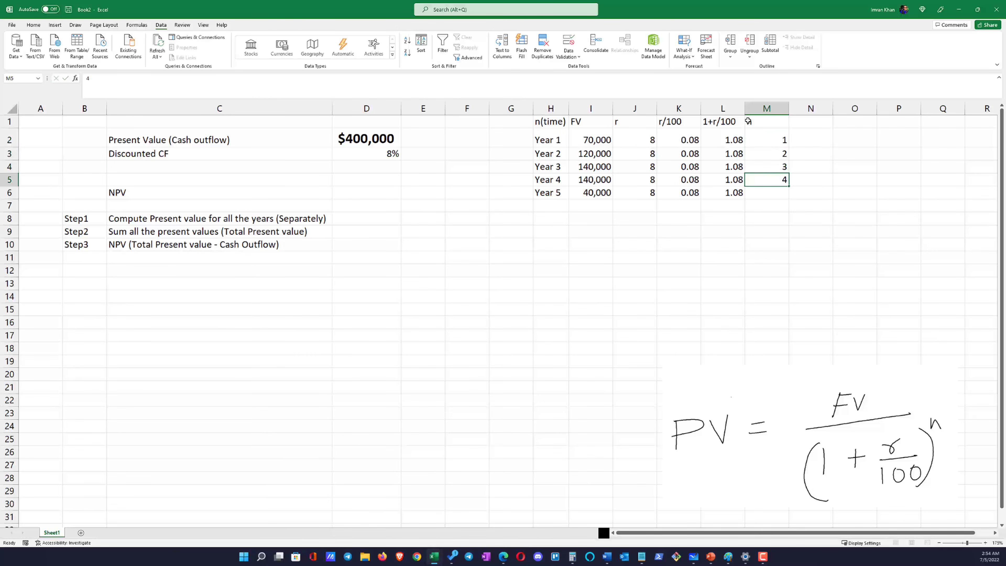
key(Return)
text(5)
key(ctrl+Return)
key(Return)
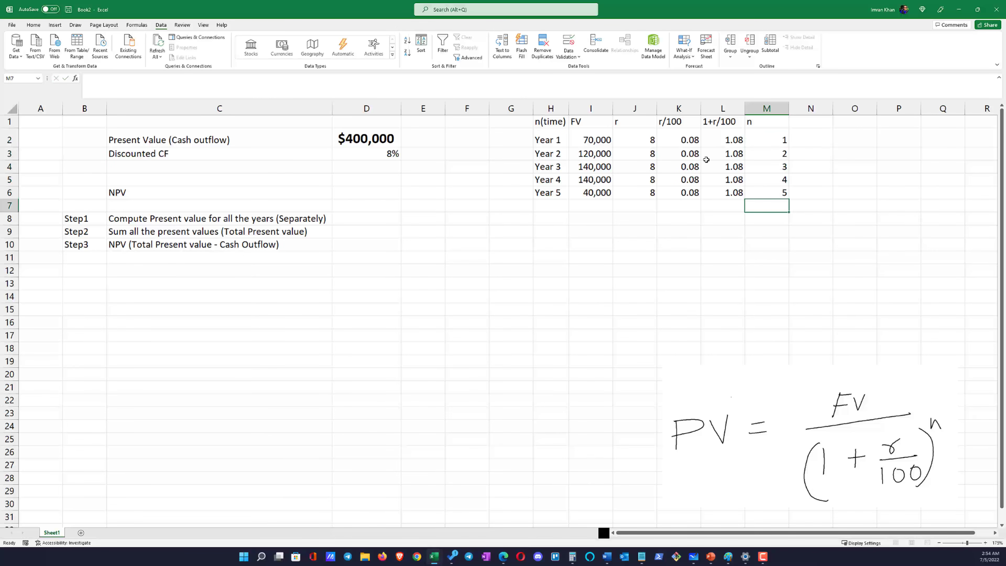
click(766, 151)
drag(766, 152, 767, 192)
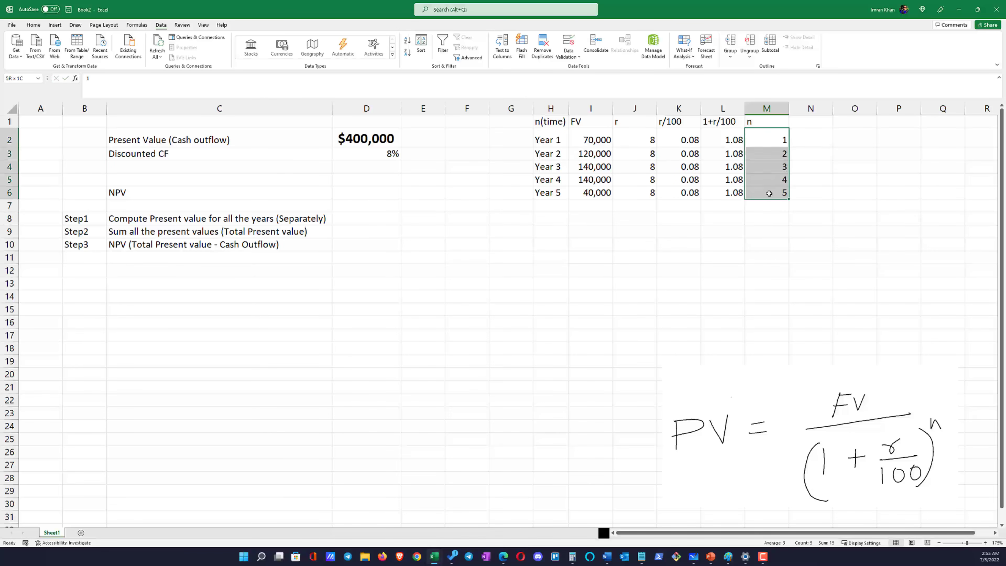
Add the column heading "(1+r/100)n" in N1, after the n column
click(803, 123)
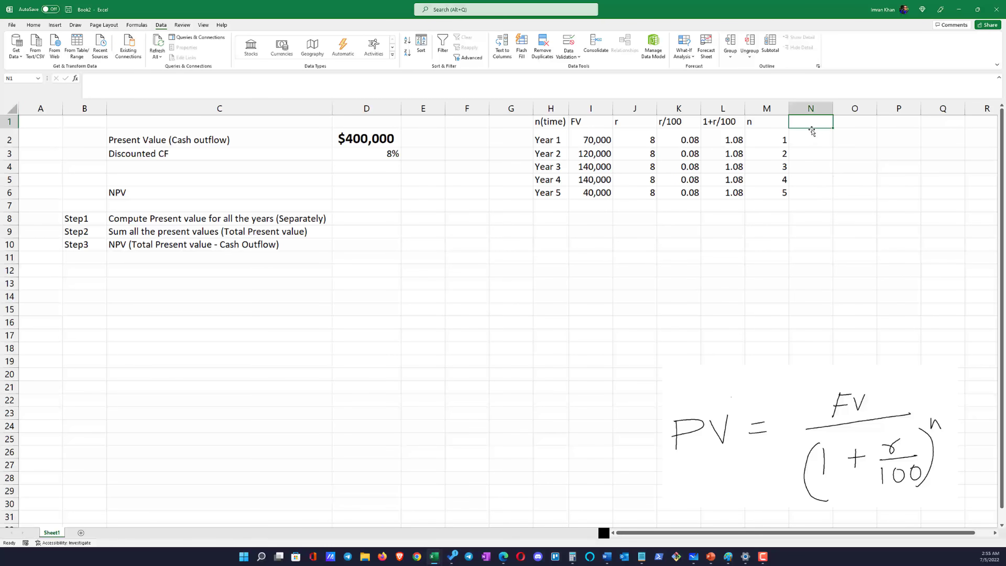
text((1+r)
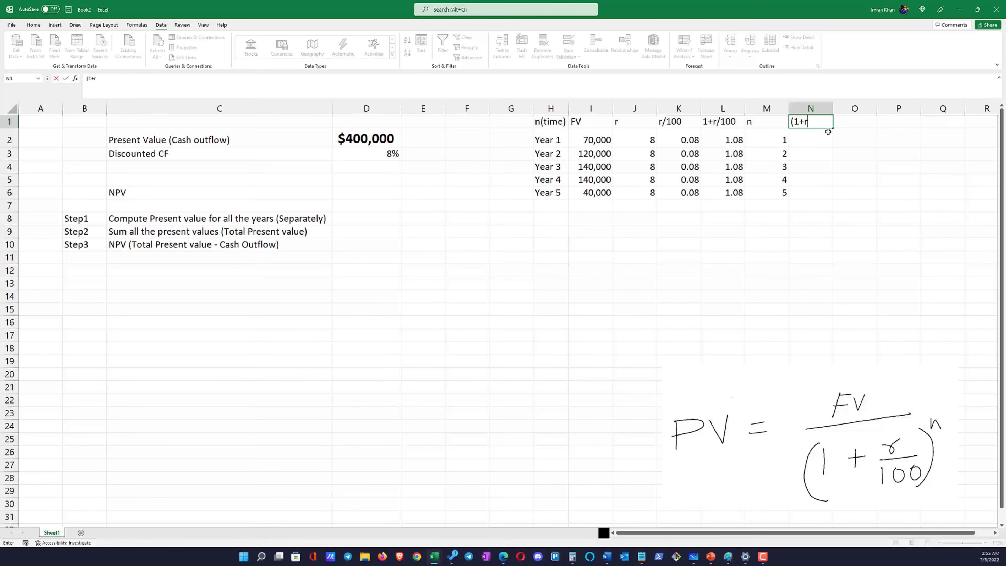
text(/100)n)
key(Return)
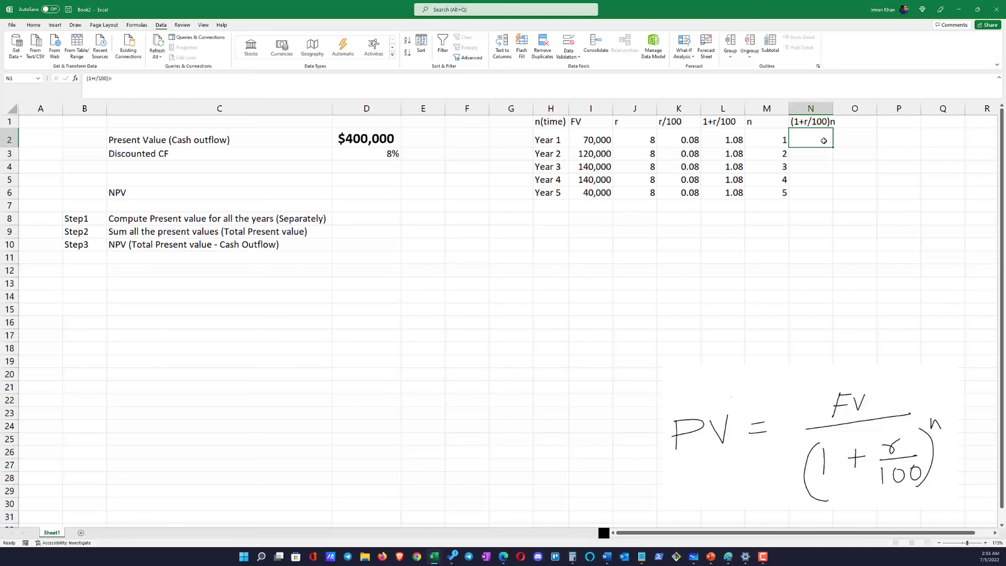
Enter =(L2)^M2 in N2 and fill the formula down to N6 for all five years
text(=)
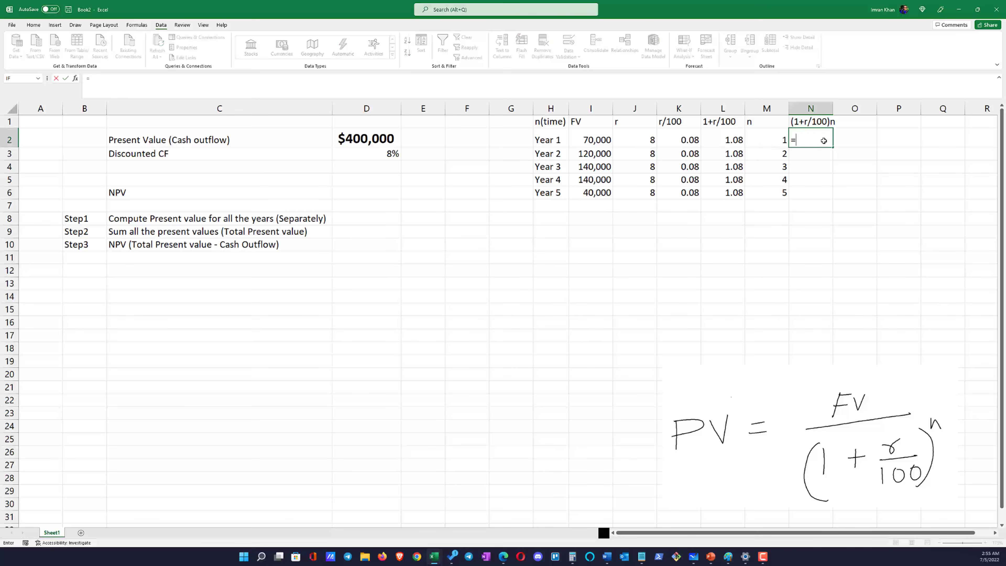
click(730, 140)
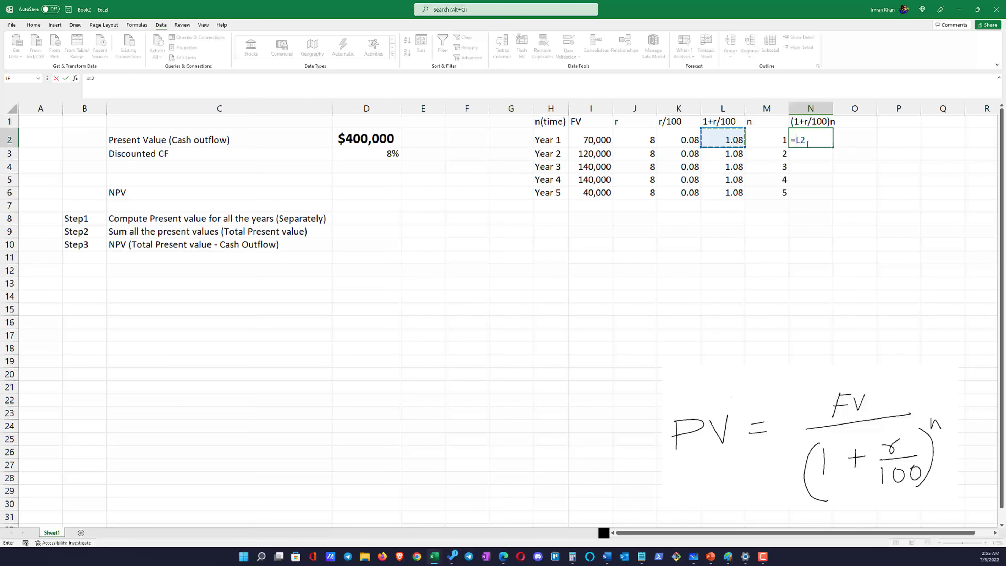
text(()
click(773, 139)
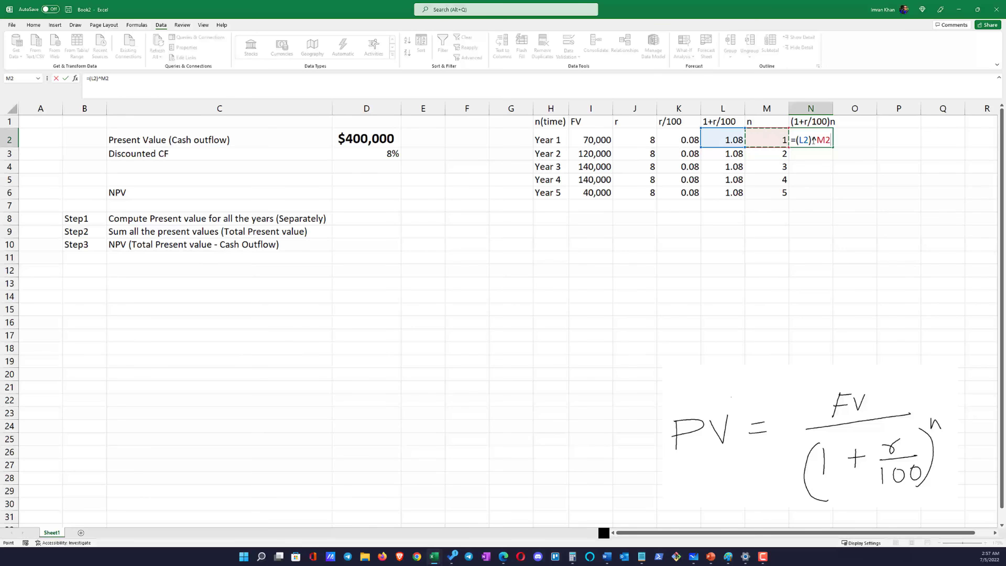
drag(813, 140, 817, 140)
key(Return)
click(814, 138)
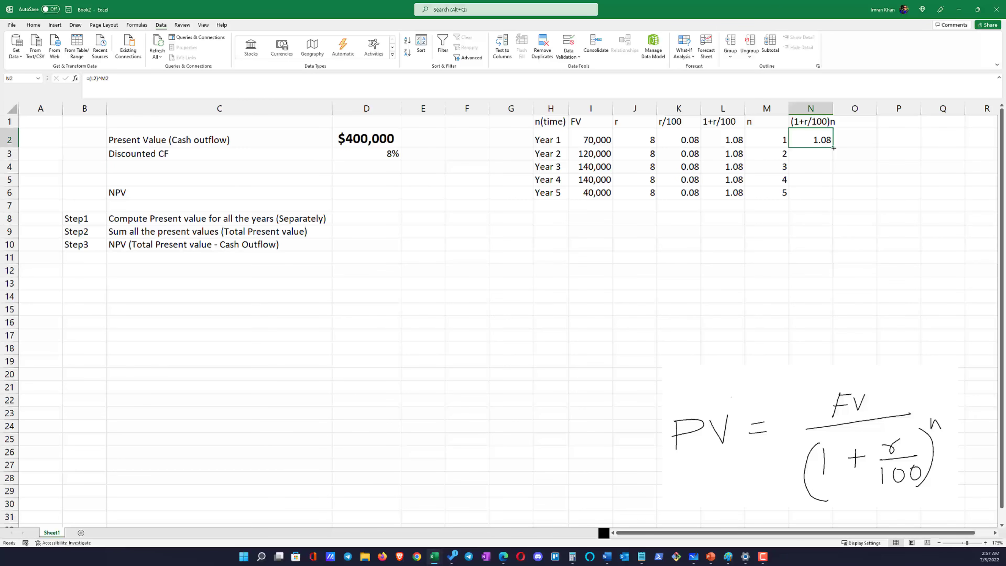
double_click(833, 148)
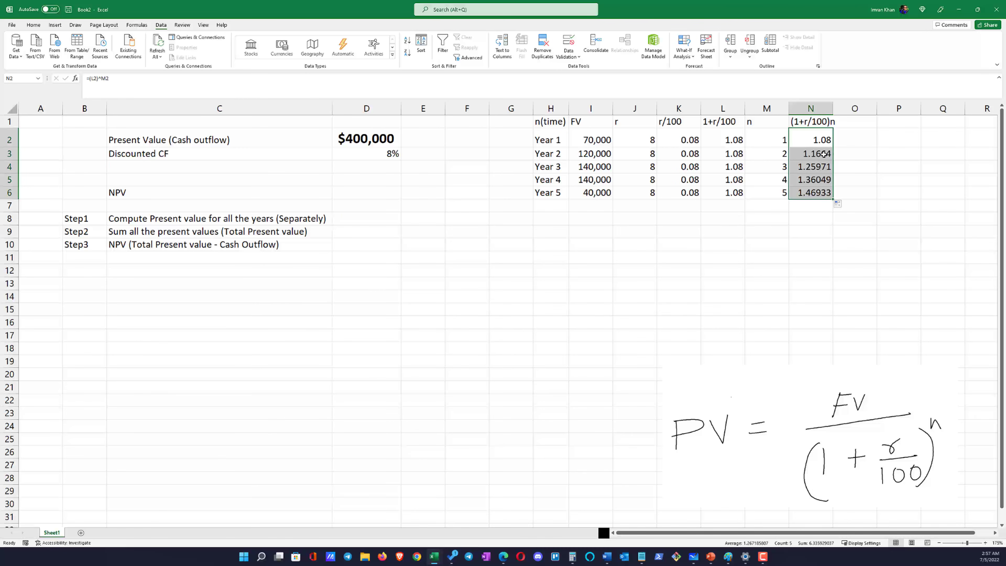
Examine the Year 2 power formula in N3 and the cells L3 and M3 it refers to
click(824, 154)
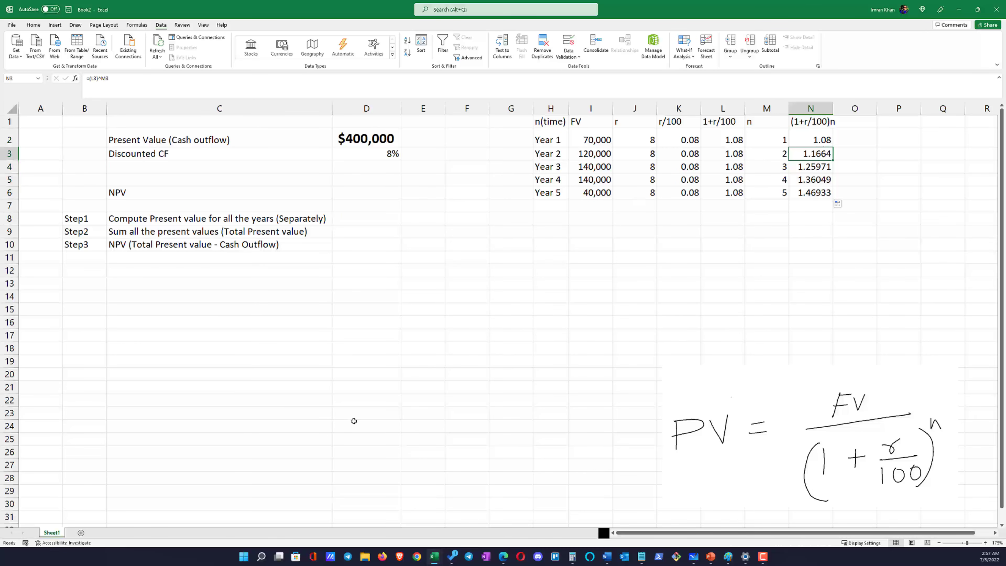
scroll(354, 419, up, 1)
scroll(354, 419, up, 1)
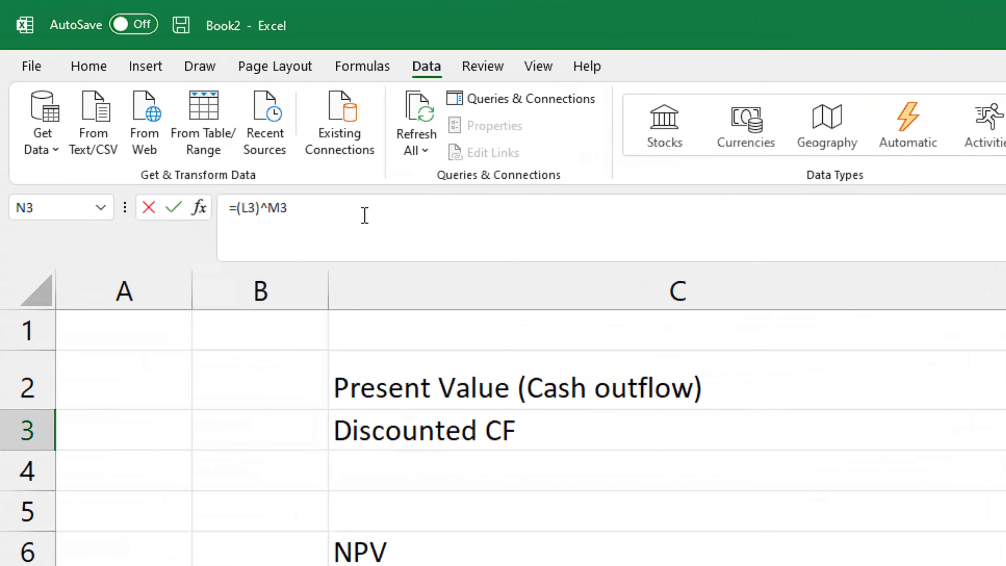
drag(137, 81, 91, 81)
drag(242, 215, 237, 215)
click(295, 228)
click(752, 345)
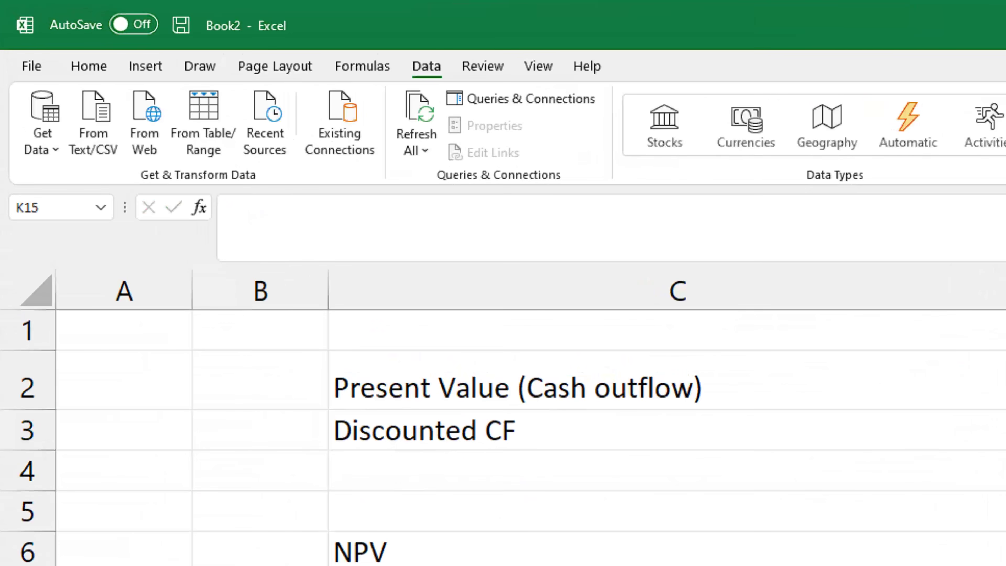
click(894, 161)
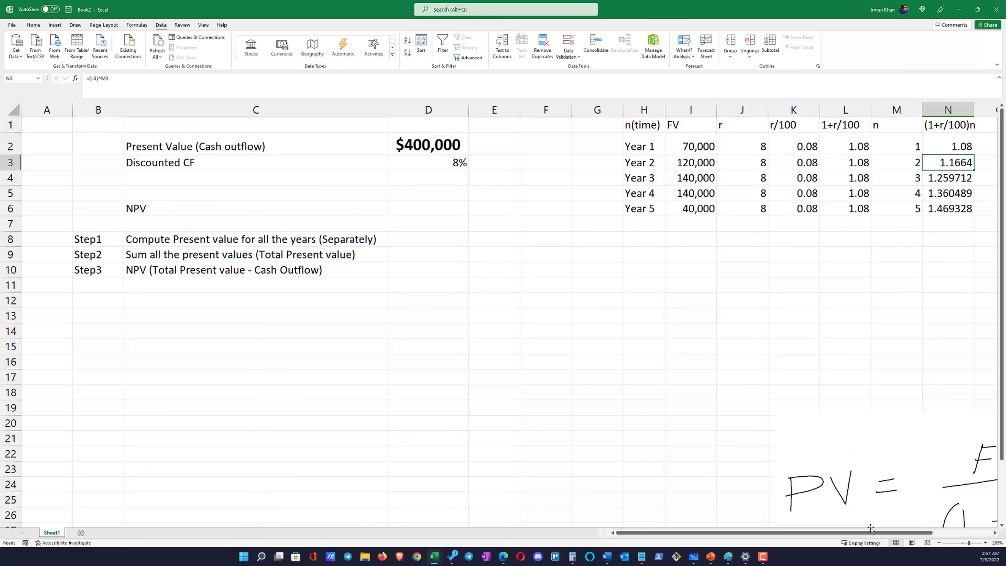
scroll(842, 390, down, 1)
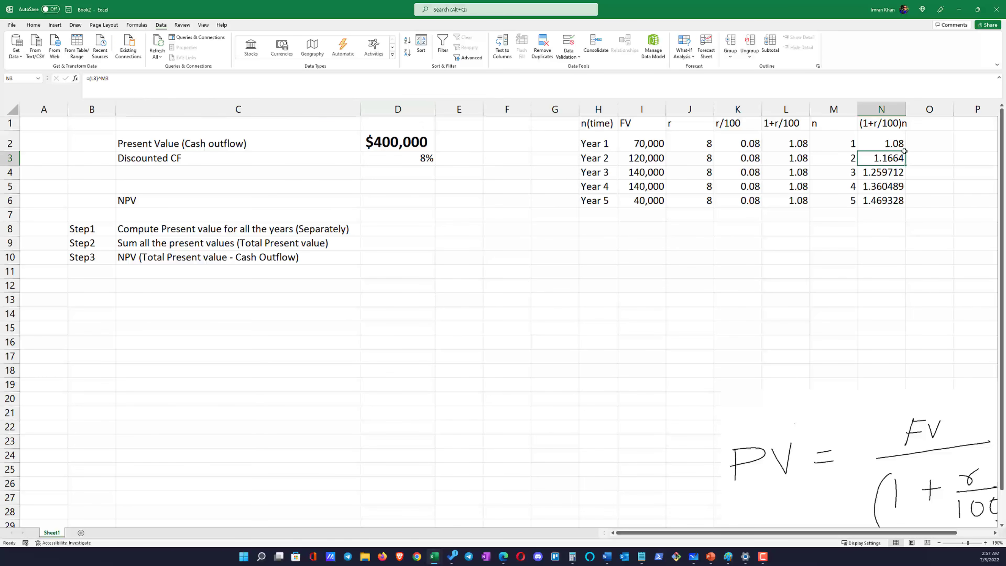
click(789, 159)
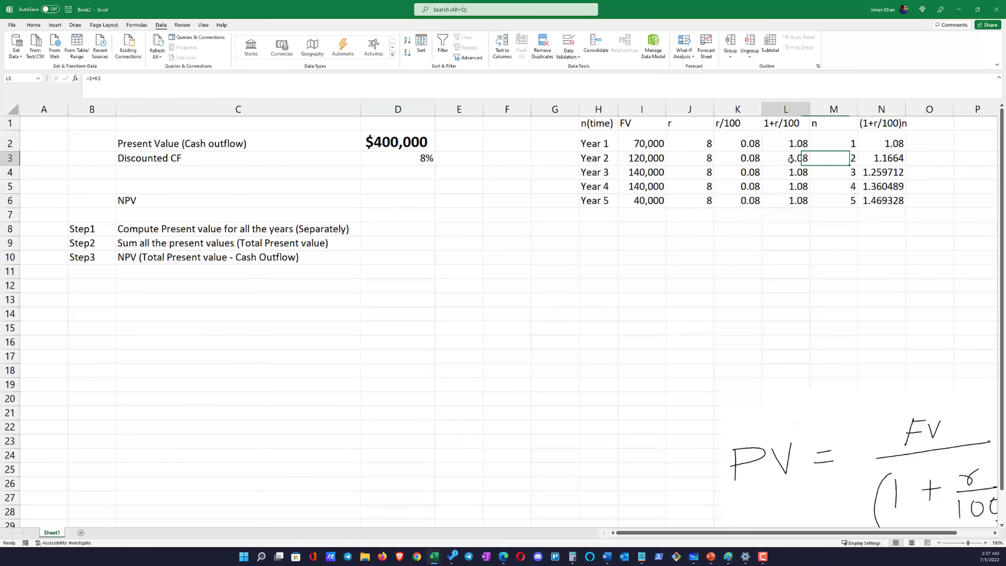
click(840, 159)
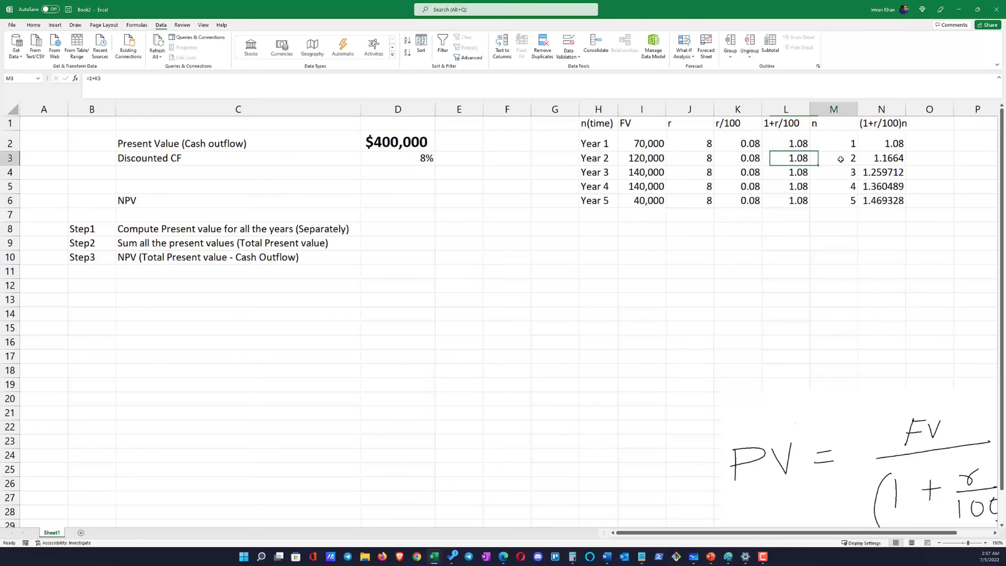
click(881, 159)
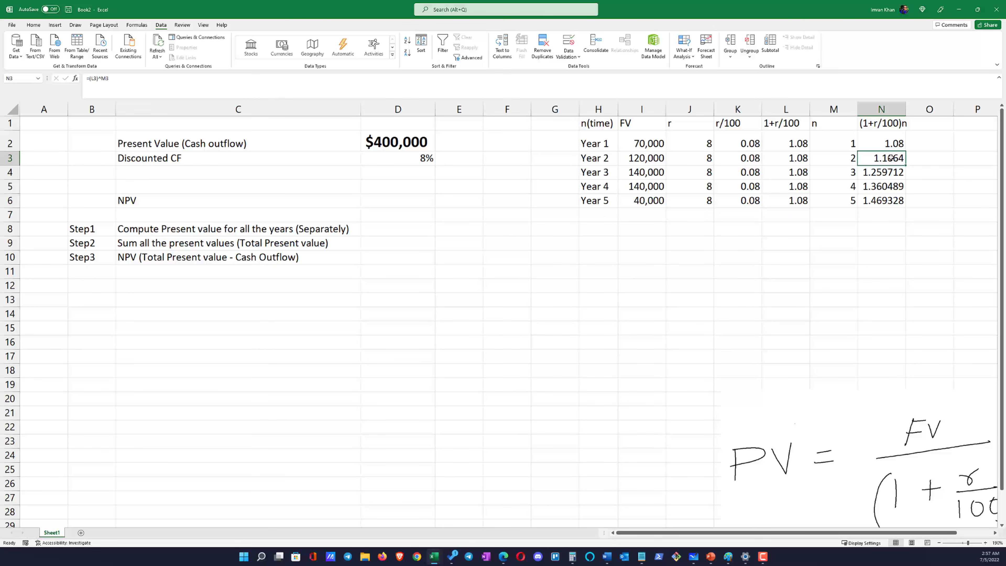
click(890, 216)
Fill the formula from N2 down to N6 once more
click(896, 147)
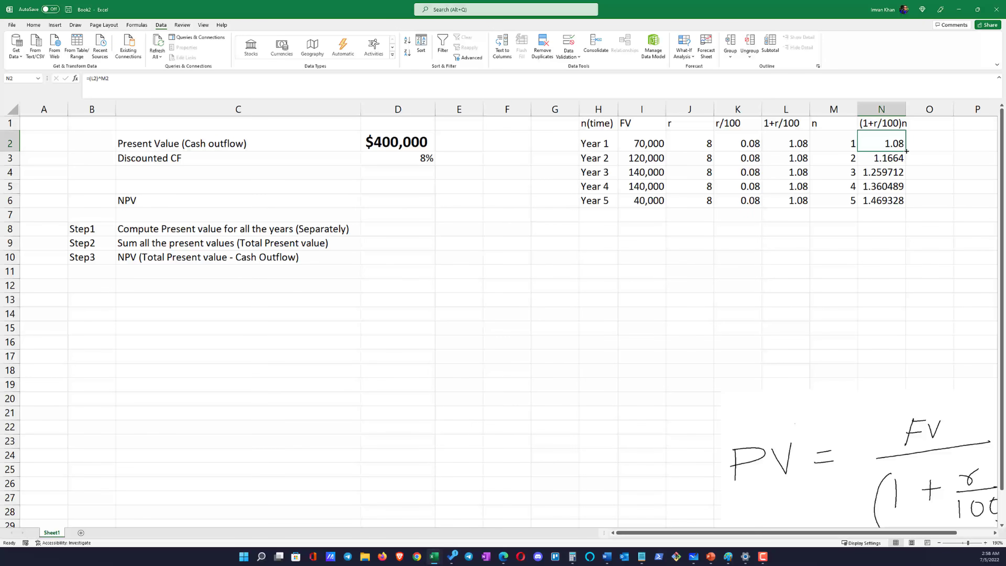
double_click(905, 151)
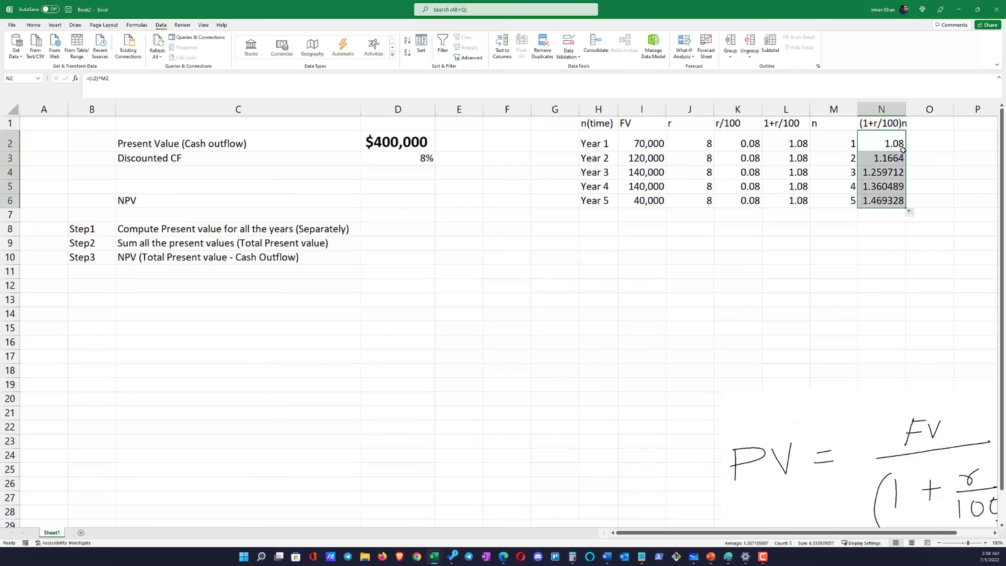
click(902, 147)
double_click(905, 151)
click(879, 228)
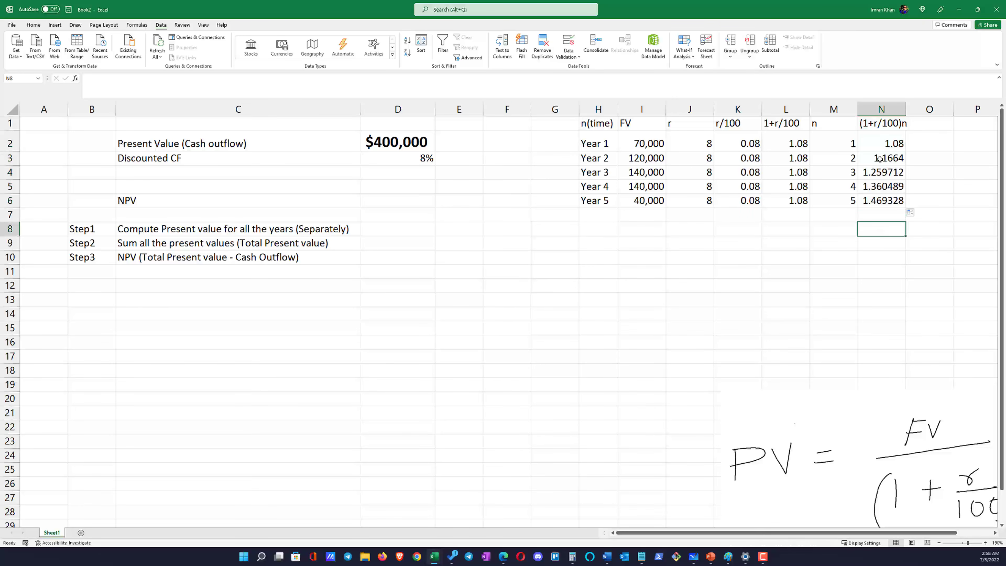
Auto-fit the width of column N to its computed values
drag(879, 143, 878, 200)
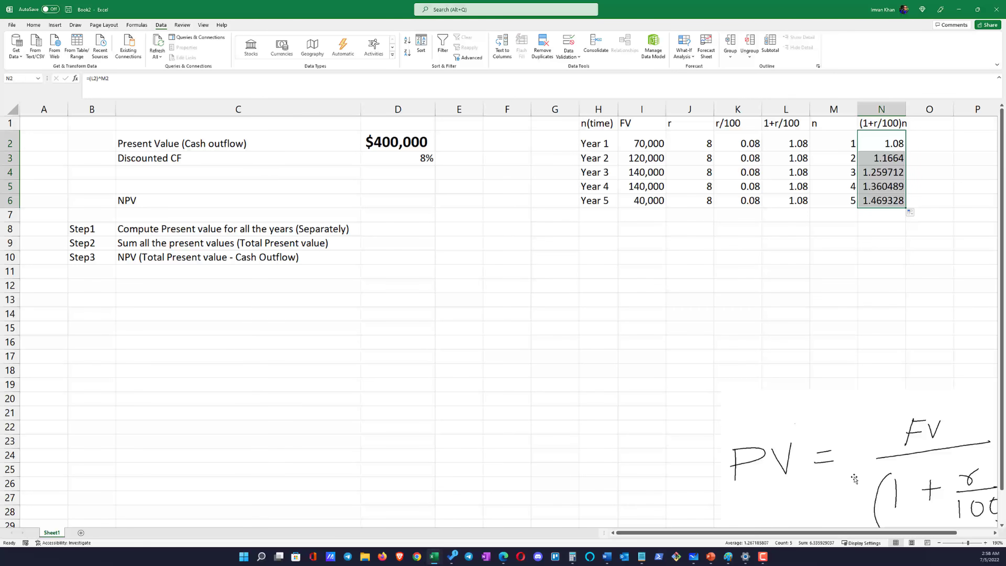
drag(853, 533, 889, 532)
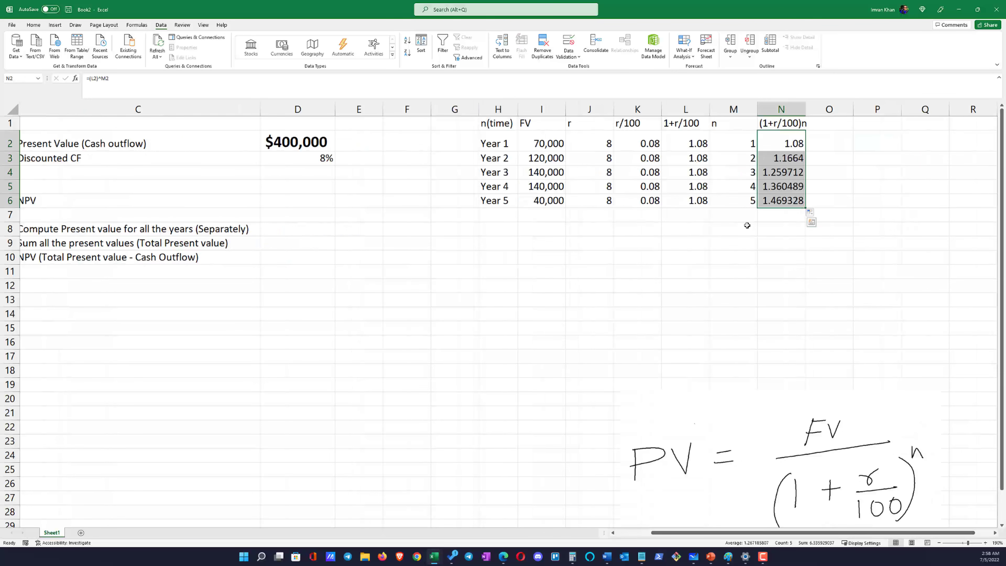
drag(790, 144, 790, 202)
click(821, 123)
double_click(805, 105)
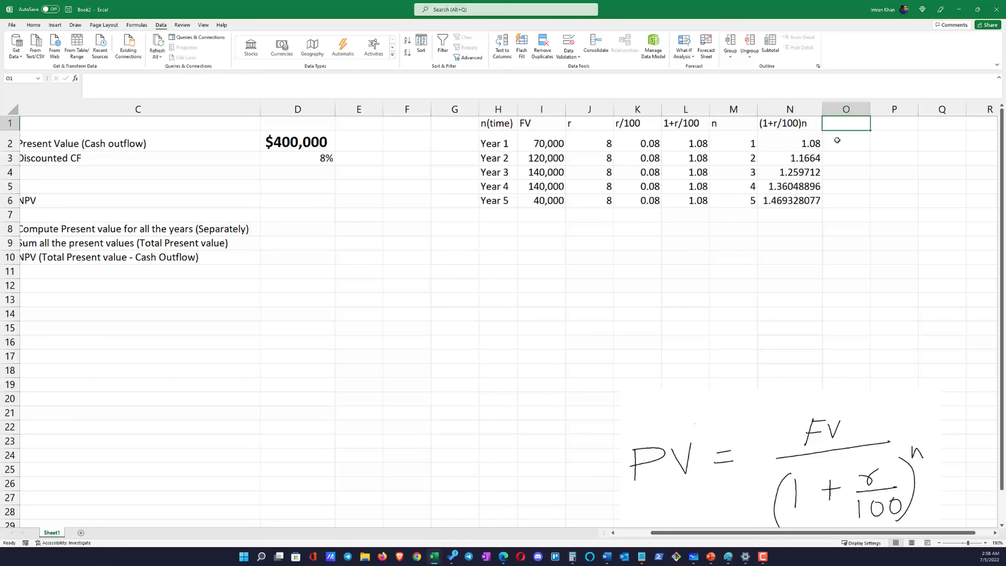
Add the column heading "PV=FV/(1+r/100)^n" in O1 and widen column O to fit it
text(PV=F)
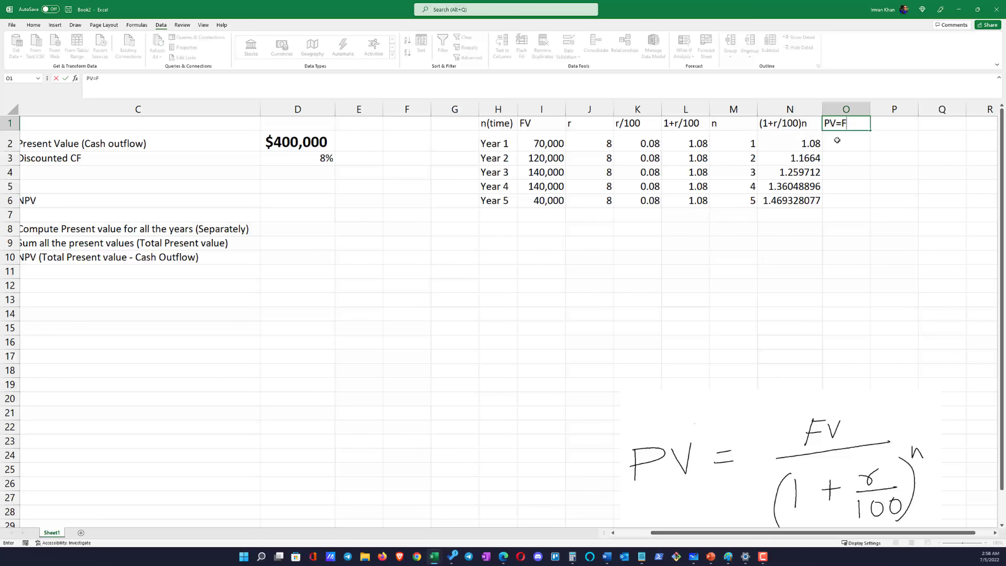
text(V/(1+r/100)^n)
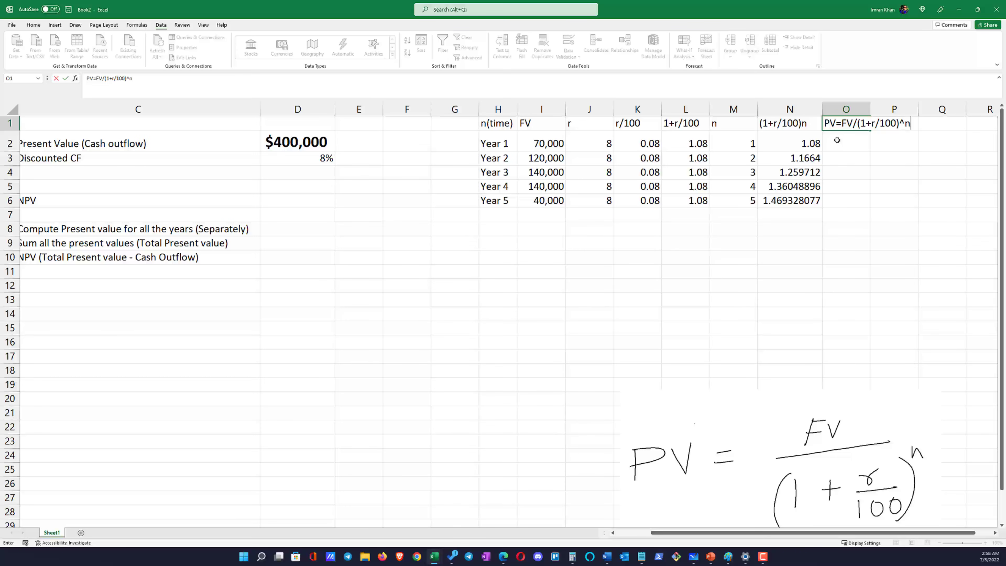
key(Return)
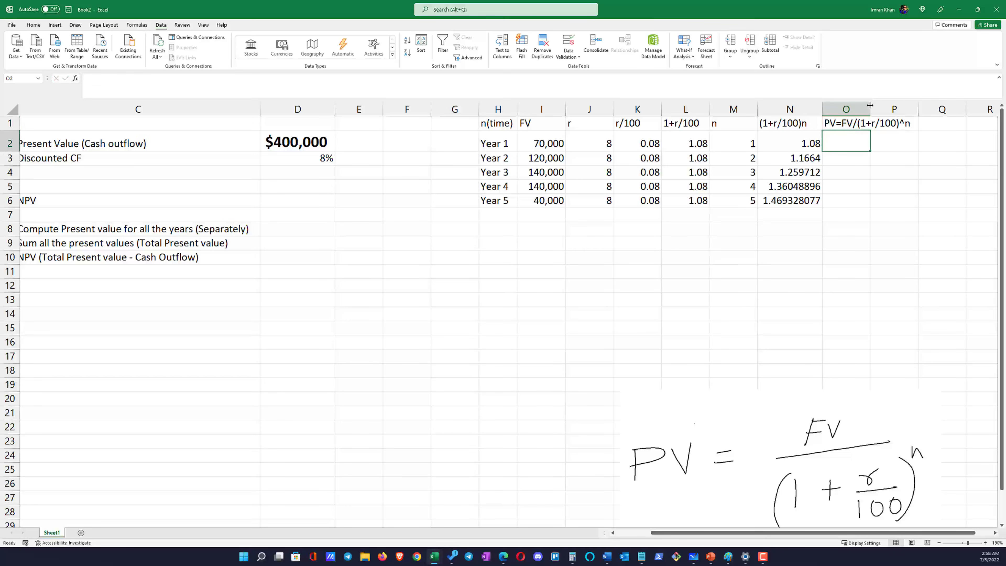
drag(869, 105, 914, 105)
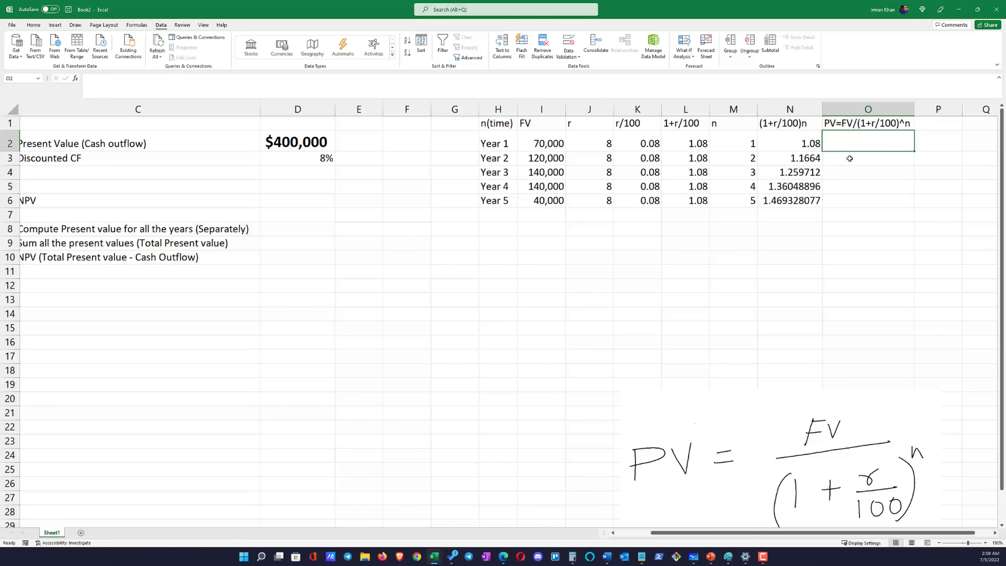
Enter =I2/N2 in O2 to calculate the present value for Year 1
text(=)
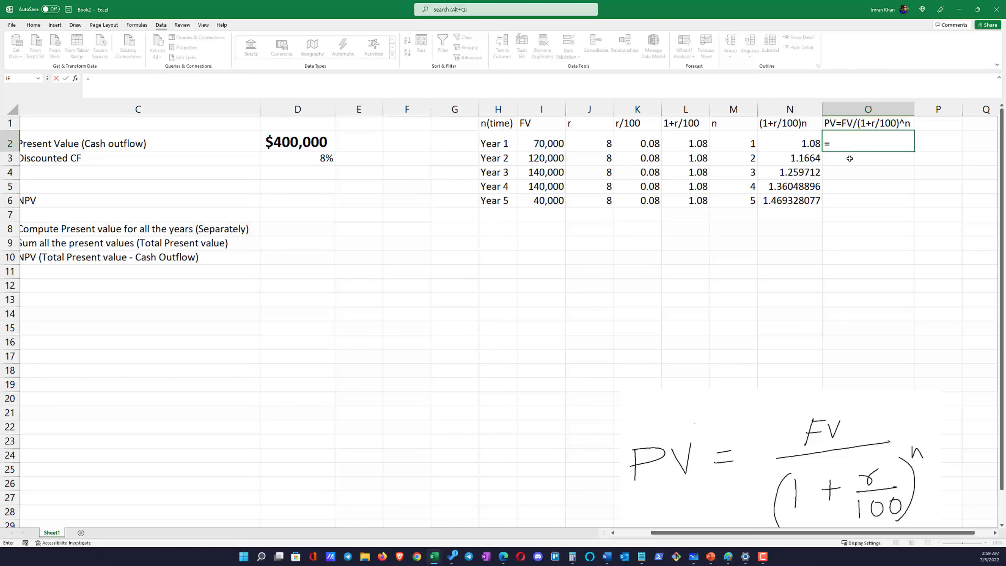
click(550, 143)
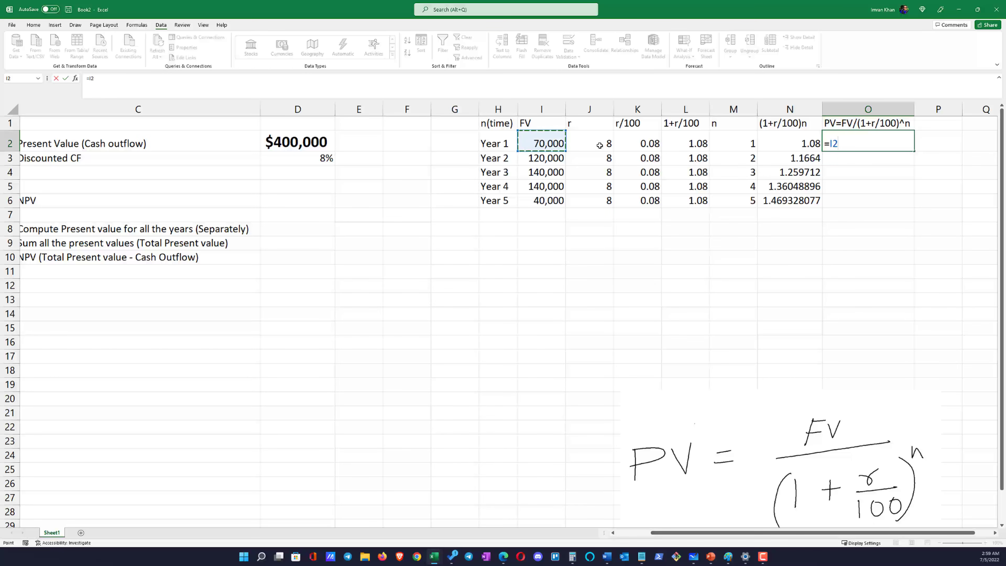
text(/)
click(797, 146)
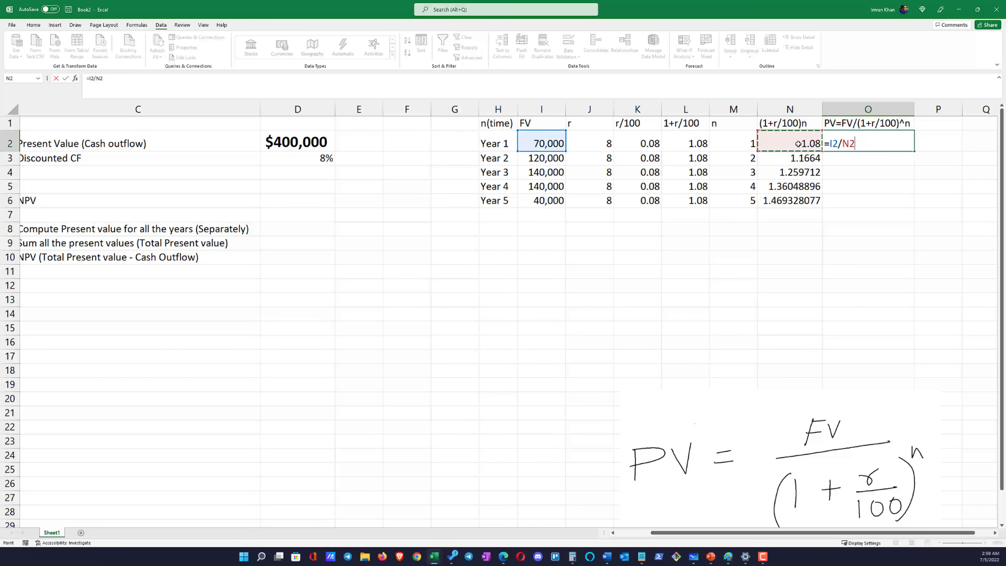
key(Return)
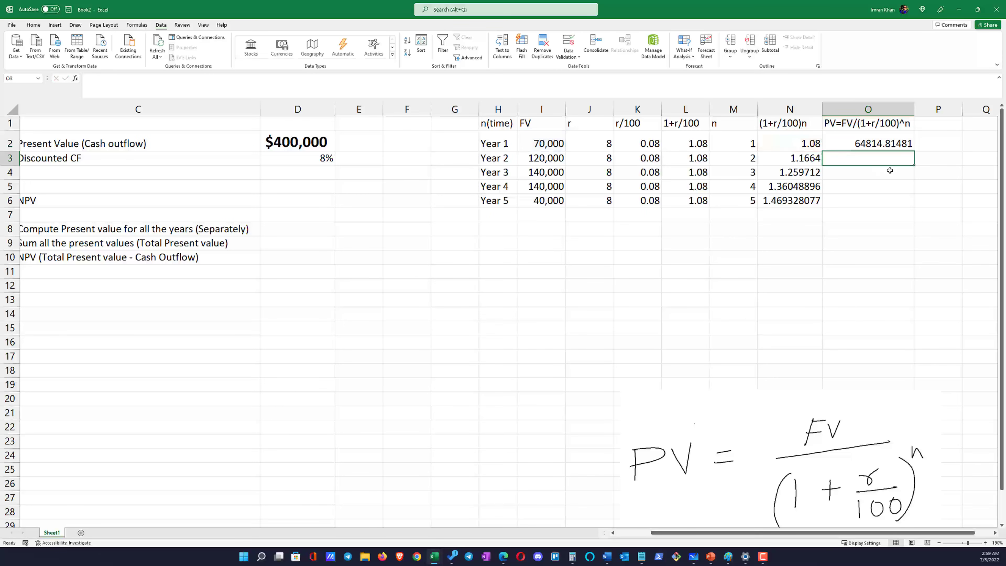
click(887, 144)
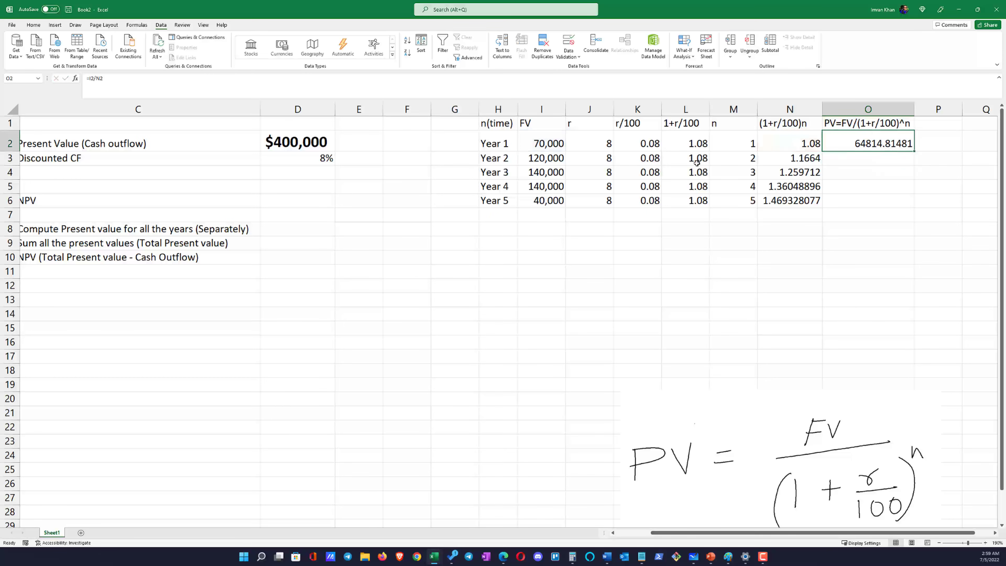
click(507, 143)
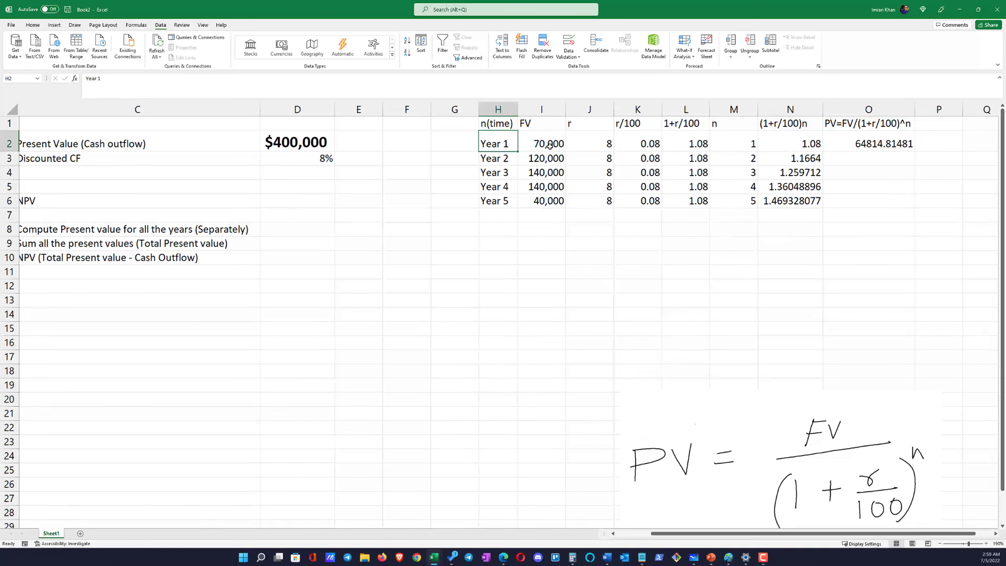
Fill the present value formula from O2 down to O6 for all five years
click(553, 144)
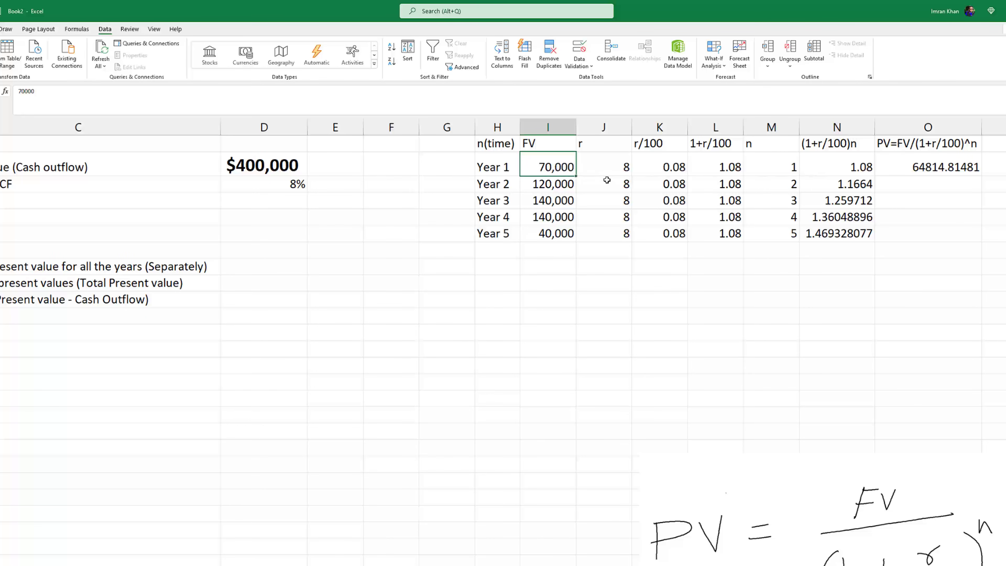
click(929, 170)
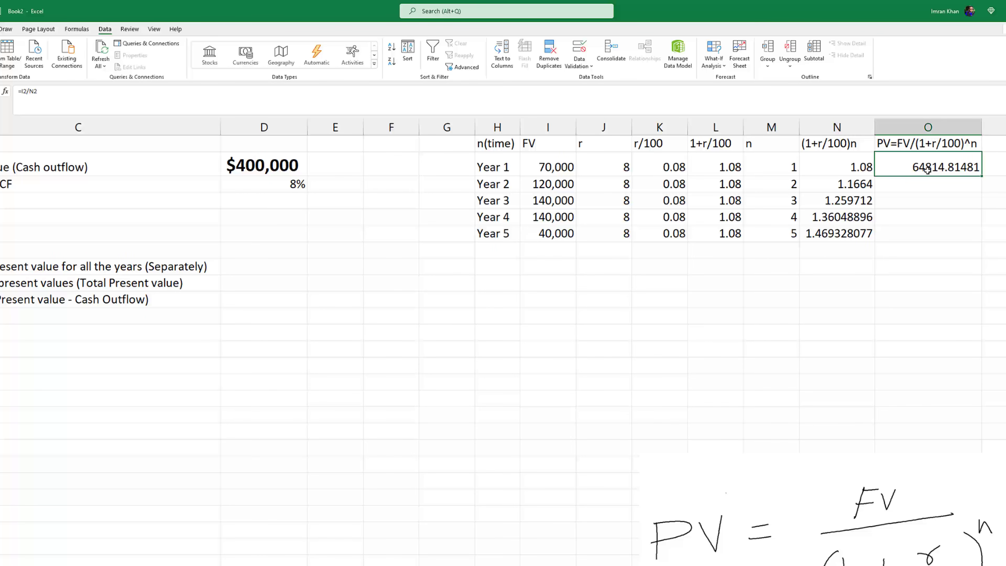
click(923, 271)
click(935, 168)
double_click(981, 176)
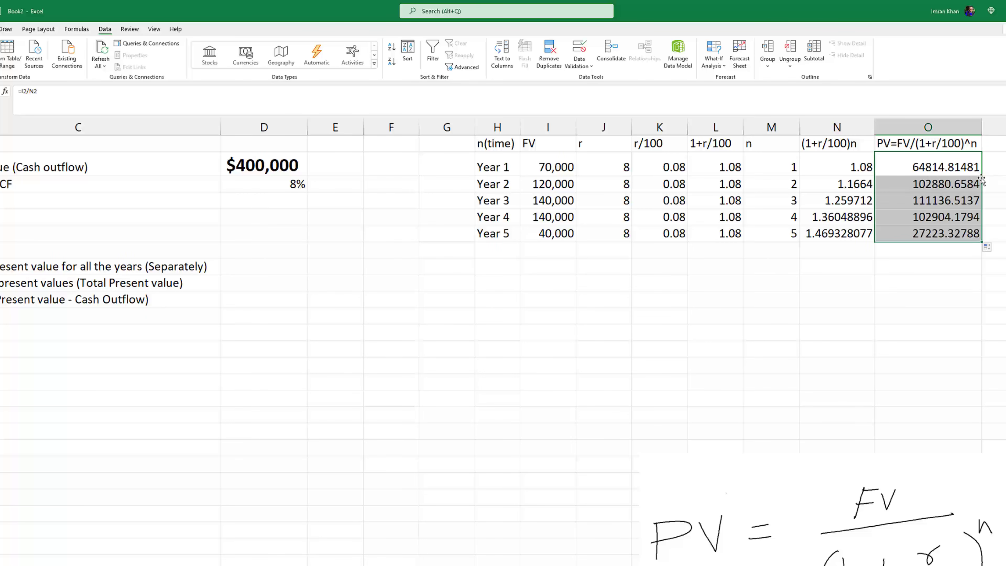
Compare the yearly present values in O2:O6 with the corresponding future values in column I
click(944, 168)
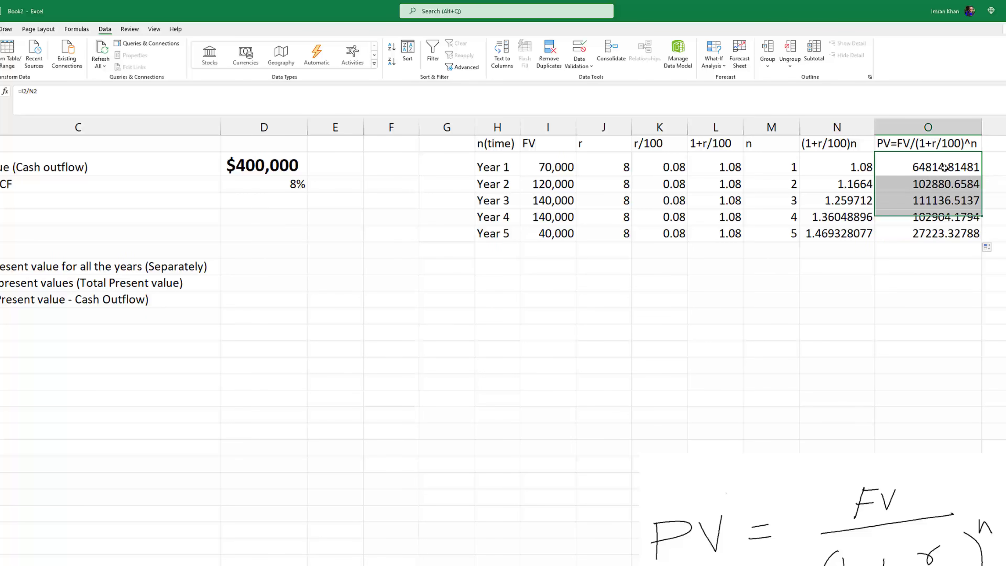
click(936, 236)
click(936, 170)
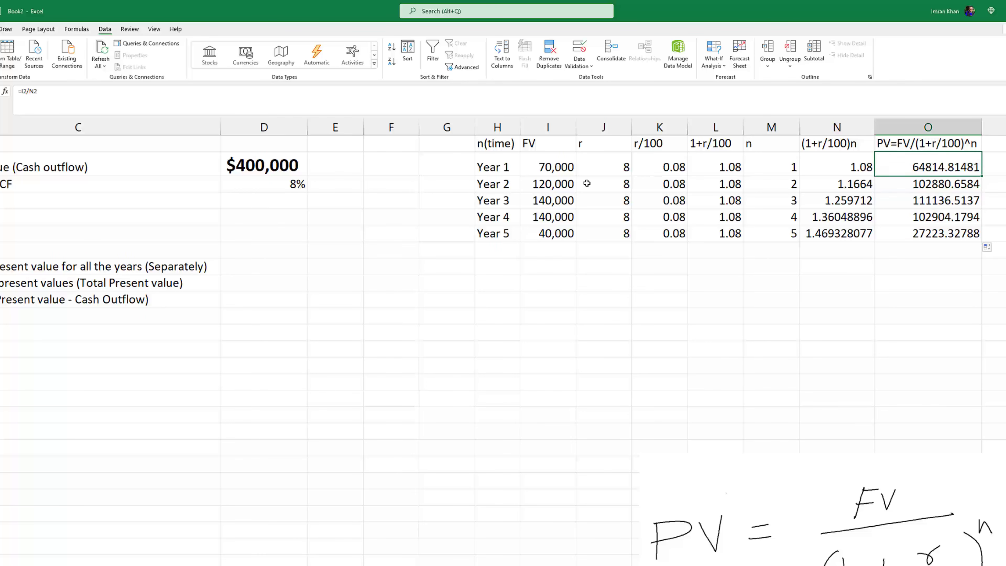
click(562, 171)
click(564, 185)
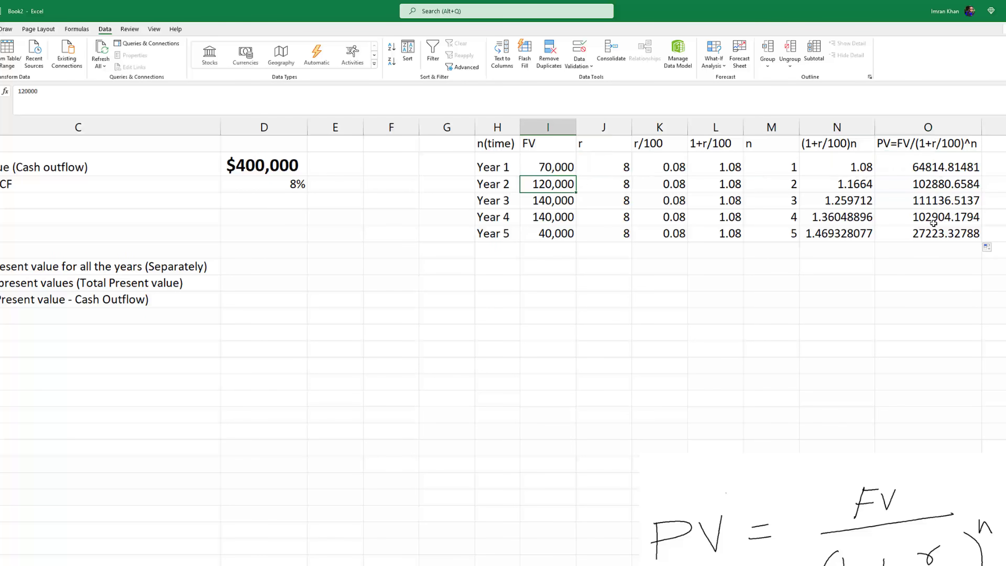
click(926, 229)
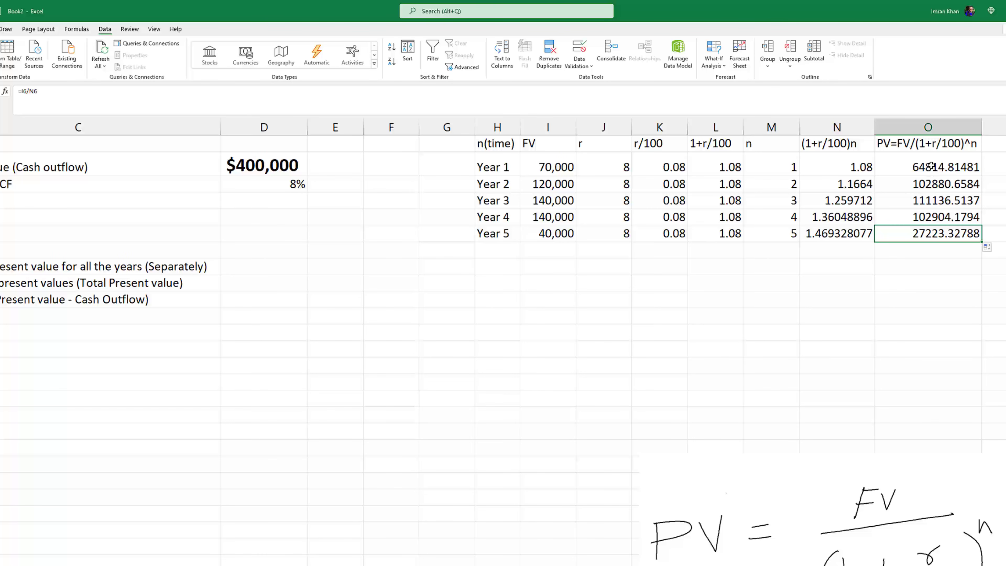
drag(931, 169, 932, 234)
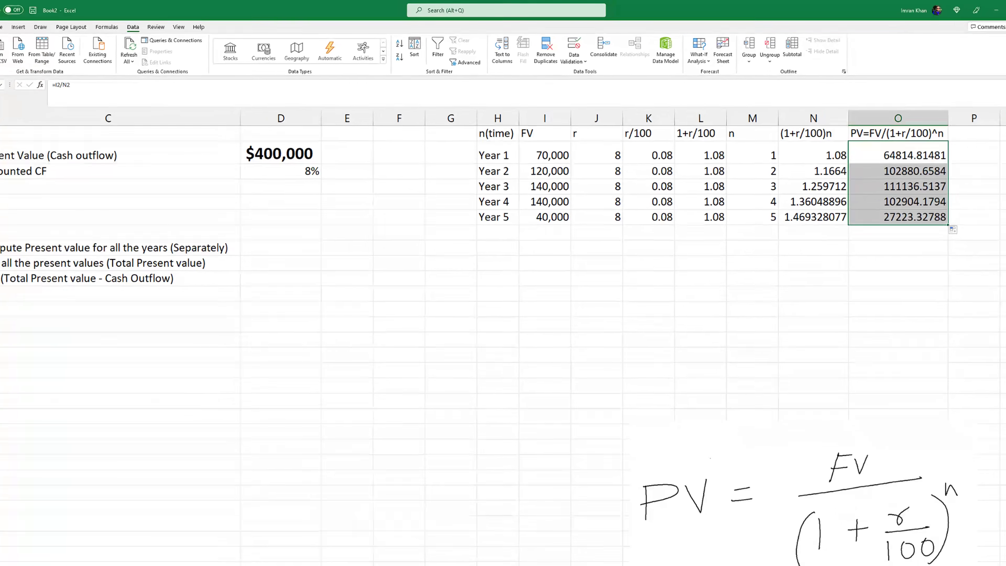
Add the note "time value of money" in cell L11 below the calculation table
drag(867, 532, 911, 523)
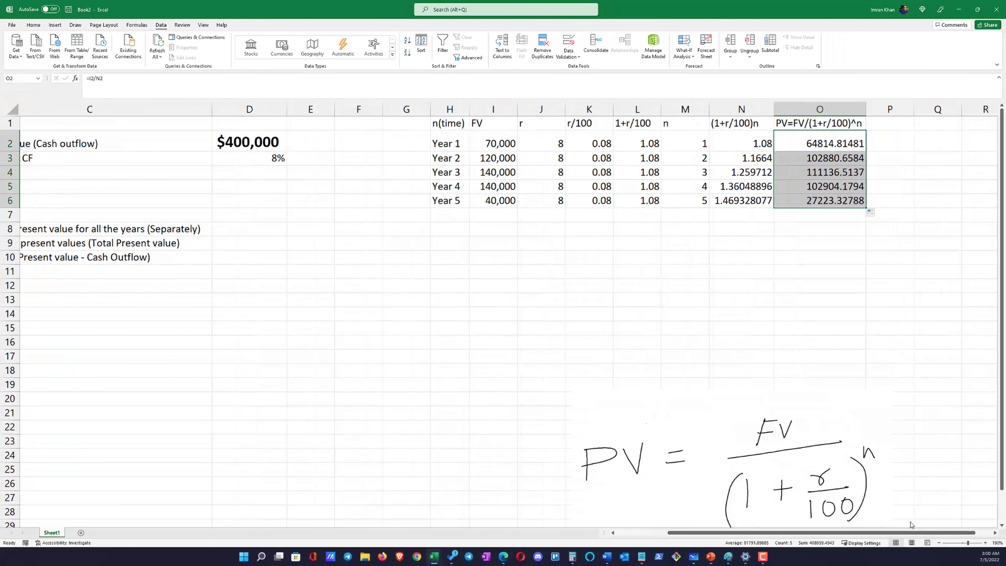
click(693, 296)
click(649, 268)
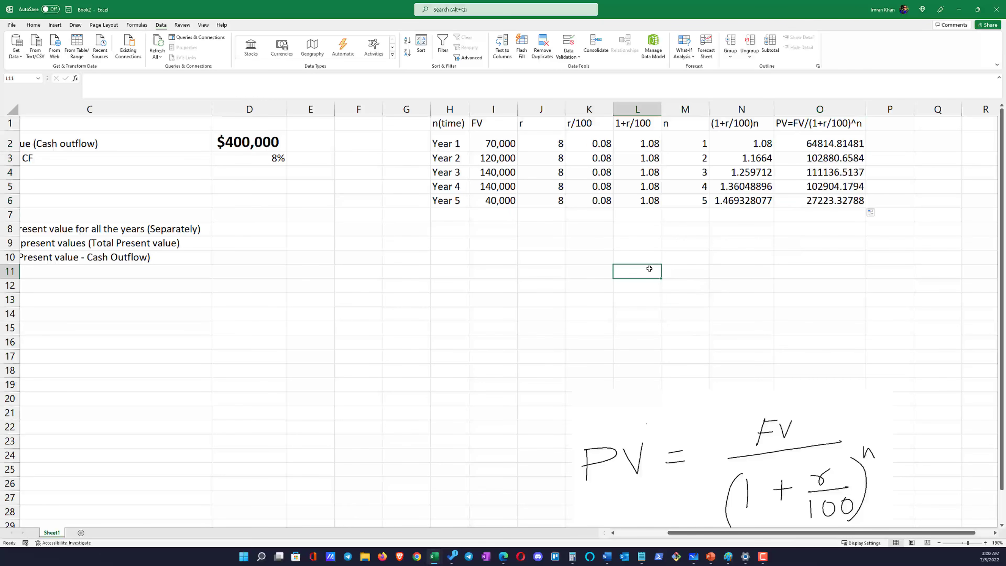
text(time valu)
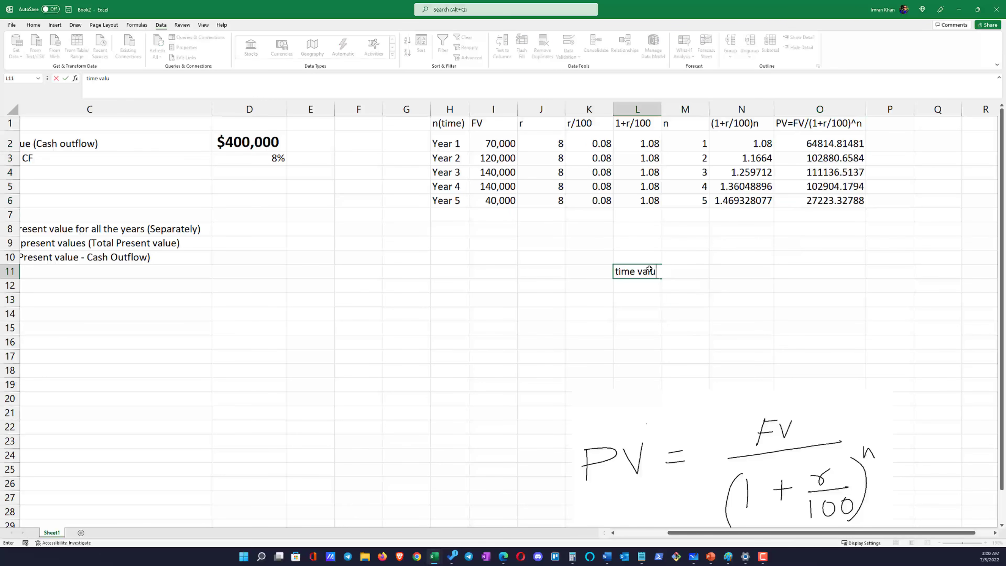
text(e of money)
key(Return)
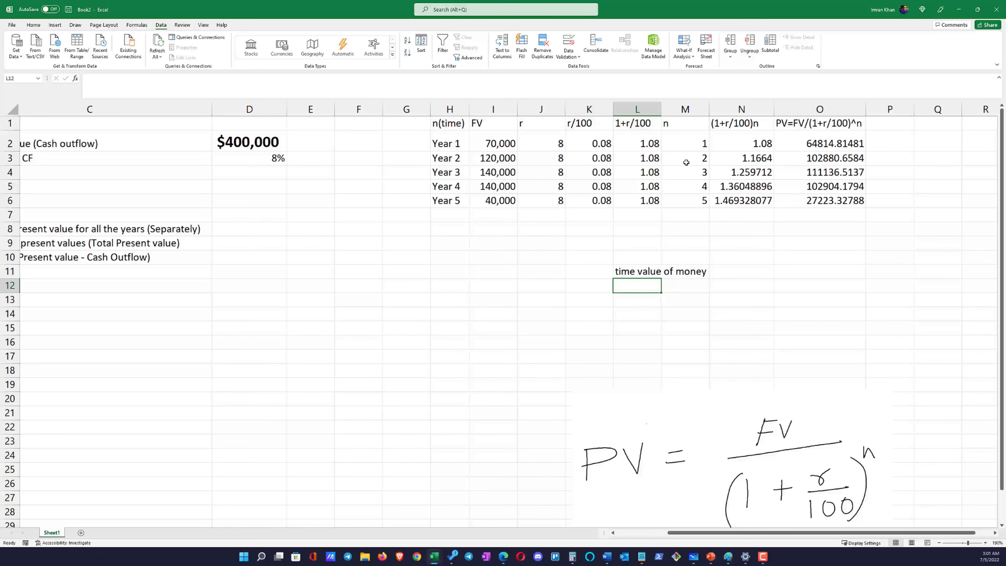
Examine how the Year 1 future value and the 1+r/100 factor relate to the present values in column O and the L11 note
click(505, 144)
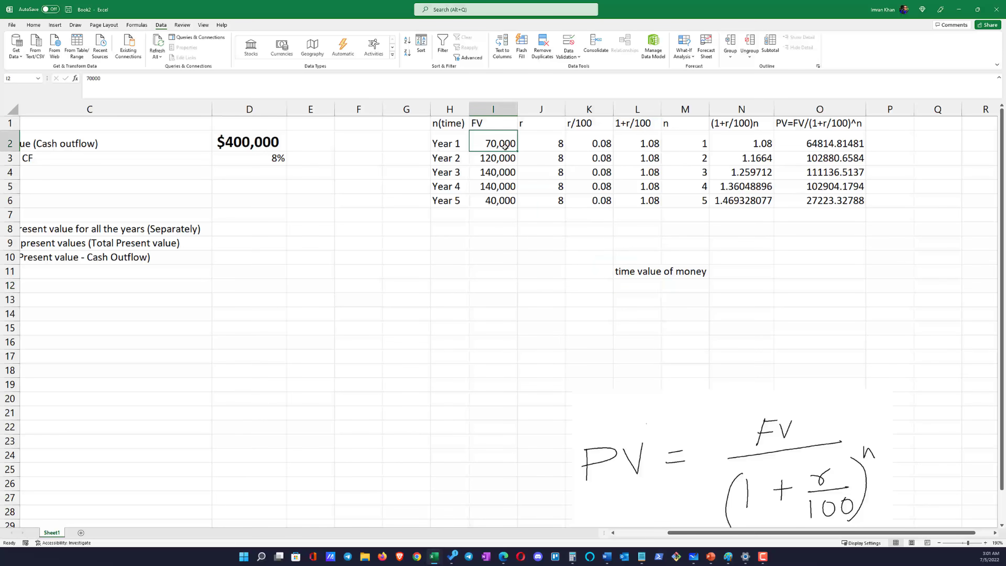
click(824, 141)
click(646, 145)
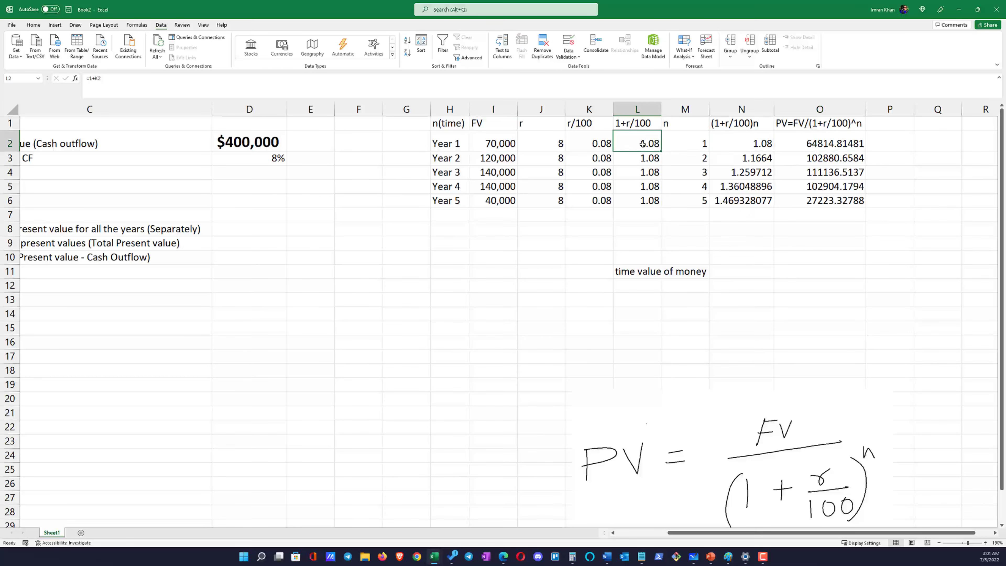
click(609, 146)
click(645, 145)
click(819, 145)
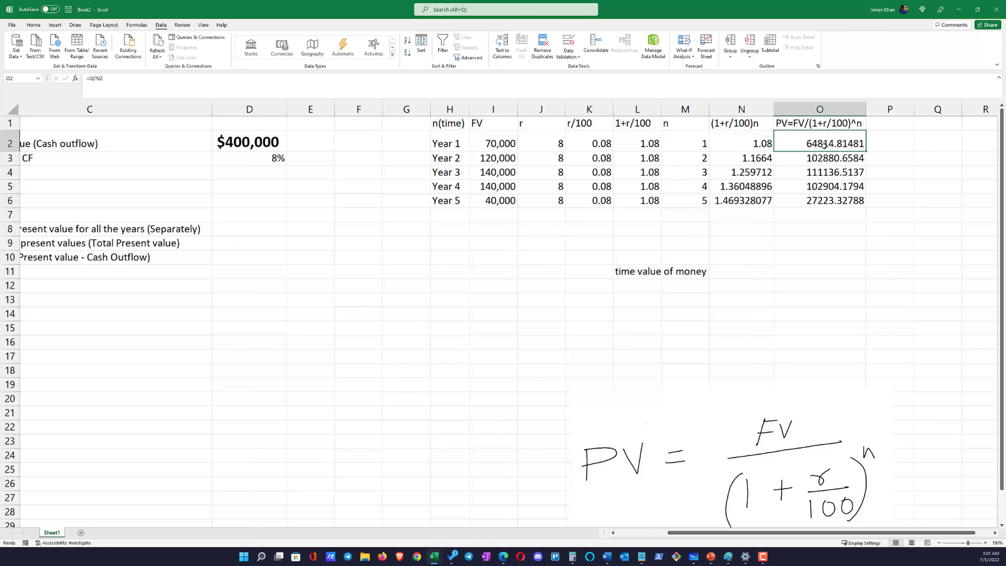
drag(823, 146, 826, 188)
click(812, 147)
click(816, 159)
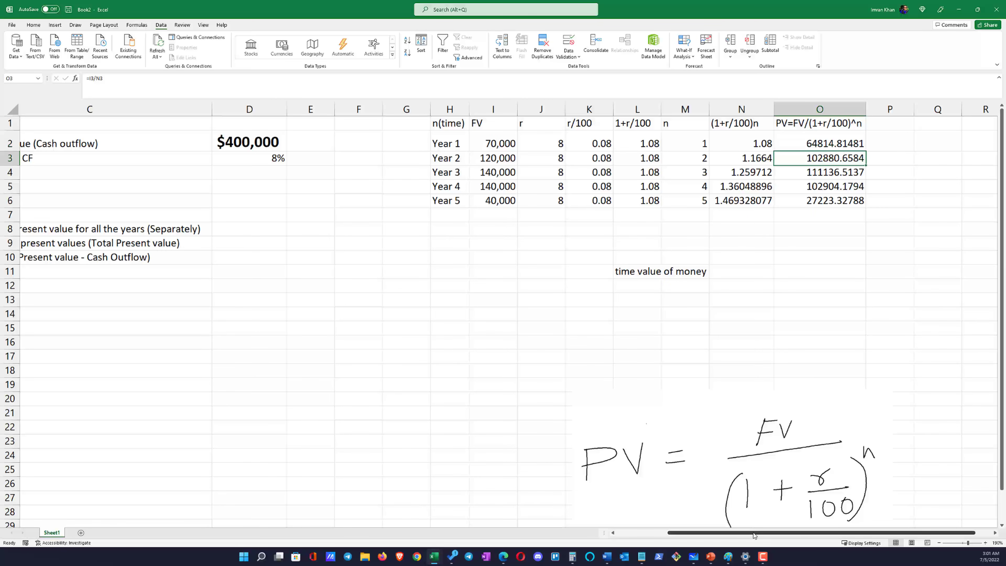
drag(630, 272, 666, 268)
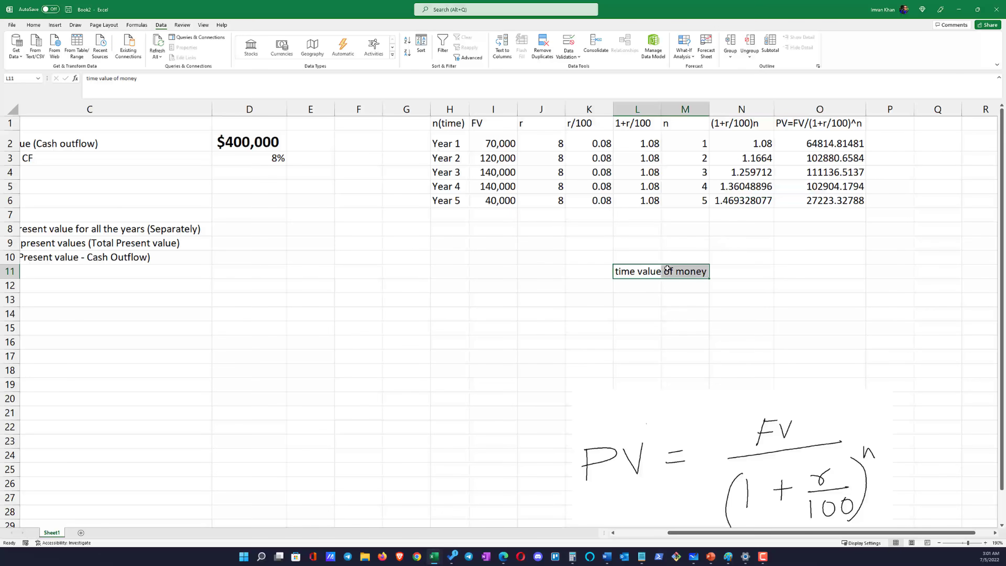
Shrink the handwritten PV formula picture below the table and deselect it
click(801, 422)
drag(891, 390, 787, 423)
click(704, 325)
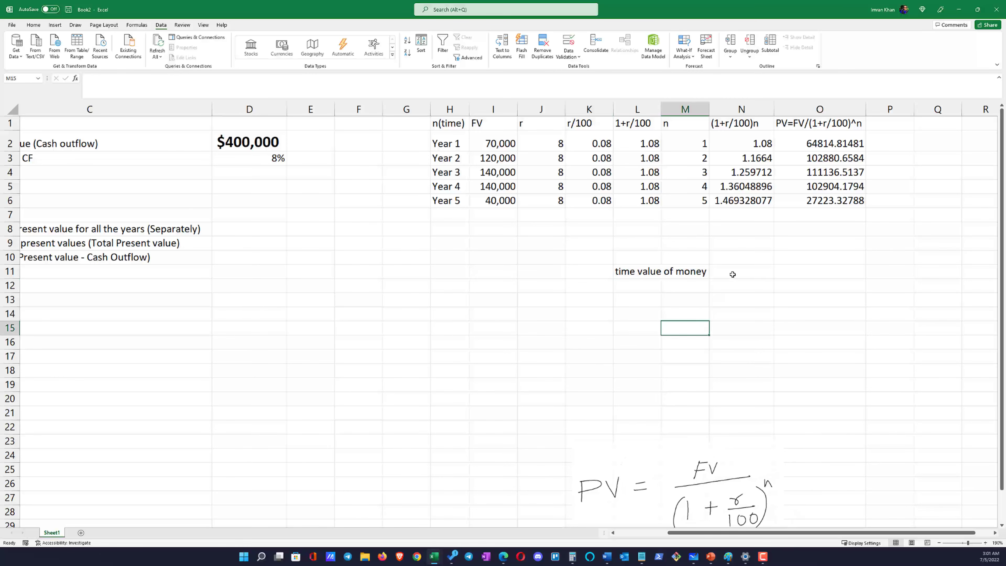
click(732, 275)
Review the Step1 instruction in C8 against the computed present values in O2:O6
drag(811, 532, 824, 531)
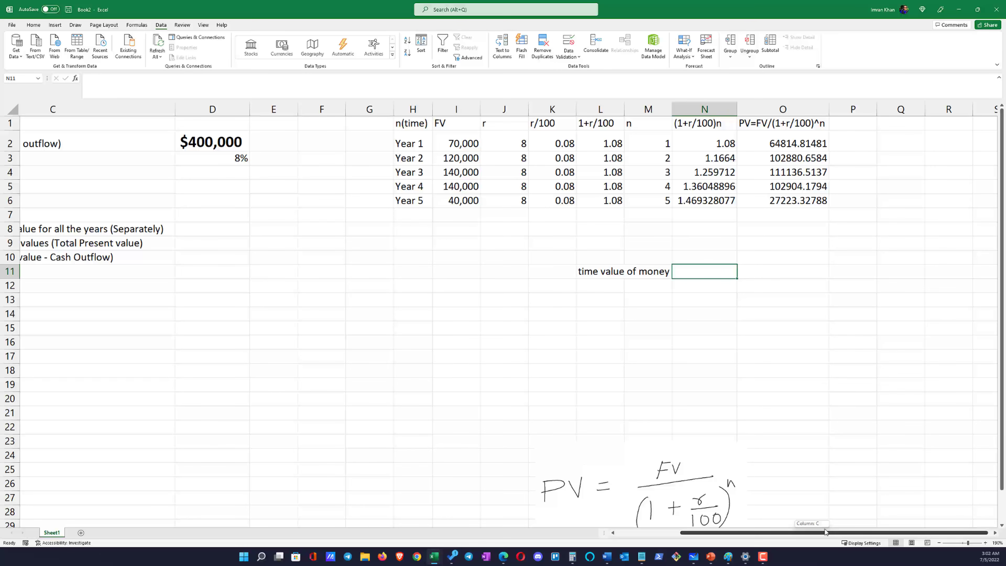
drag(825, 531, 823, 531)
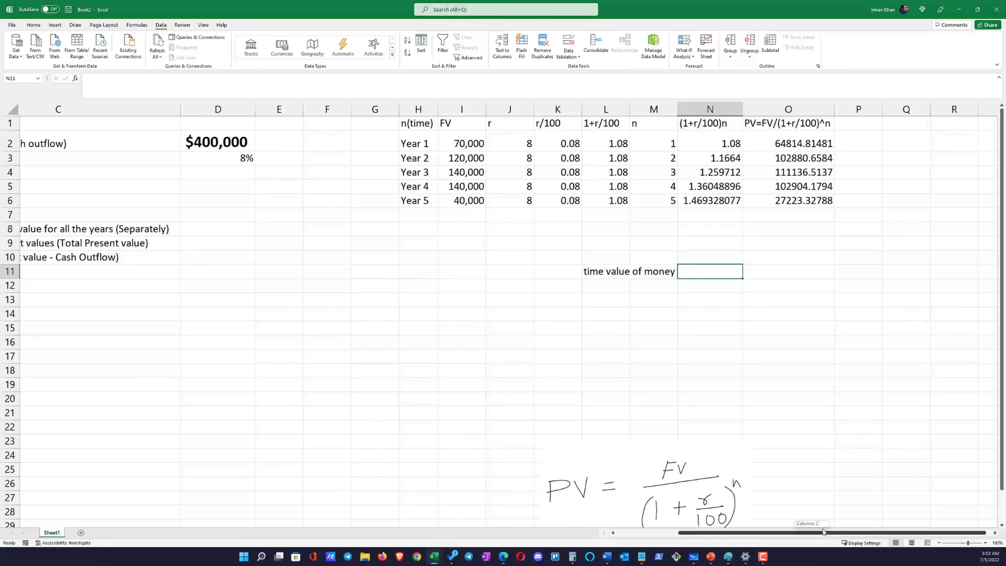
drag(823, 531, 804, 531)
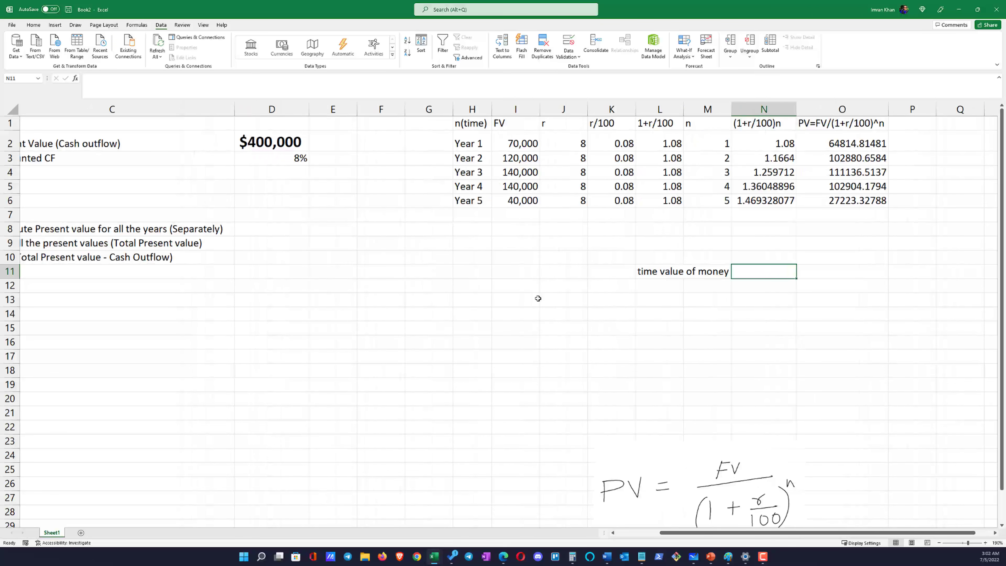
drag(676, 534, 631, 541)
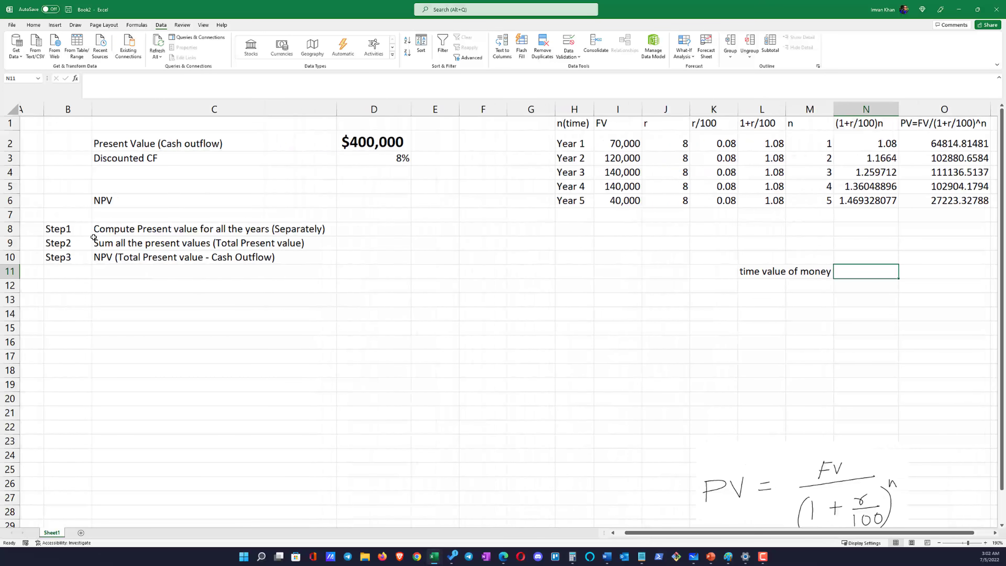
click(103, 230)
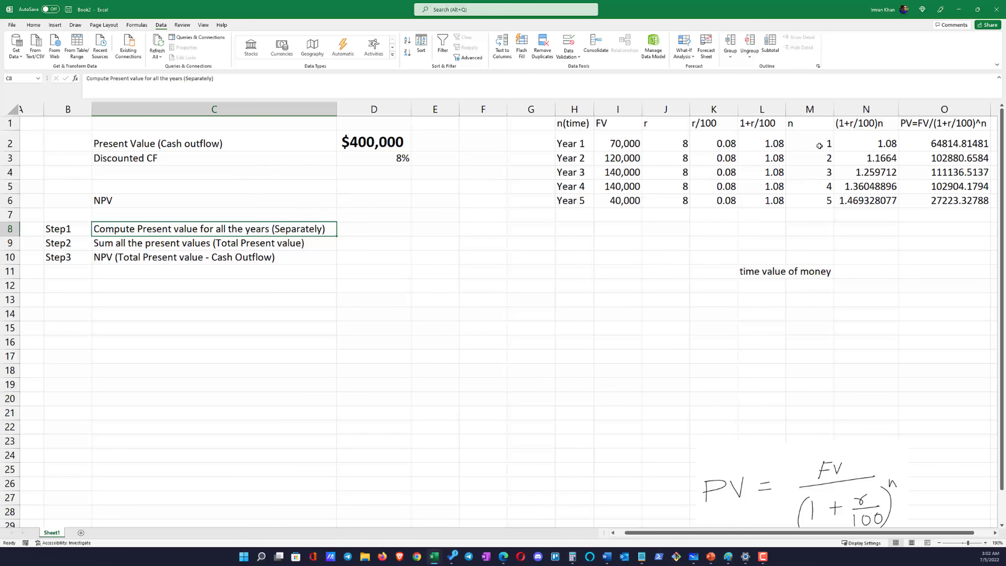
drag(940, 144, 940, 187)
drag(934, 146, 936, 200)
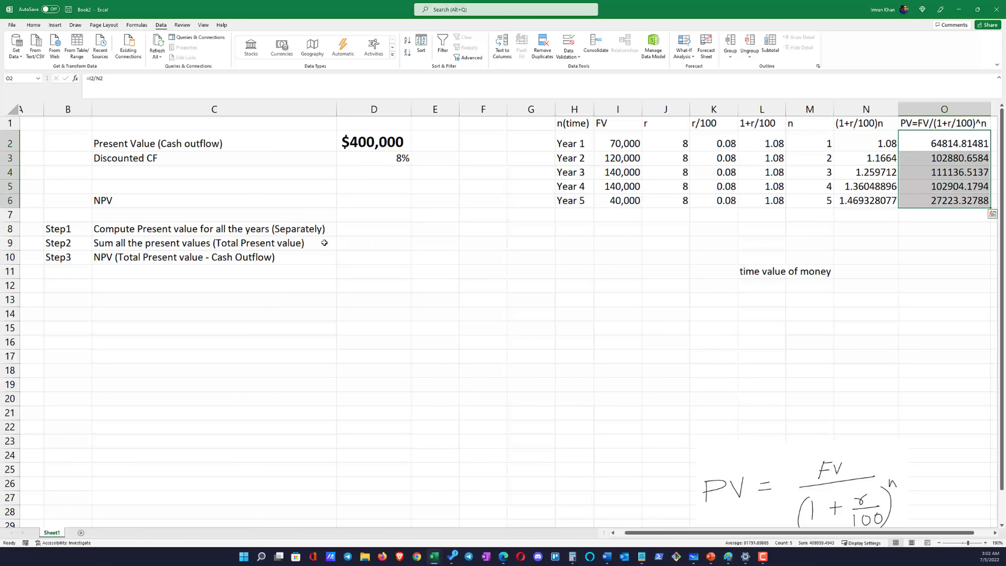
Enter =SUM(O2:O6) in D9 to calculate the total present value for Step2
click(341, 248)
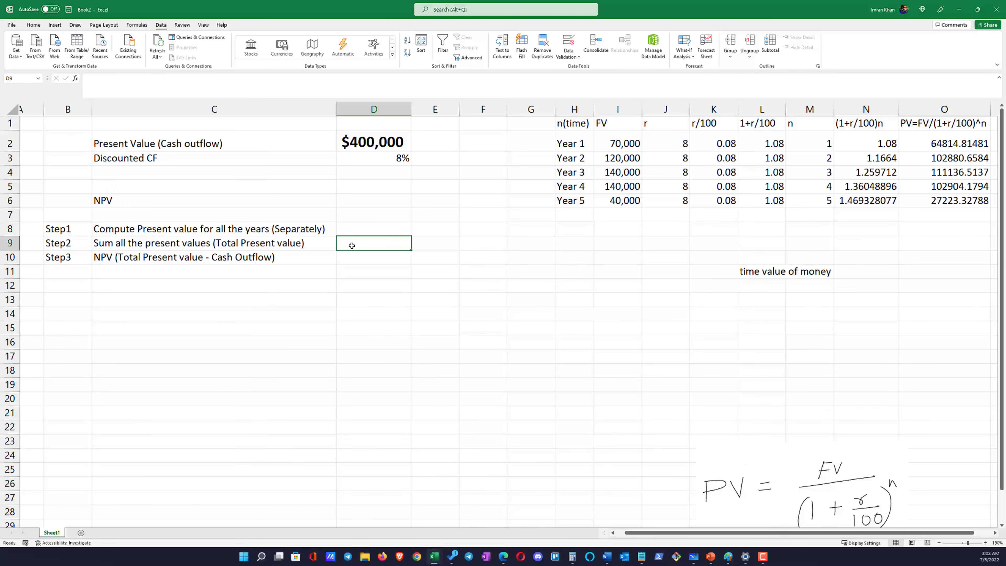
click(397, 296)
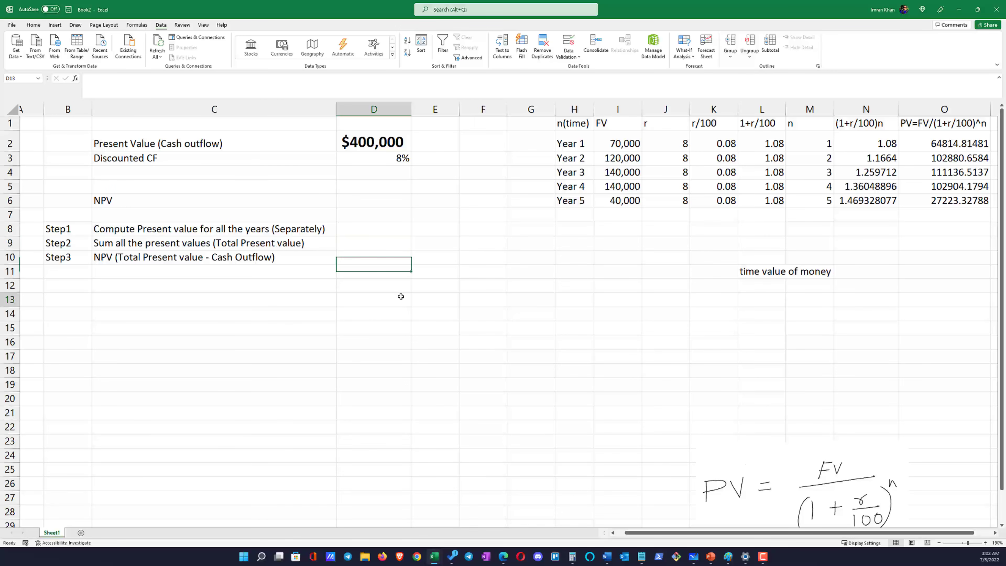
click(383, 246)
text(=)
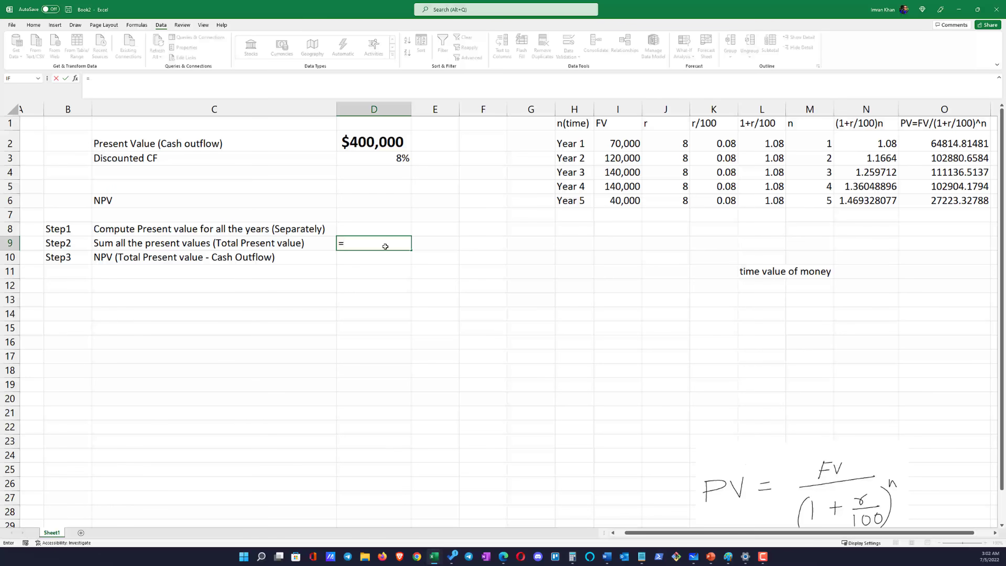
text(sum)
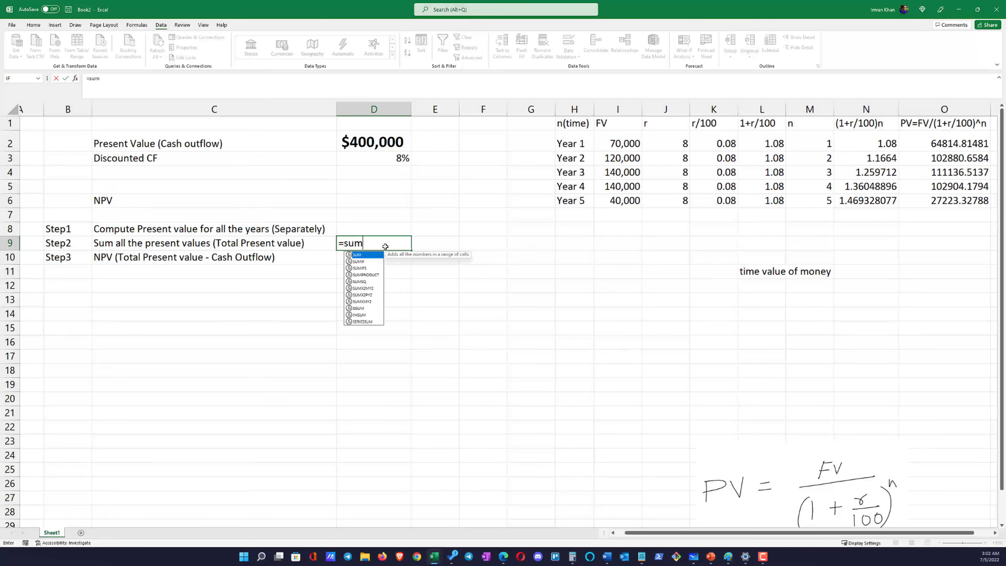
text(()
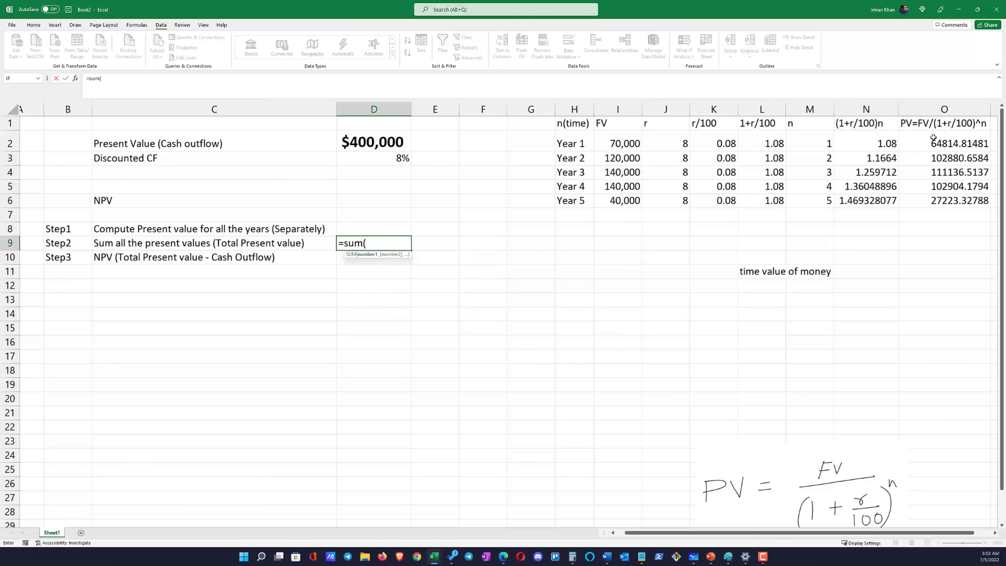
drag(933, 141, 937, 206)
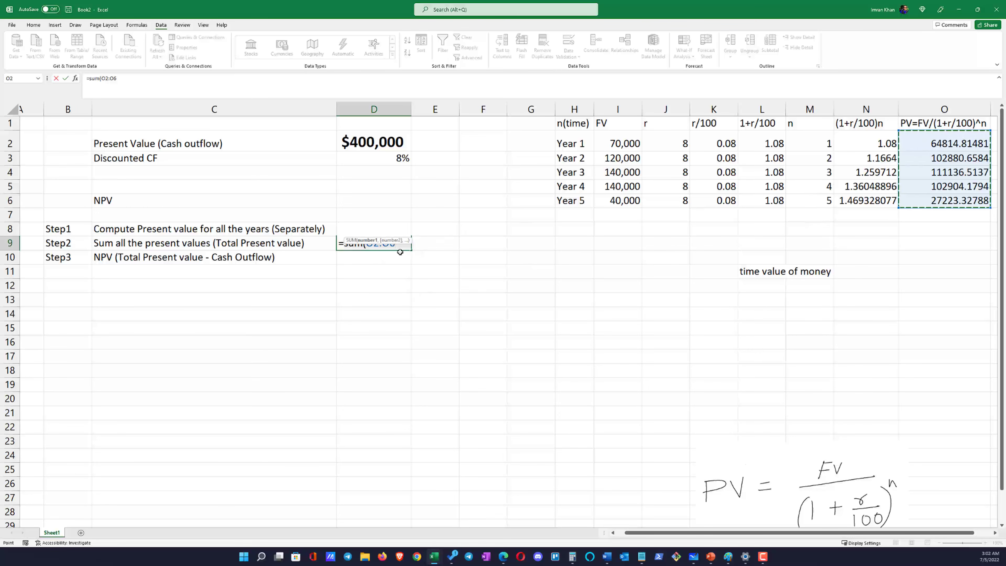
text())
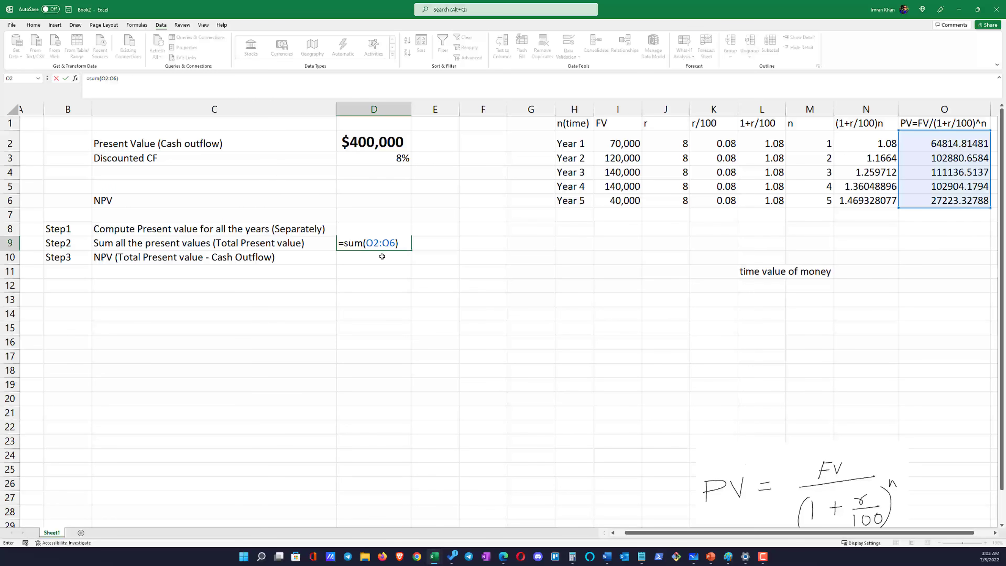
click(382, 256)
click(373, 240)
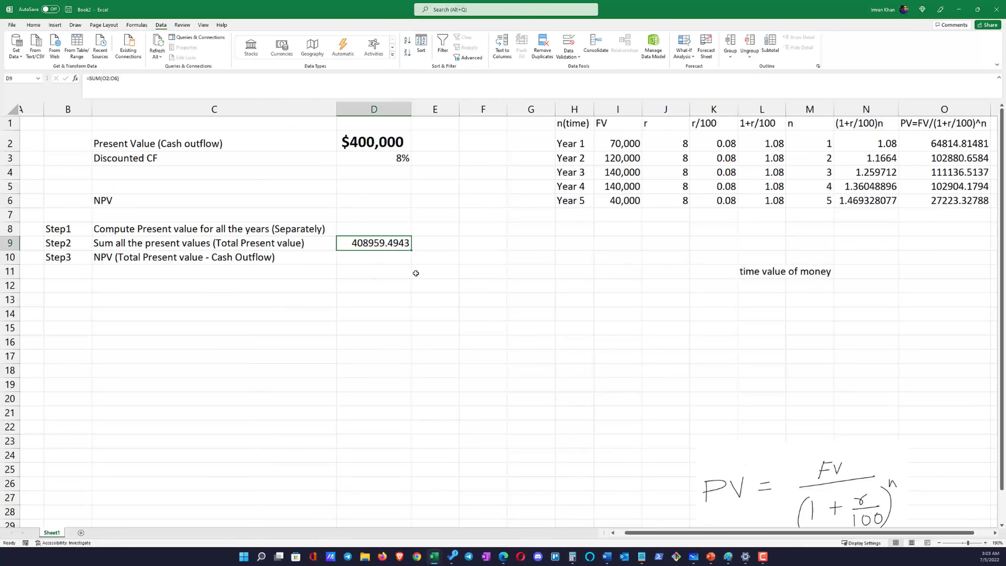
Review the Step3 NPV instruction in C10 against the Step2 total present value in D9
click(195, 258)
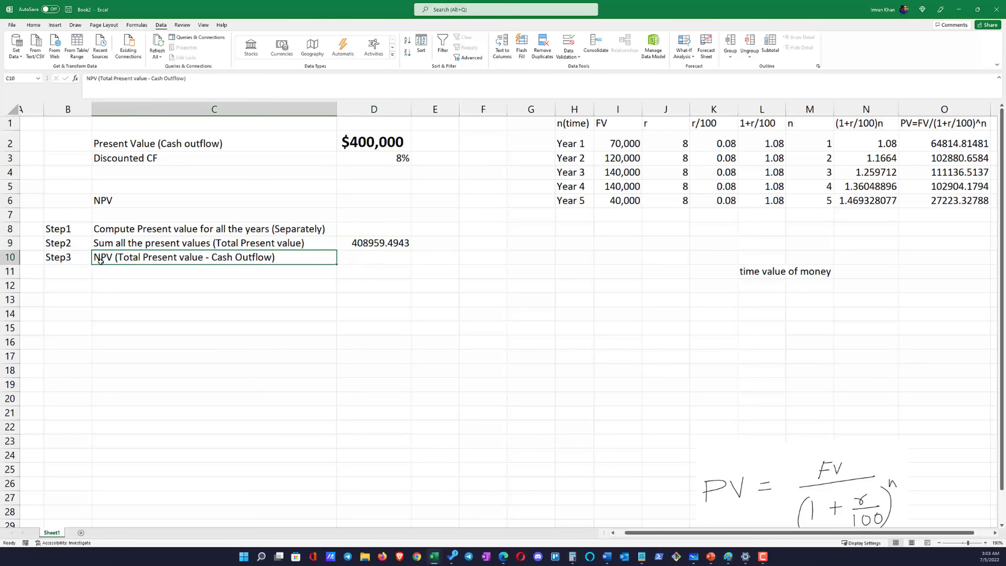
click(350, 260)
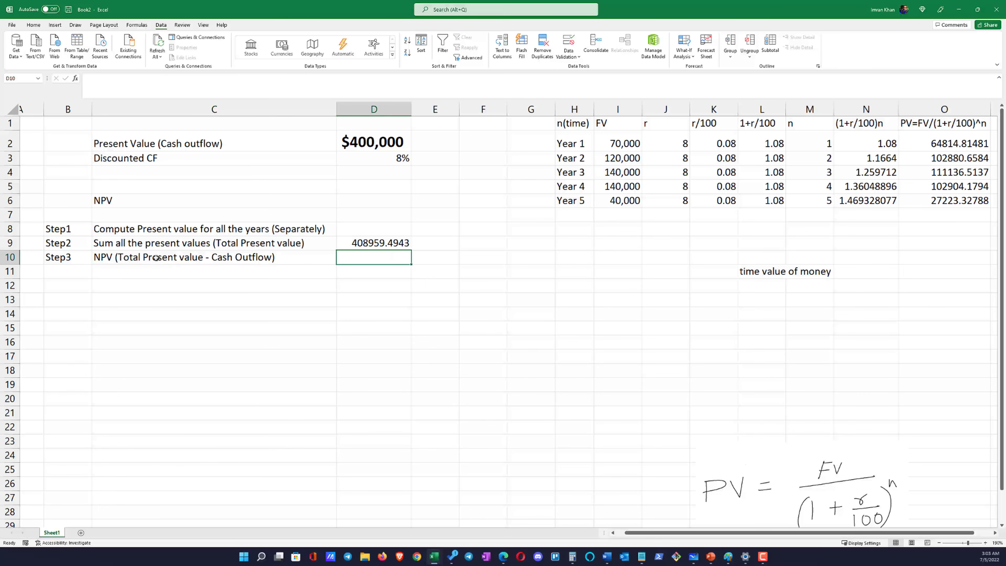
click(181, 247)
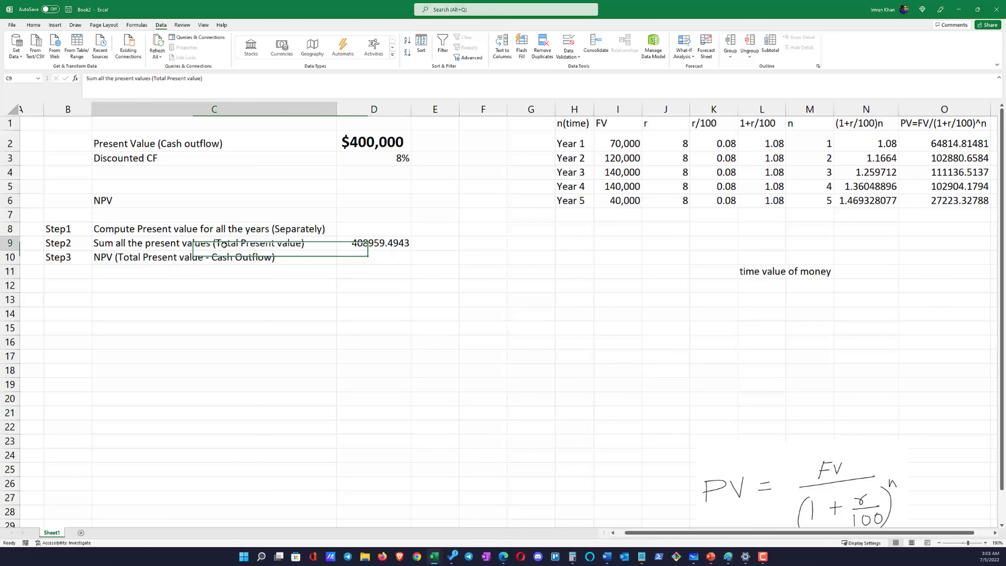
click(364, 243)
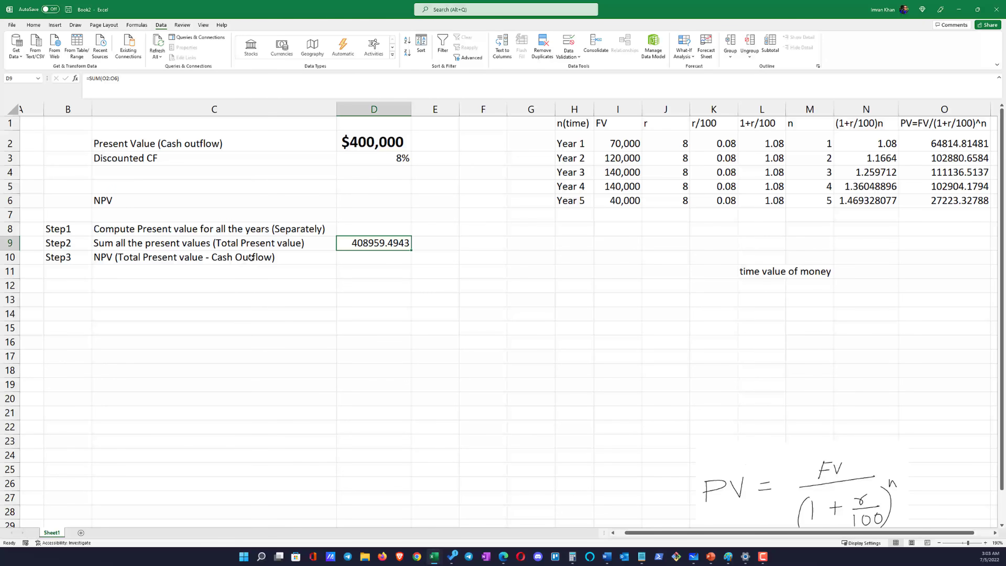
Re-enter 400000 as the present value (cash outflow) in D2
click(361, 144)
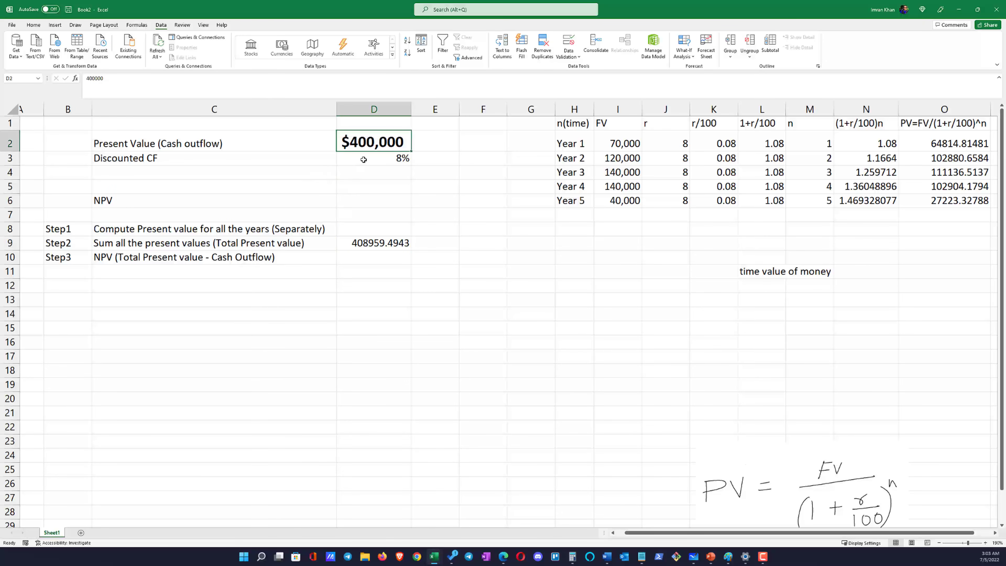
text(400000)
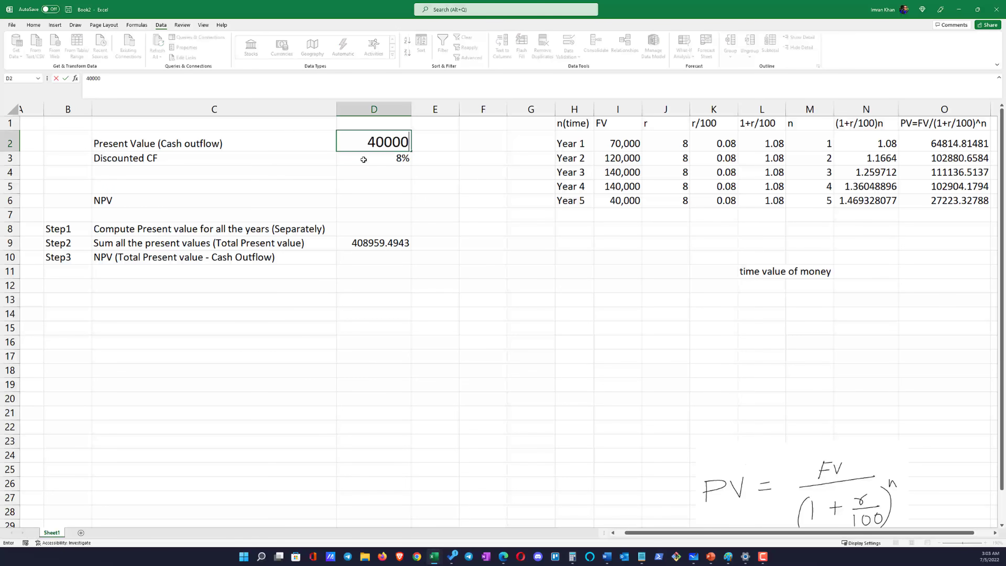
Enter =D9-D2 in D10 to calculate the NPV for Step3, and check the resulting cell
click(372, 259)
text(=)
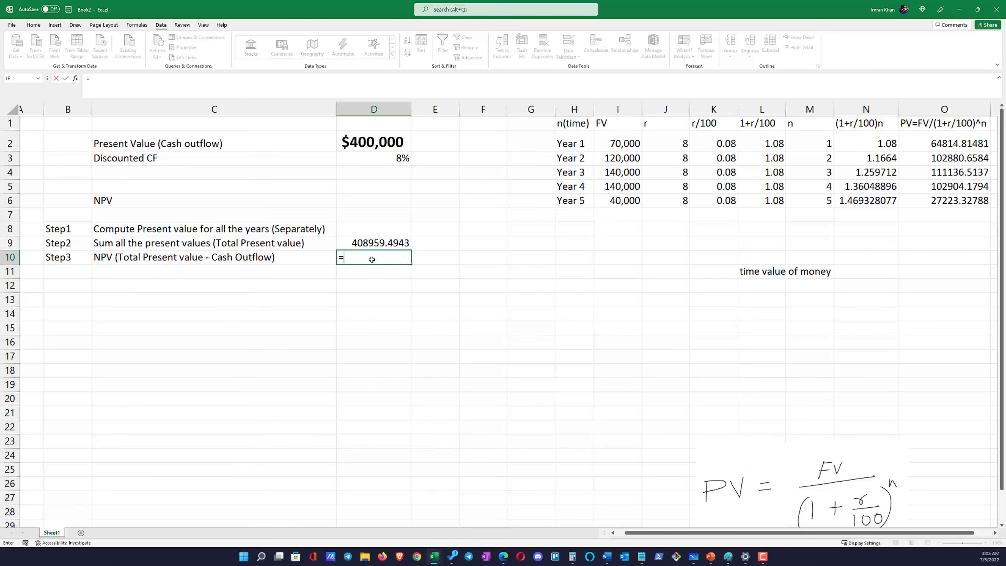
click(380, 243)
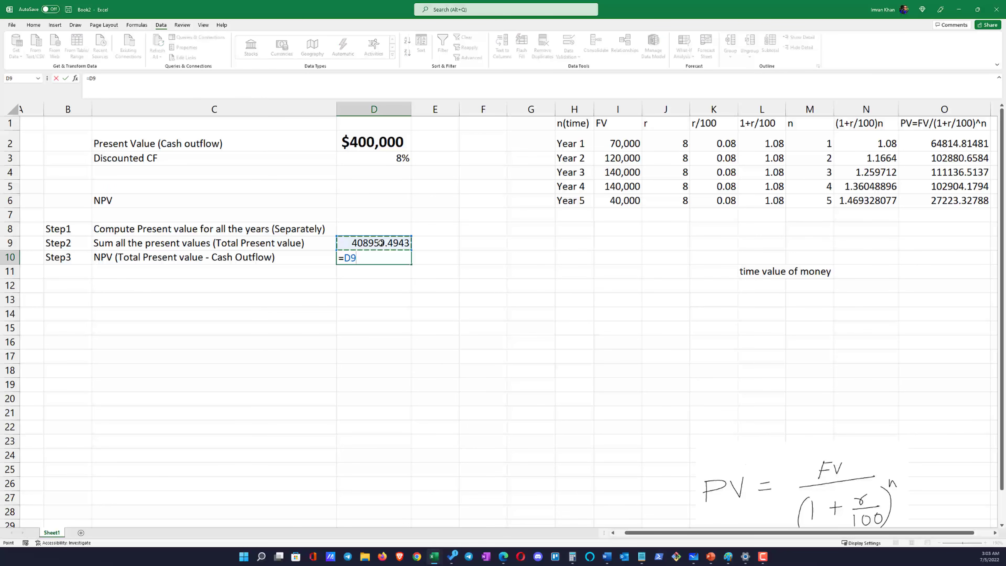
text(-)
click(378, 144)
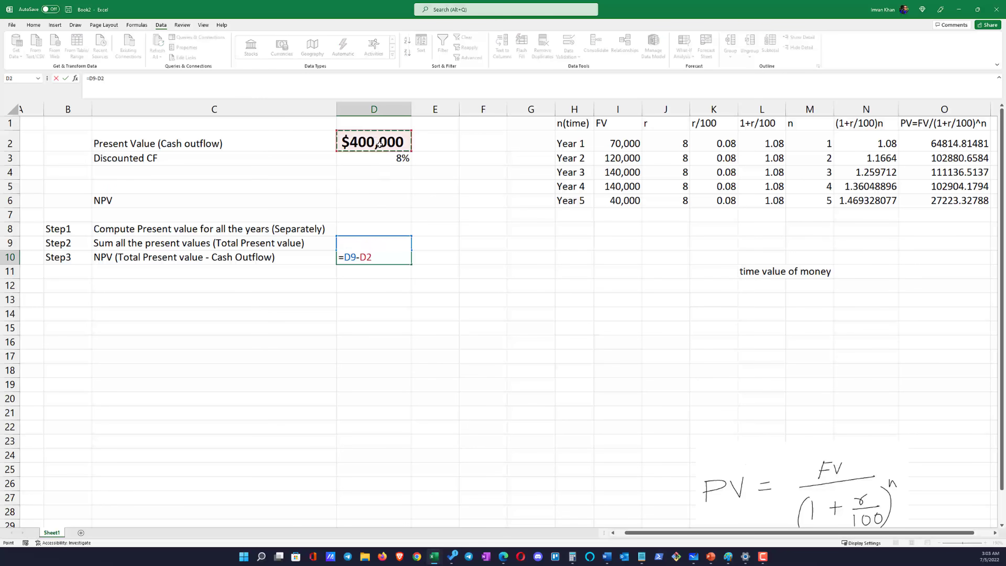
key(Return)
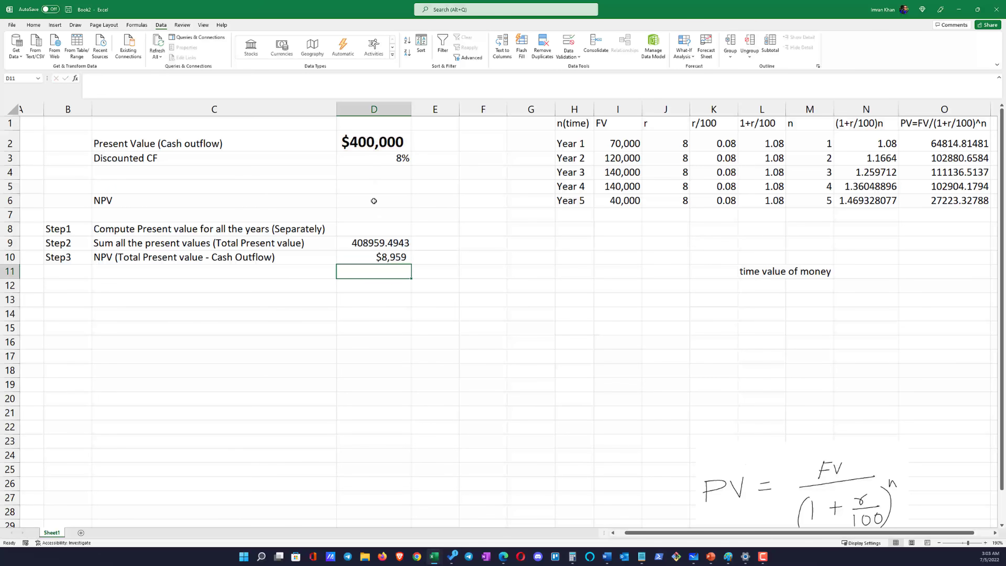
click(397, 260)
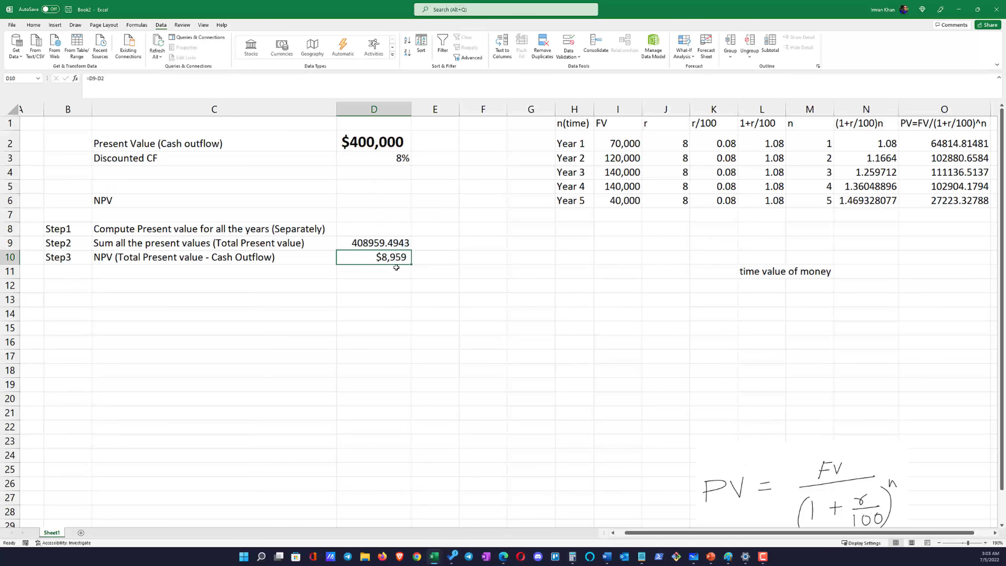
click(143, 281)
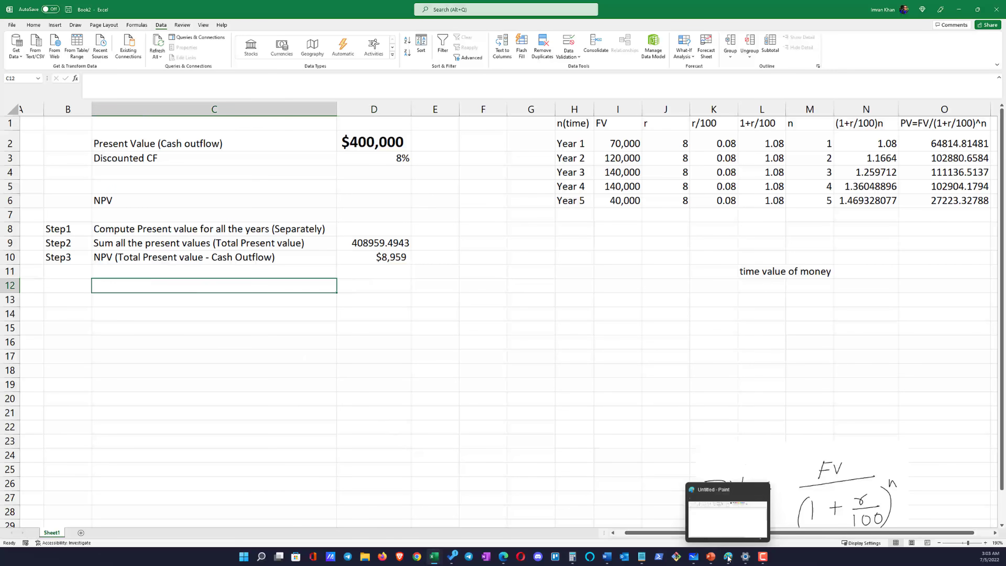
Switch to the Problems presentation in PowerPoint and display slide 1 with the IT project investment problem
click(711, 556)
click(685, 515)
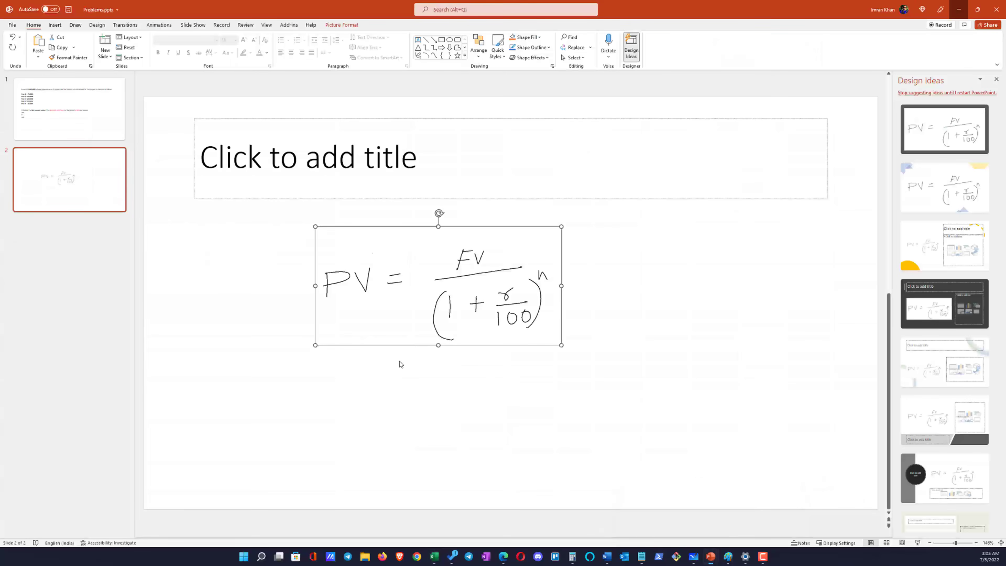
click(69, 130)
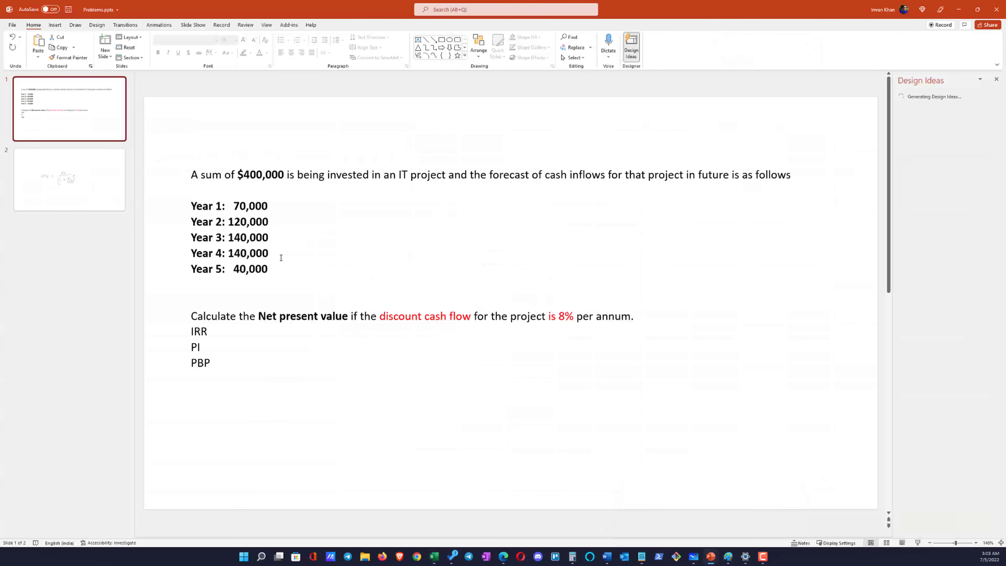
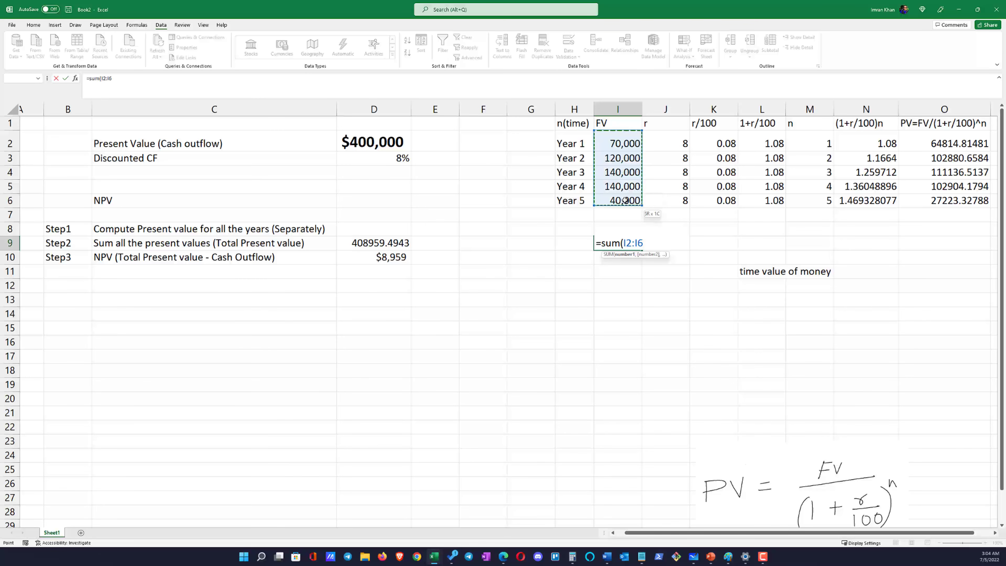
Total the yearly future values I2:I6 in I9 with SUM, and enter =I9-D2 in I10 to subtract the cash outflow
text())
key(Return)
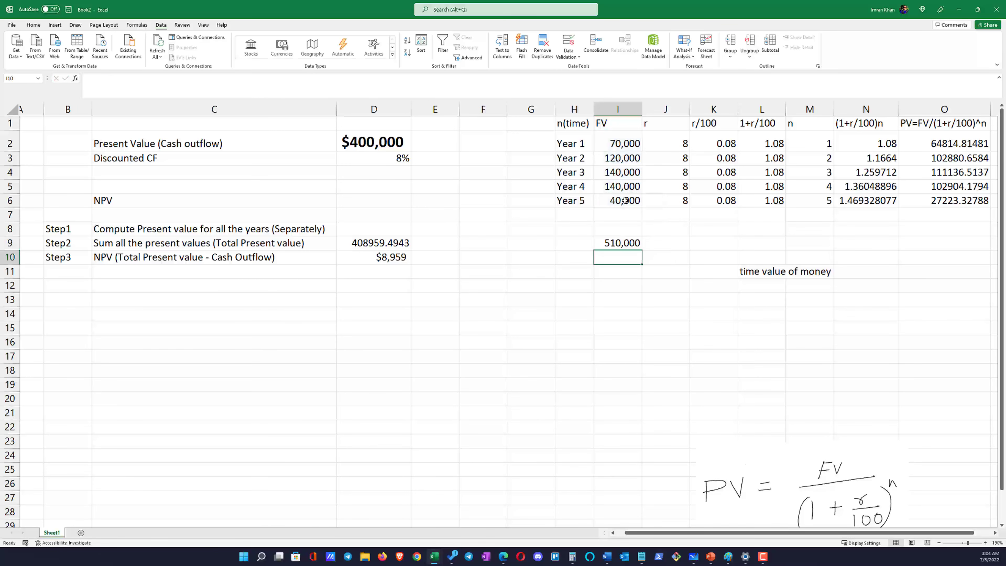
text(=)
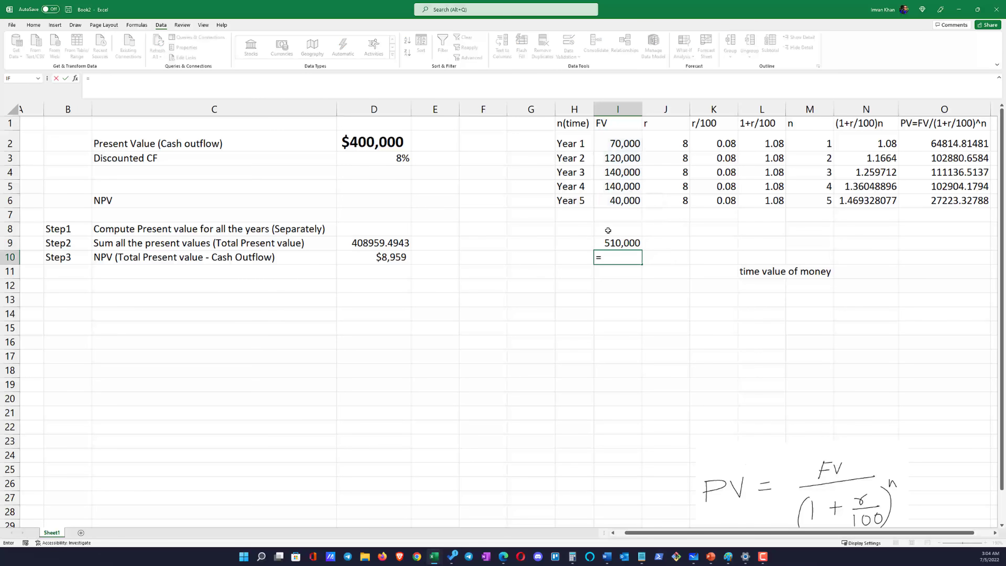
click(608, 240)
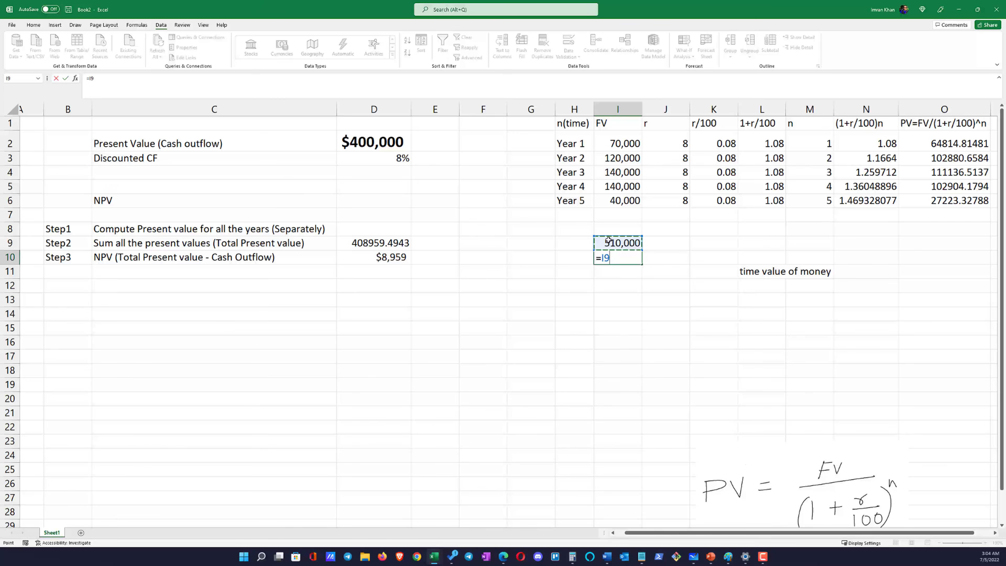
text(-)
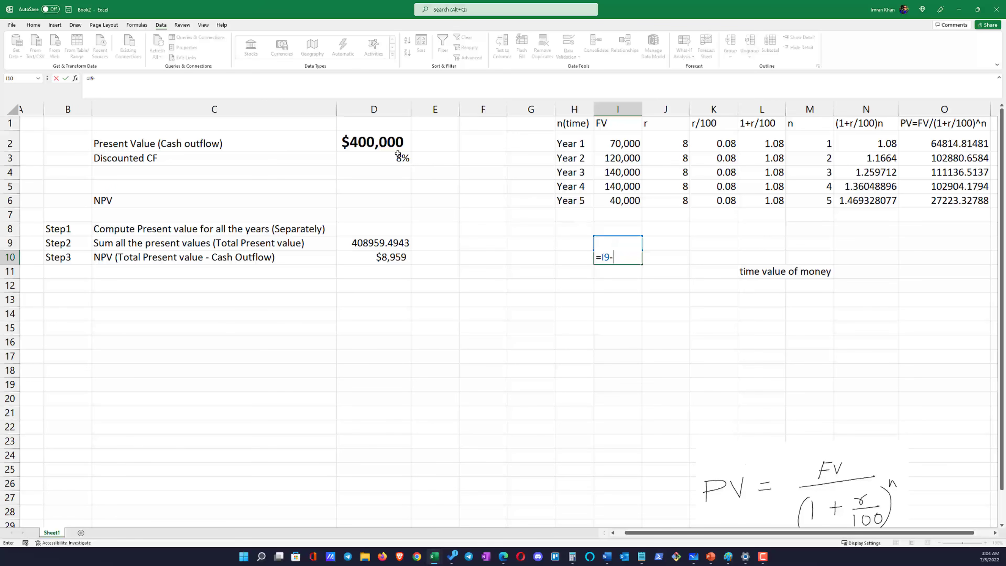
click(389, 141)
key(Return)
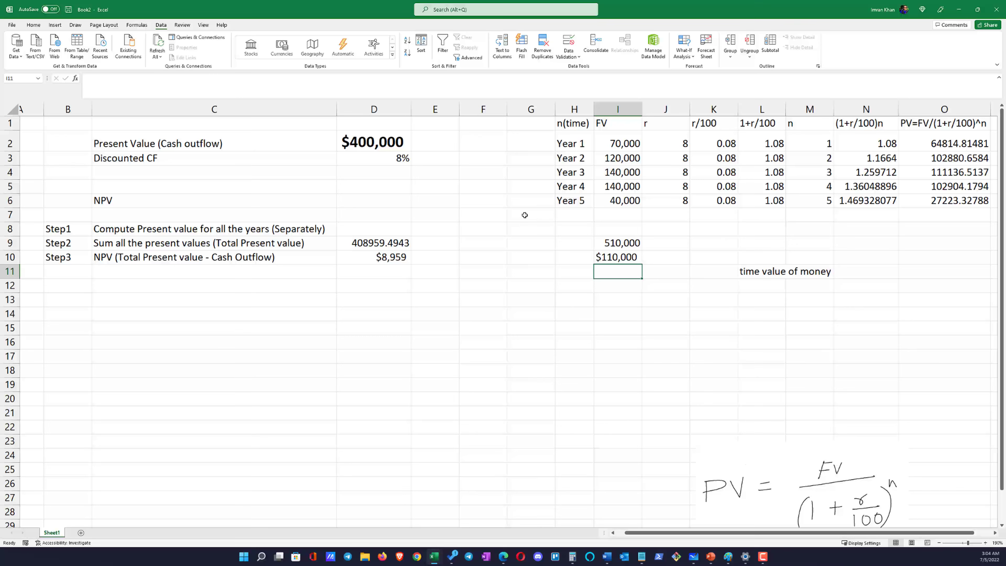
click(627, 261)
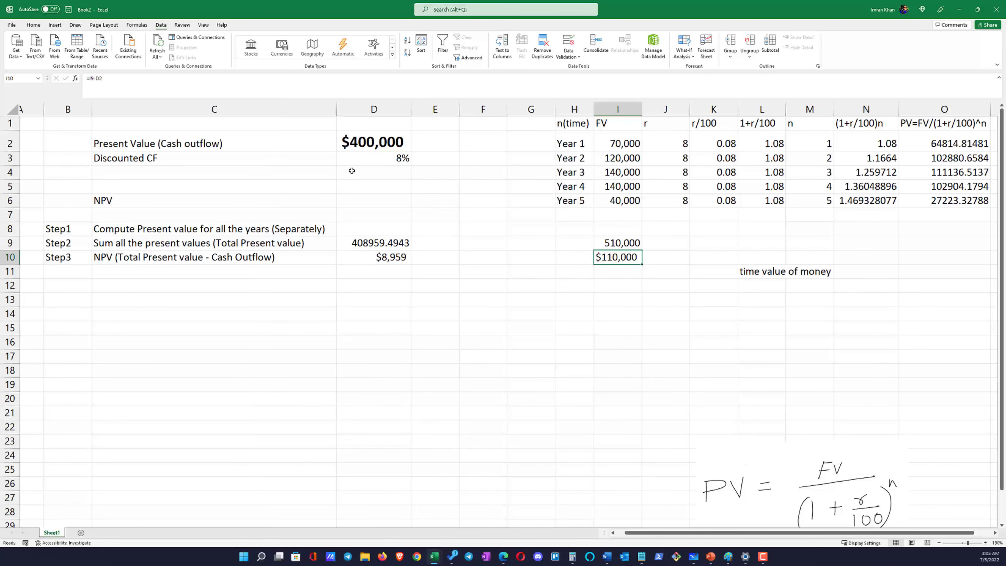
Compare the cash outflow in D2 and the Step3 NPV in D10 with the five yearly future values in I2:I6
click(368, 142)
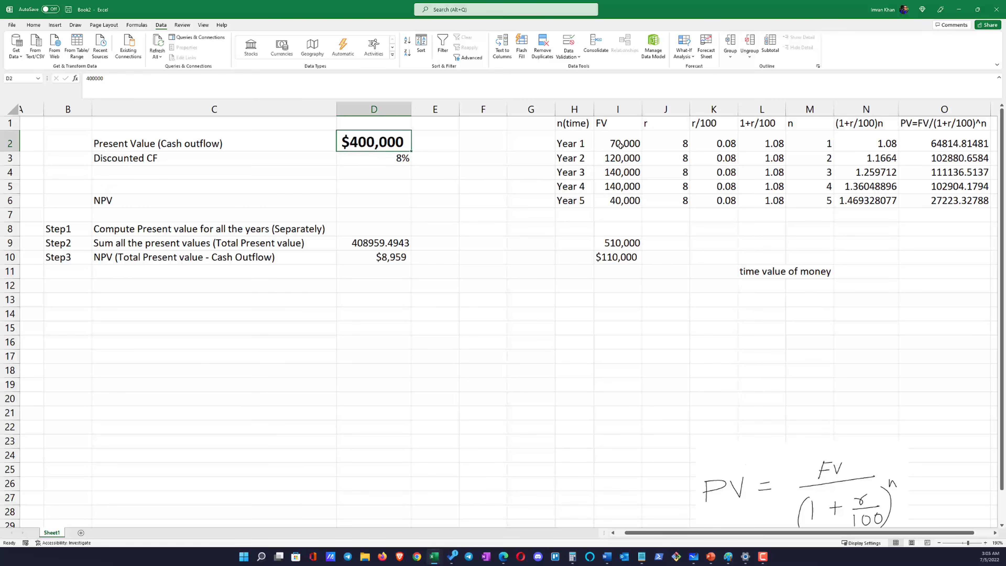
drag(622, 143, 622, 204)
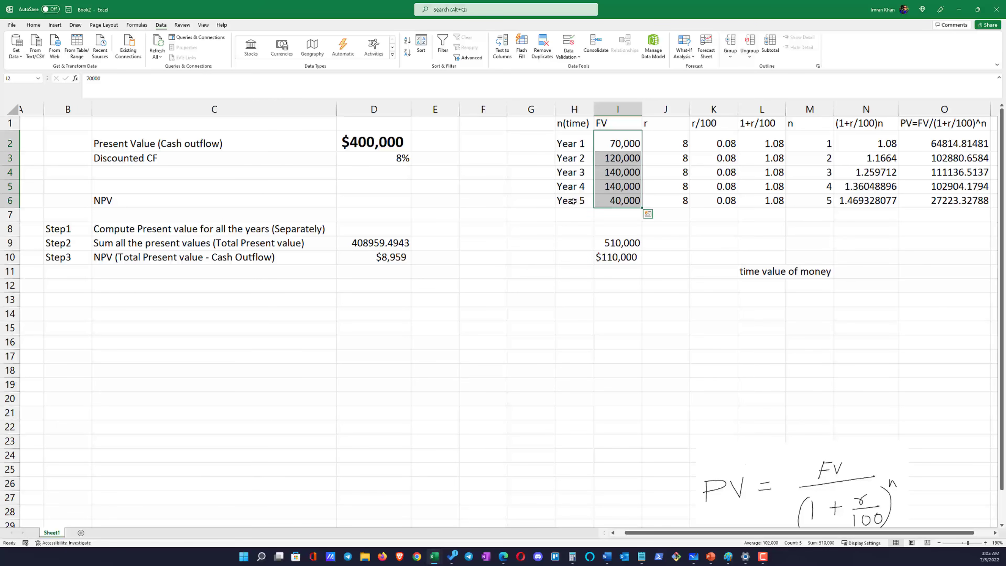
click(349, 142)
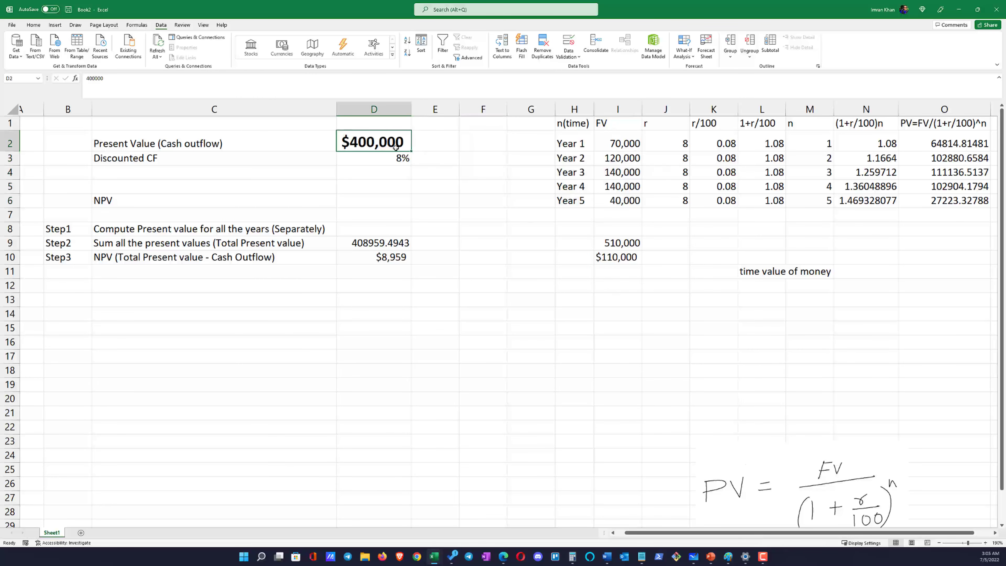
drag(605, 146, 620, 198)
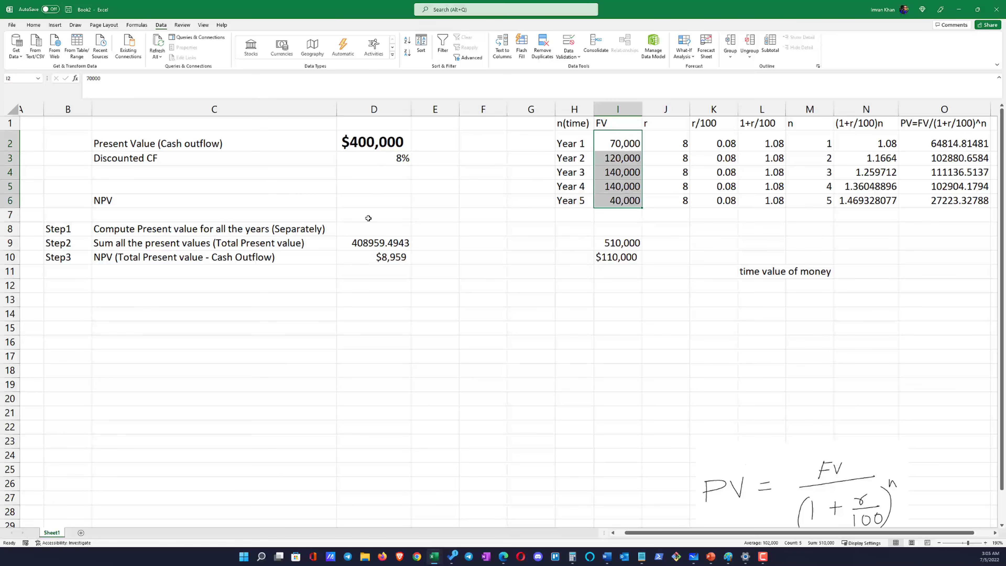
click(117, 257)
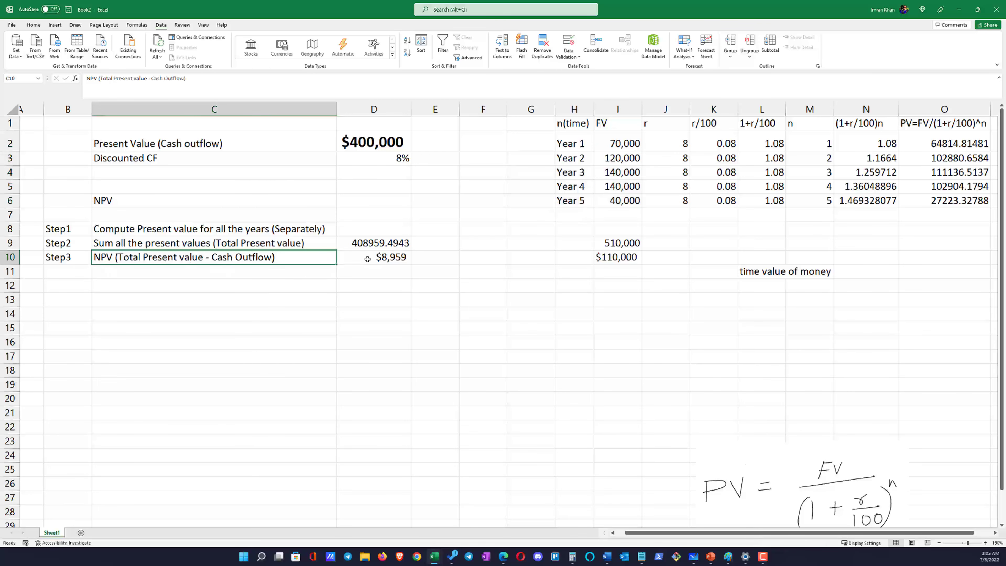
click(378, 255)
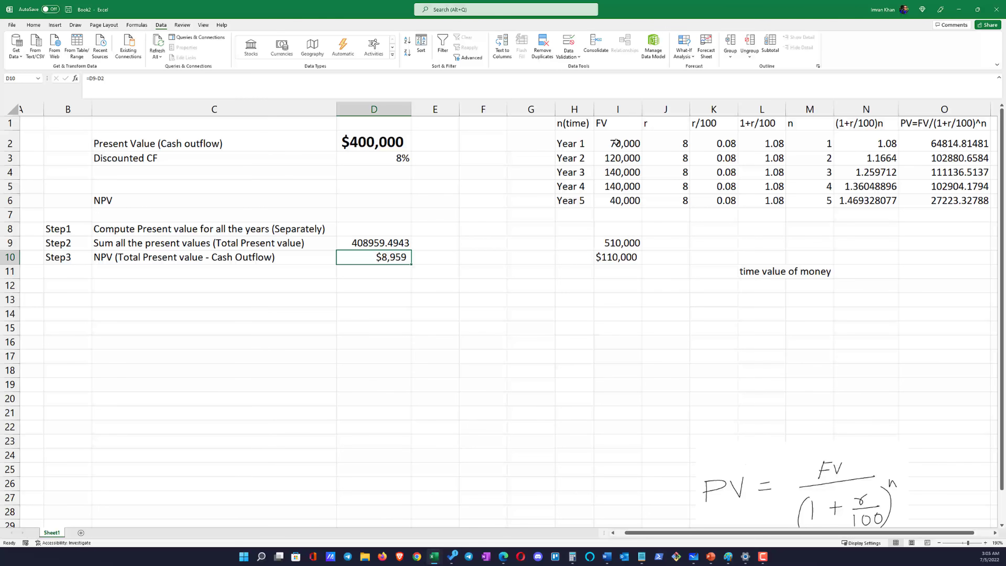
drag(616, 144, 626, 207)
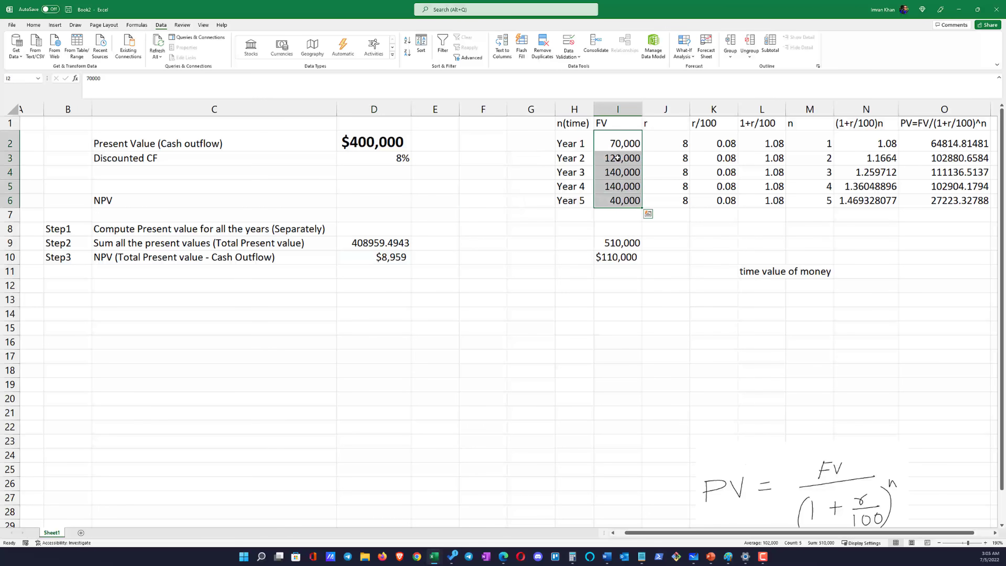
click(621, 147)
drag(622, 148, 623, 205)
click(382, 241)
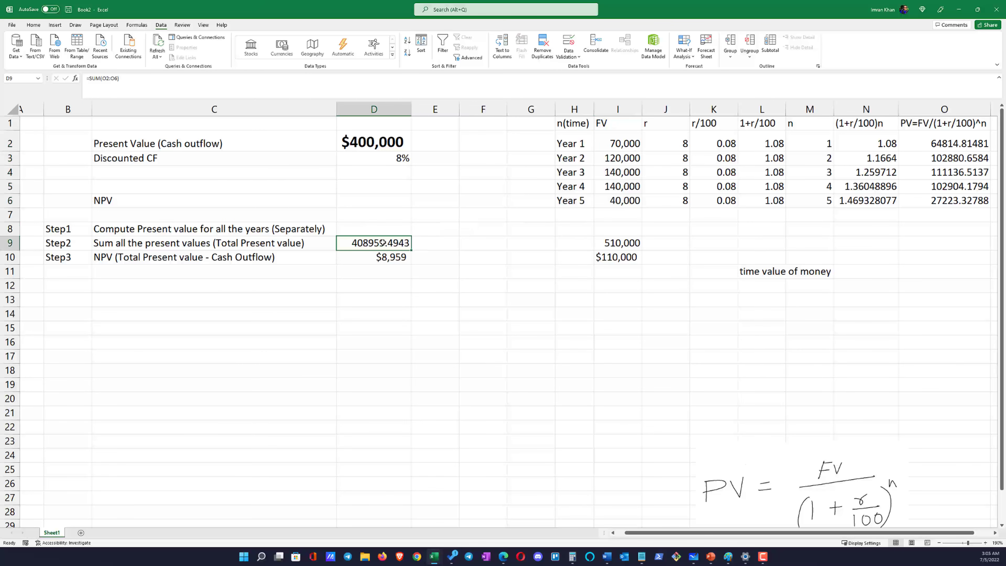
Review the Step3 NPV in row 10 against the yearly cash flows, the cash outflow in D2 and the discount rate in D3
click(90, 256)
click(138, 256)
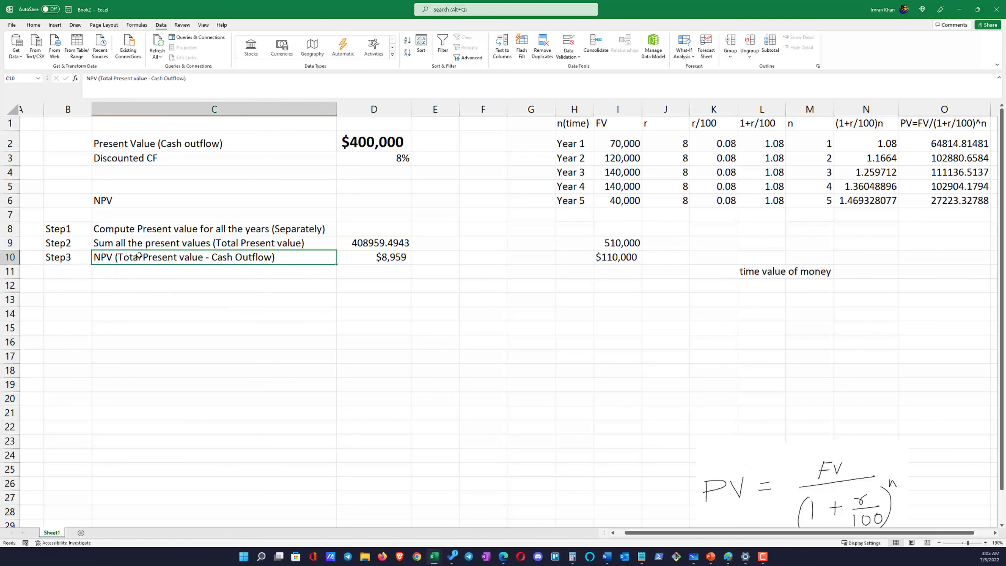
drag(624, 149, 913, 200)
drag(631, 143, 627, 173)
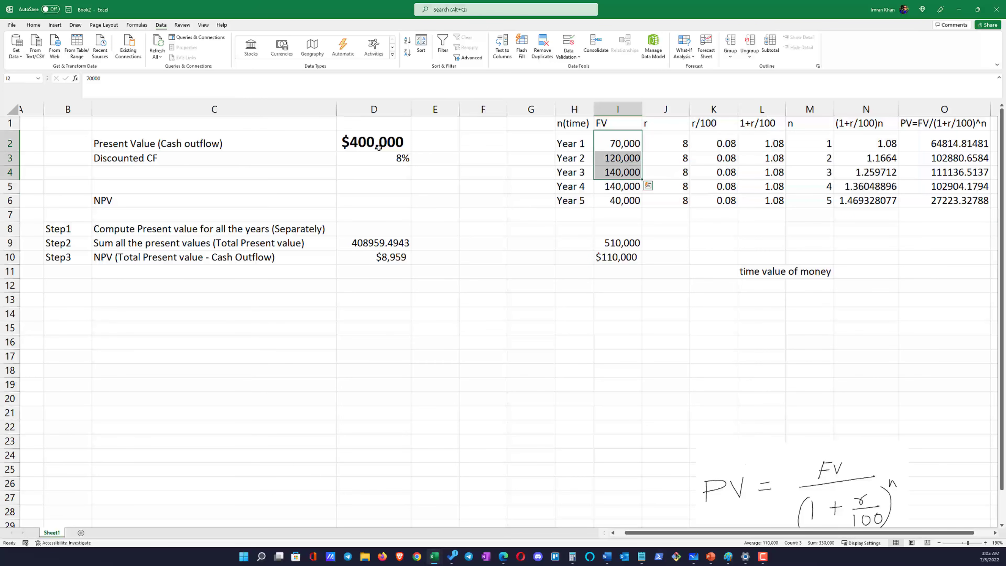
click(377, 147)
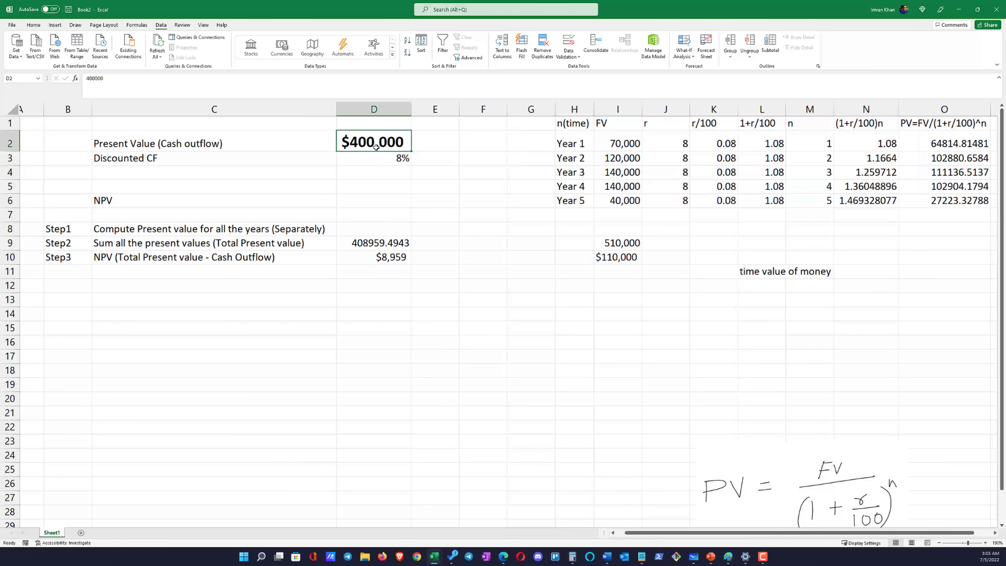
click(428, 145)
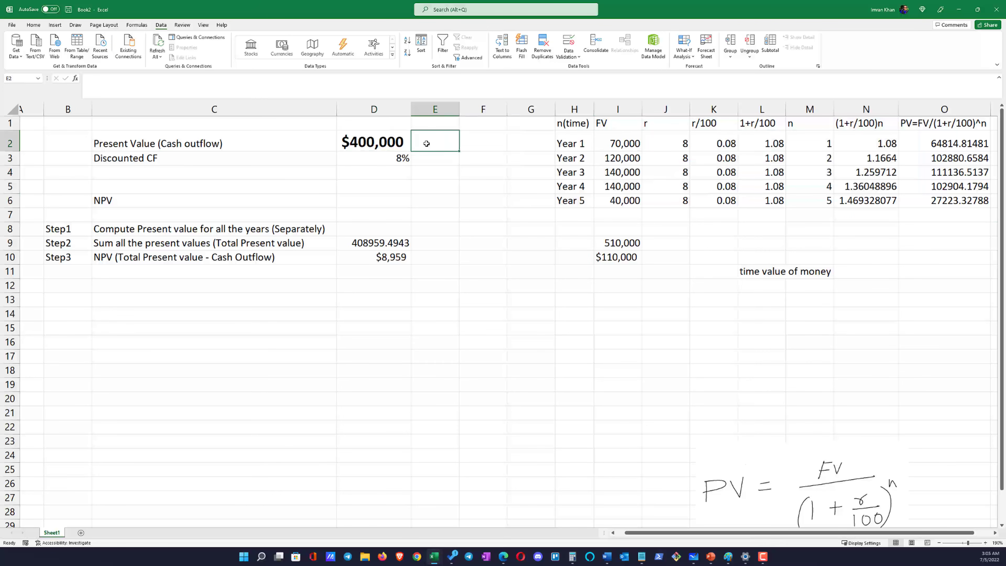
click(392, 158)
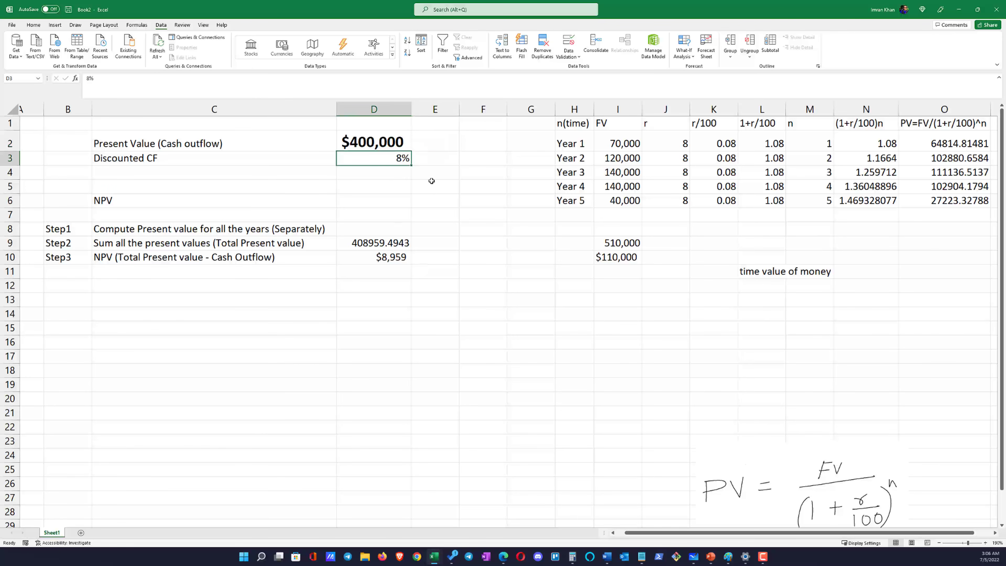
click(430, 155)
click(401, 253)
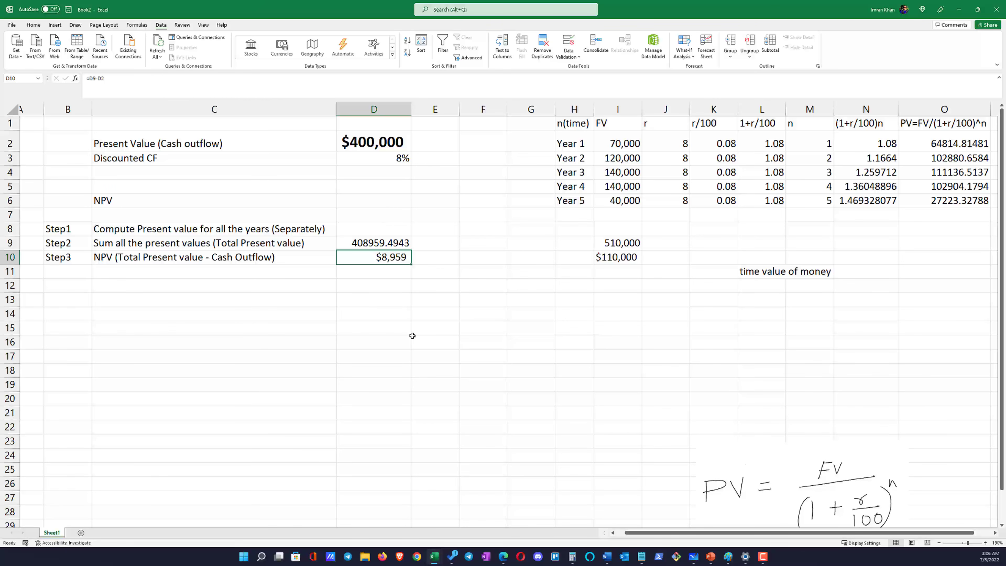
click(390, 138)
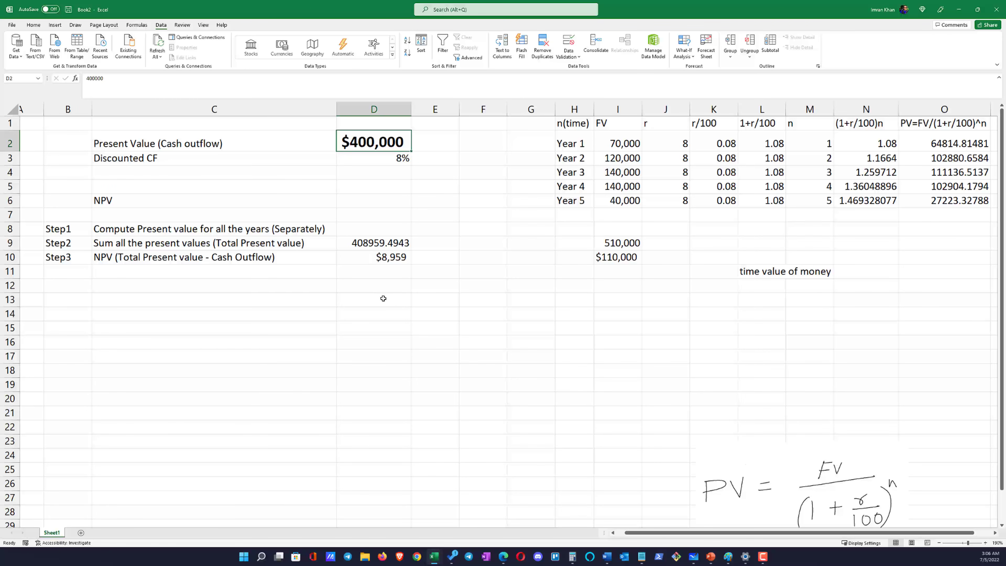
click(456, 329)
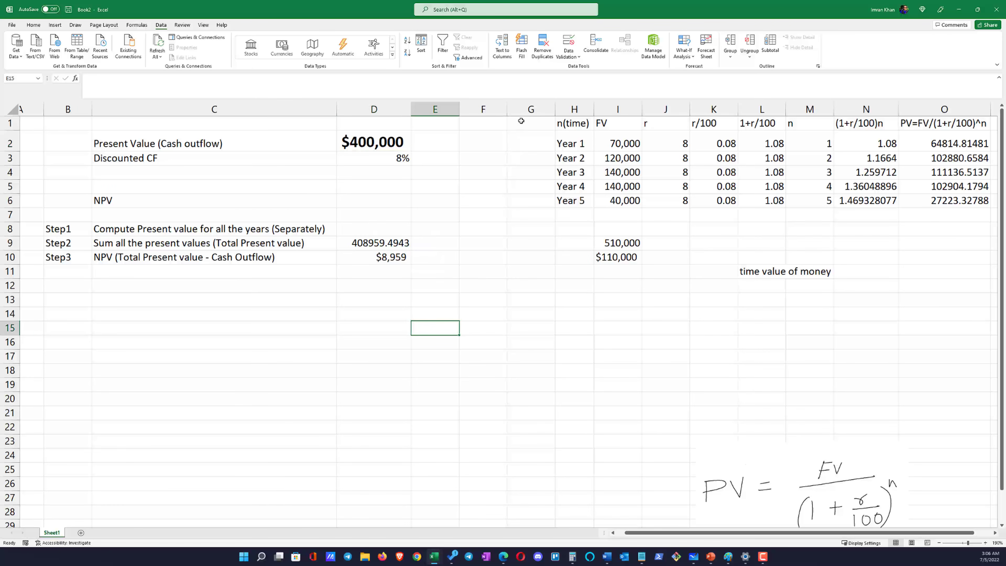
Delete the empty columns F and G to bring the yearly cash flow table closer to the calculation steps
drag(521, 113, 498, 115)
right_click(498, 115)
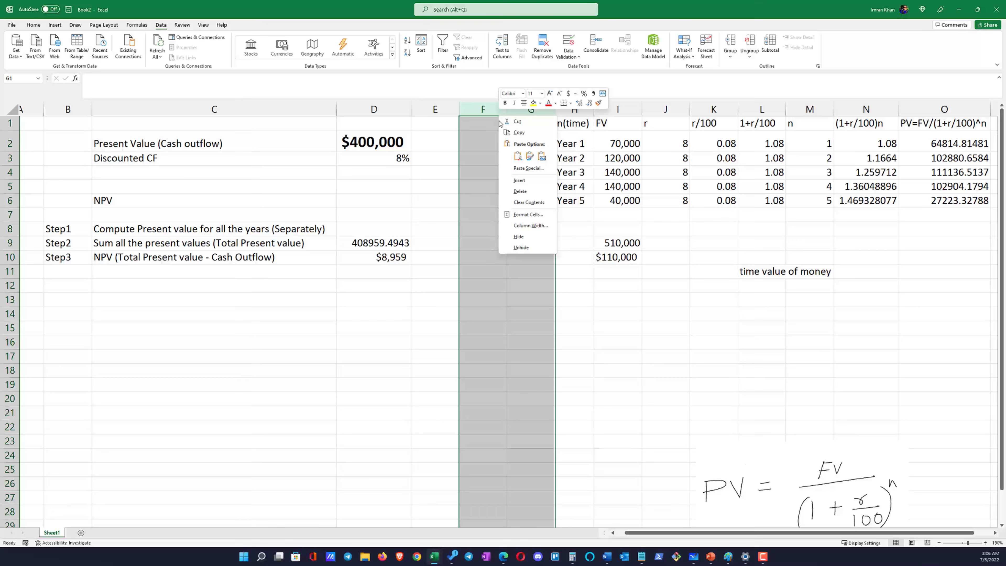
click(521, 192)
click(366, 257)
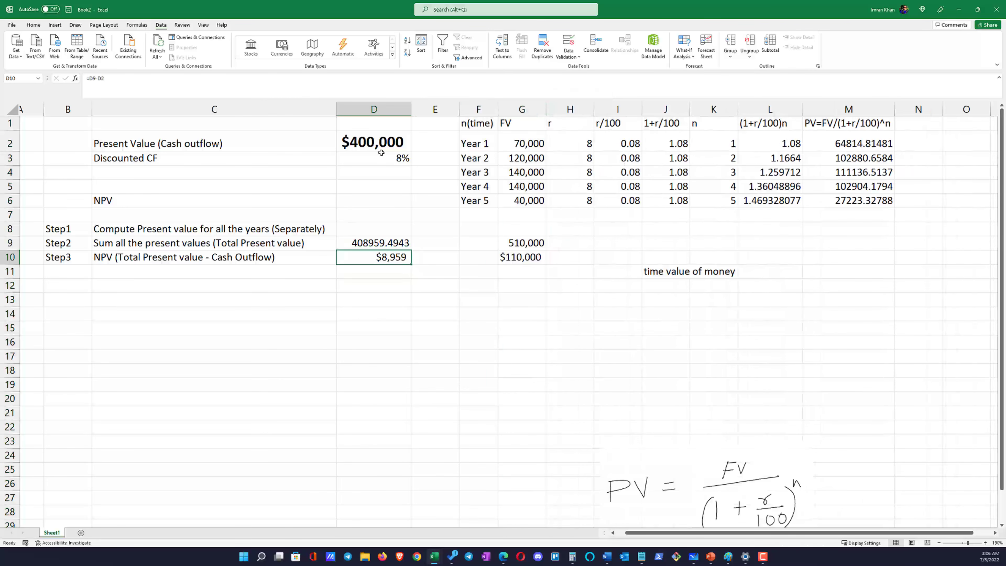
drag(385, 265, 390, 273)
key(ctrl+z)
Enter the label step4 in B12, below the Step3 NPV row
click(393, 143)
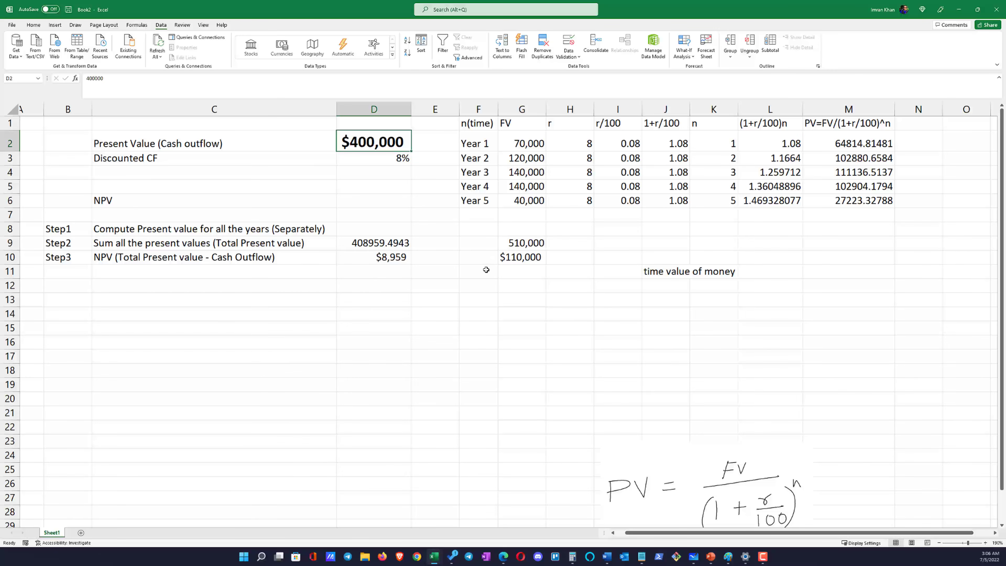
click(376, 261)
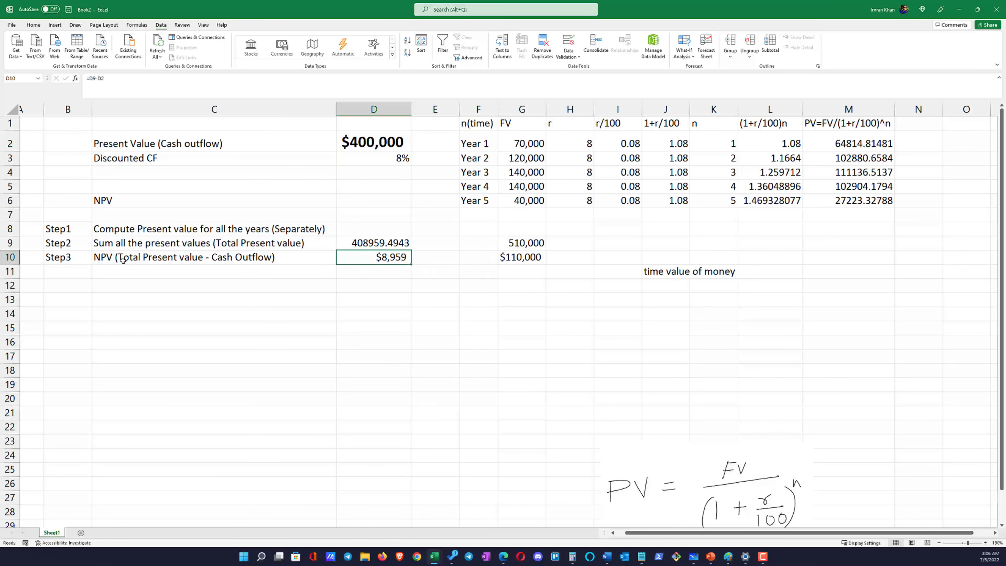
drag(120, 260, 369, 257)
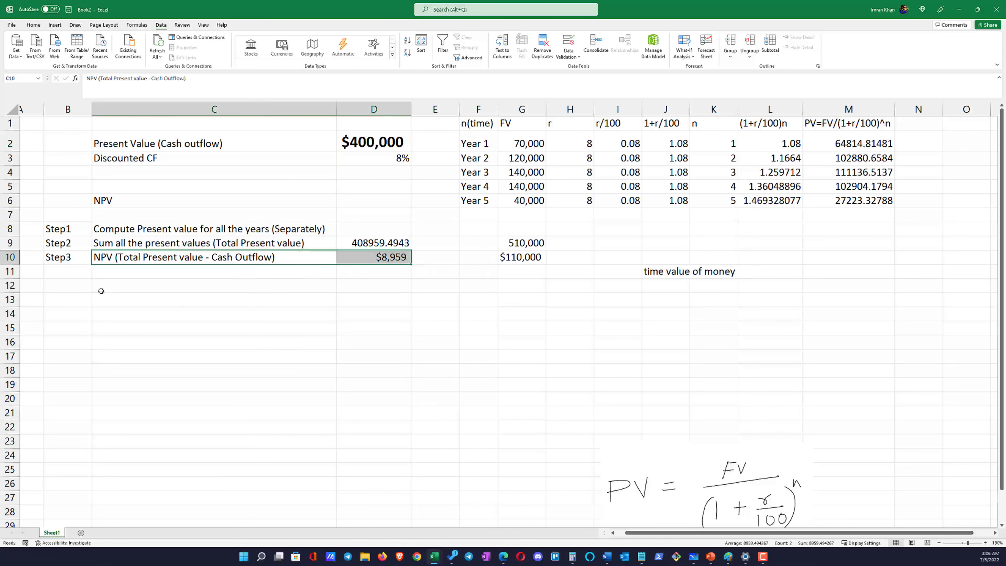
click(70, 289)
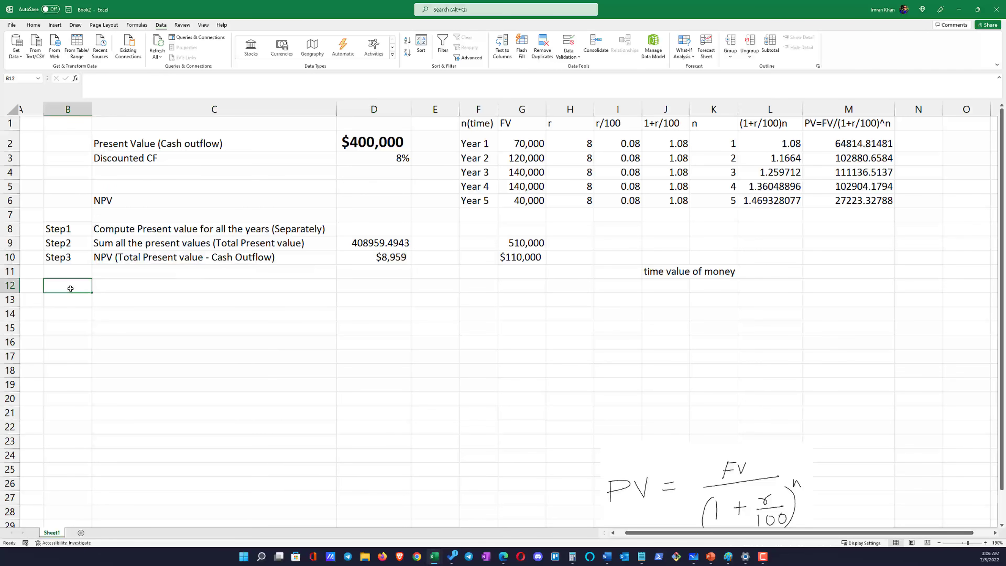
text(step4)
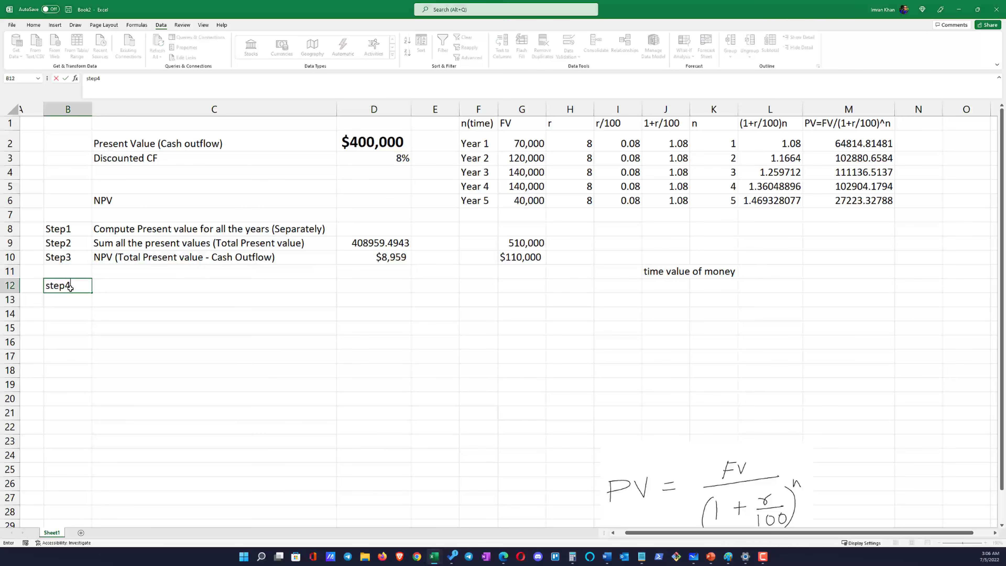
key(Tab)
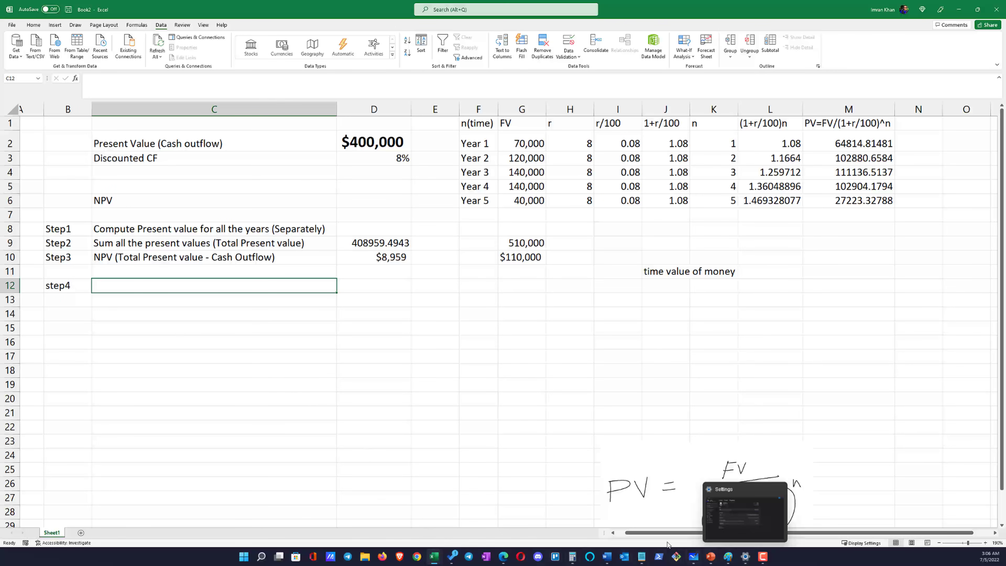
click(579, 438)
click(398, 354)
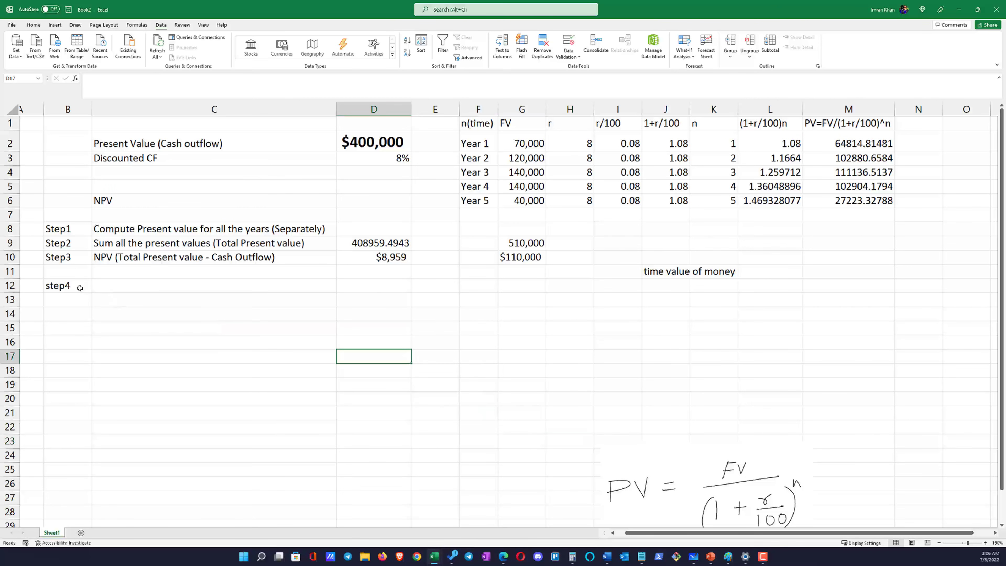
Enter the label "% return(" in C12, beside the step4 label
click(349, 288)
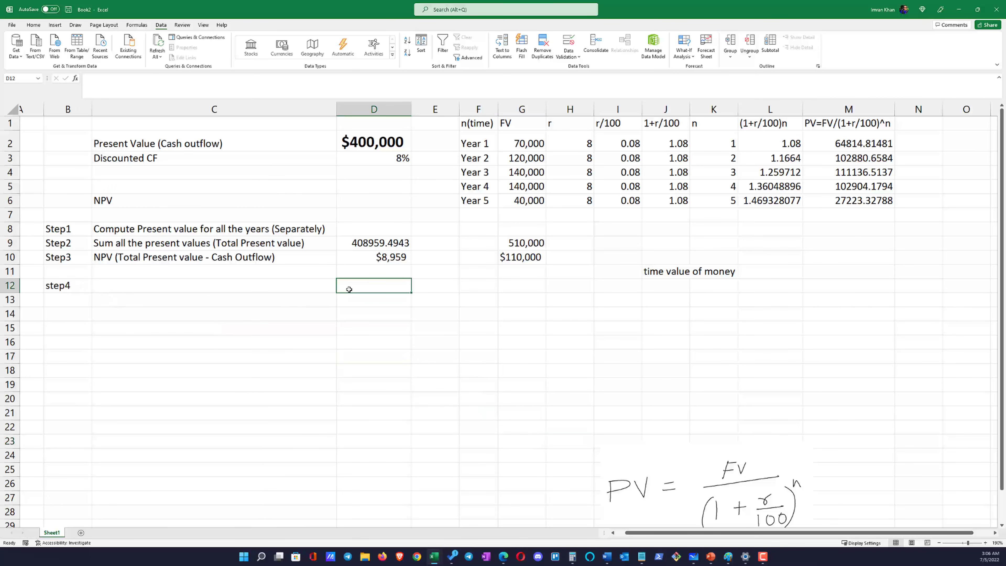
key(Left)
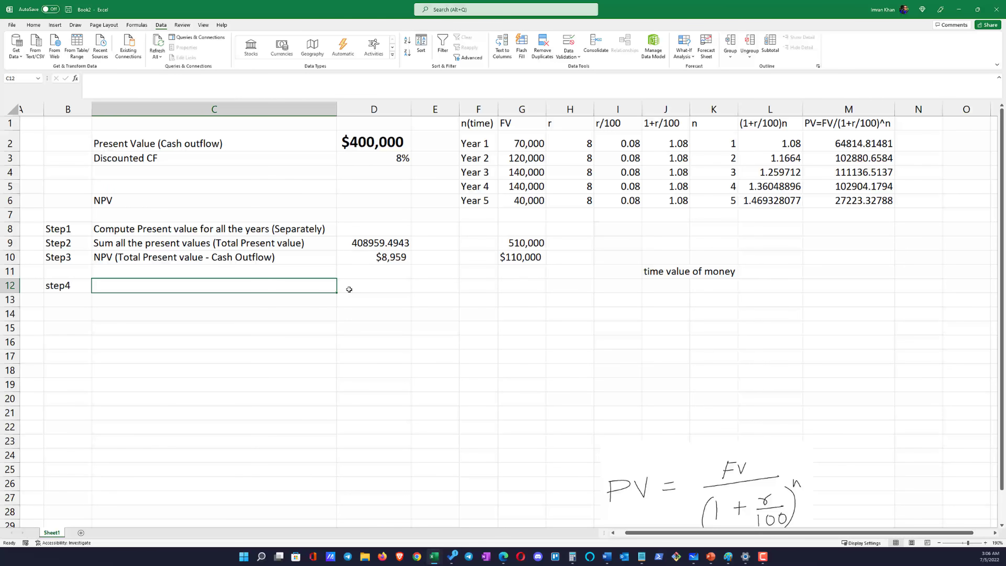
text(% return)
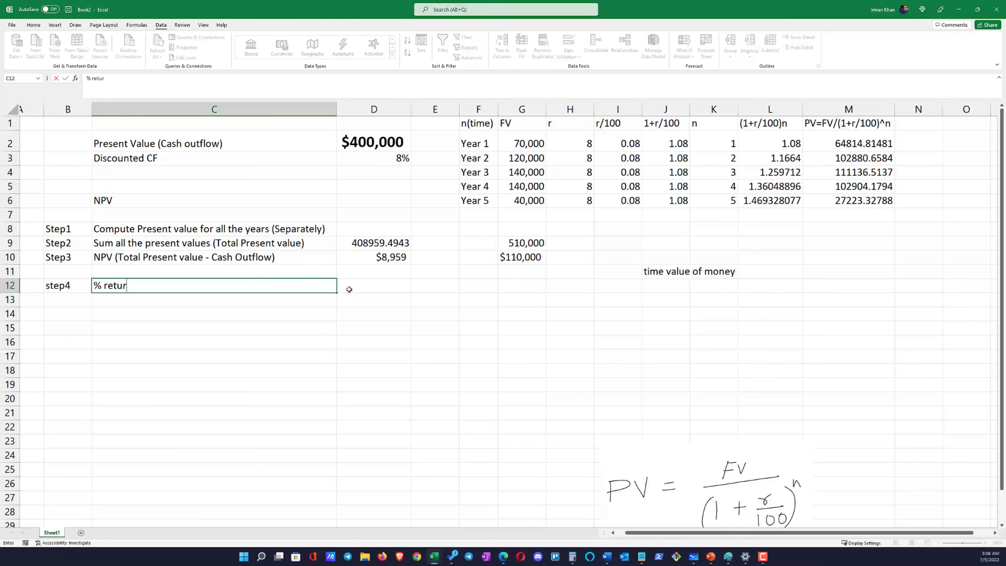
text(()
click(396, 257)
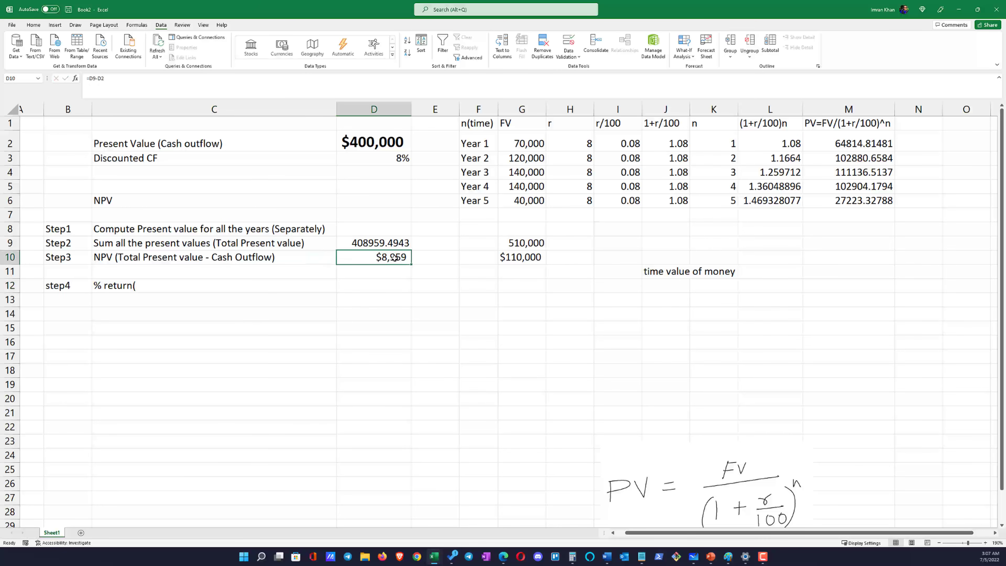
Review the discount rate in D3 against the cash outflow in D2 and the Step3 NPV in D10
click(392, 157)
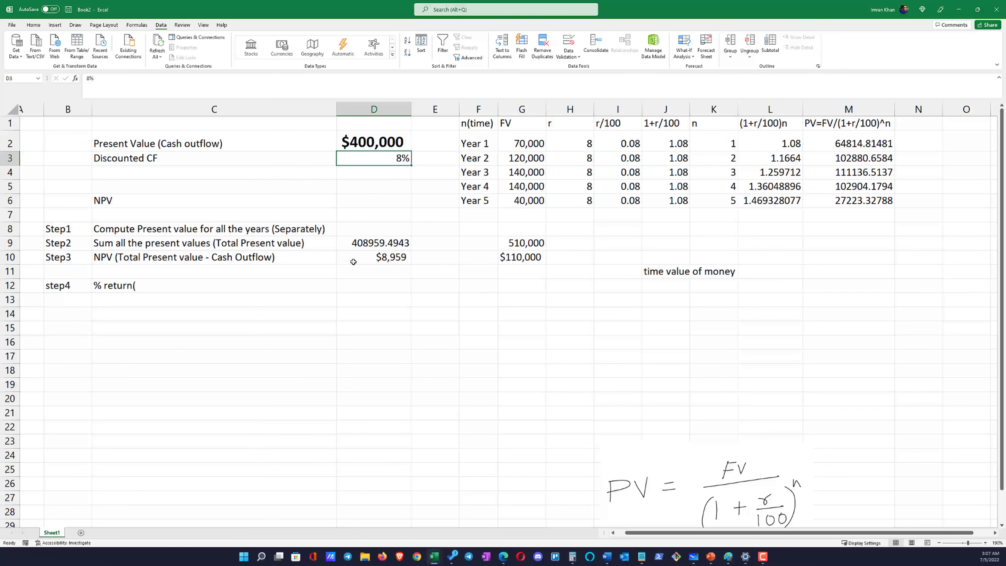
click(343, 291)
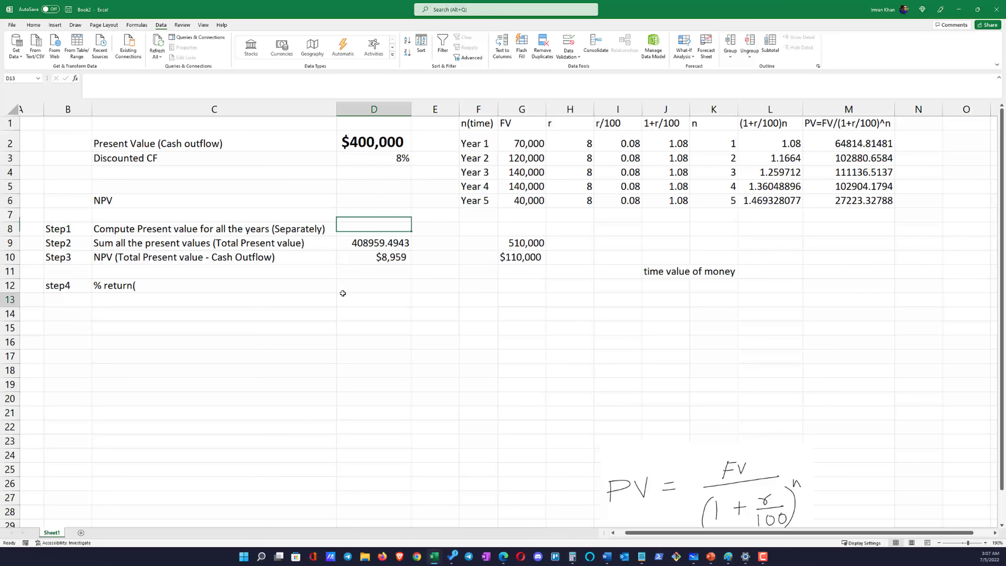
click(399, 160)
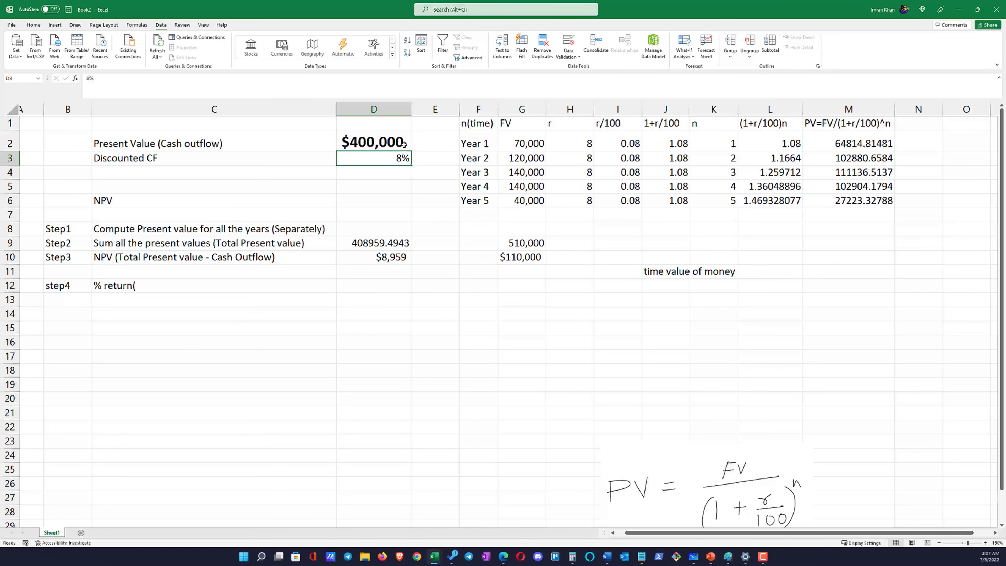
click(394, 147)
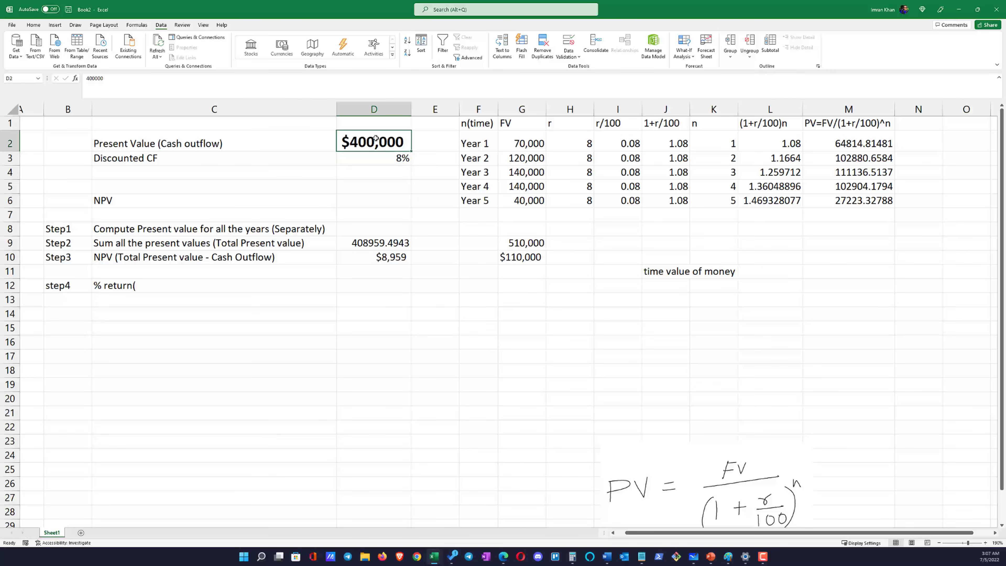
click(396, 160)
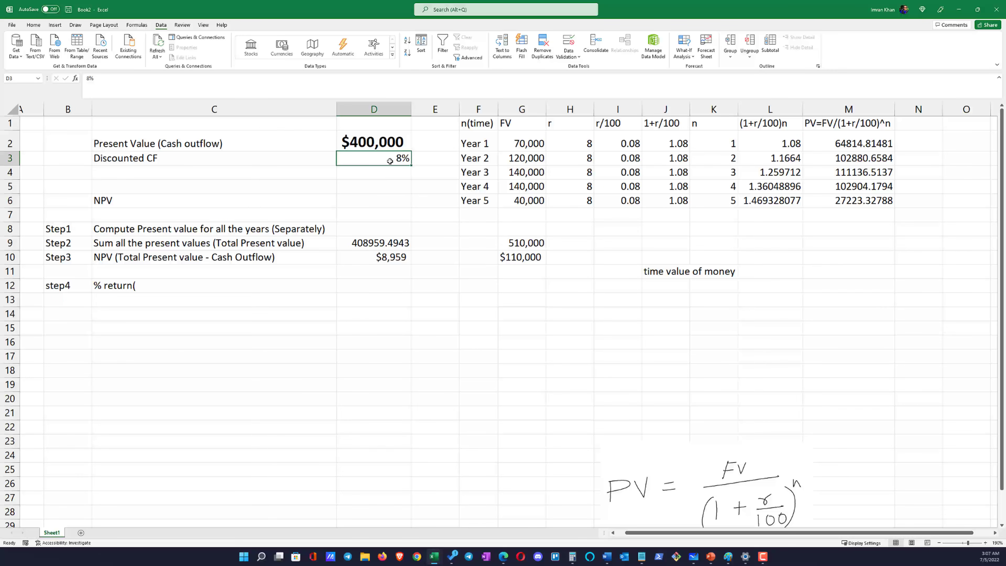
click(385, 146)
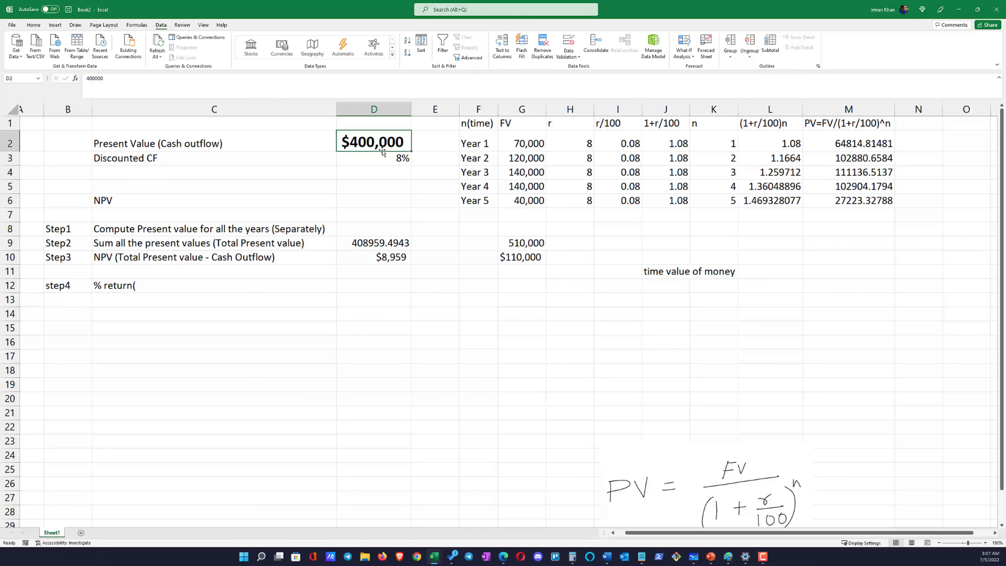
click(389, 161)
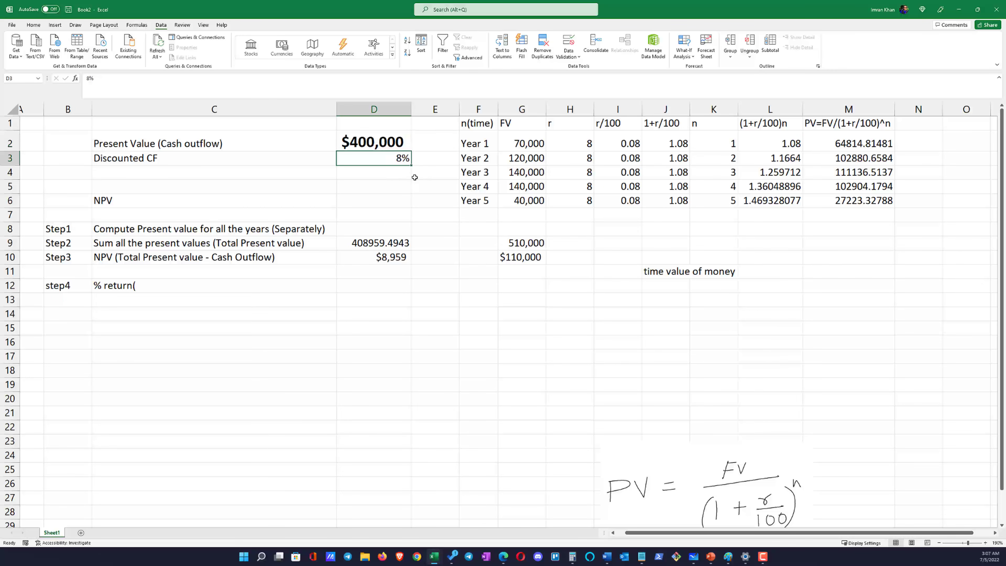
click(396, 174)
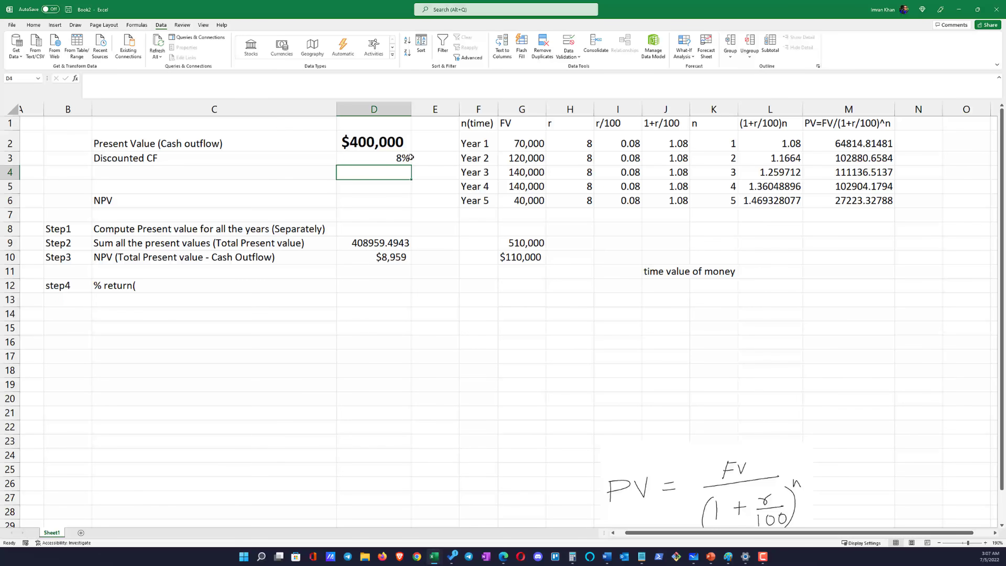
click(391, 161)
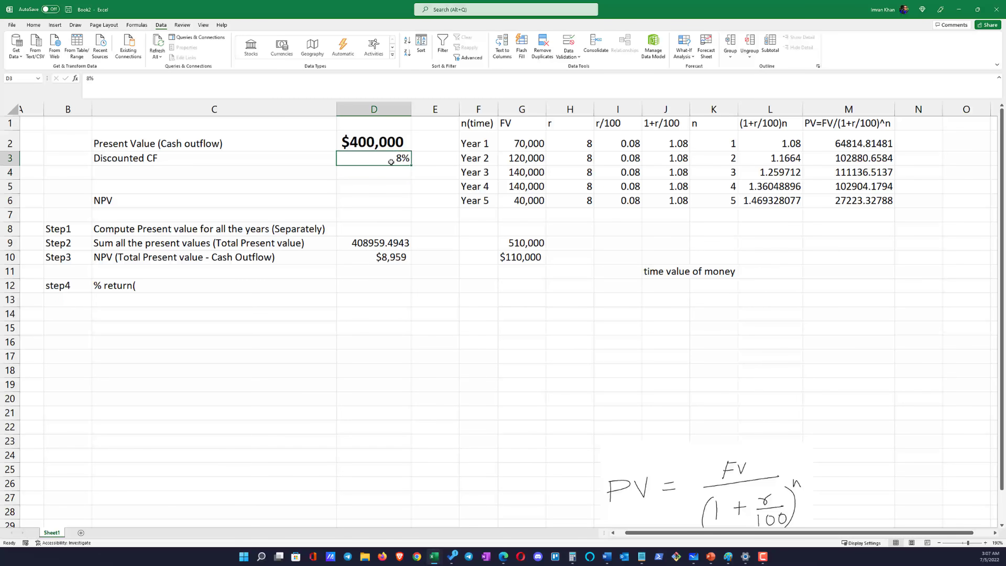
drag(392, 169, 394, 164)
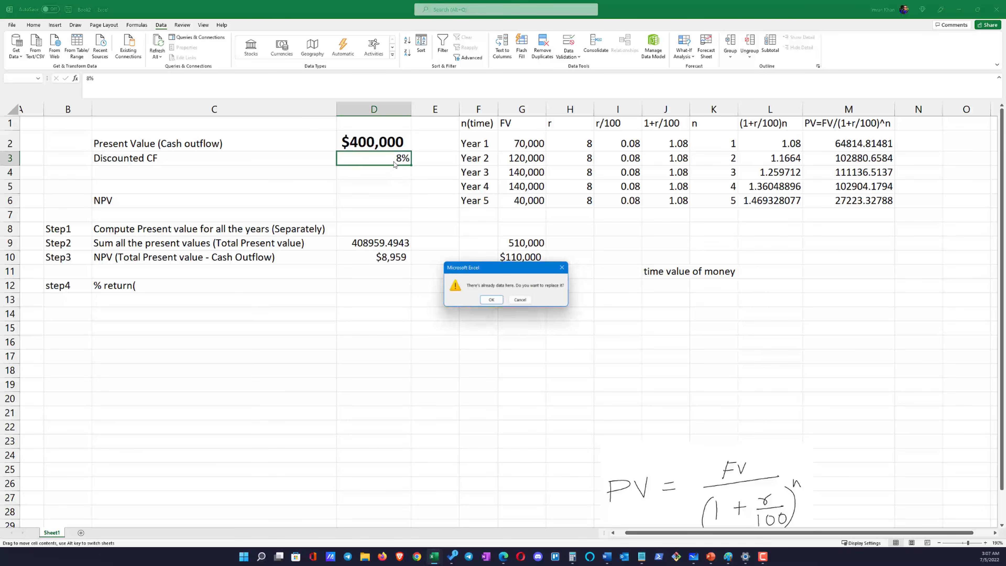
click(519, 300)
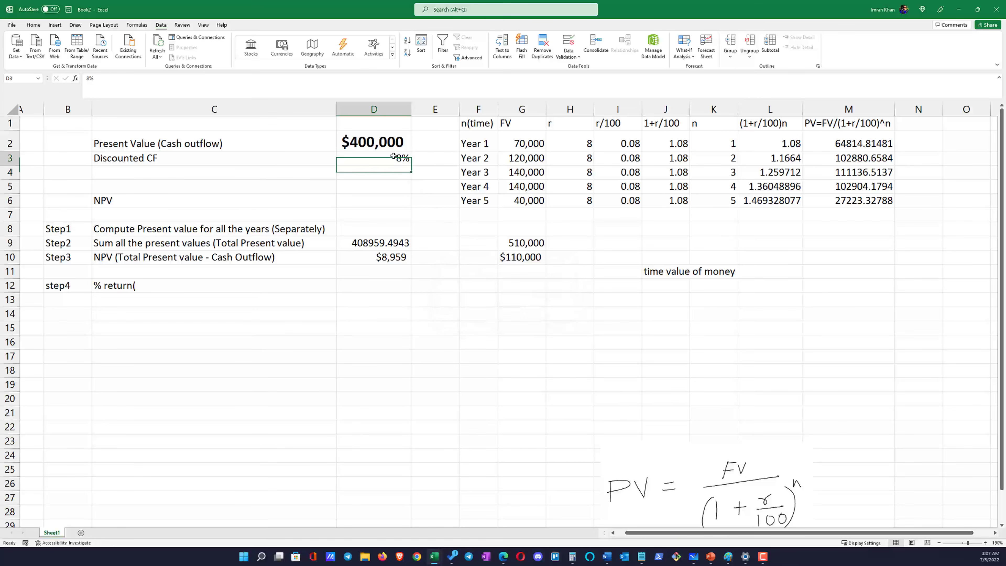
click(393, 175)
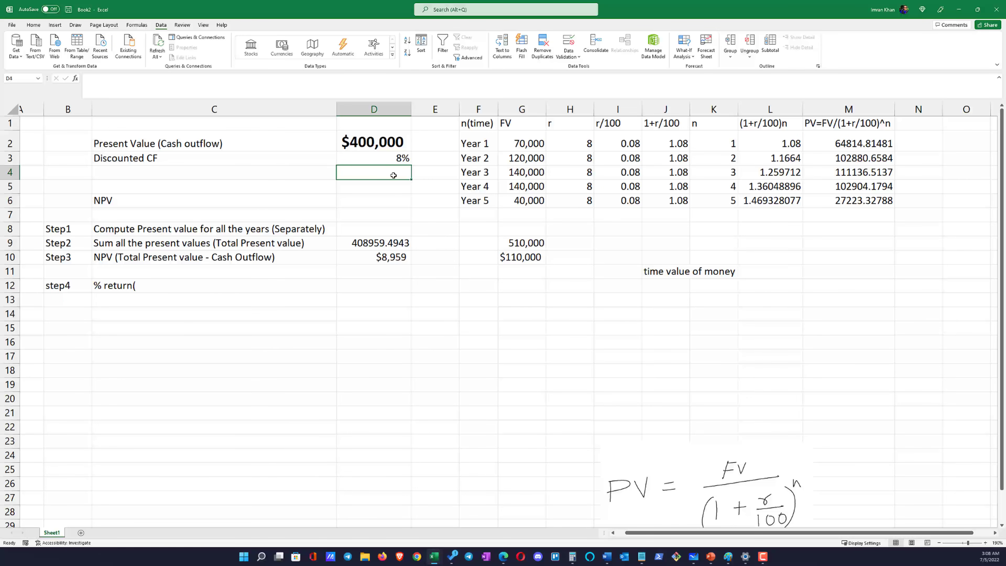
click(396, 159)
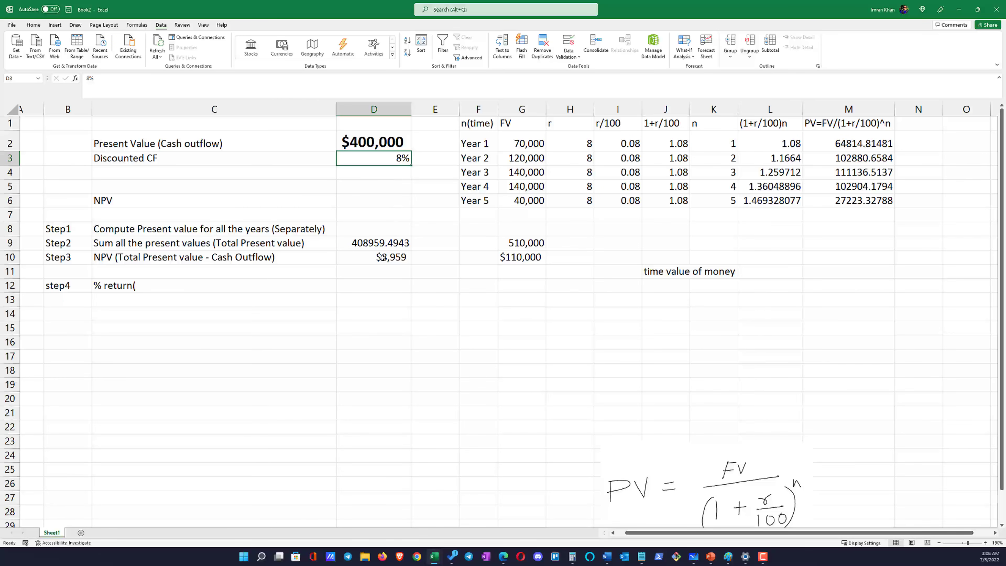
click(385, 257)
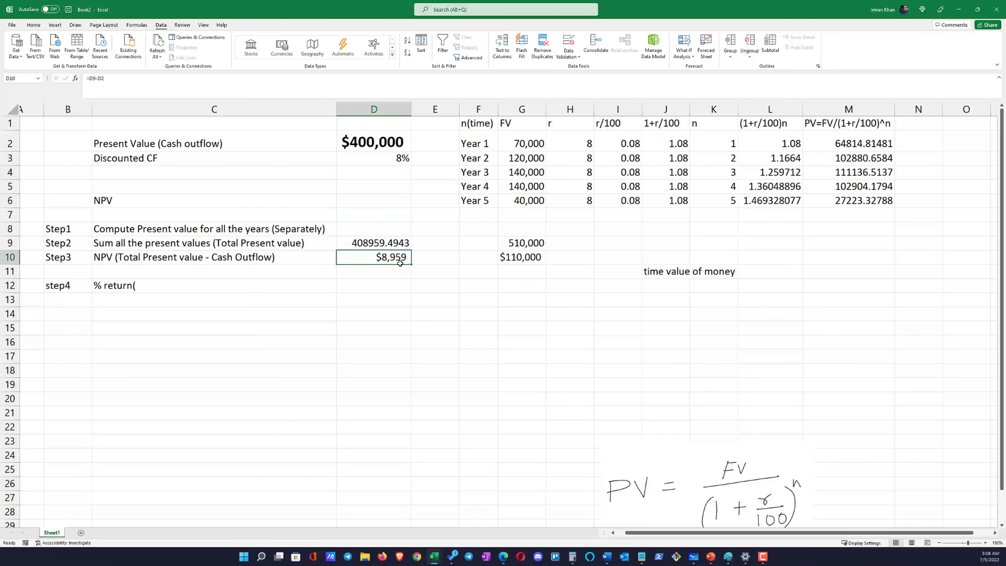
drag(400, 263, 381, 254)
click(521, 301)
Add a second Discounted CF row in row 4, with the label in C4 and 8% in D4
click(114, 174)
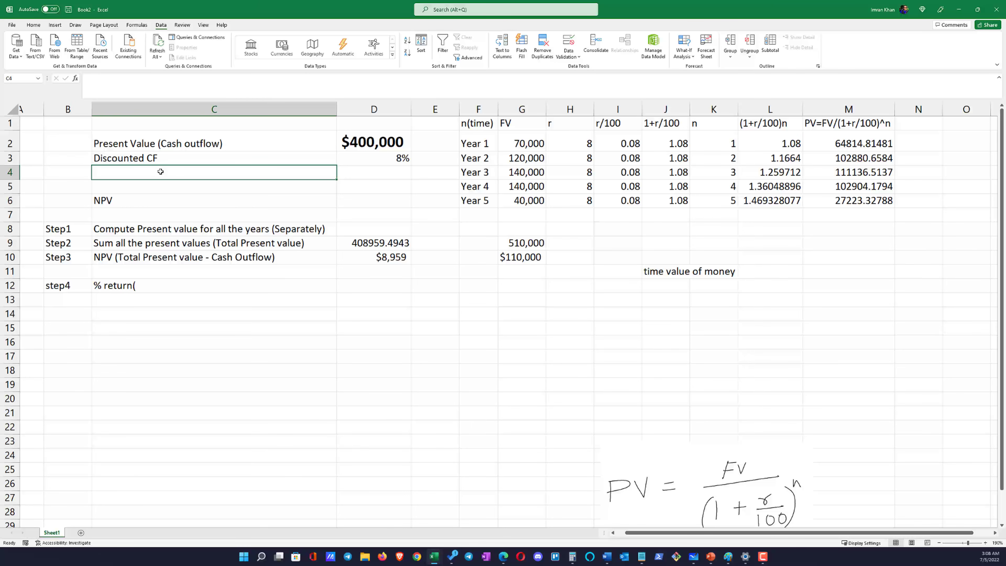
text(Discounted CF)
key(Tab)
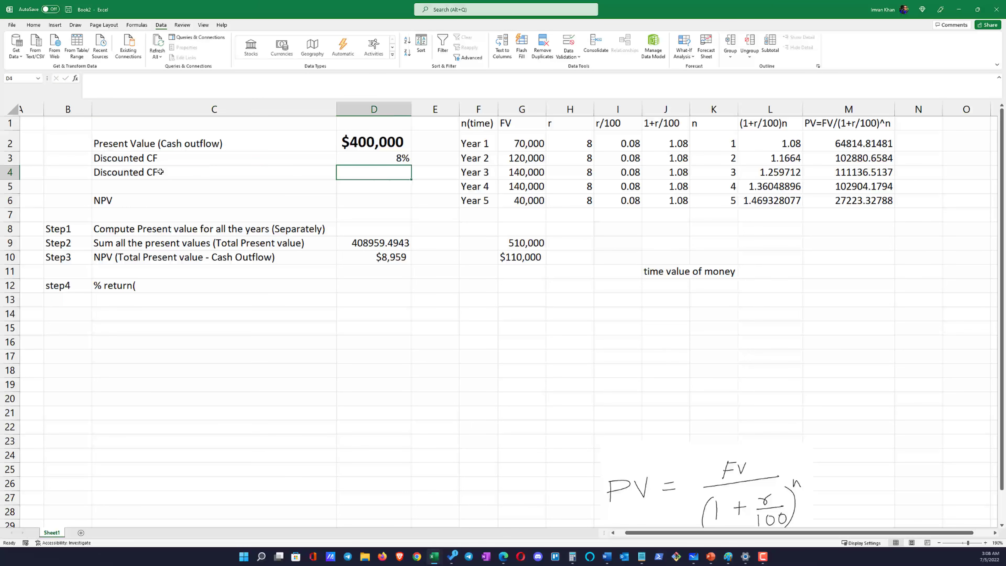
text(8%)
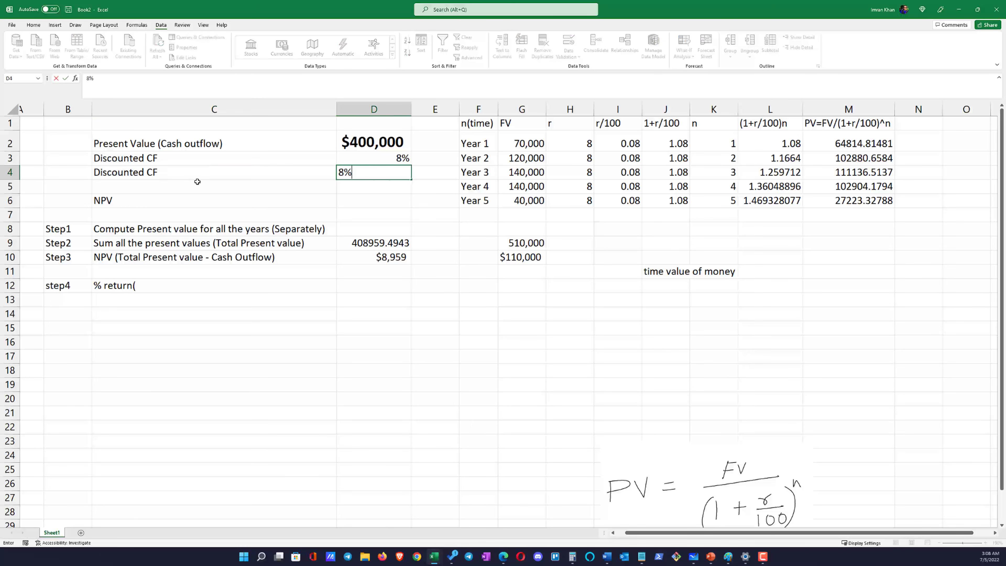
click(199, 211)
click(169, 181)
Replace the Discounted CF label in C3 with IRR % Return
click(156, 160)
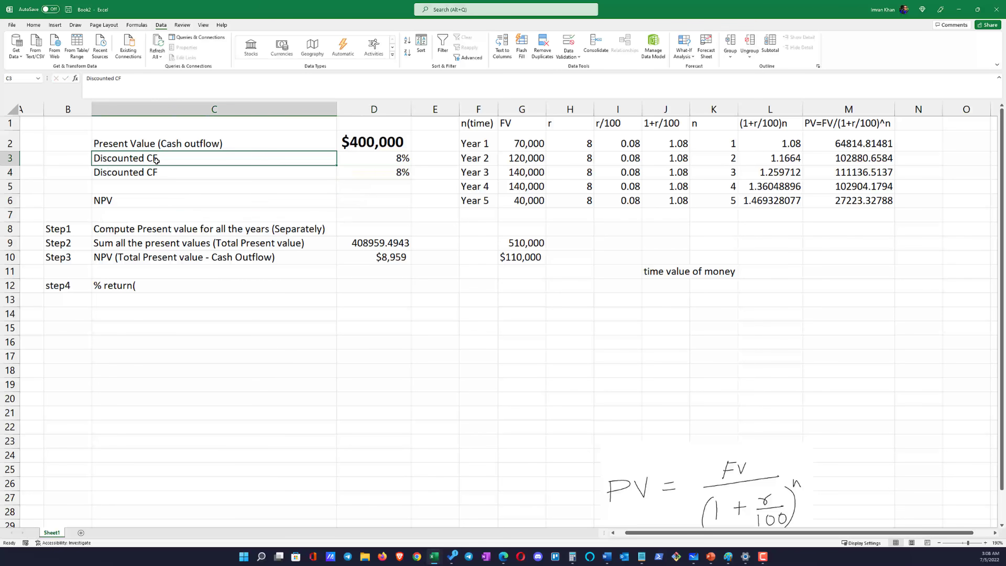
text(I)
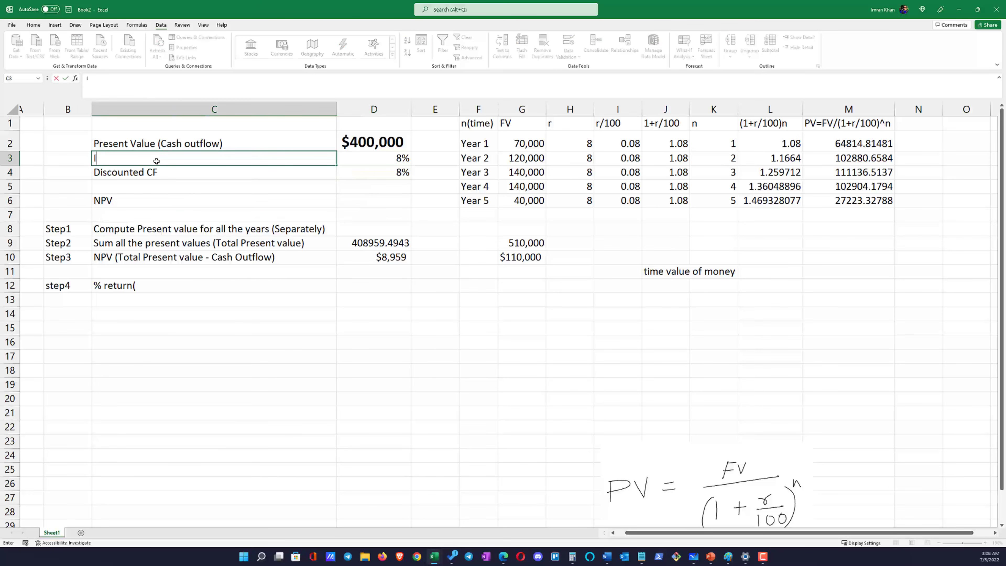
text(RR)
text(% Return)
key(Return)
click(386, 156)
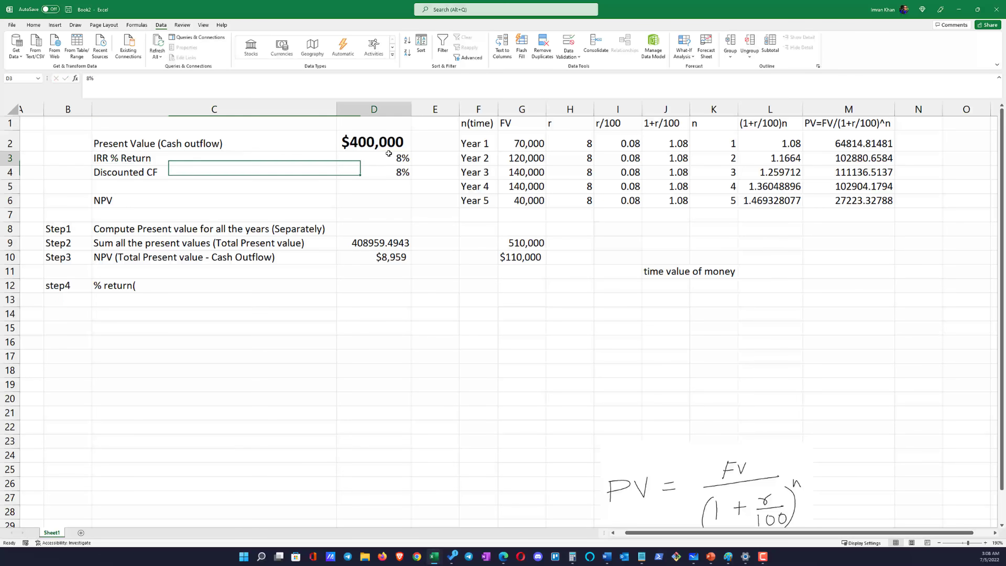
click(388, 174)
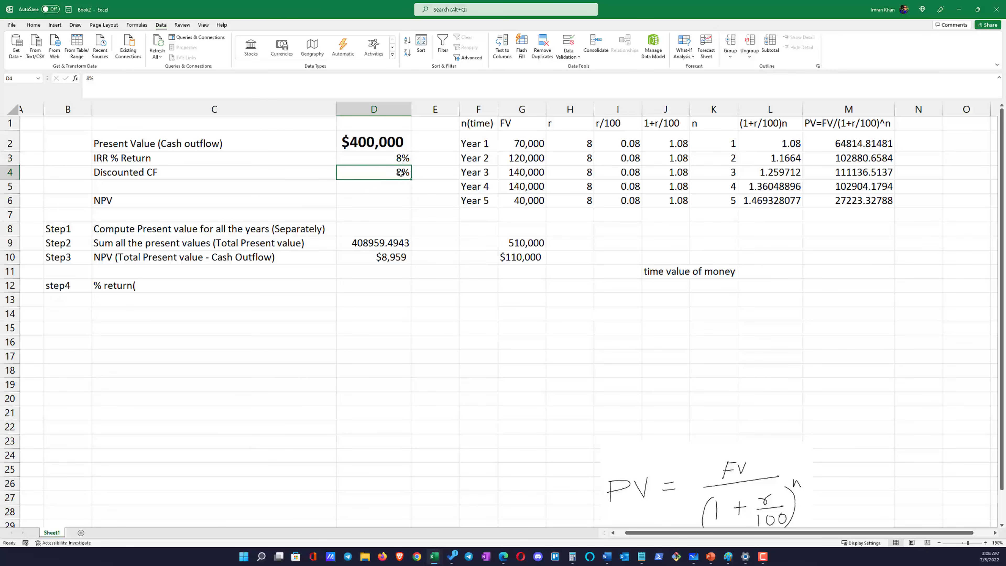
Try 9% as the IRR % Return in D3, check the Year 1 rate in H2, and restore D3 to 8%
click(399, 158)
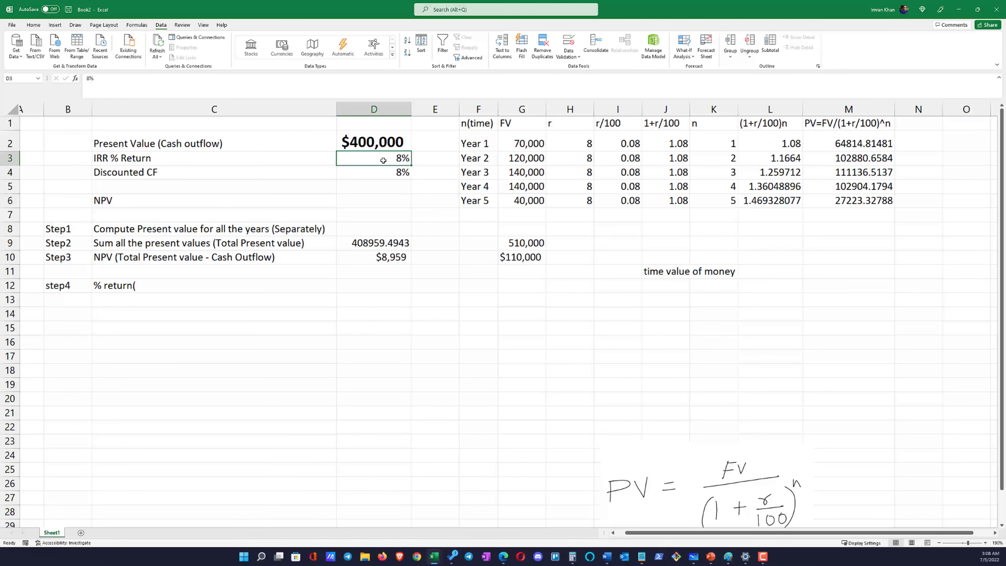
text(9)
key(Return)
click(399, 157)
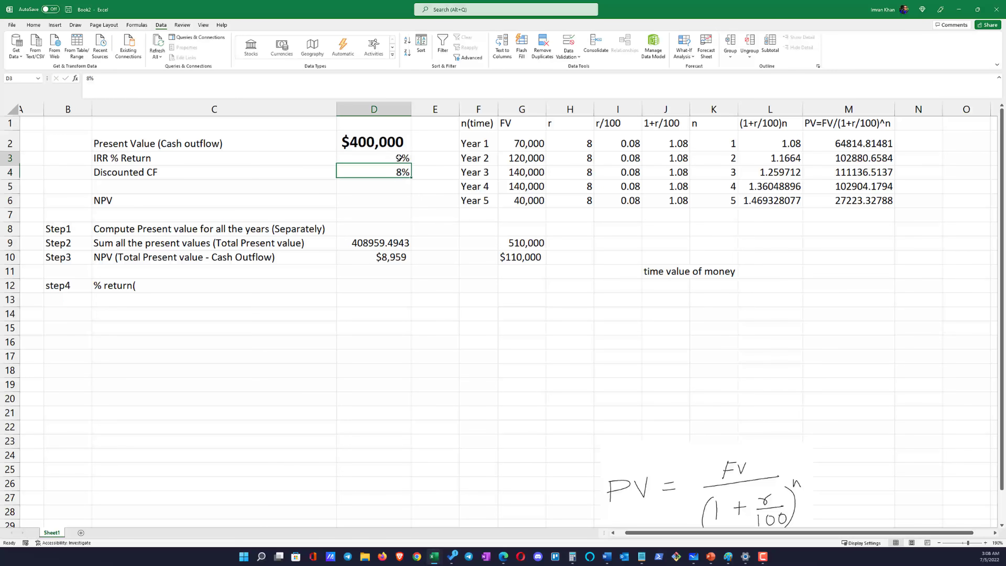
click(611, 145)
click(579, 144)
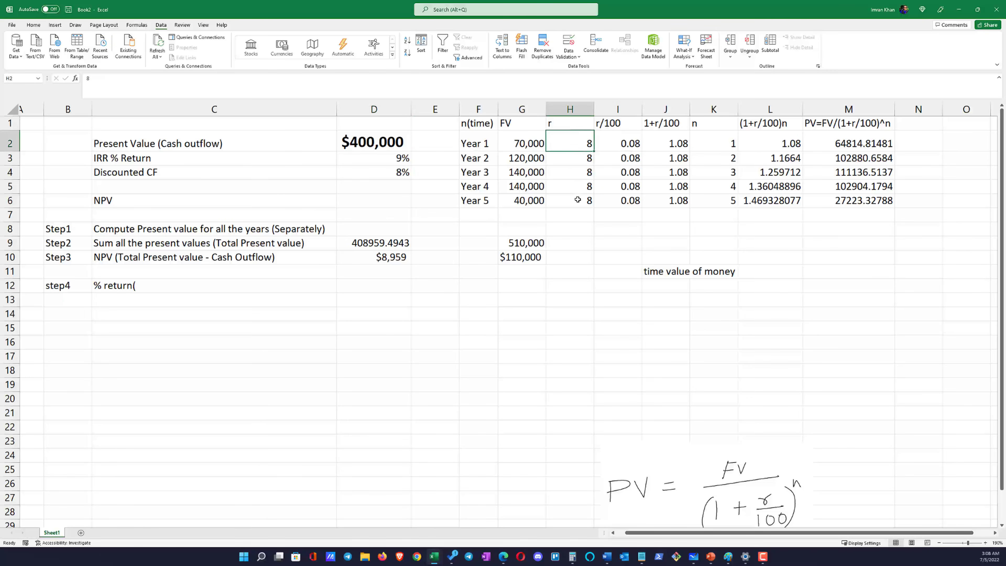
click(399, 159)
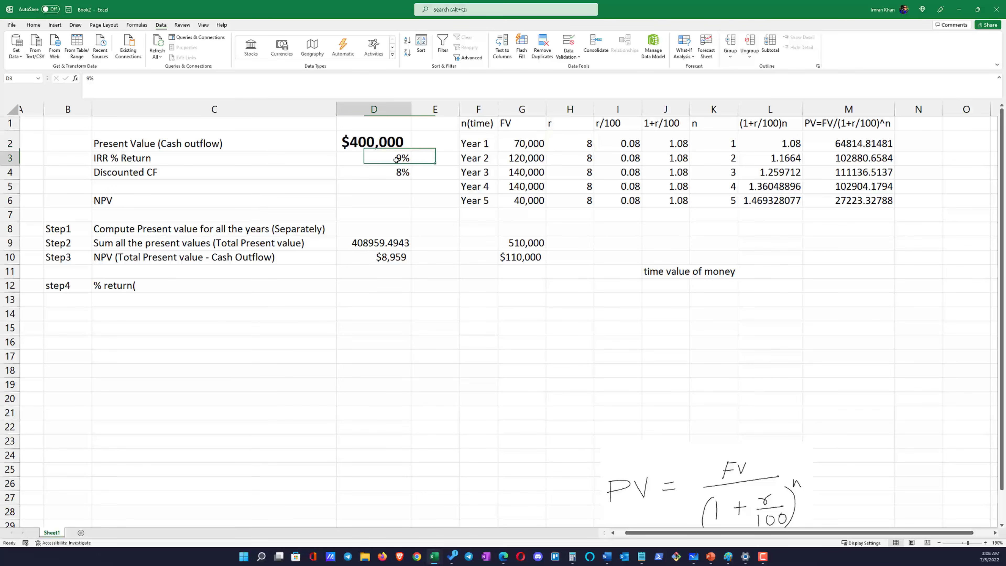
text(8)
key(Return)
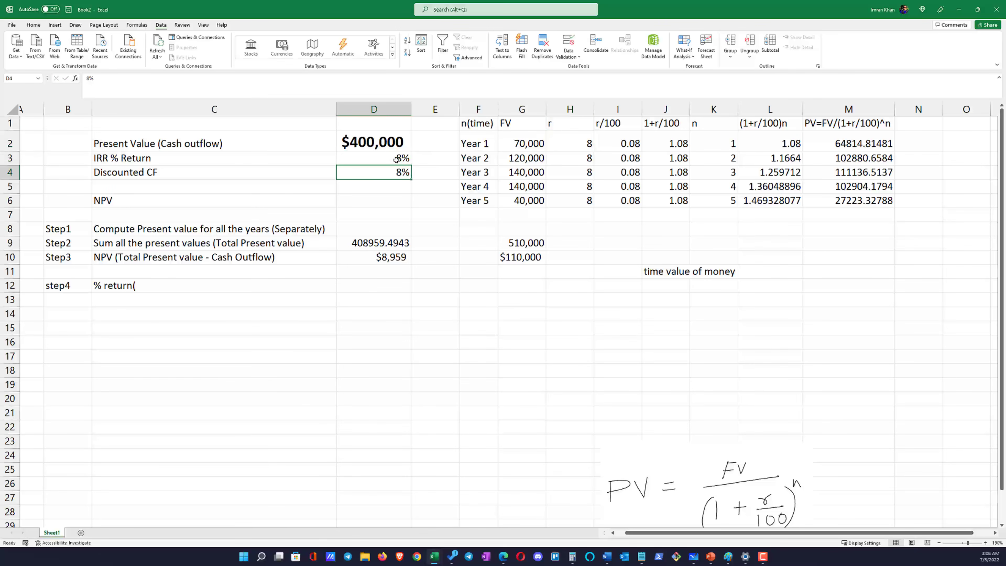
Link the Year 1 rate r in H2 to the IRR % Return cell with the formula =D3
click(577, 145)
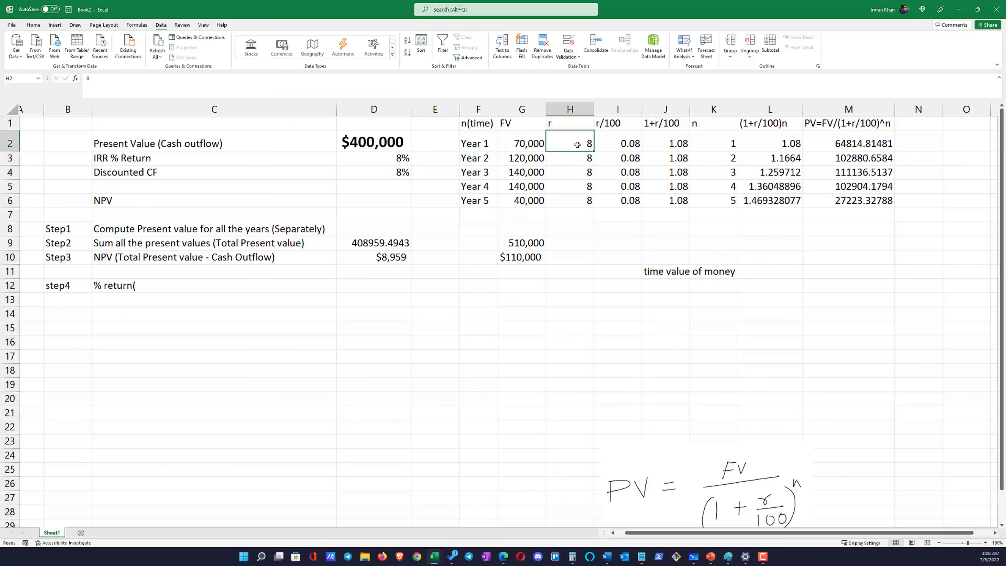
text(=)
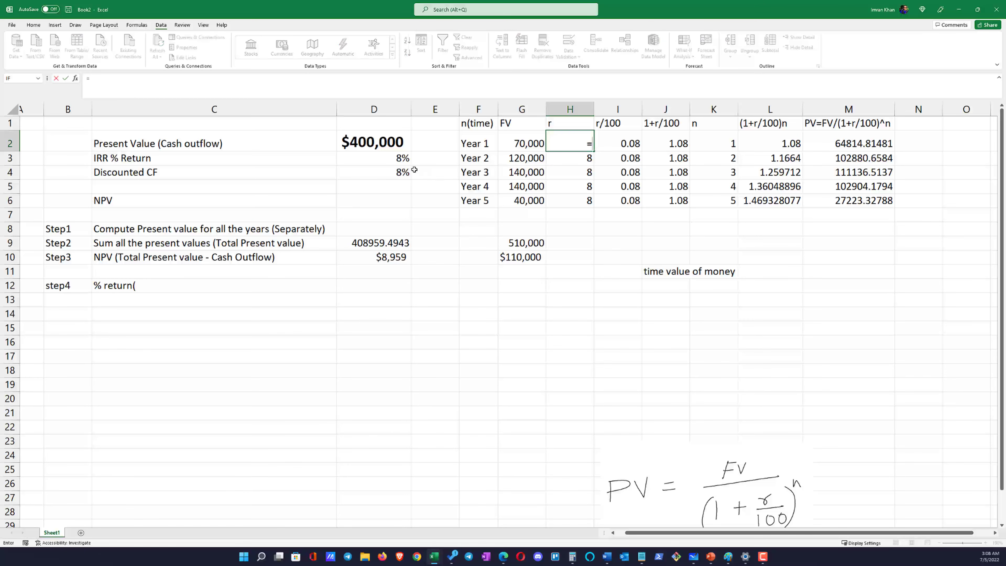
click(395, 159)
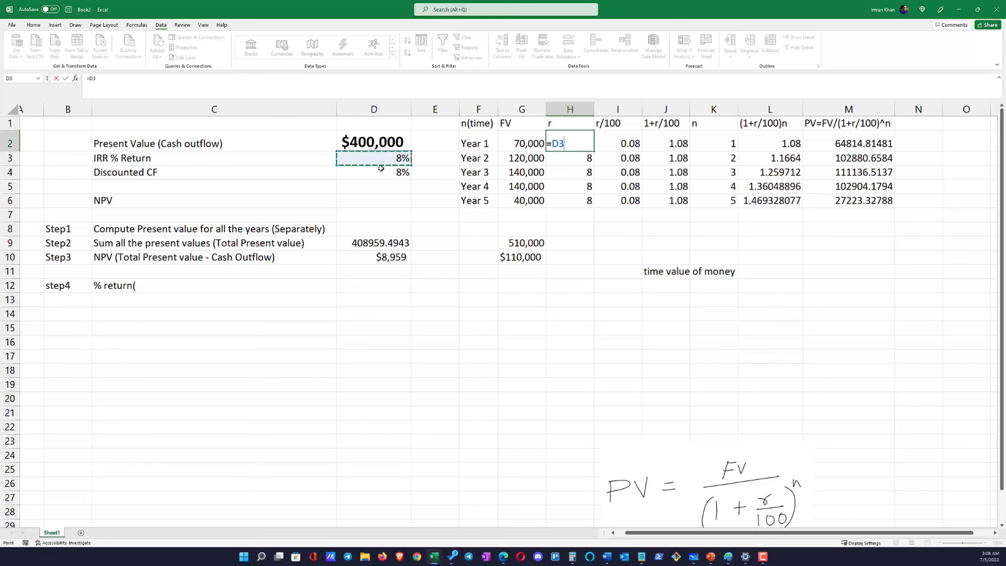
key(Return)
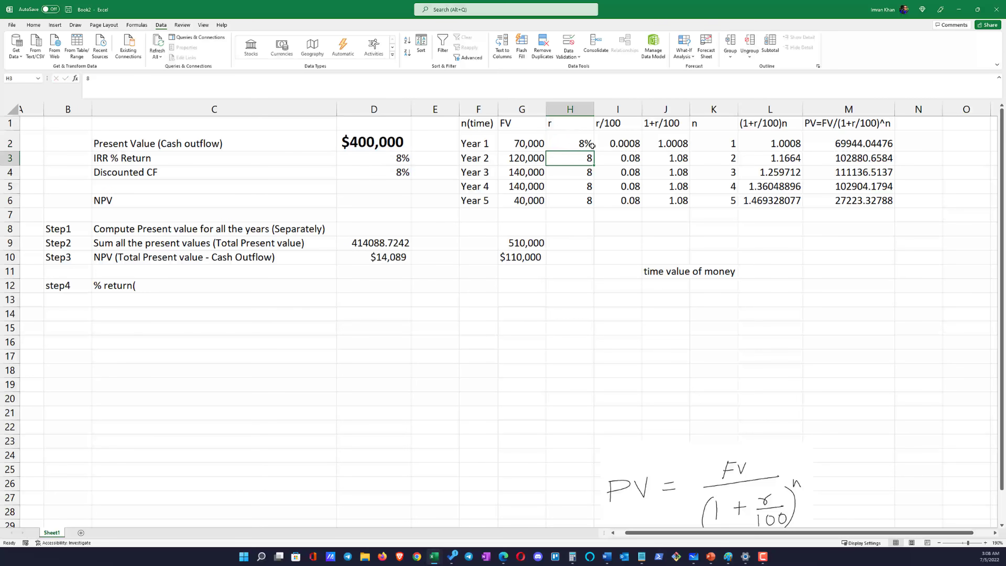
click(579, 148)
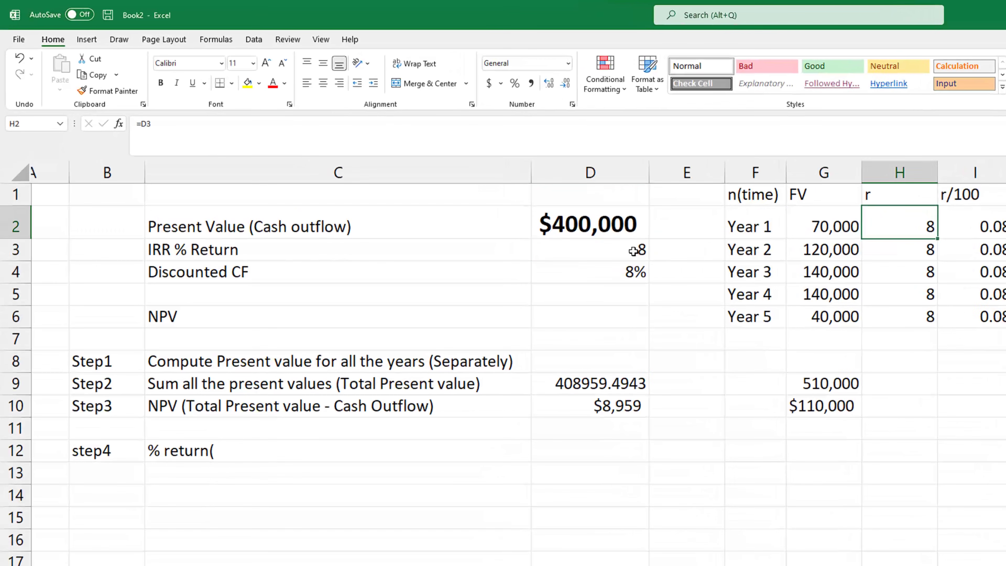
click(633, 250)
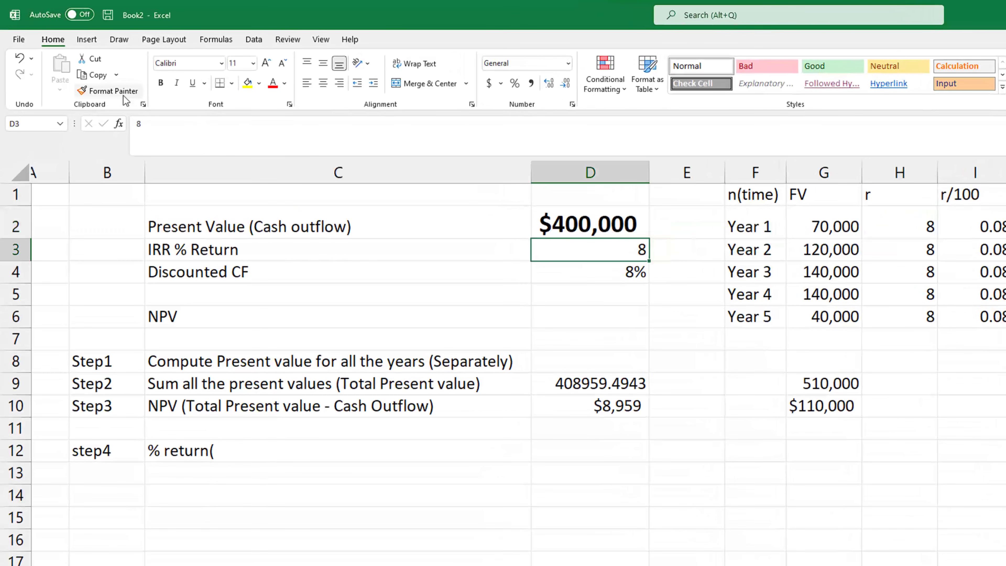
Re-enter the Year 1 rate in H2 as a reference to the IRR % Return cell, =D3
click(21, 123)
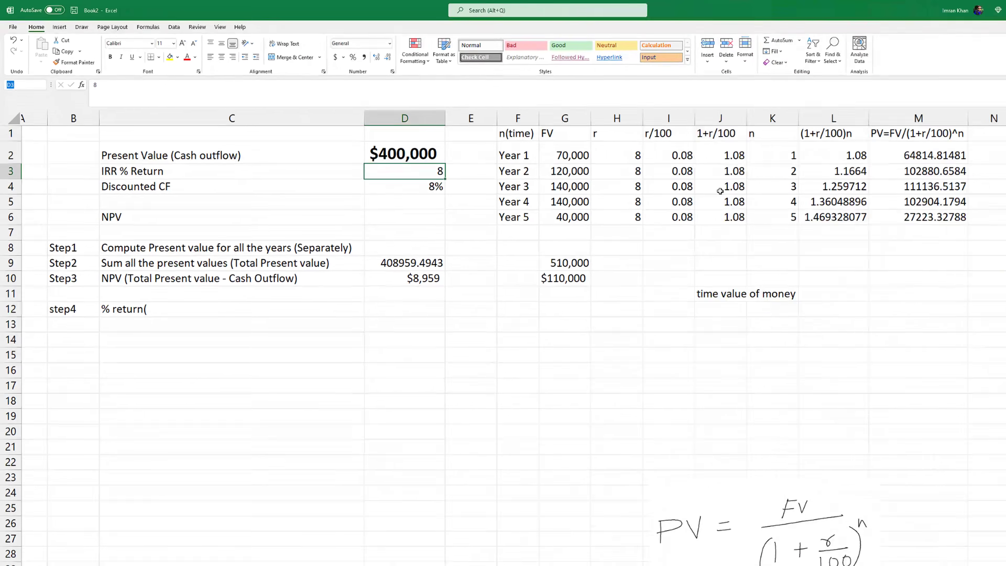
click(632, 160)
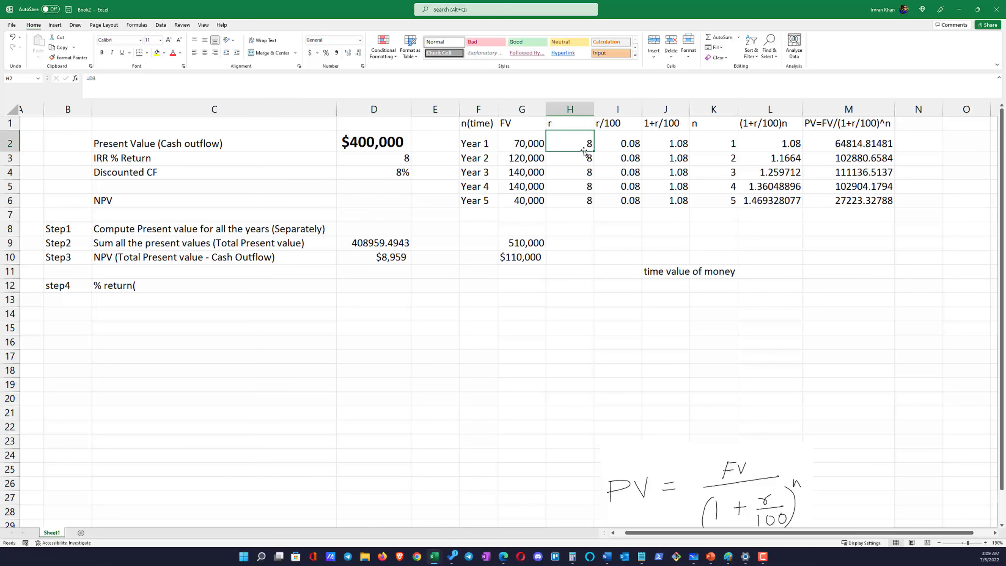
double_click(584, 150)
key(BackSpace)
key(BackSpace)
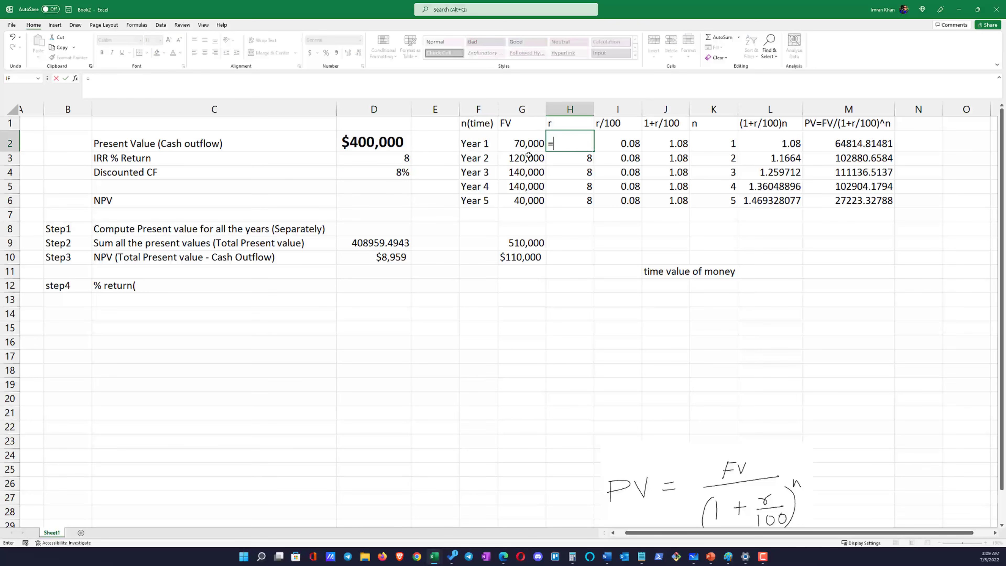
click(405, 157)
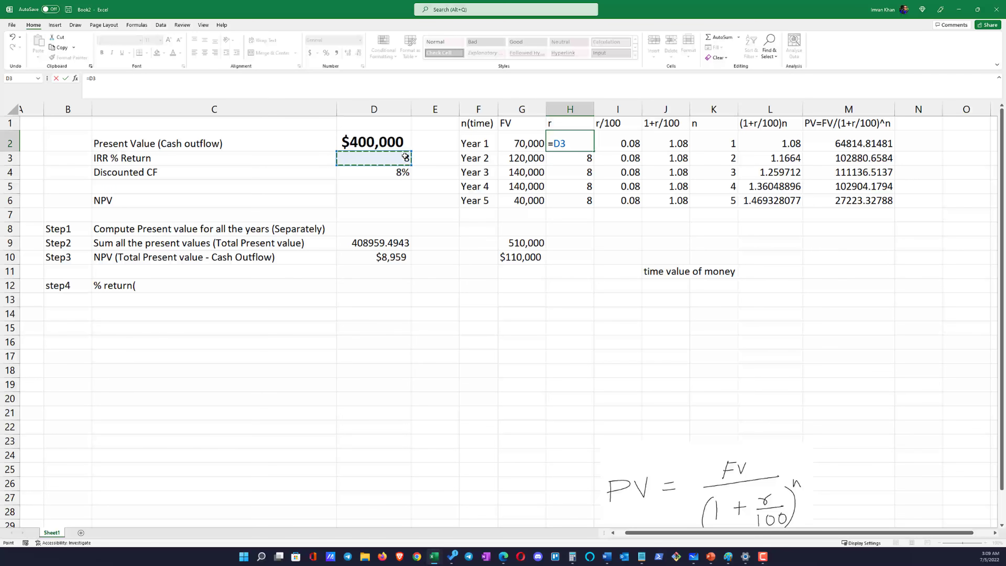
key(Return)
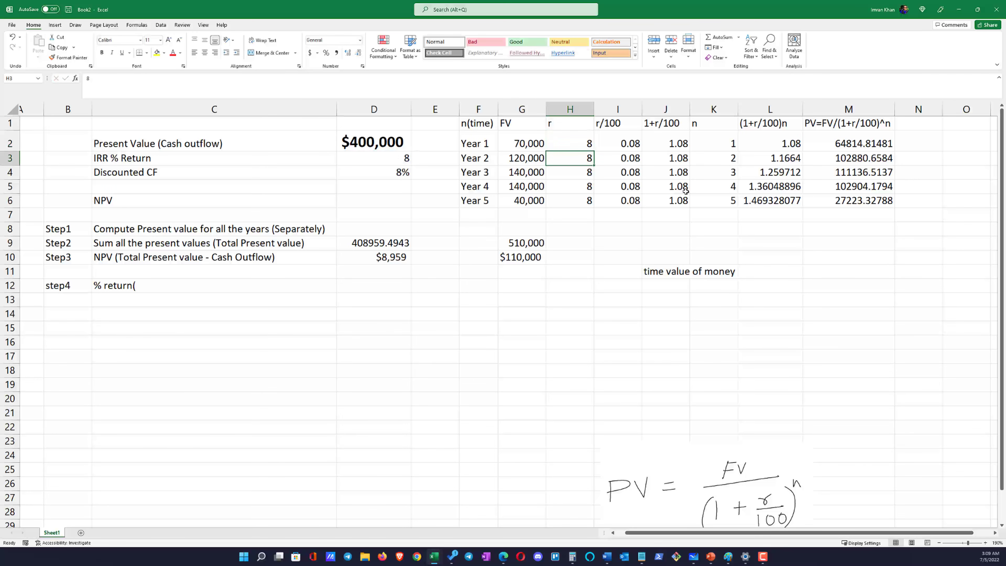
Link the Year 2 rate in H3 to the IRR % Return cell with the formula =D3
text(=)
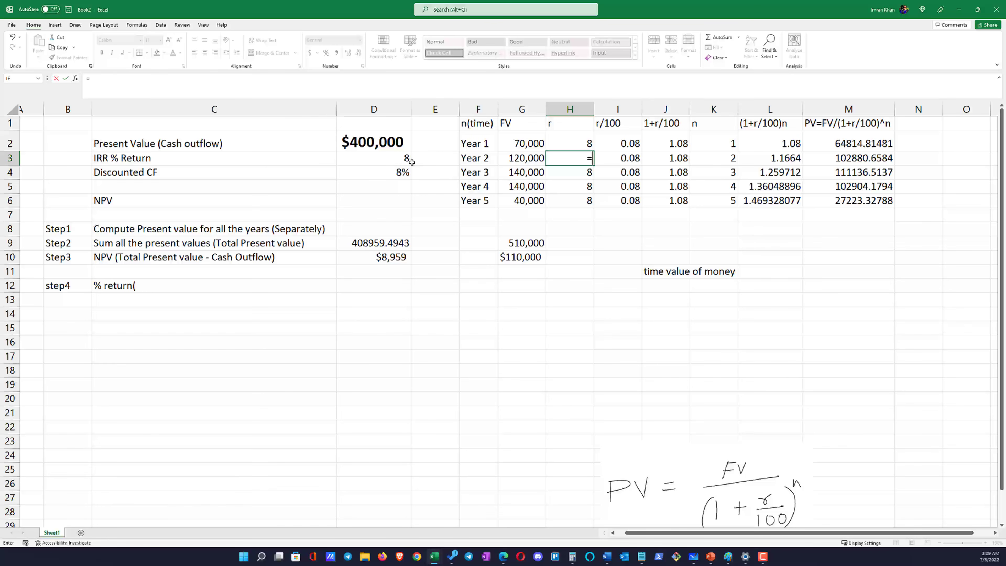
click(395, 160)
key(Return)
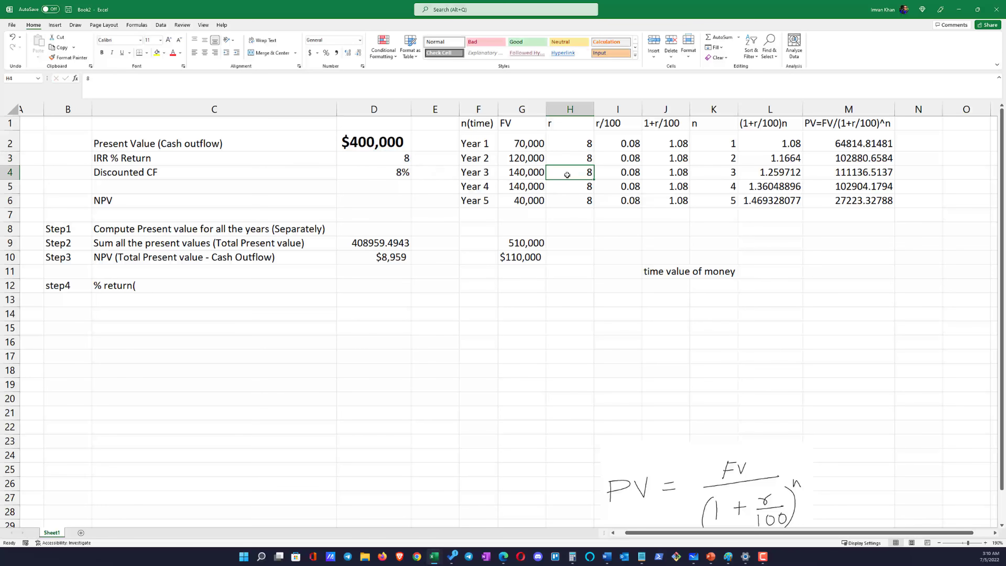
Link the Year 3 rate in H4 to the IRR % Return with =D$3 and fill the formula down through Year 5 in H6
text(=)
click(402, 155)
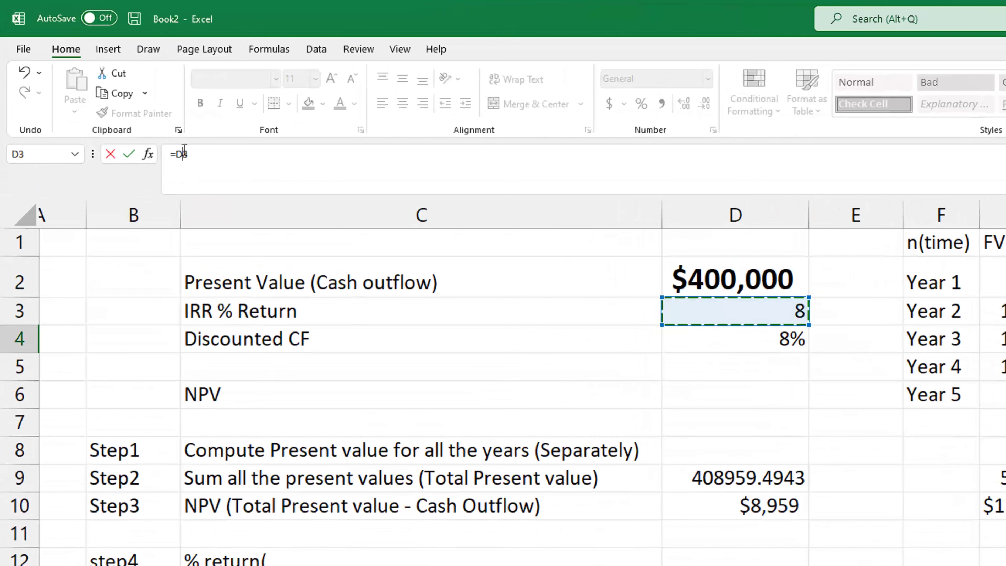
click(184, 154)
text($)
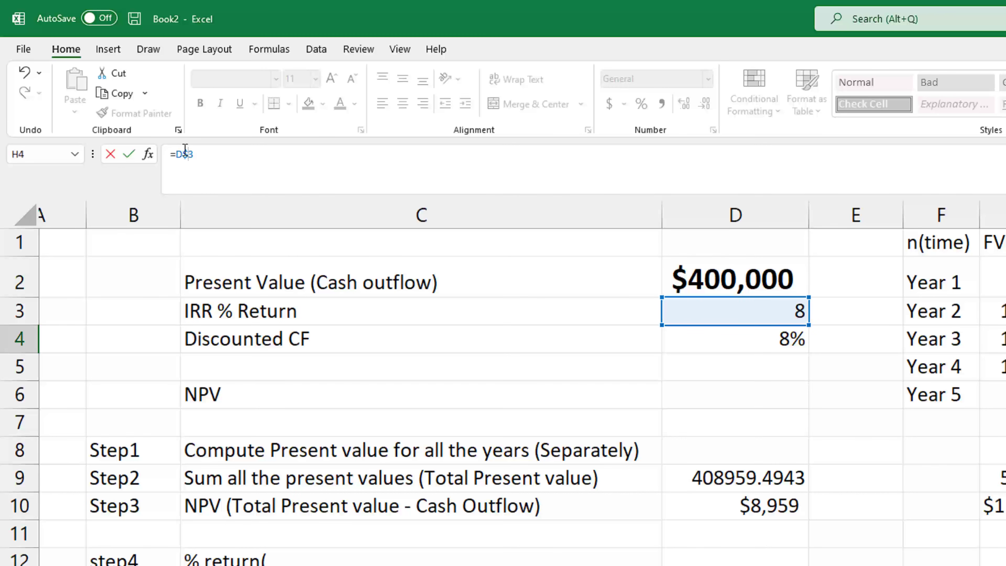
key(Return)
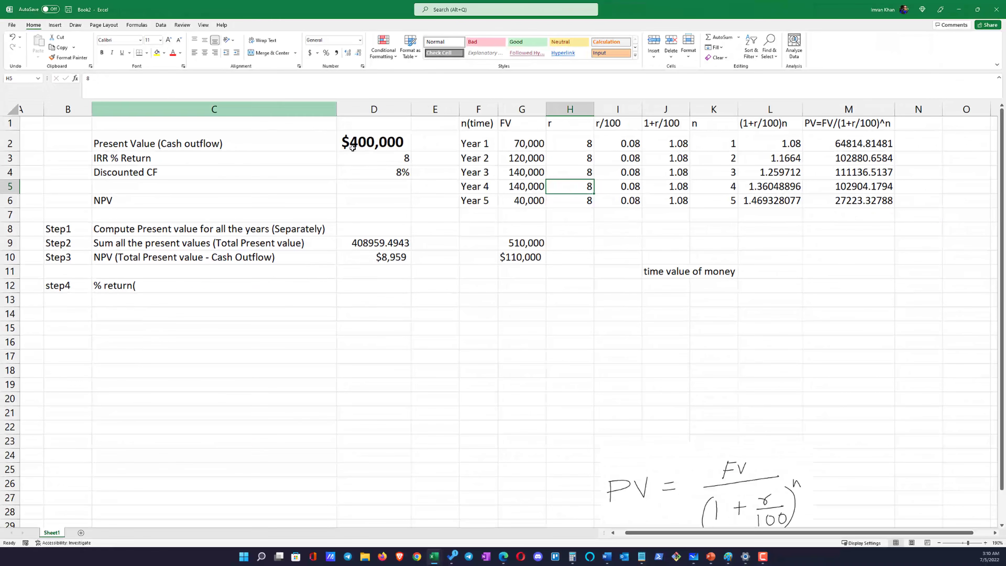
click(579, 174)
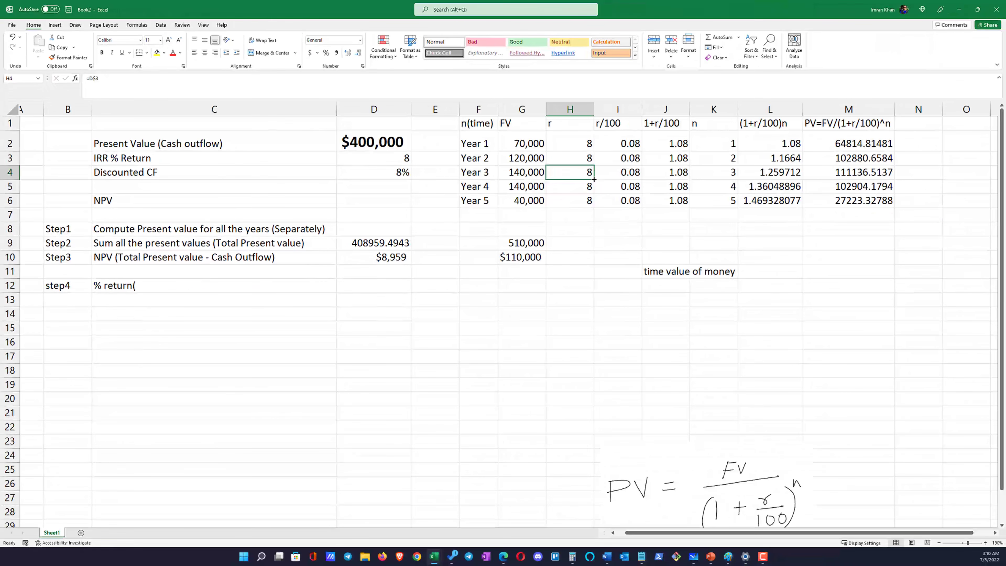
drag(594, 180, 594, 202)
drag(578, 144, 578, 197)
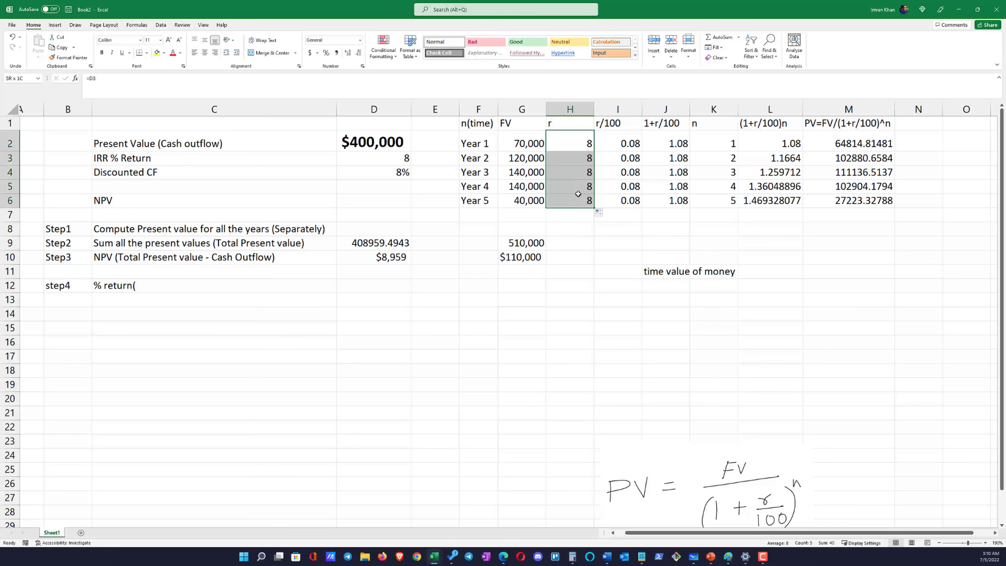
Left-align the contents of every cell on the sheet
click(14, 111)
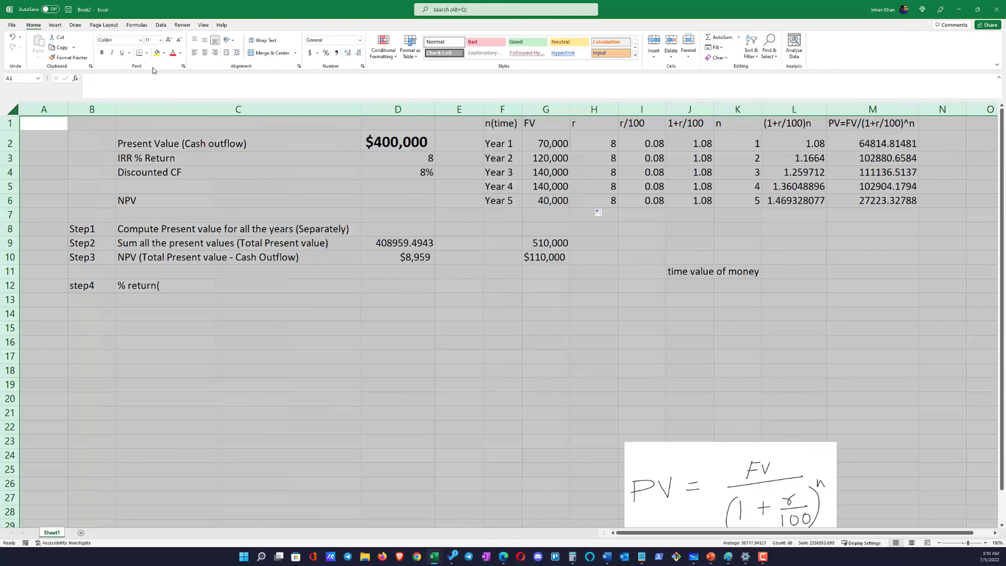
click(194, 52)
click(573, 403)
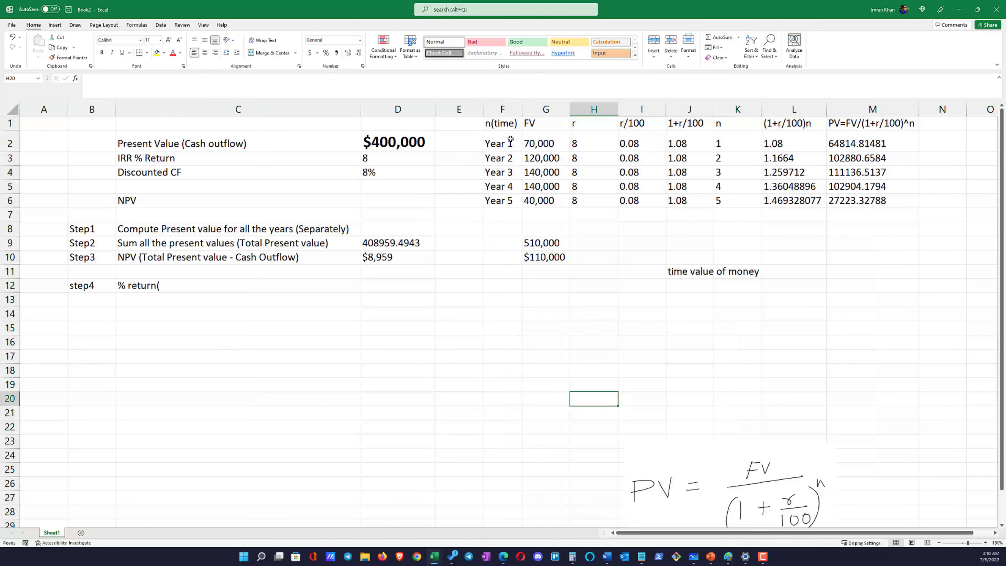
Fill the yearly table's header row F1:M1 with yellow and apply all borders to F1:M6
drag(508, 125, 863, 123)
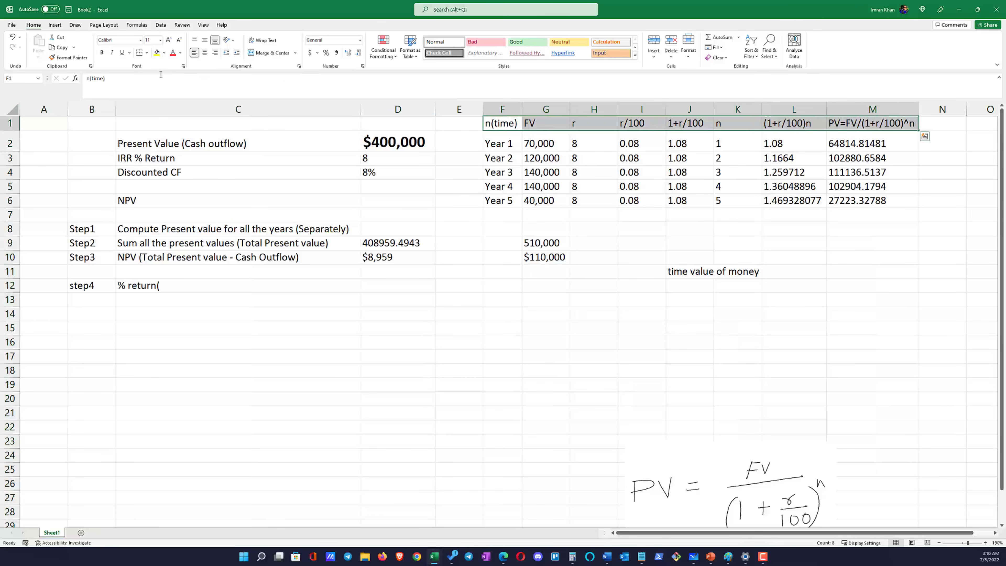
click(157, 52)
drag(495, 123, 867, 196)
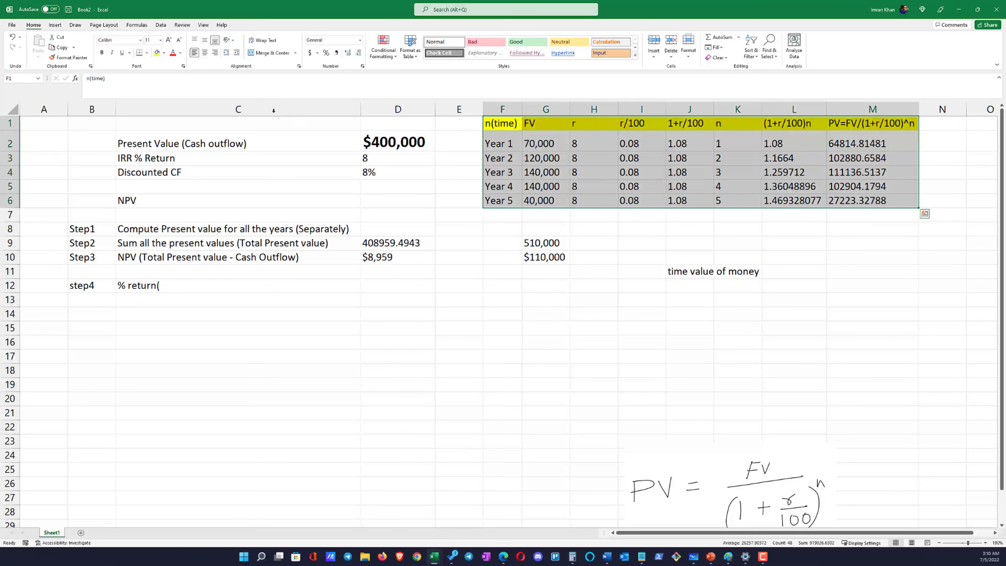
click(146, 53)
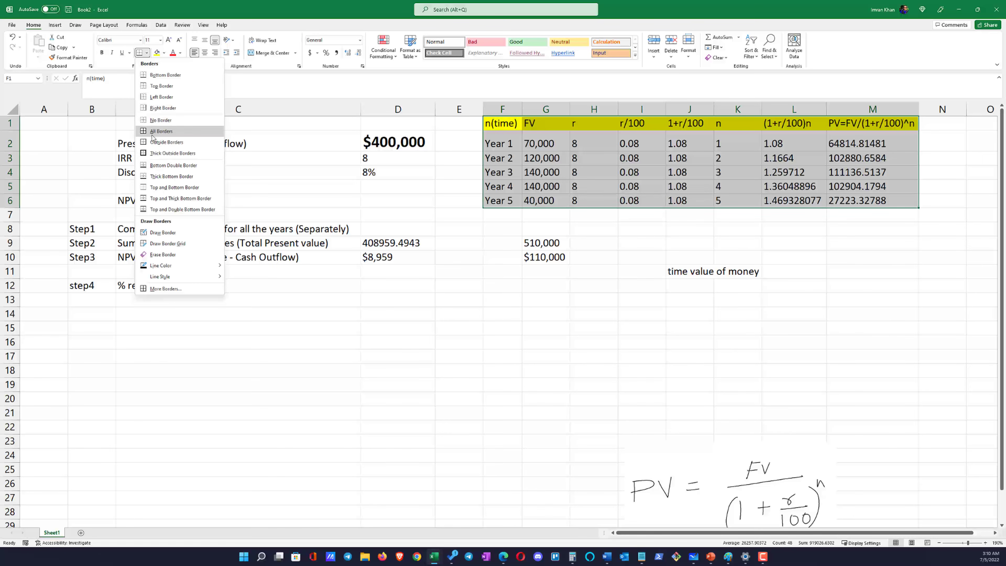
click(170, 133)
click(492, 307)
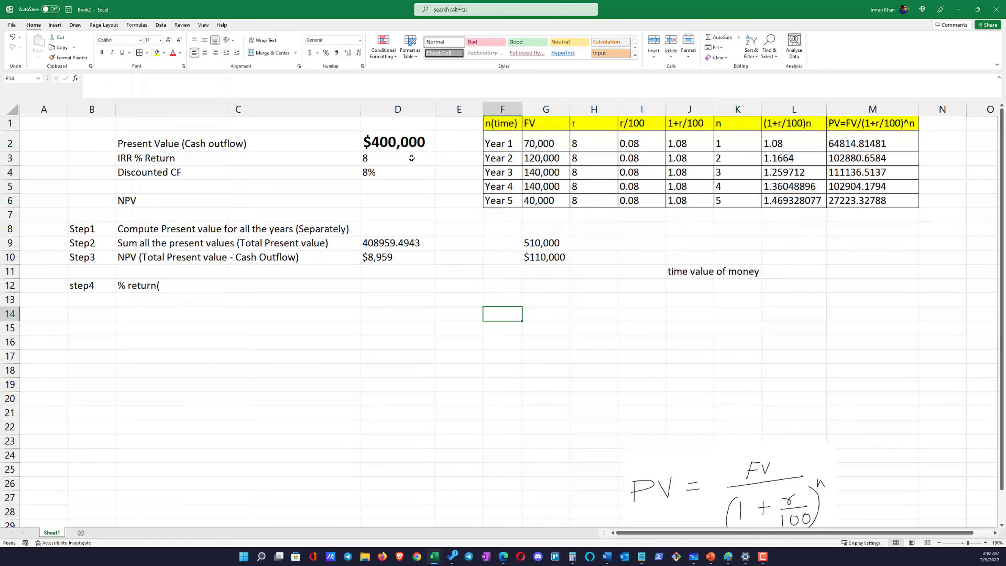
Try 9 as the IRR % Return in D3 and check the NPV in D10
click(580, 148)
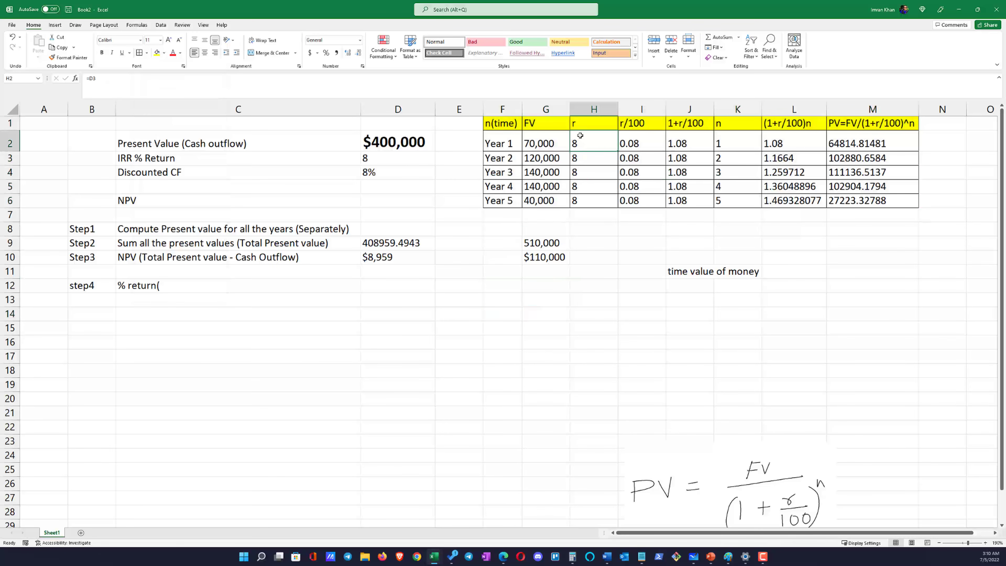
click(364, 158)
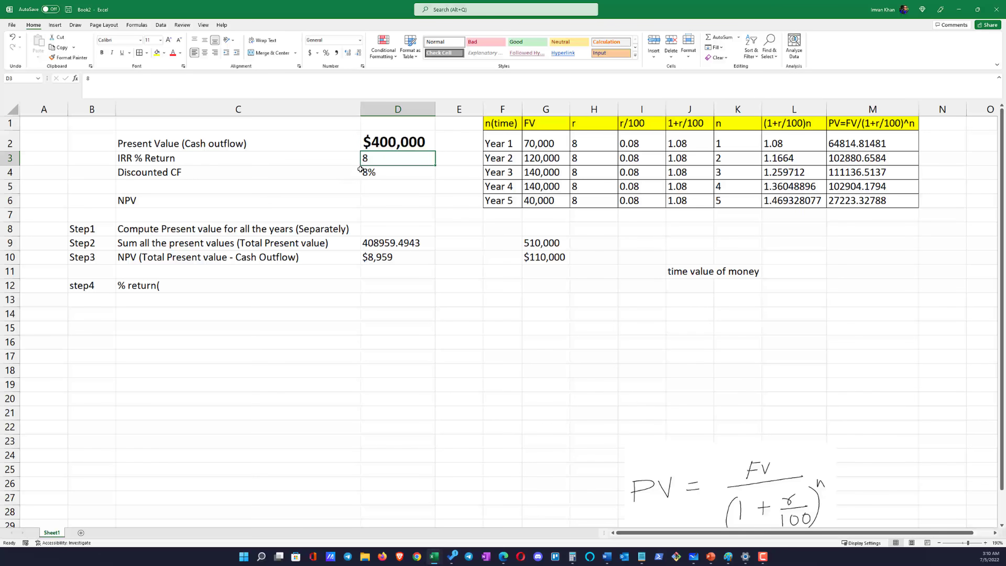
click(396, 198)
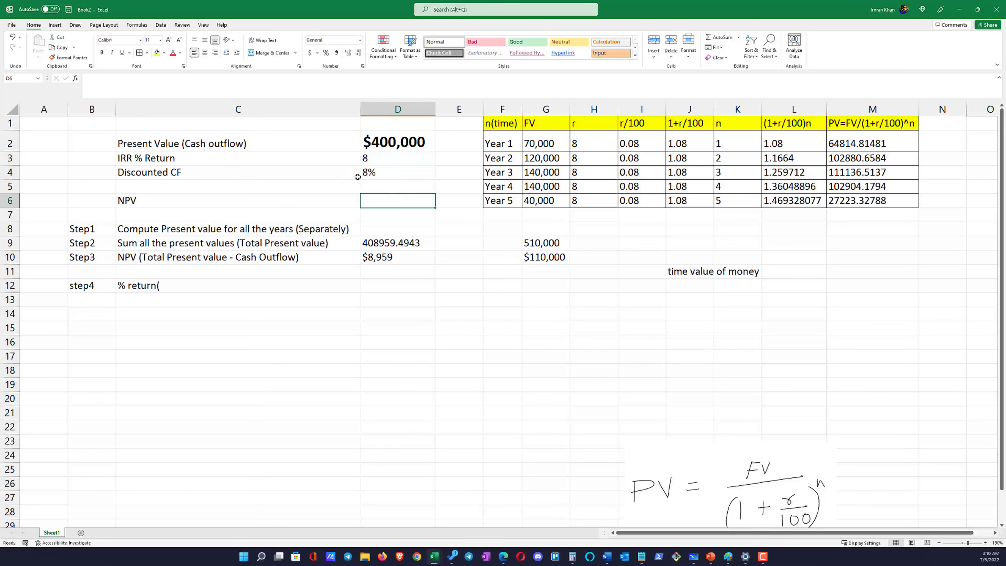
click(361, 175)
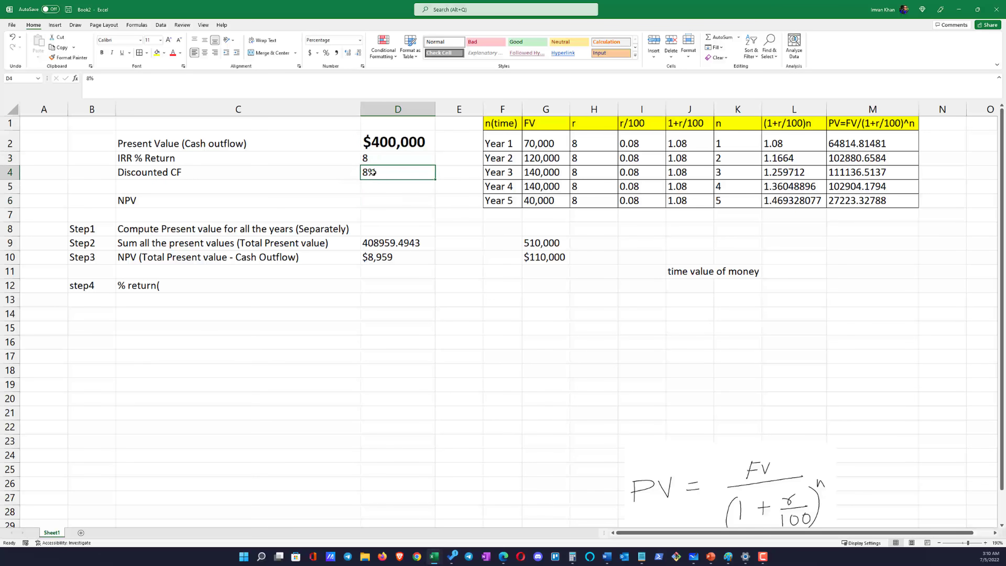
click(373, 159)
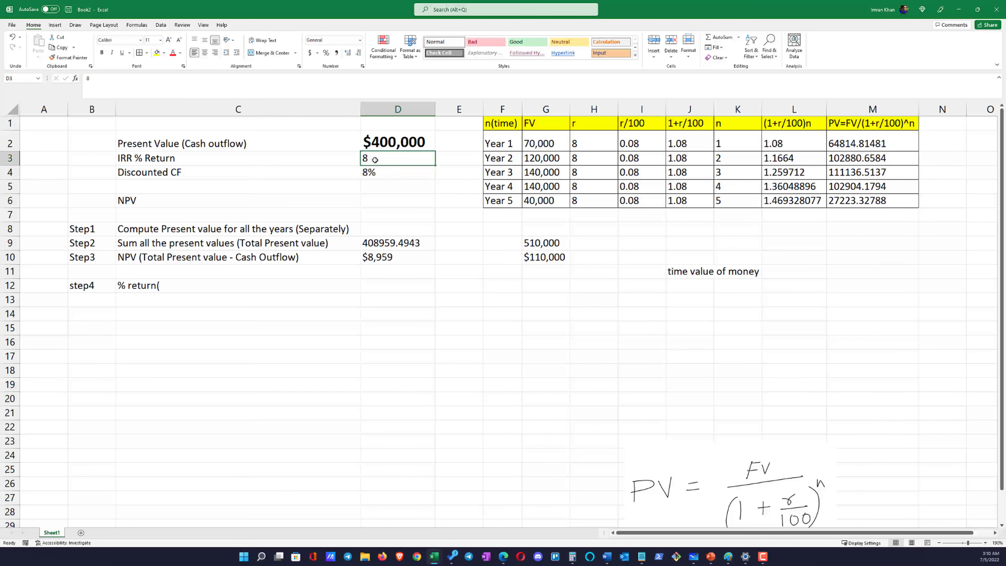
click(373, 177)
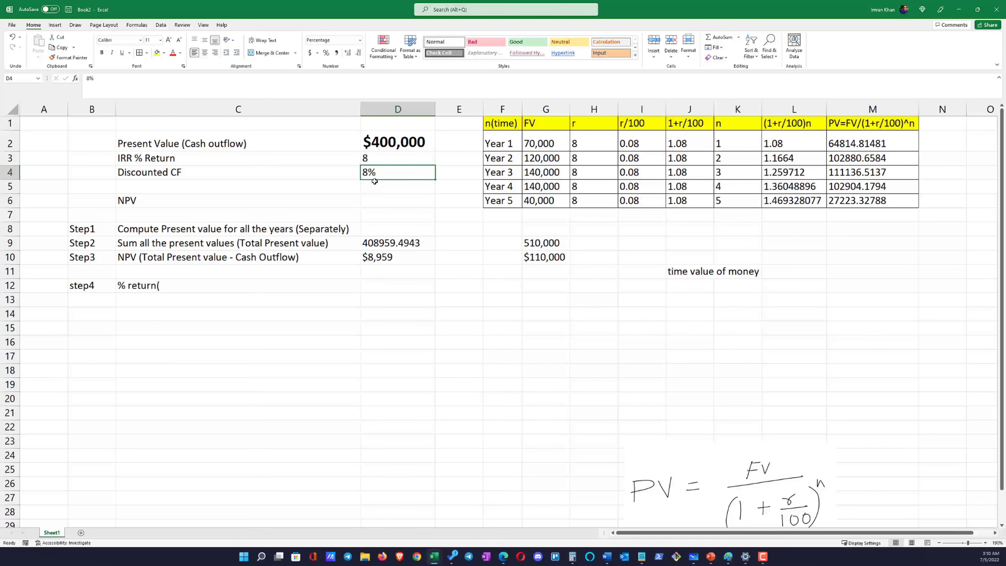
click(379, 162)
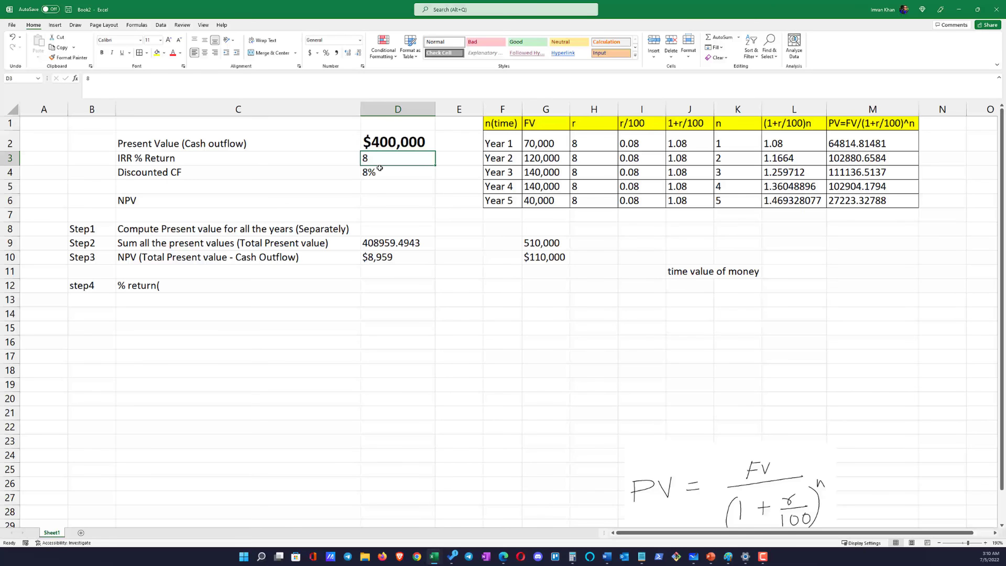
text(9)
key(Return)
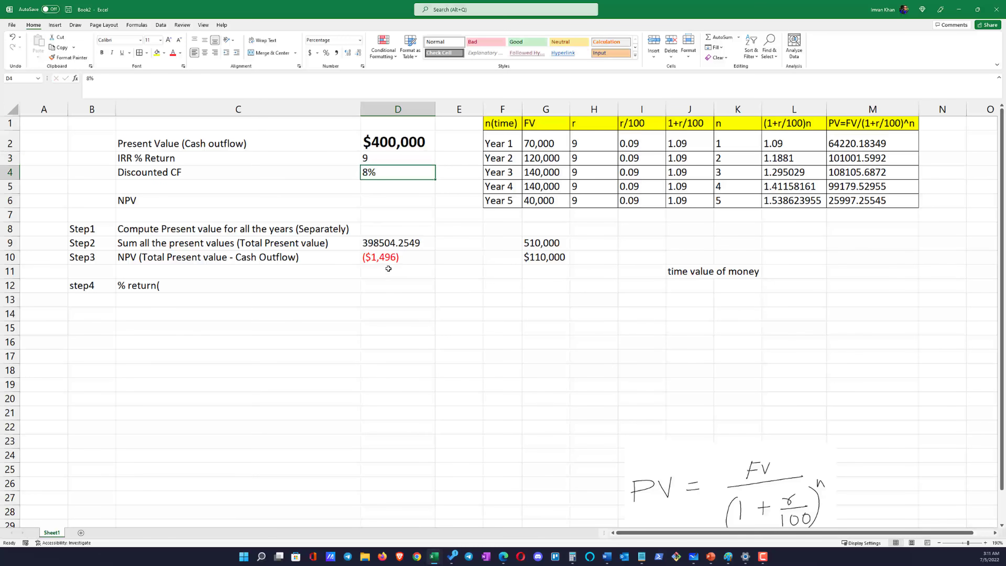
key(Down)
key(Down)
key(Down)
key(Down)
key(Down)
key(Down)
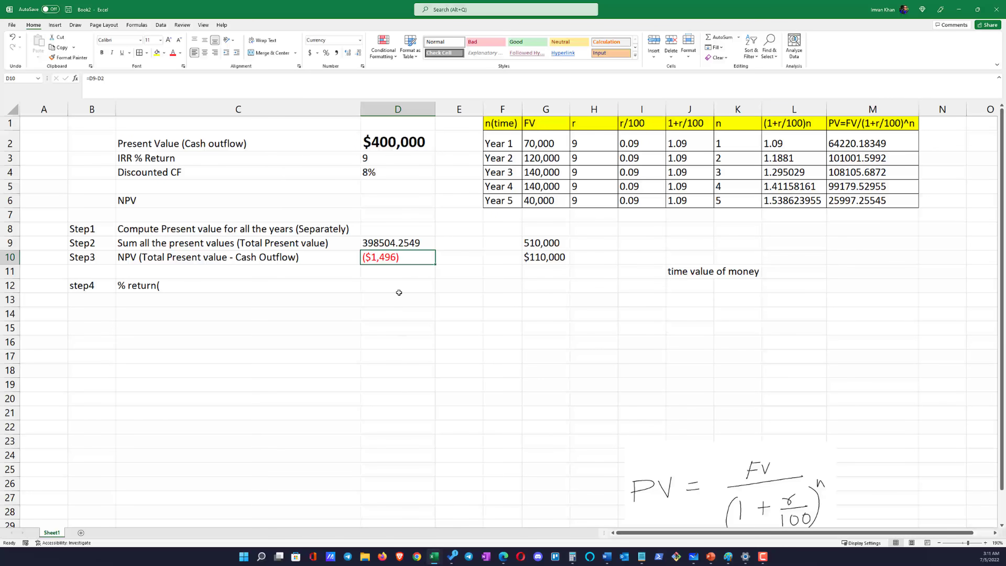
Examine the linked yearly rates in H2:H6, the present values in M2:M6, and the total present value and NPV in D9:D10
drag(584, 147, 584, 200)
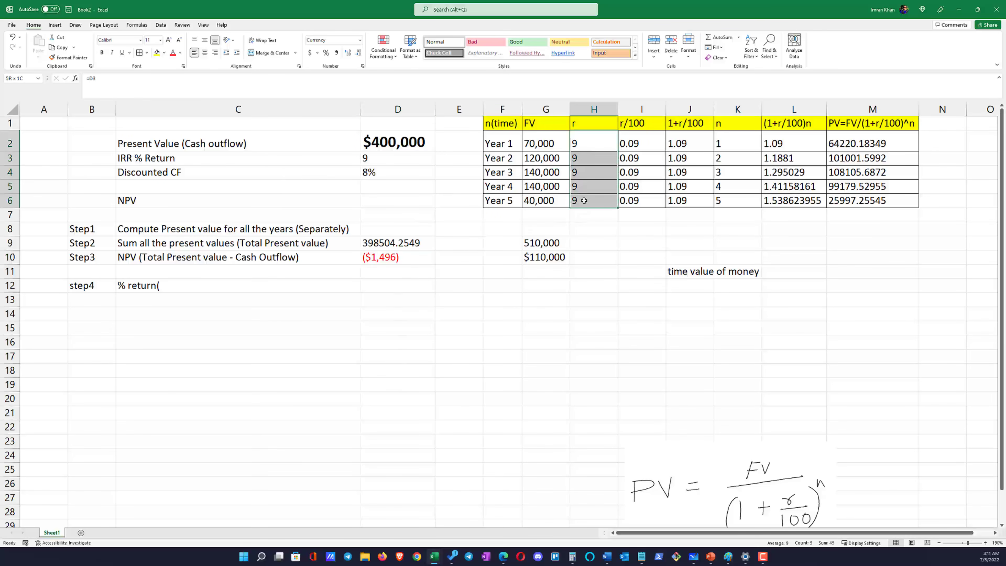
click(371, 163)
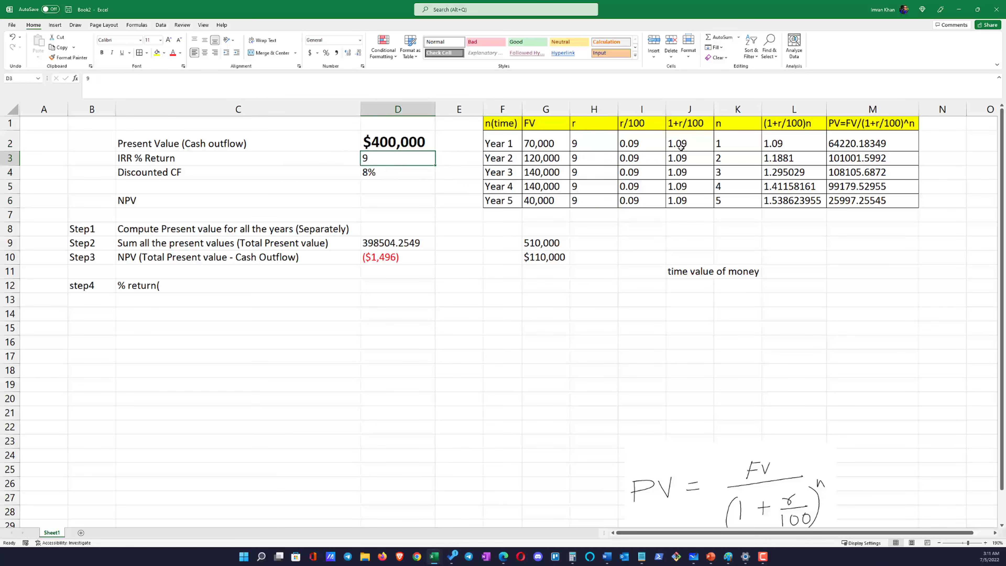
drag(680, 145, 847, 196)
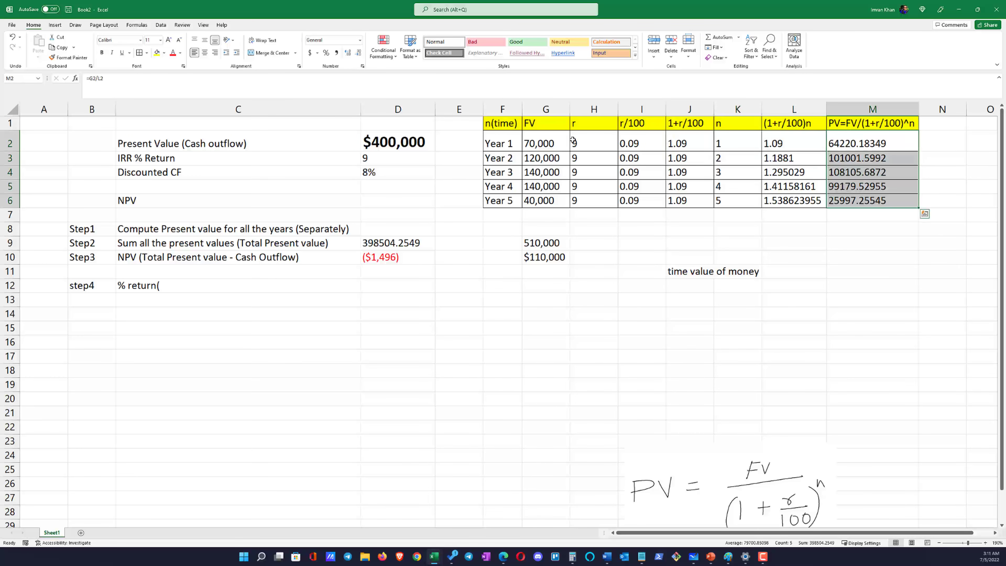
drag(578, 138, 587, 198)
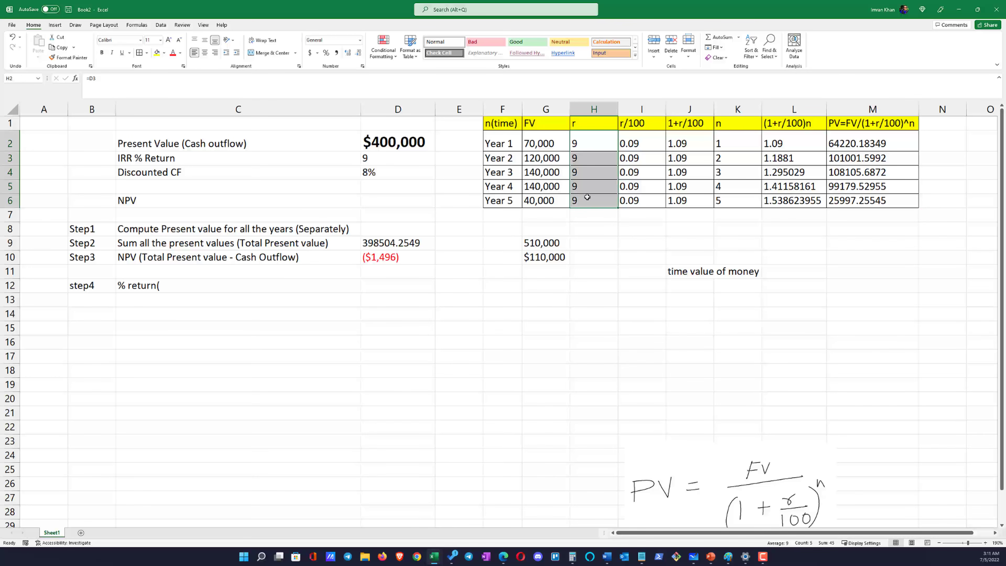
click(390, 259)
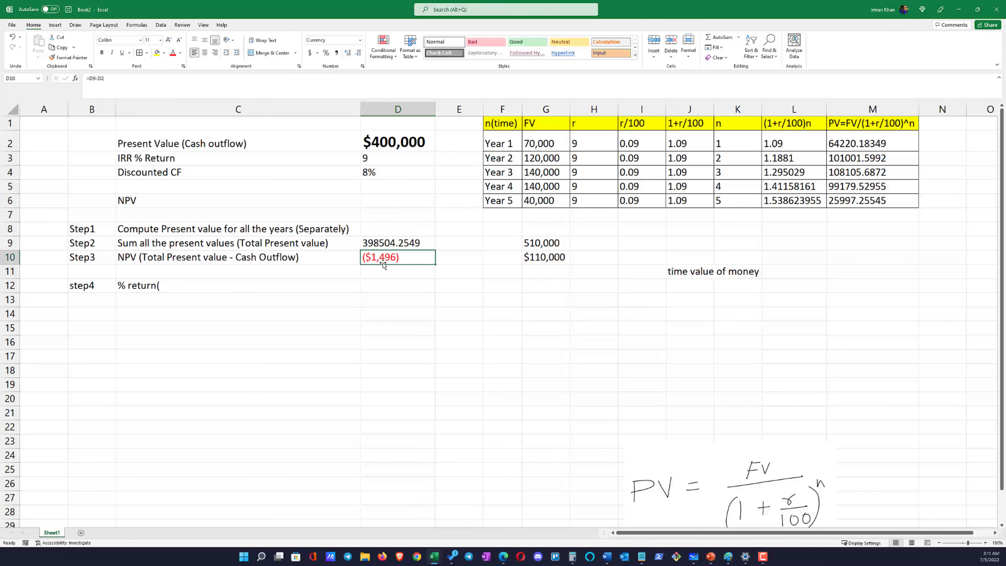
click(379, 246)
click(380, 258)
Set the IRR % Return in D3 to 7 and check the NPV in D10
click(381, 159)
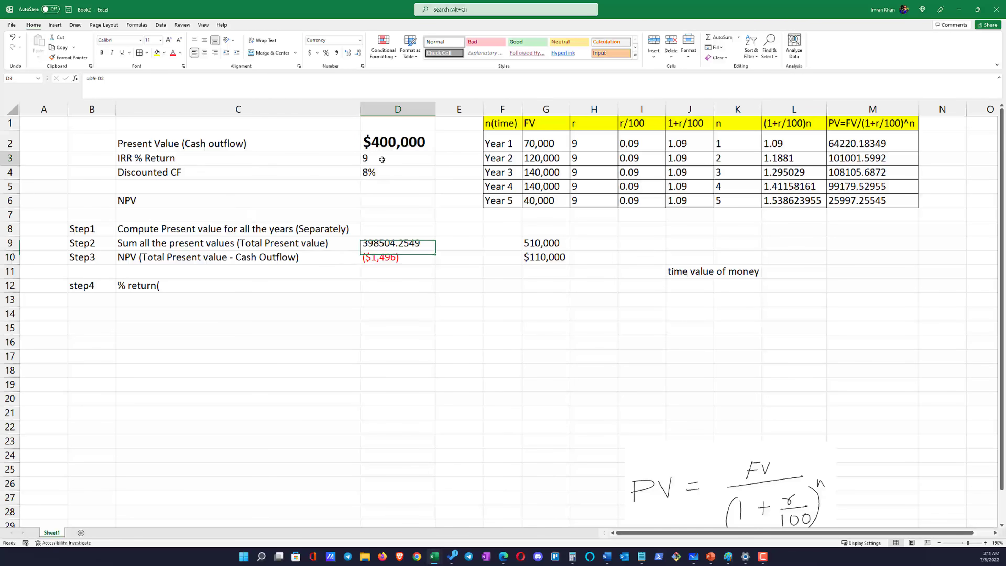
text(7)
key(Return)
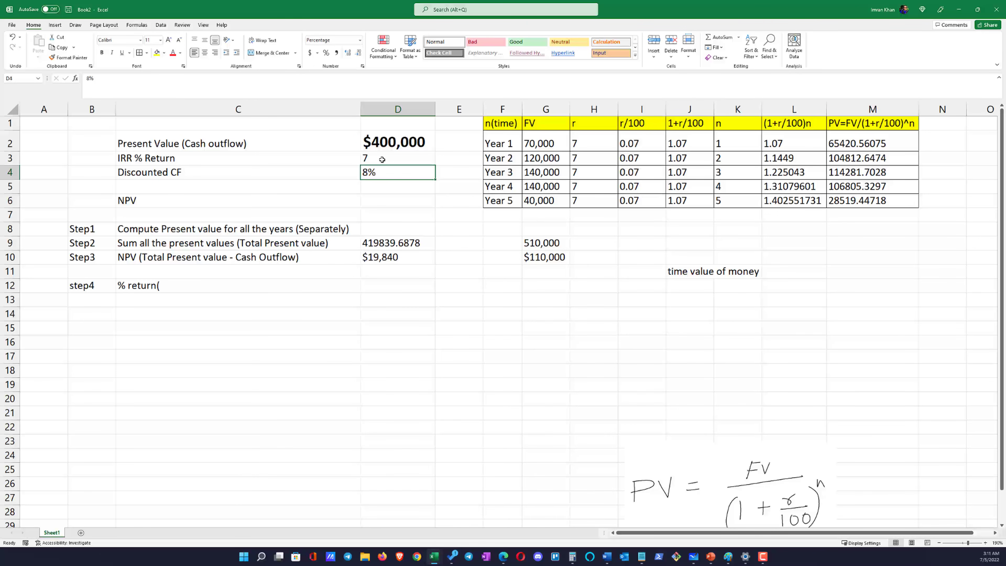
click(380, 258)
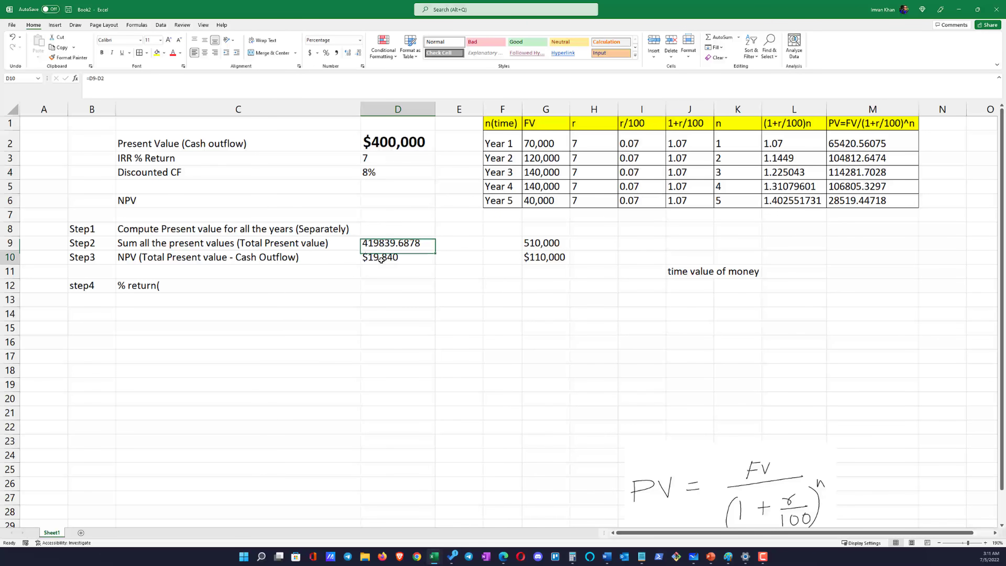
Try 8 and then 9 as the IRR % Return in D3 and check the NPV in D10
click(369, 158)
text(8)
key(Return)
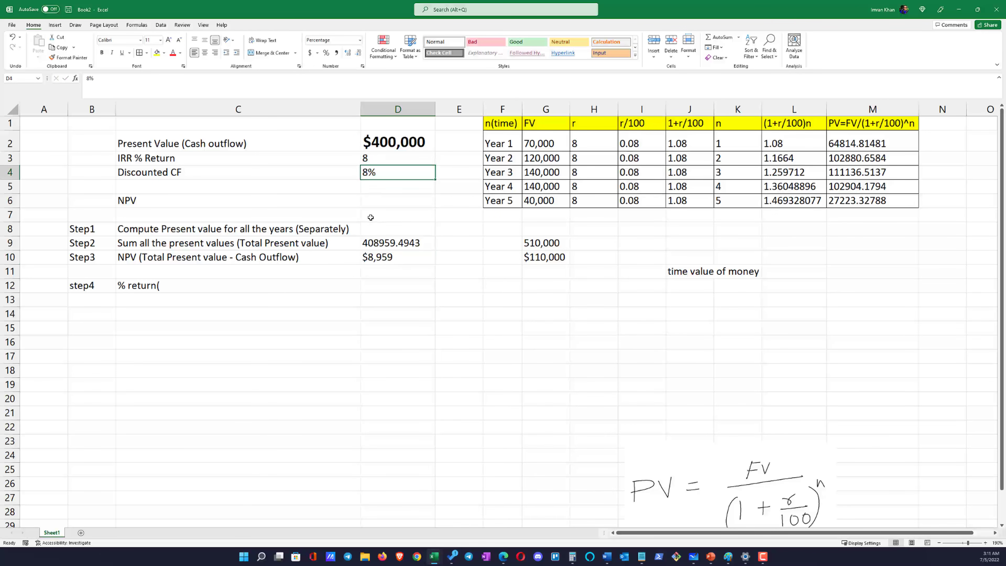
click(372, 158)
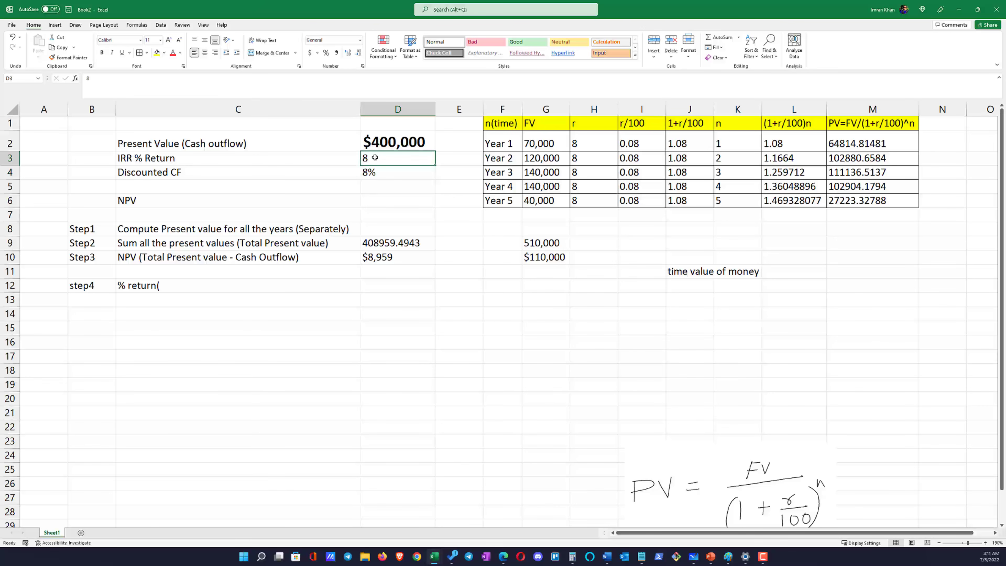
text(9)
key(Return)
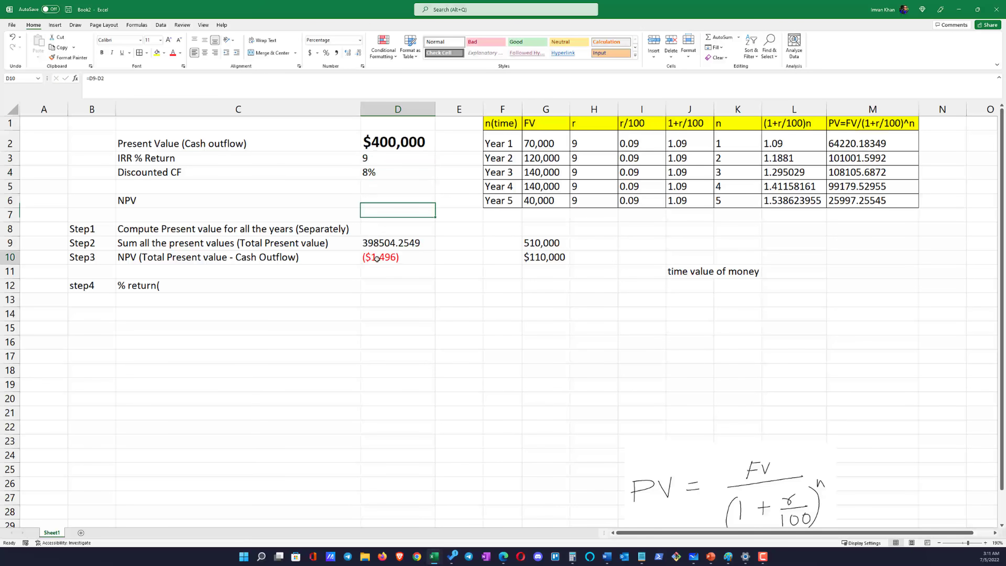
click(378, 256)
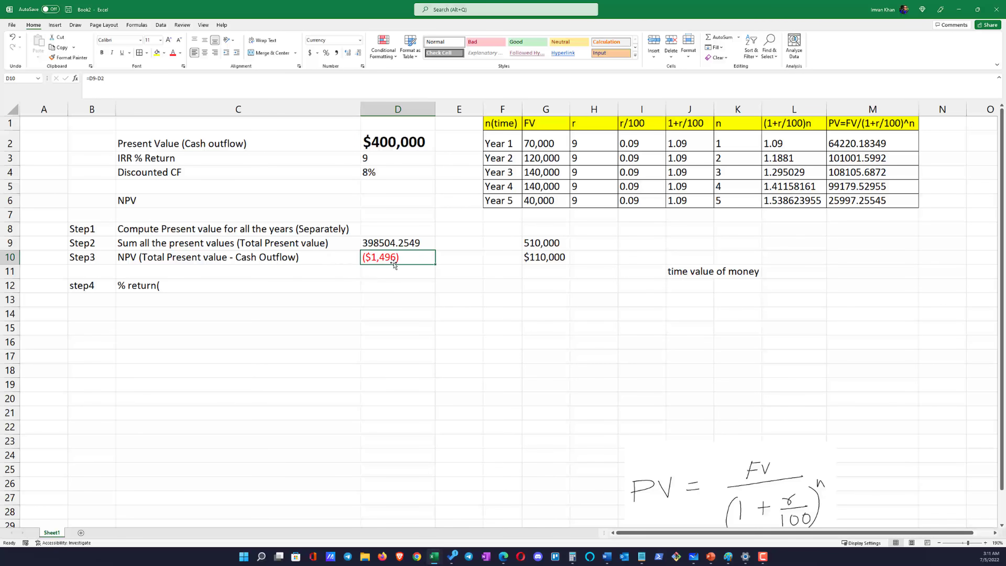
Copy the number format of the total present value in D9 to the NPV in D10 and remove its decimal places
click(397, 243)
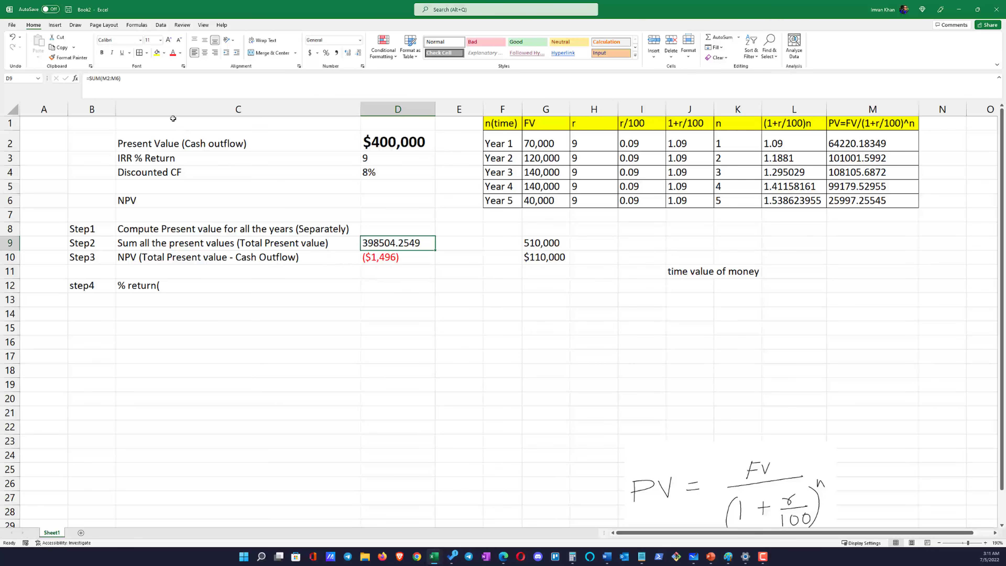
click(71, 58)
click(397, 257)
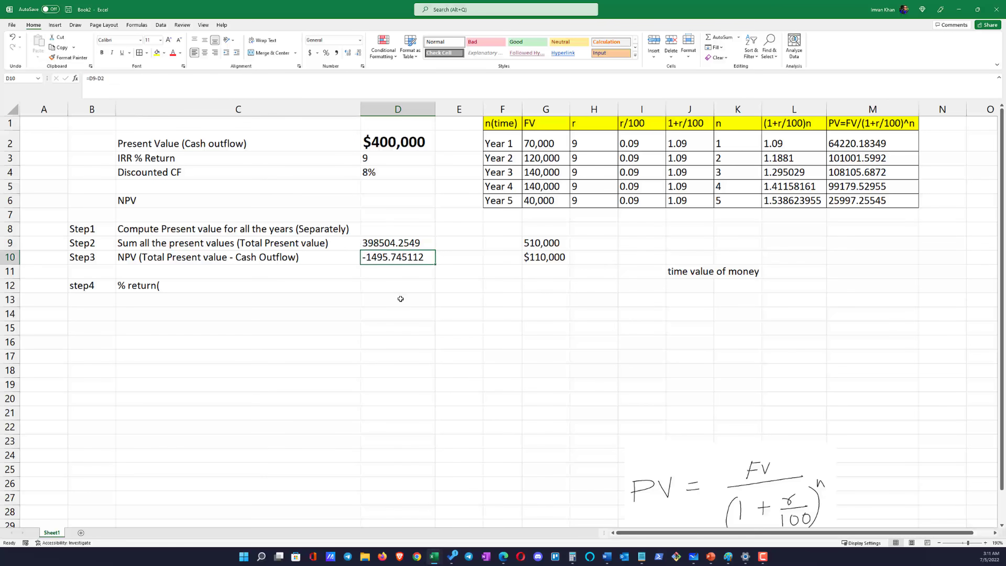
click(401, 299)
click(396, 256)
click(398, 272)
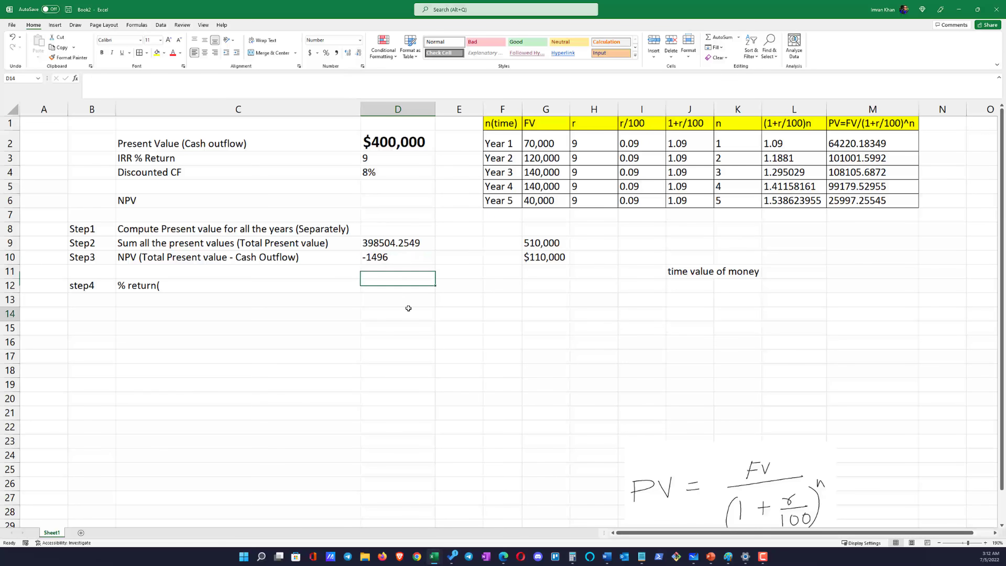
click(403, 308)
Make the NPV value in D10 bold
click(383, 260)
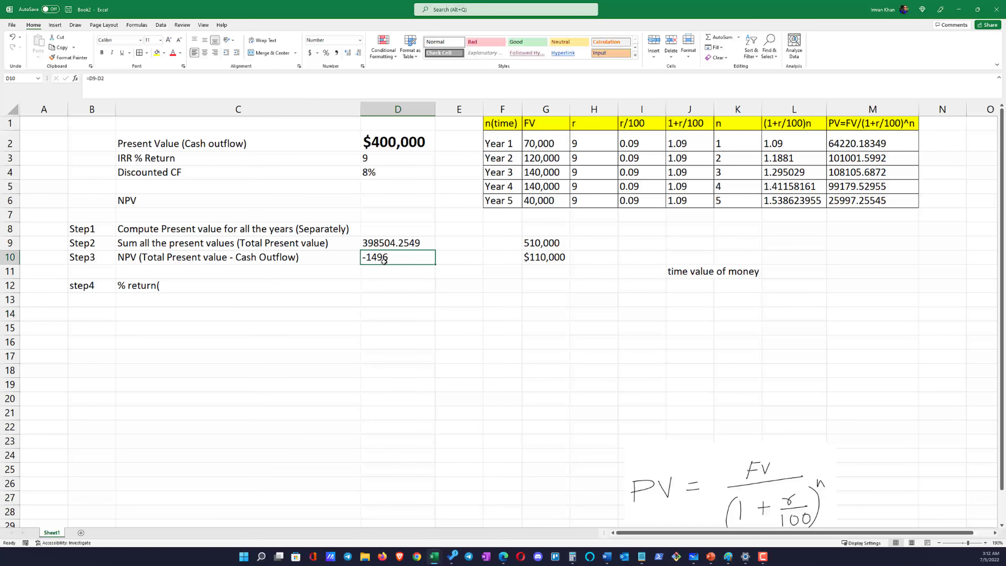
key(ctrl+b)
click(396, 313)
click(392, 258)
Examine how the IRR % Return in D3 relates to the NPV in D10
click(376, 158)
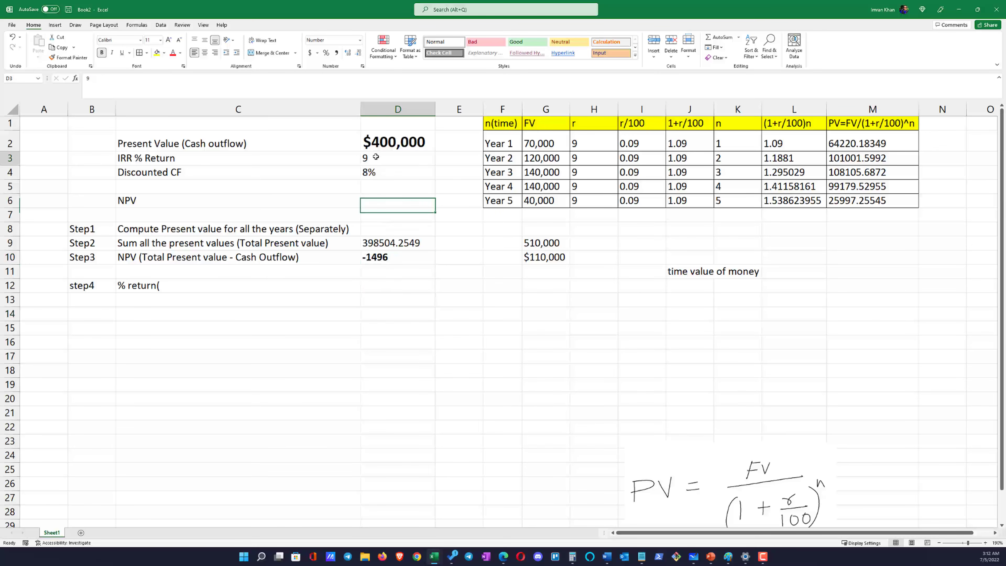
click(377, 256)
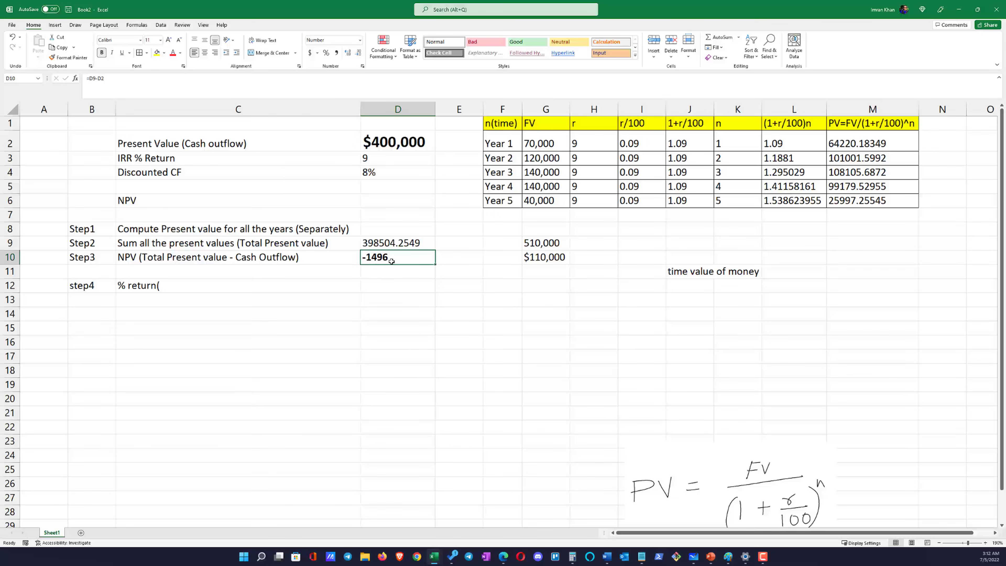
key(Up)
click(372, 157)
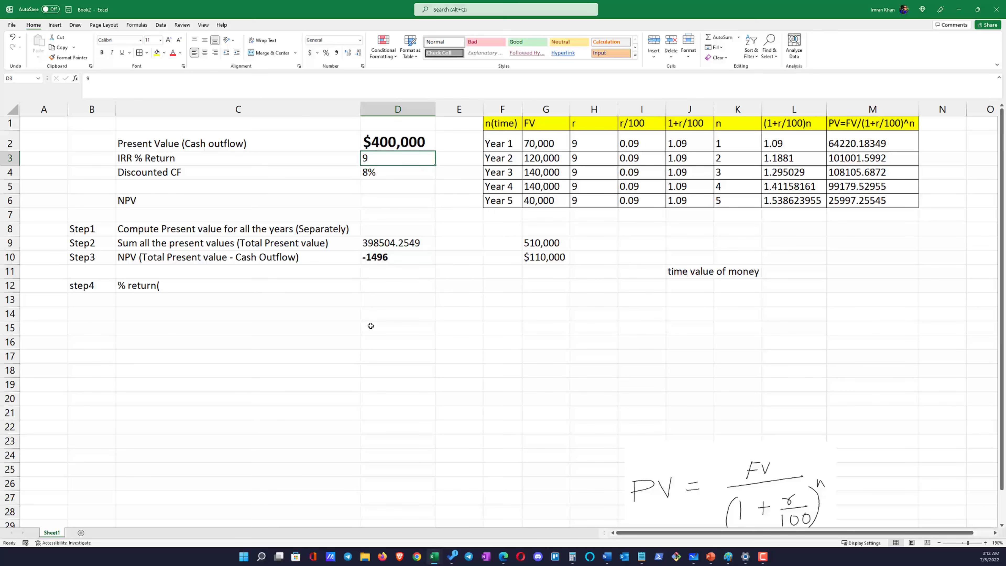
click(124, 158)
click(383, 164)
click(216, 255)
click(375, 258)
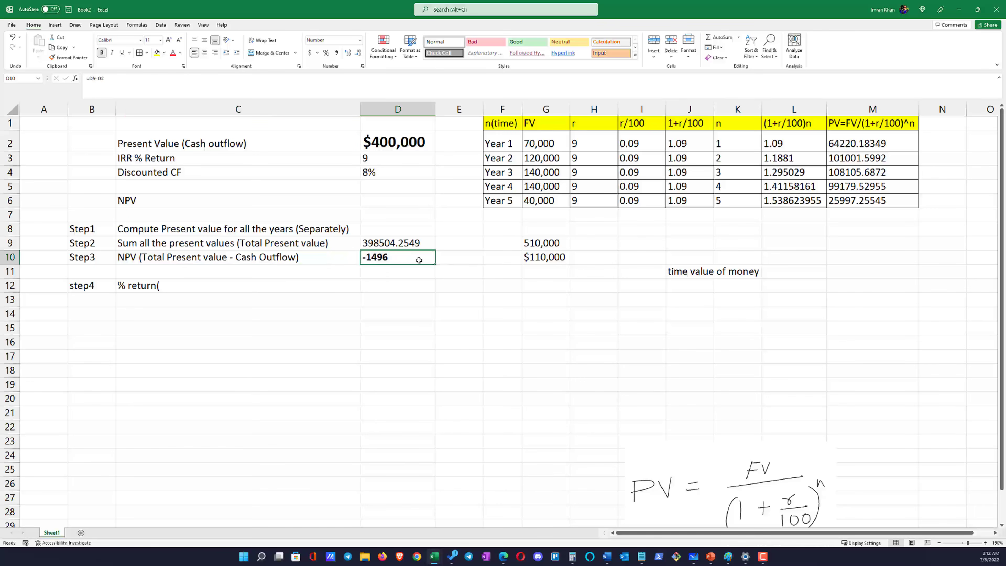
Enter 0 in E10 beside the NPV as the target value
click(440, 260)
text(0)
key(Return)
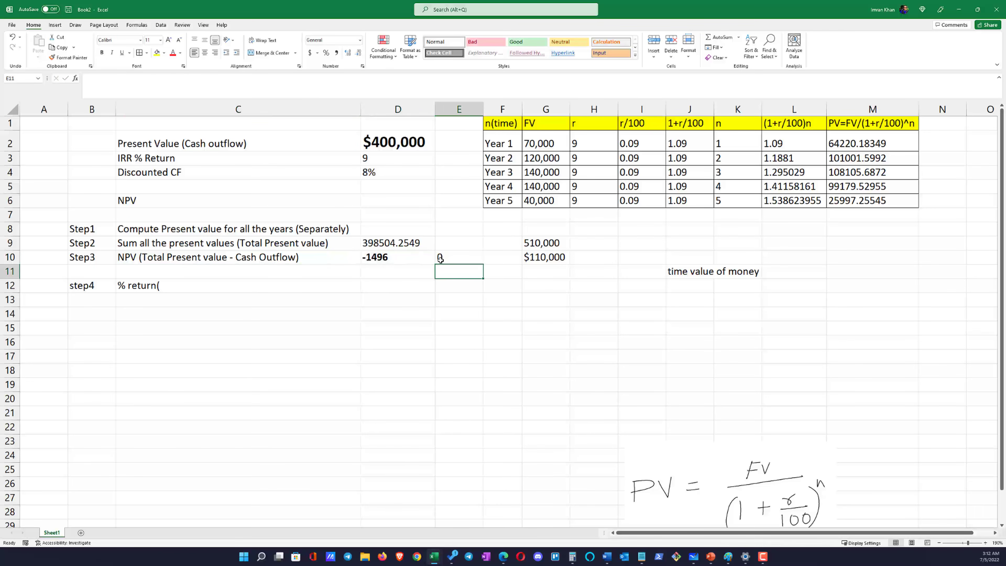
Try 8.5 as the IRR % Return in D3 and compare the NPV in D10 with the target in E10
click(378, 155)
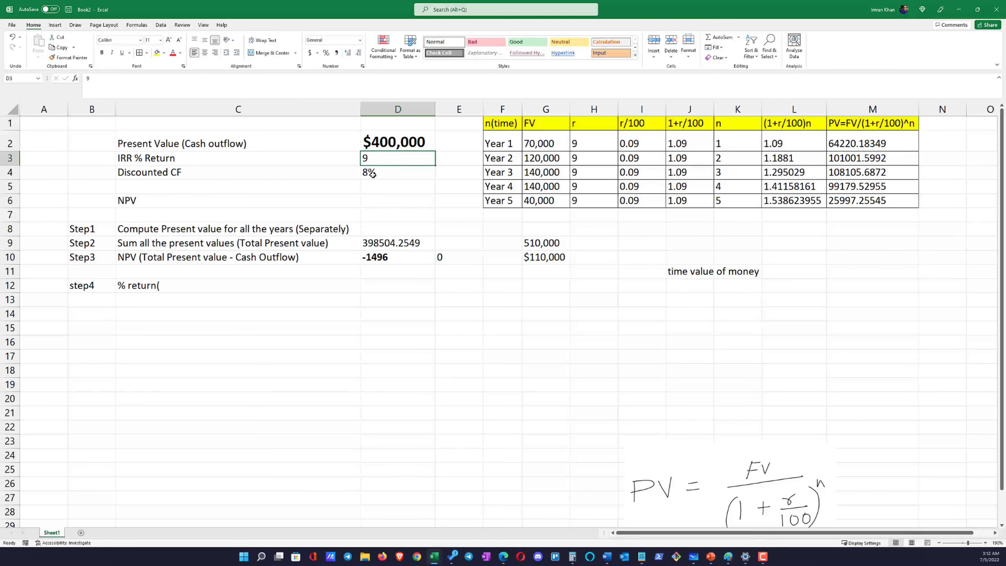
click(380, 255)
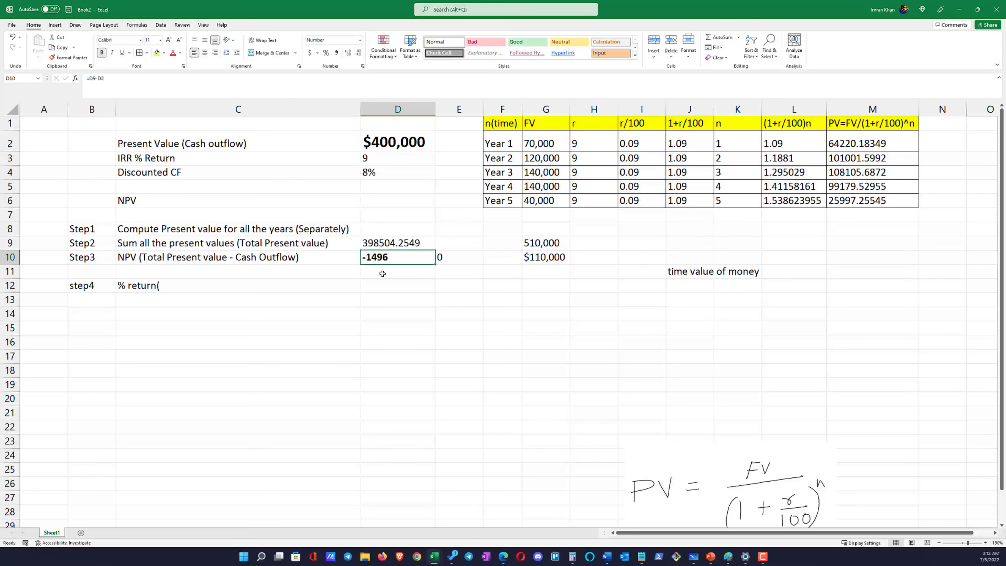
click(447, 261)
click(418, 256)
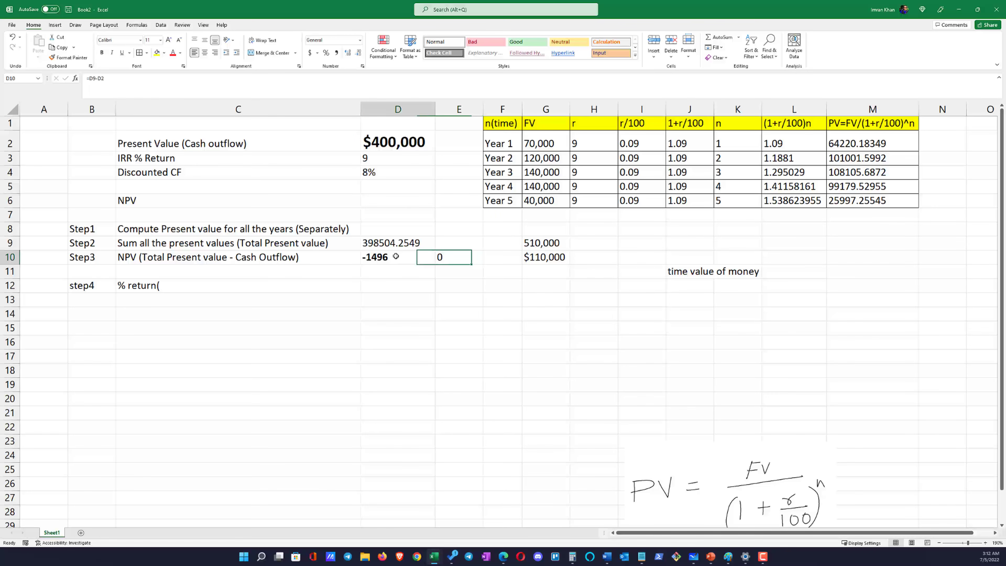
click(386, 156)
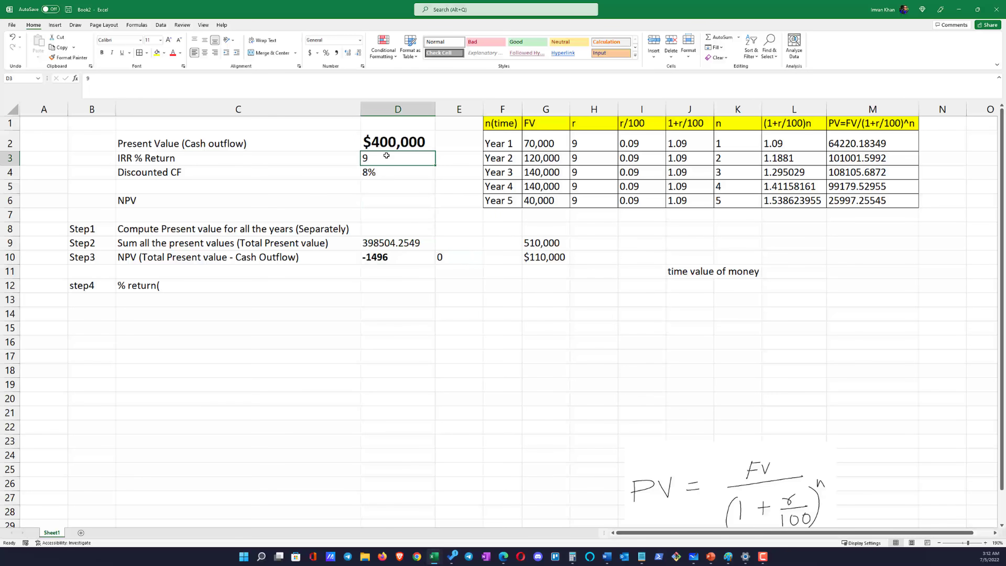
text(8.5)
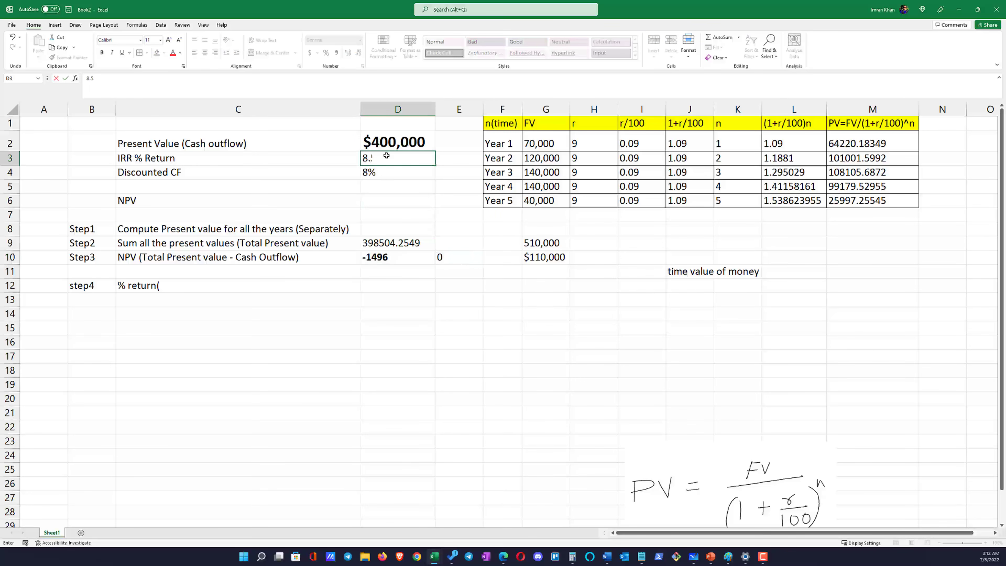
key(Return)
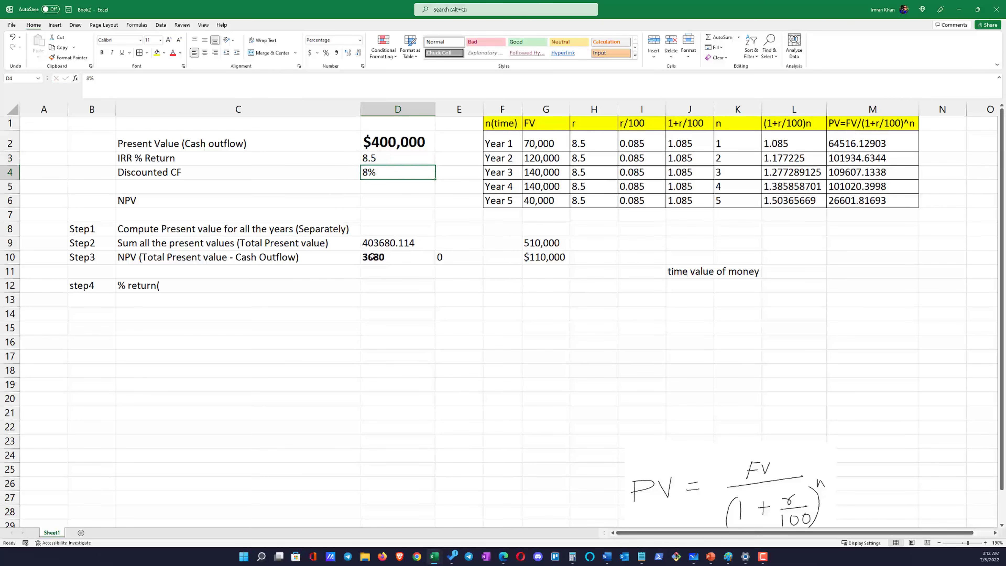
click(384, 257)
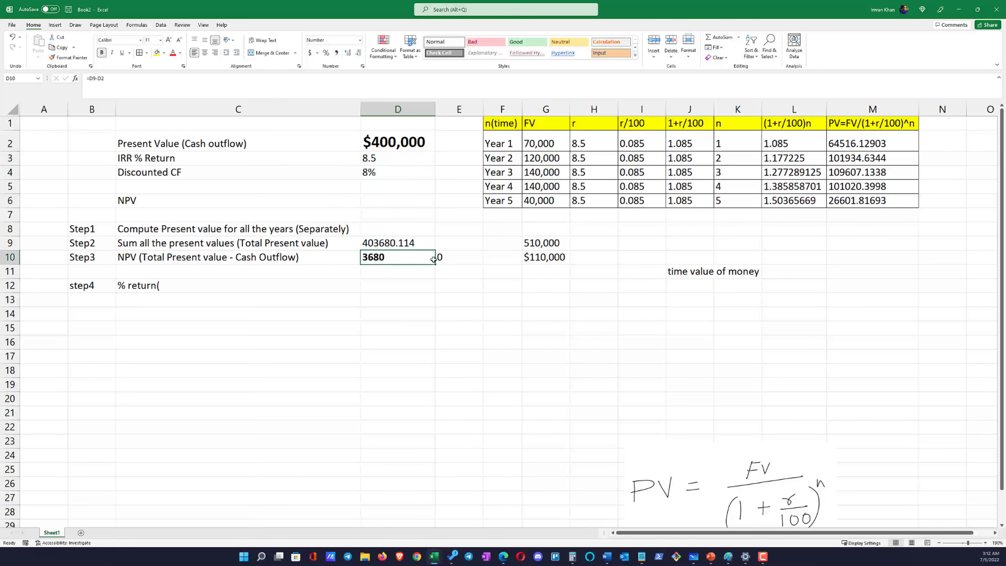
mouse_move(447, 257)
mouse_down()
mouse_move(422, 263)
mouse_move(440, 257)
mouse_up()
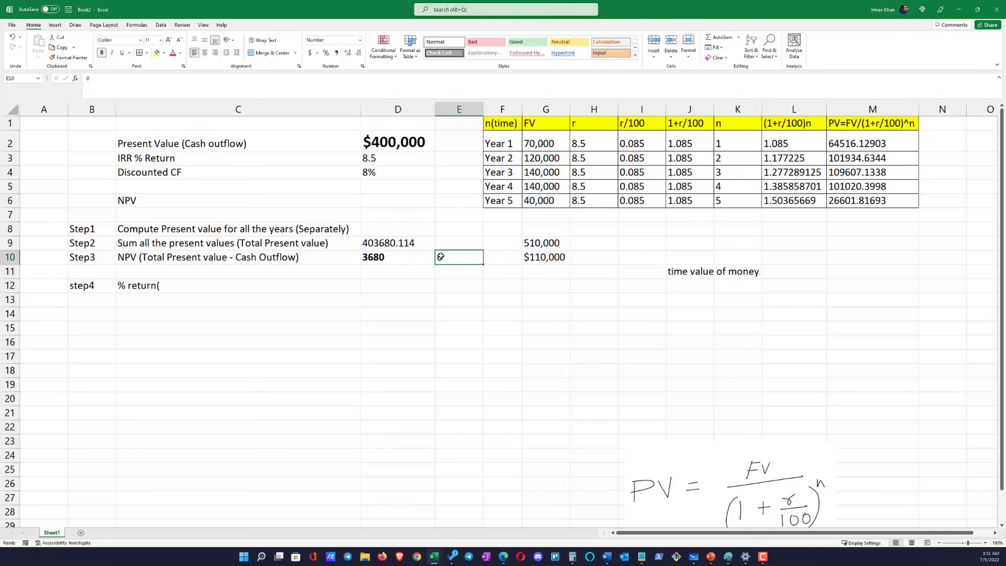
Try 8.8 as the IRR % Return in D3 and check the NPV in D10
click(379, 156)
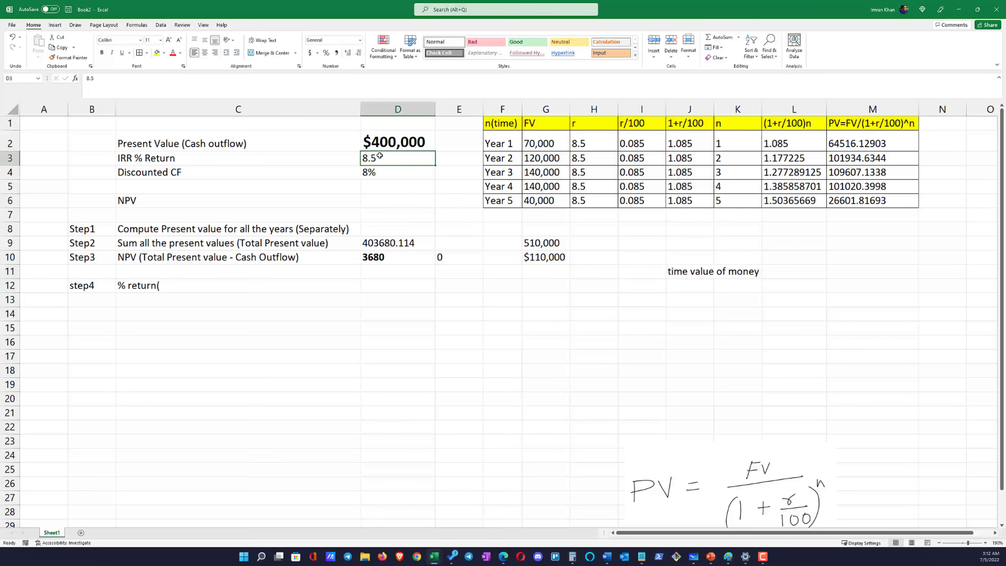
text(8.8)
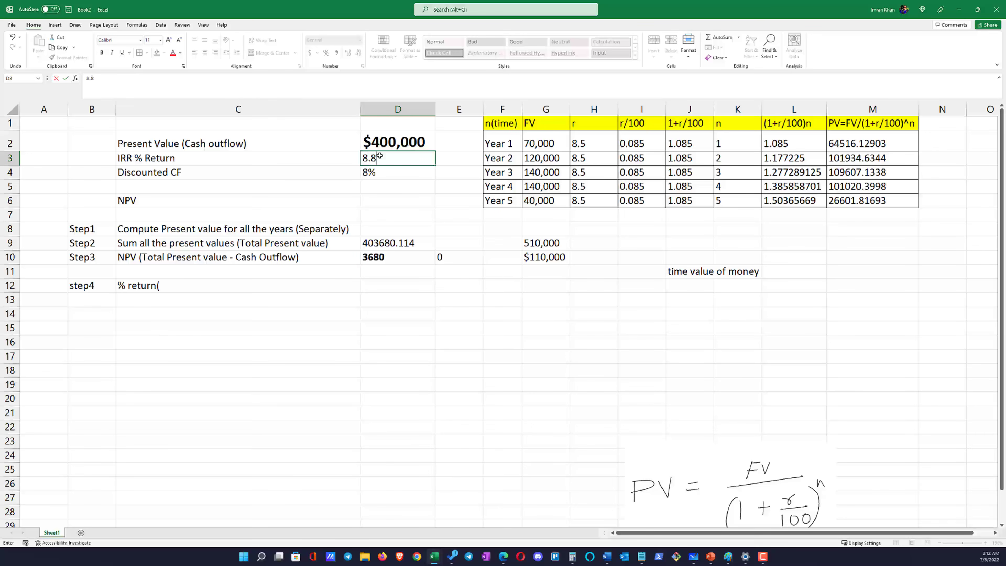
key(Return)
click(404, 263)
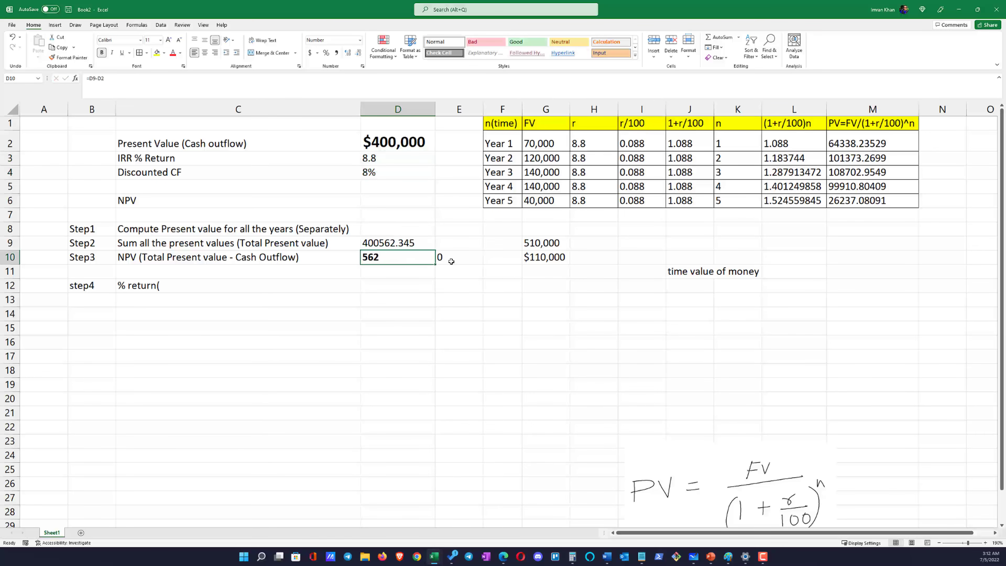
Try 8.9 as the IRR % Return in D3 and check the NPV in D10
double_click(381, 158)
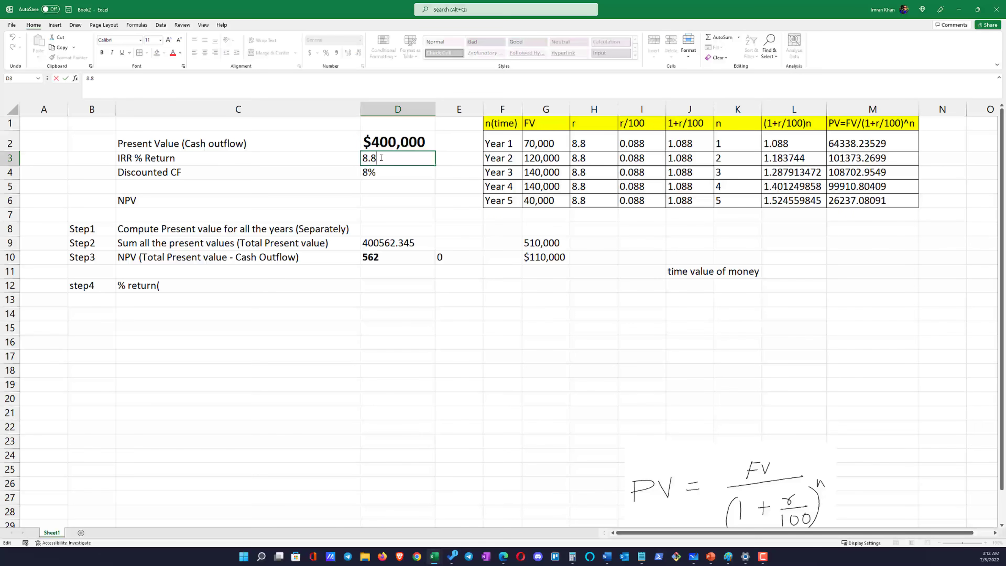
text(9)
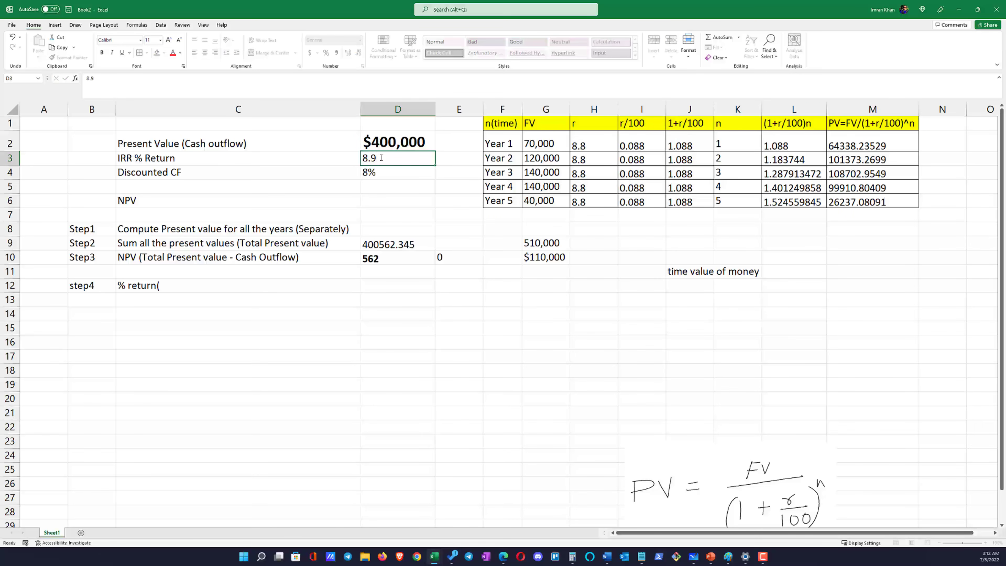
key(Return)
click(380, 258)
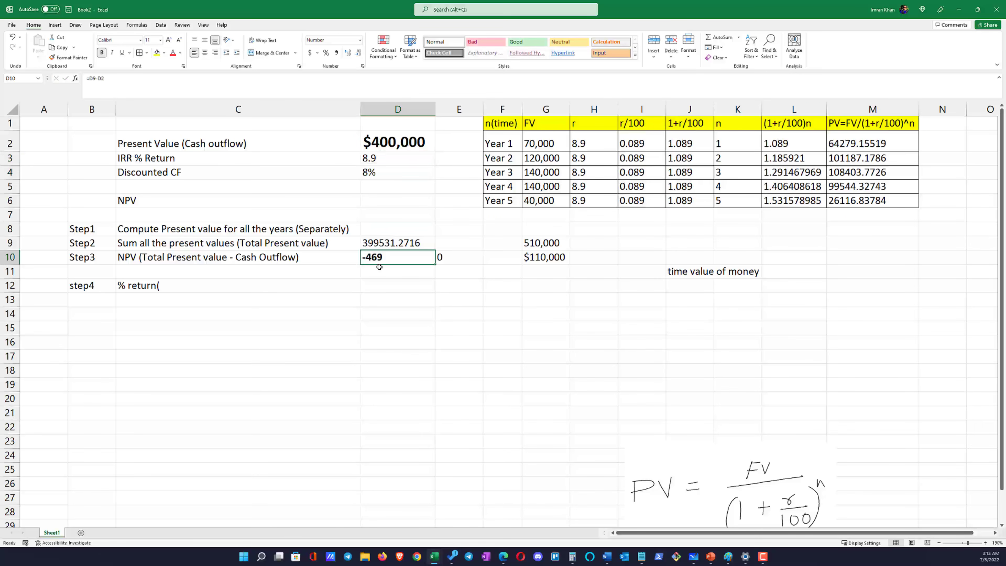
Set the IRR % Return in D3 to 8.85 to bring the NPV closer to 0
double_click(379, 158)
key(BackSpace)
text(85)
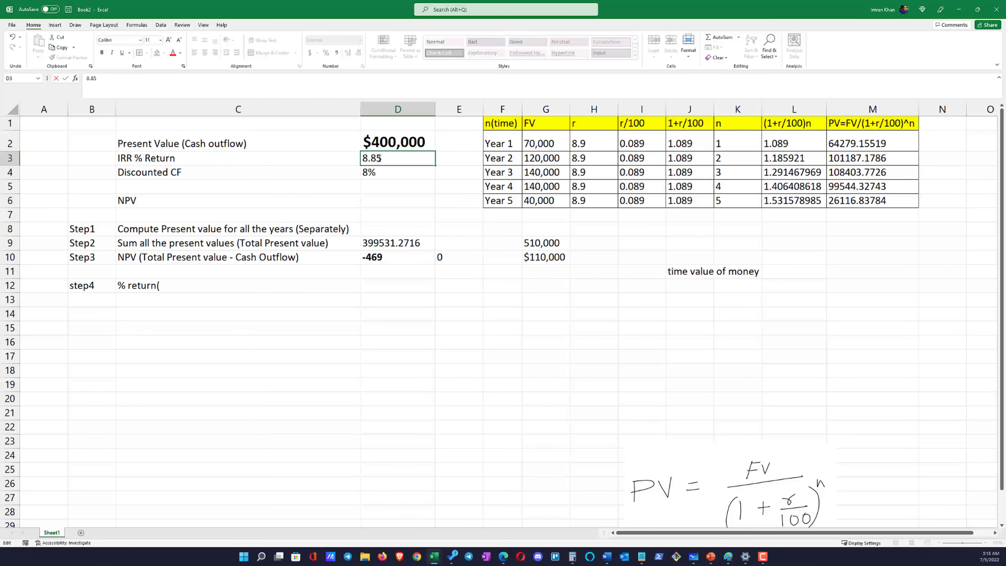
key(Return)
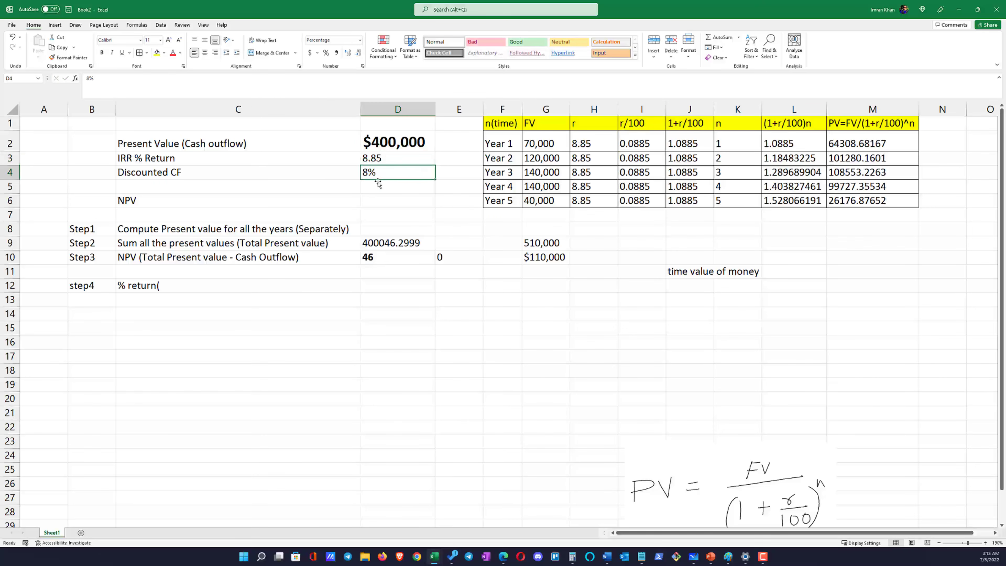
Try 8.855 as the IRR % Return in D3
click(386, 157)
double_click(389, 156)
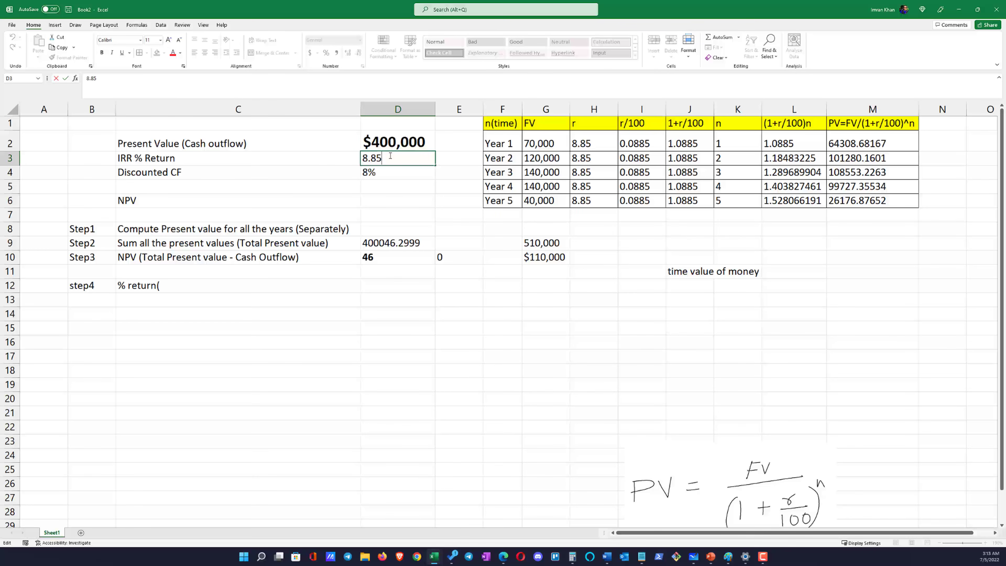
text(5)
key(Return)
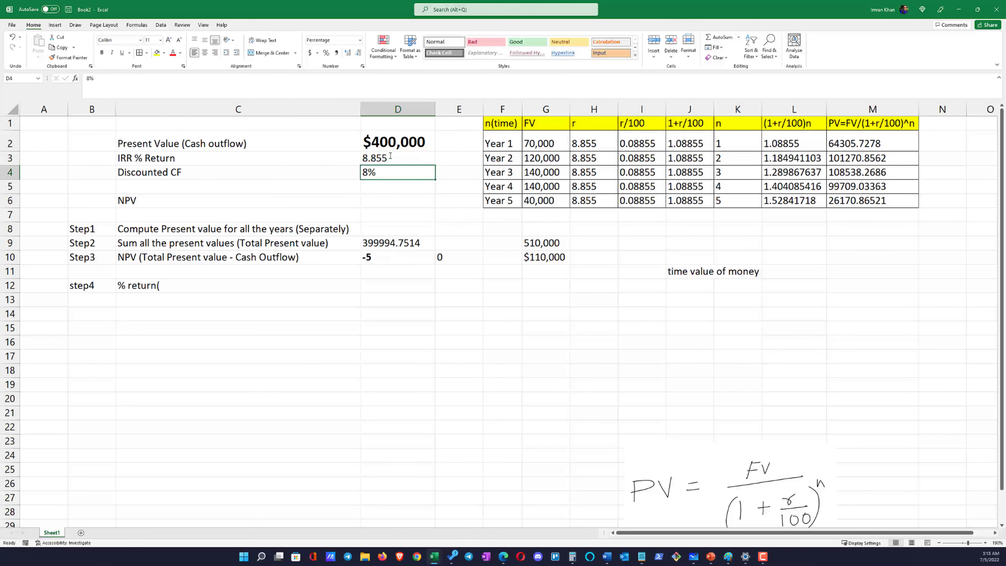
Set the IRR % Return in D3 to 8.854 and check the resulting NPV
double_click(389, 156)
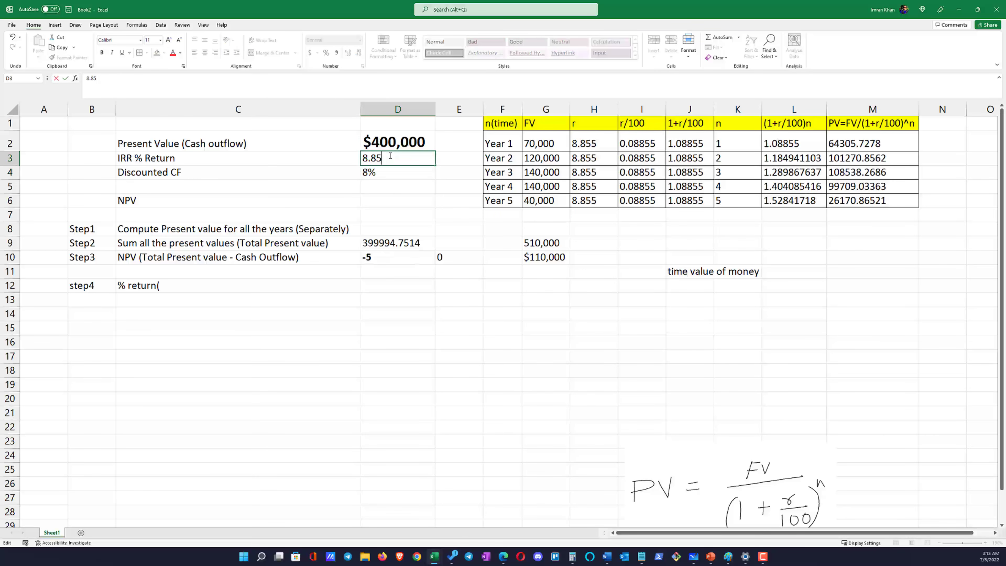
text(4)
key(Return)
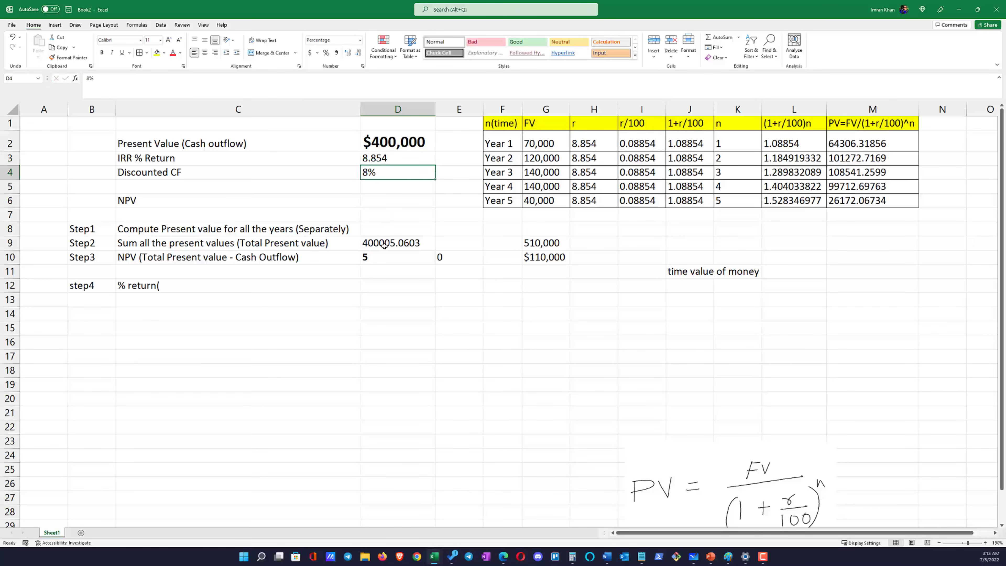
key(Down)
key(Down)
key(Down)
key(Down)
key(Down)
key(Down)
Refine the IRR % Return in D3 to 8.8545 so the NPV matches the target of 0
double_click(395, 157)
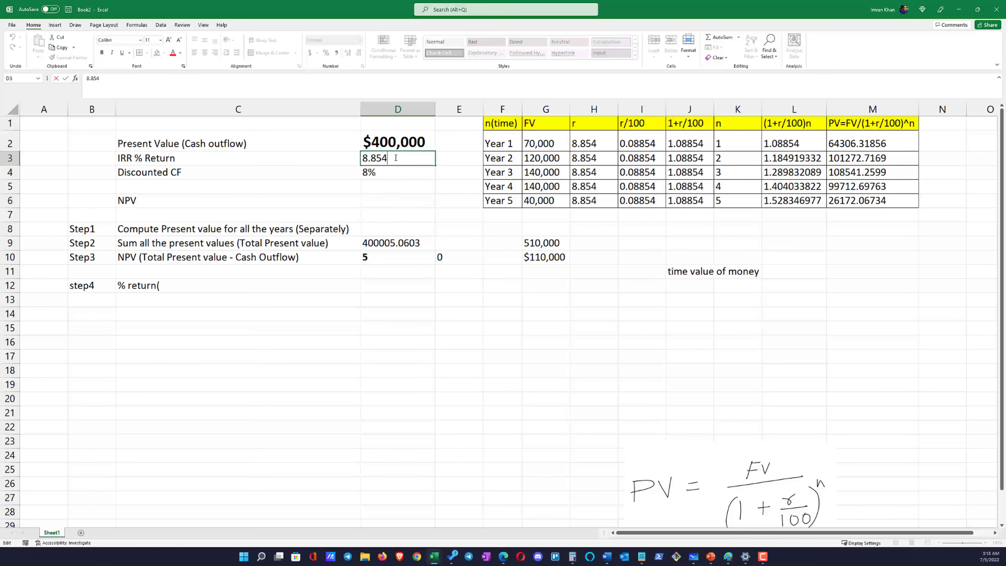
text(5)
key(Return)
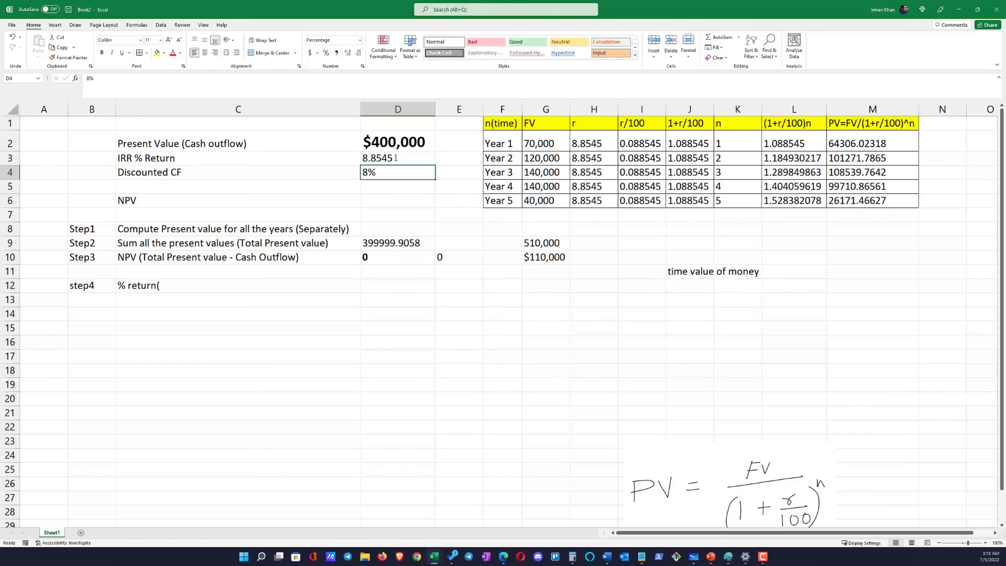
Check how the NPV in row 10 follows from the total present value in D9, the cash outflow in D2 and the IRR % Return
click(375, 256)
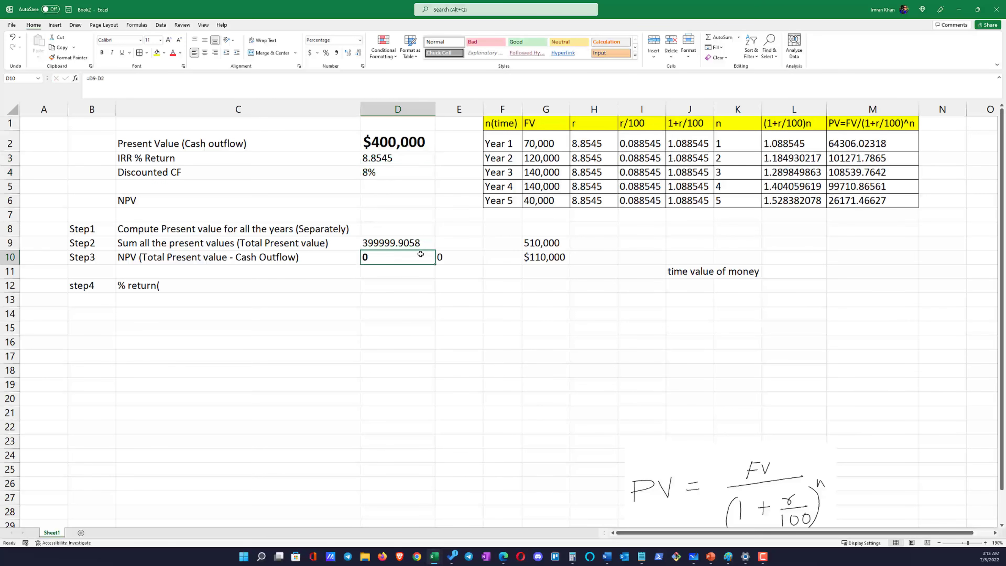
drag(432, 252, 467, 256)
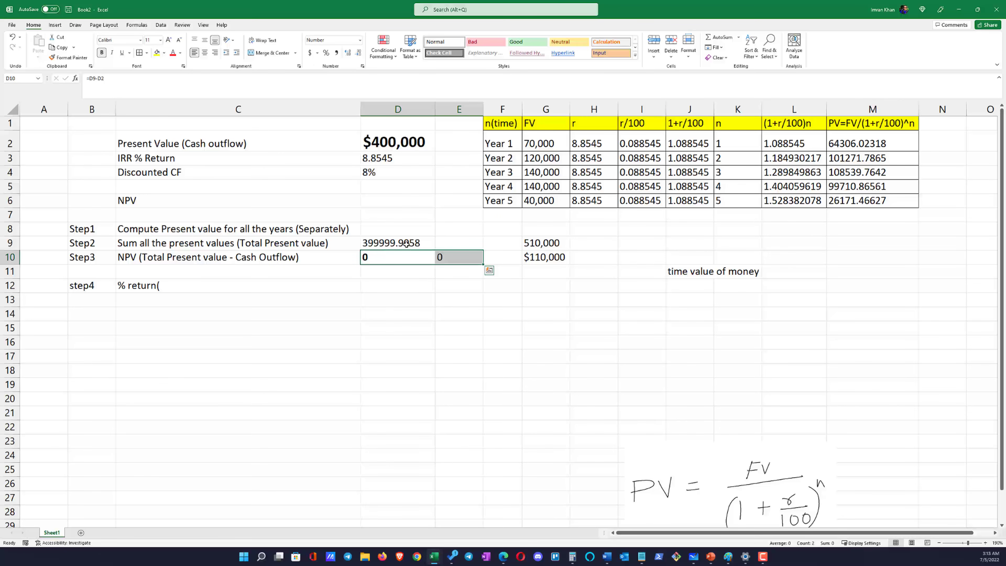
click(396, 243)
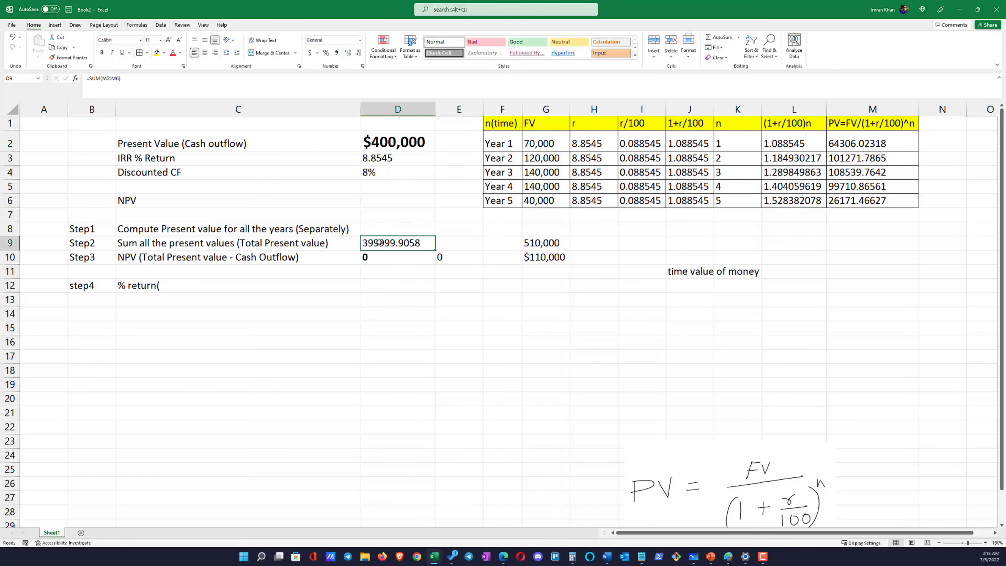
click(394, 143)
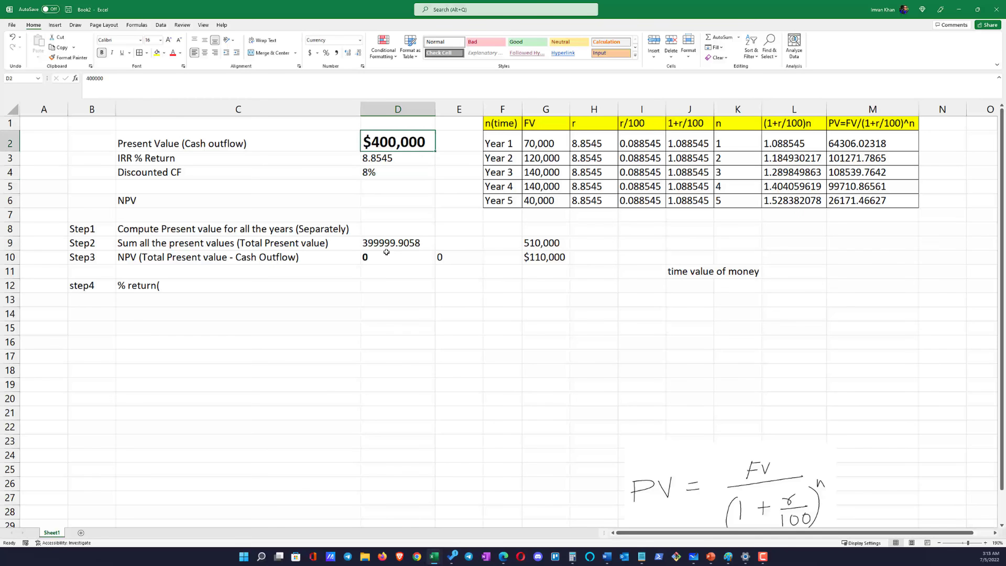
click(390, 256)
click(387, 241)
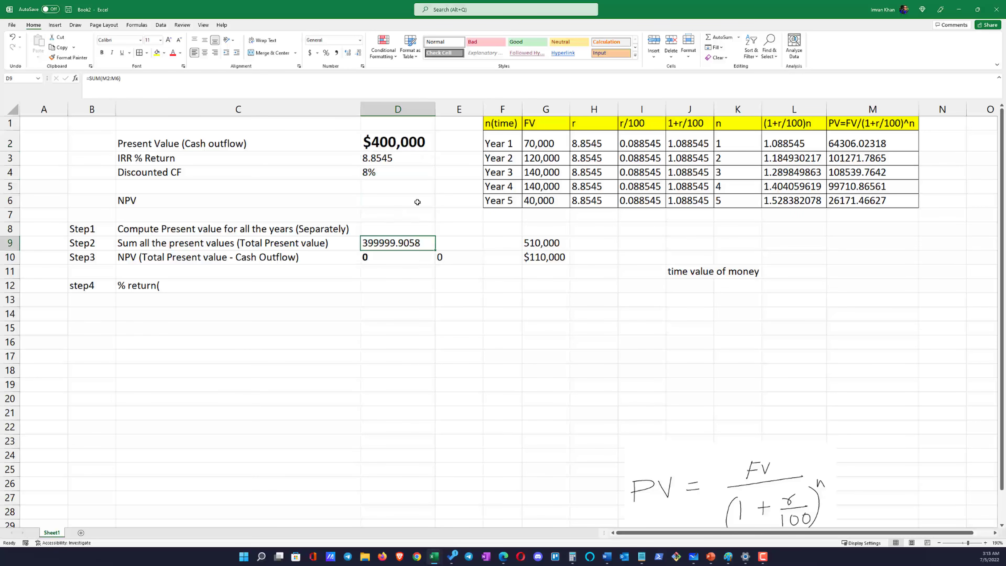
click(396, 141)
click(380, 162)
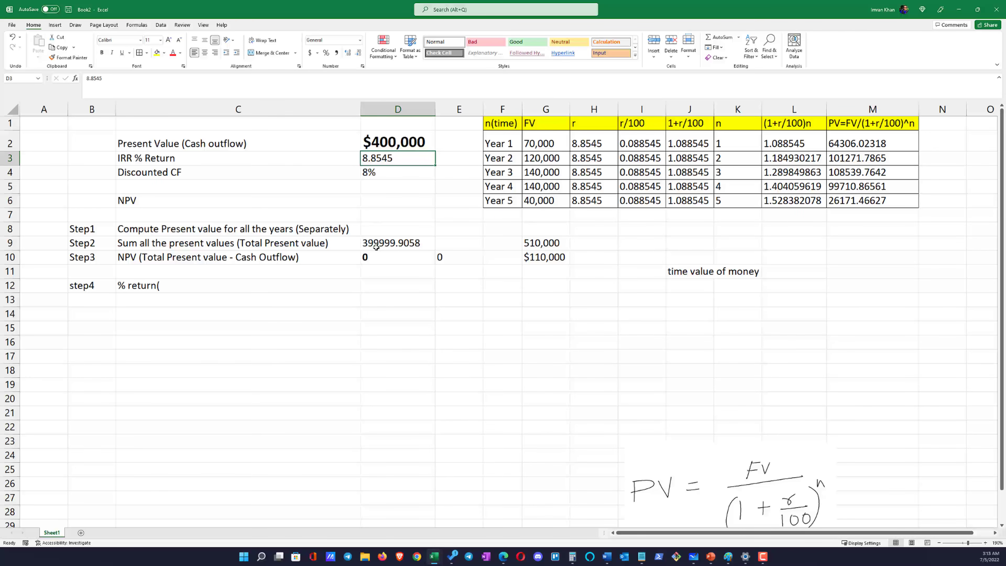
click(376, 257)
drag(440, 256, 441, 257)
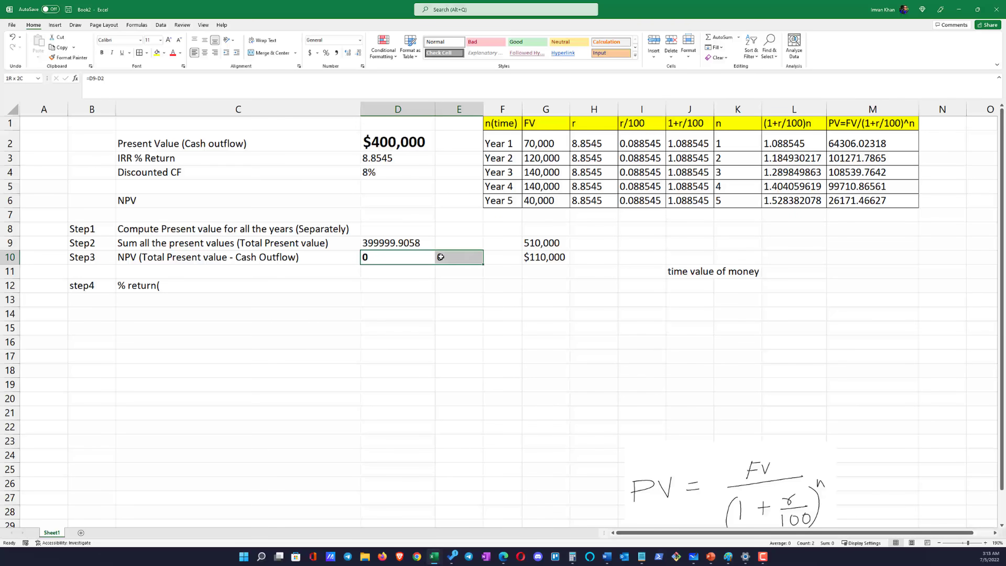
Try formatting the IRR % Return in D3 as a percentage, and undo the format change
click(377, 157)
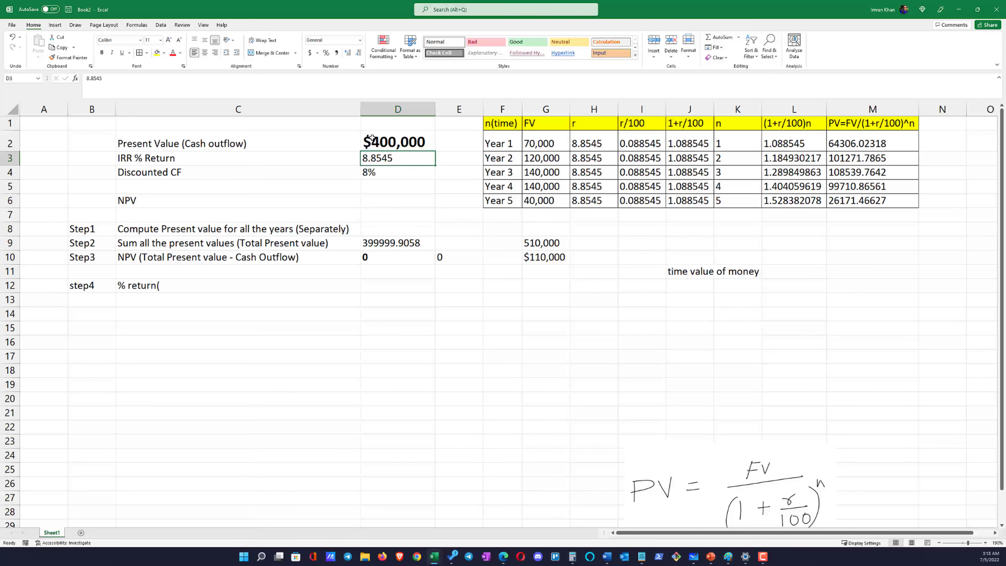
key(ctrl+shift+5)
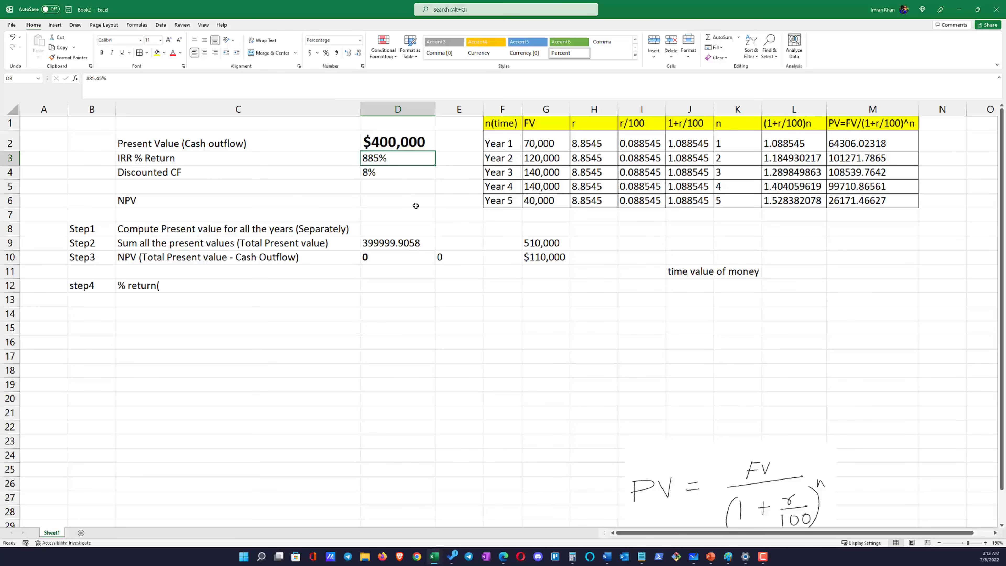
key(ctrl+z)
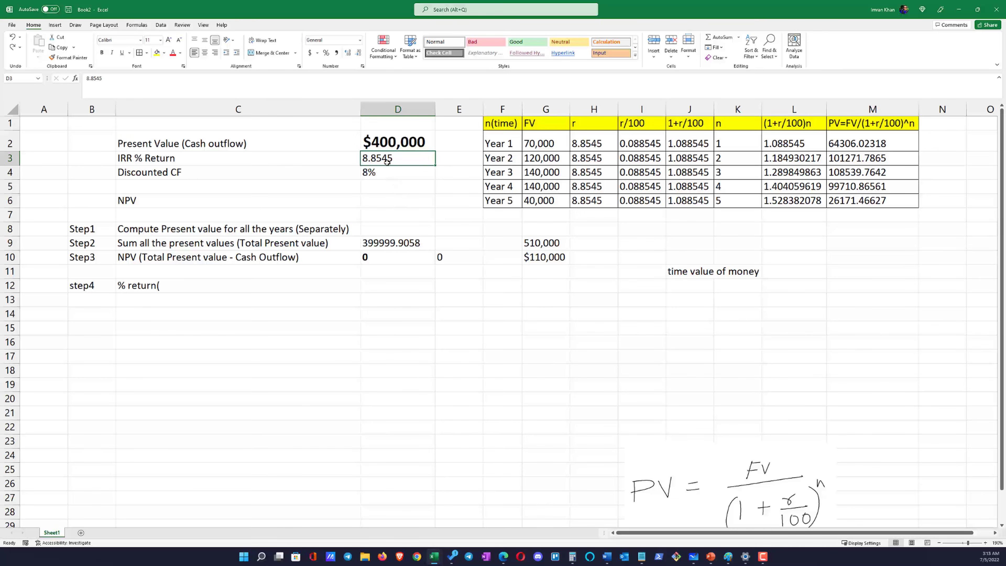
double_click(406, 161)
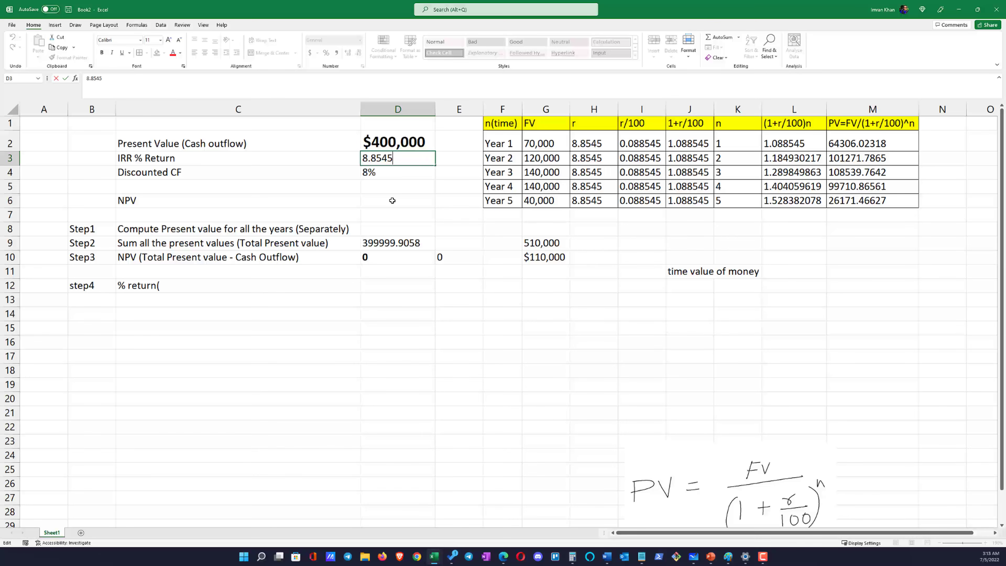
key(Escape)
Compare the IRR % Return in D3 with the NPV in row 10 and the Discounted CF rate in D4
click(441, 298)
click(396, 200)
click(372, 162)
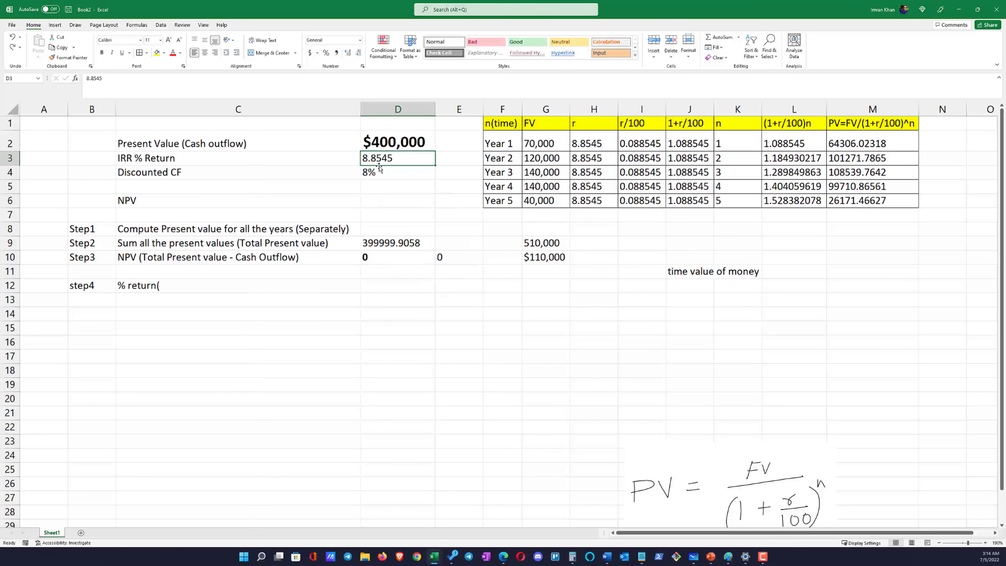
drag(388, 252, 449, 253)
click(393, 160)
click(386, 173)
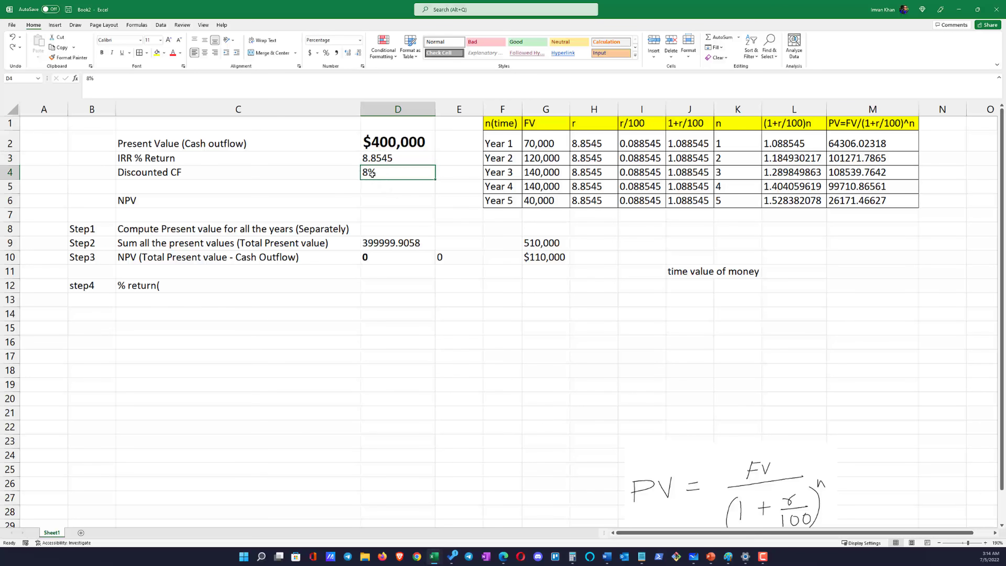
click(371, 161)
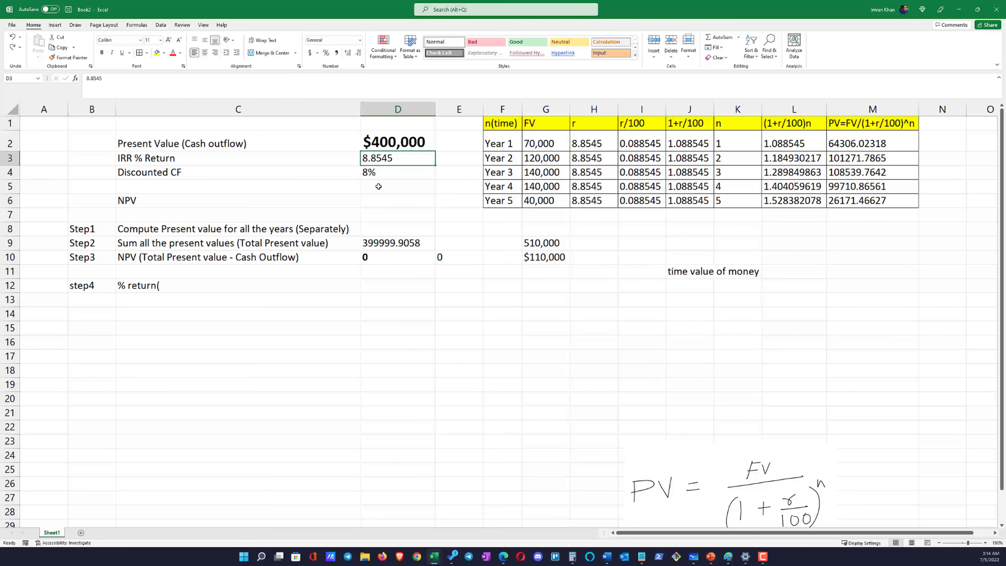
click(376, 174)
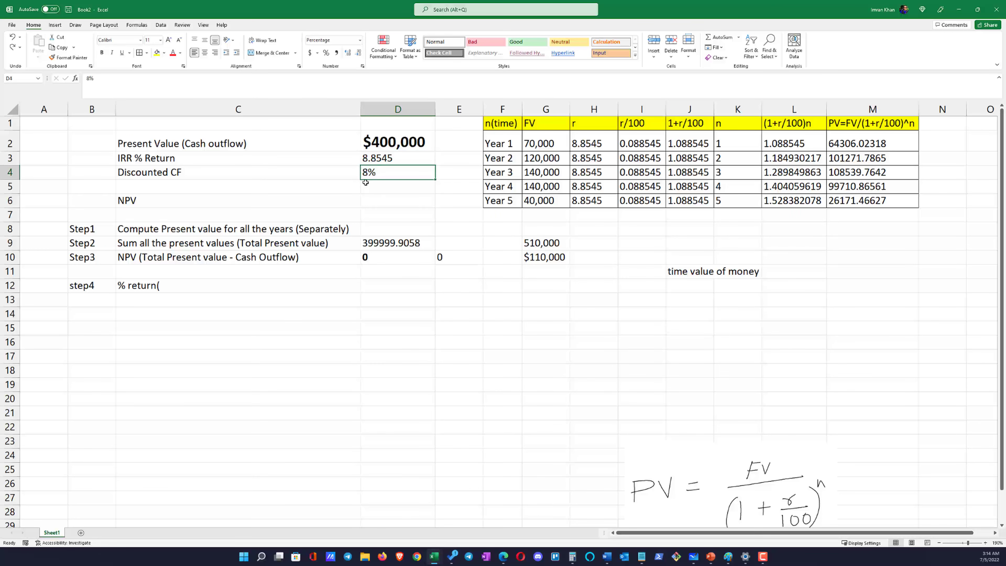
click(380, 159)
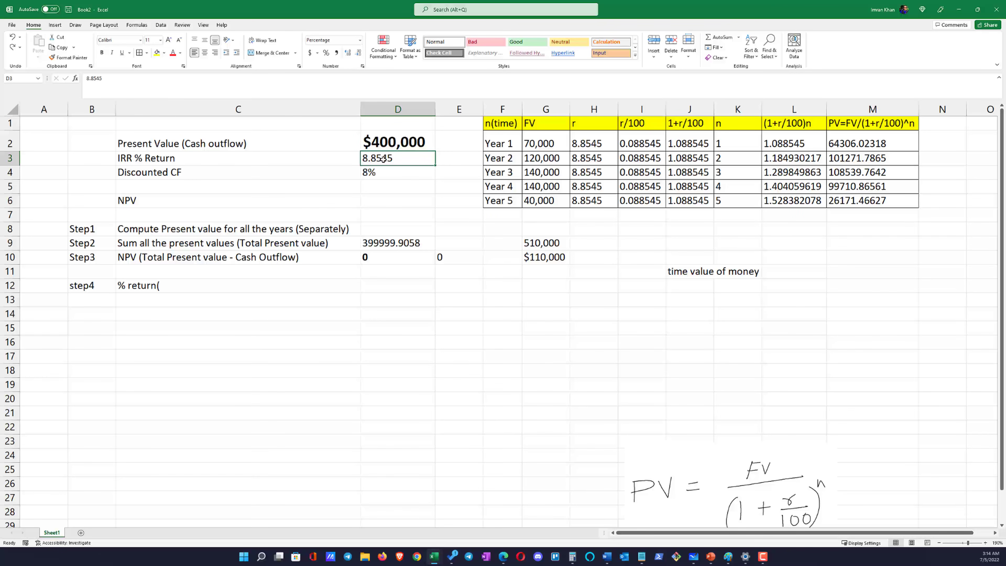
Set the Discounted CF rate in D4 to 12% and compare it with the IRR % Return in D3
click(379, 174)
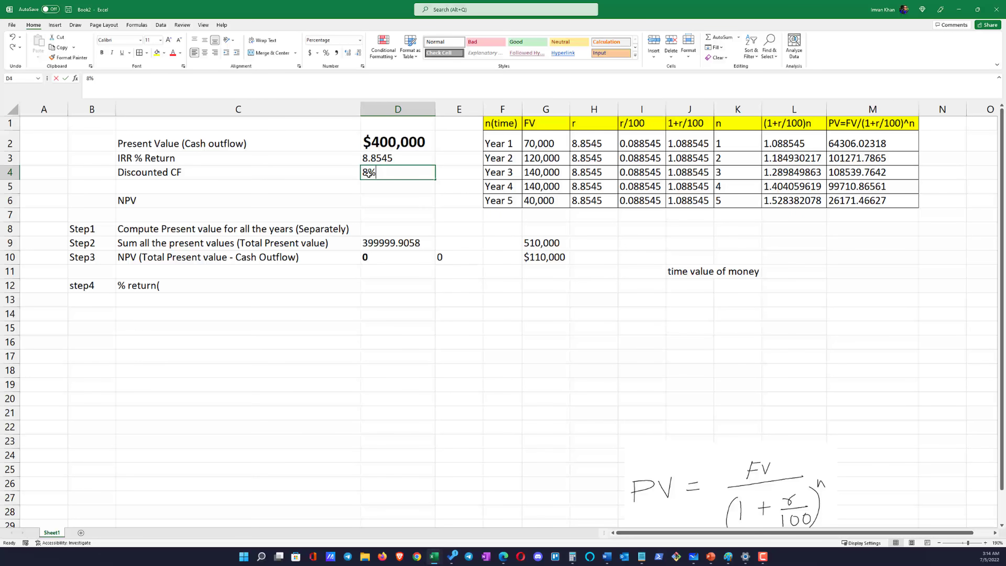
double_click(368, 173)
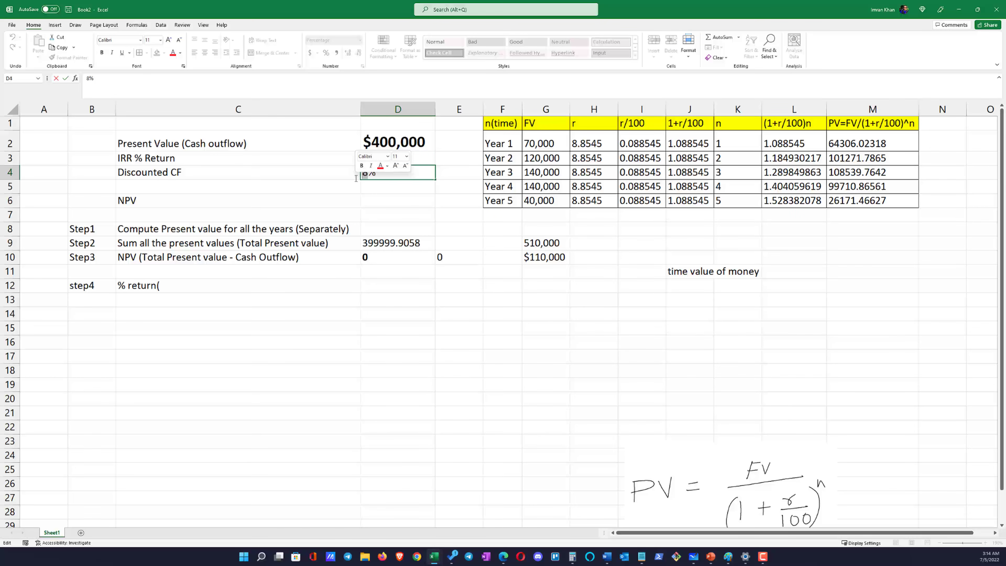
text(12)
key(Return)
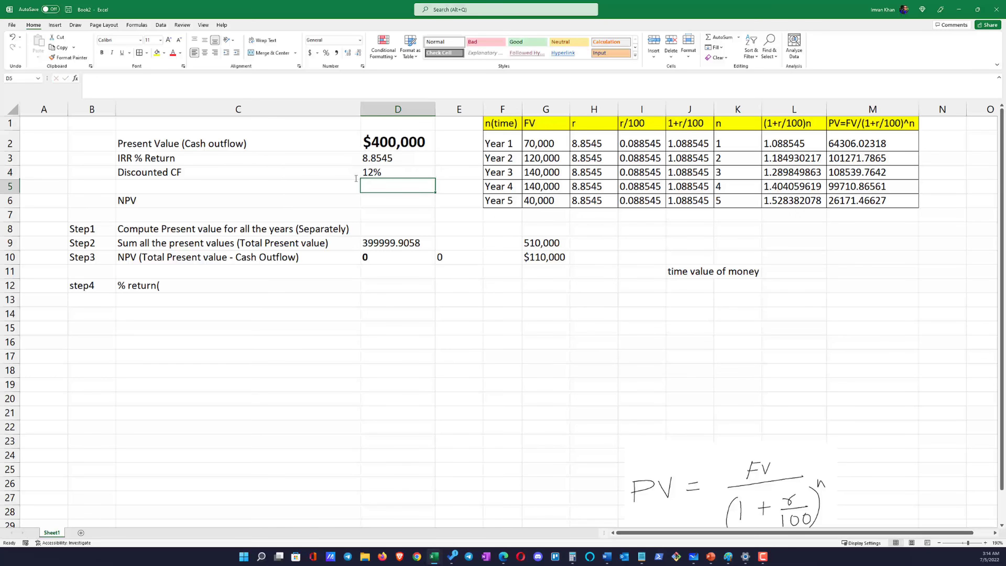
click(376, 161)
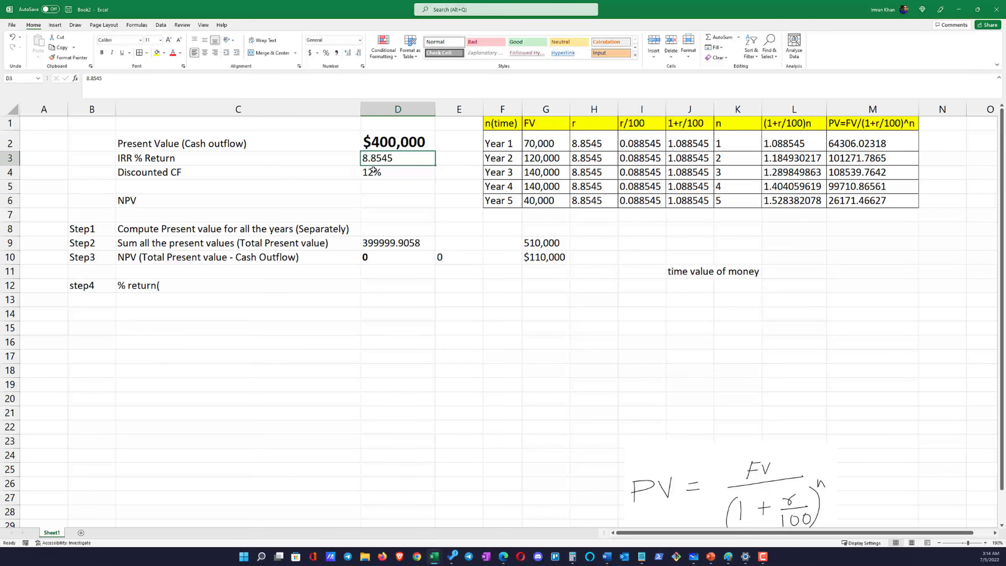
click(382, 177)
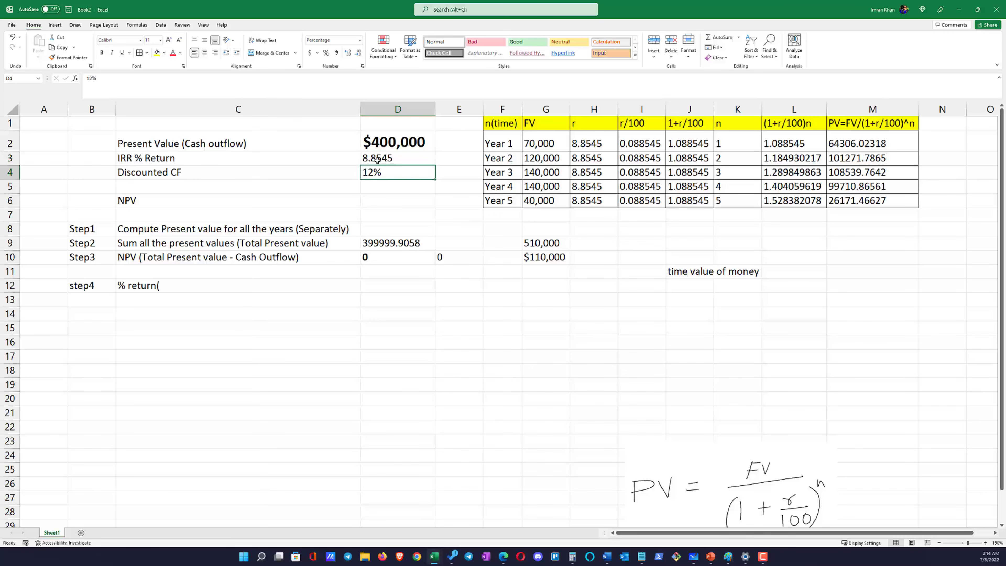
key(Up)
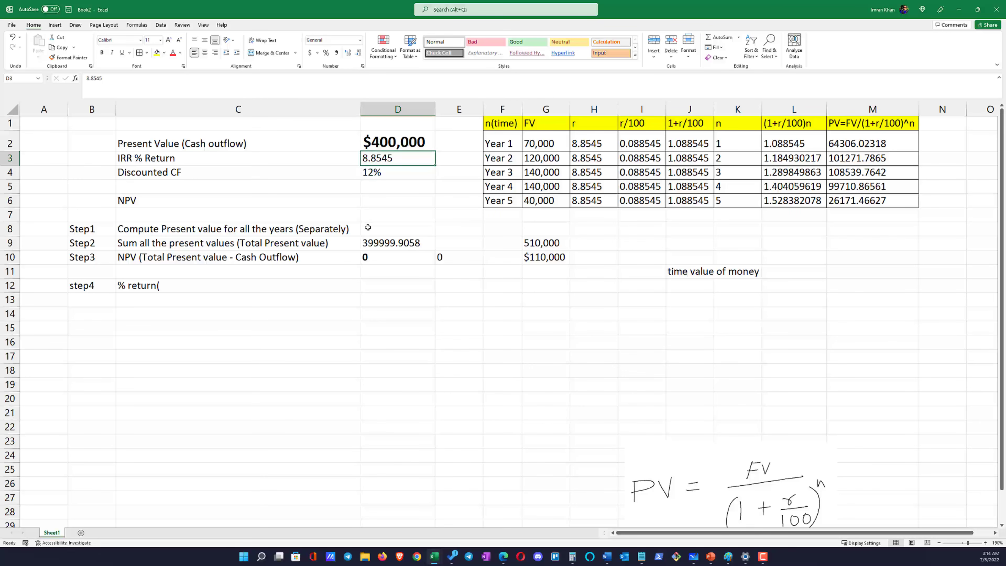
Set the Discounted CF rate in D4 back to 8%
click(372, 173)
double_click(372, 173)
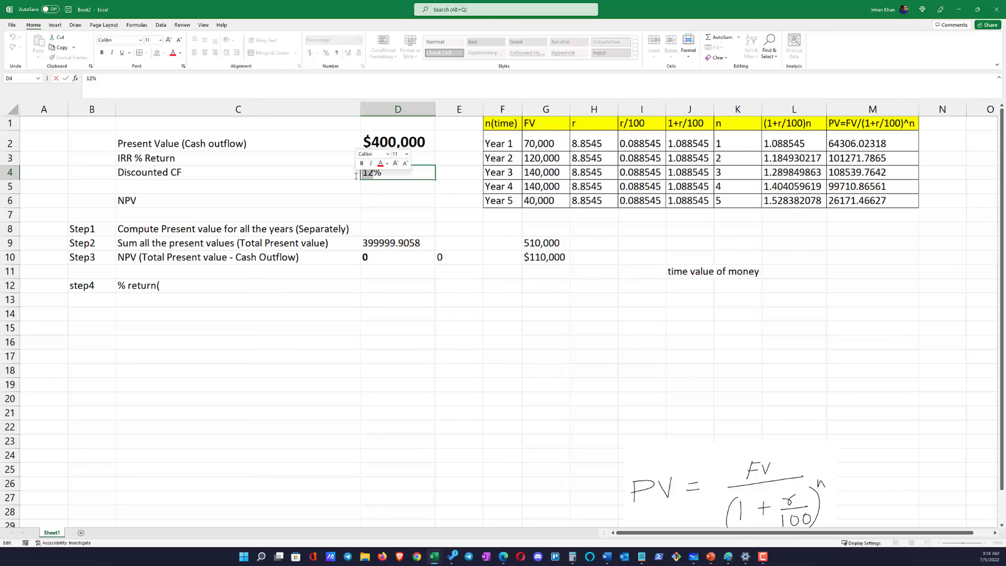
drag(371, 173, 301, 174)
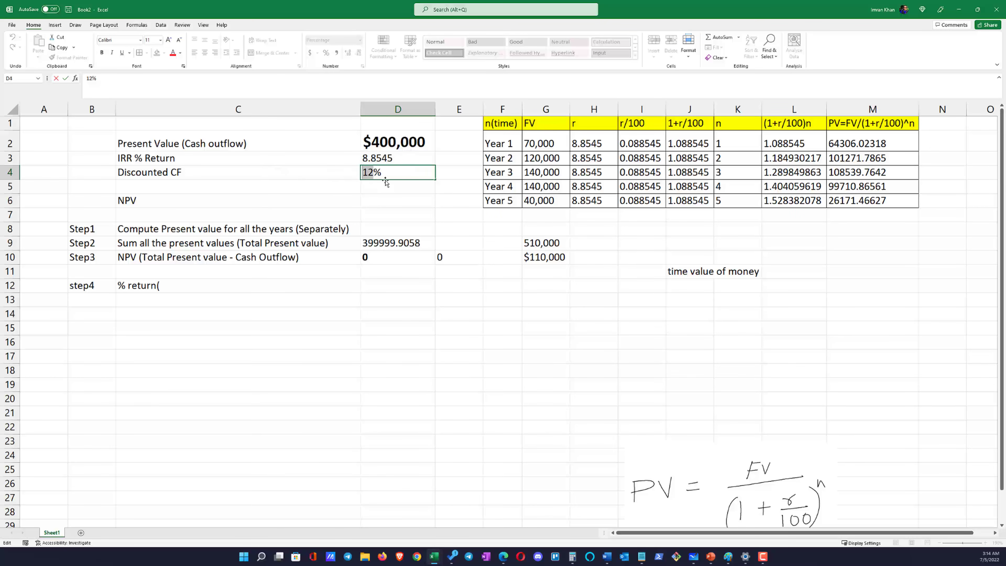
text(8)
key(Return)
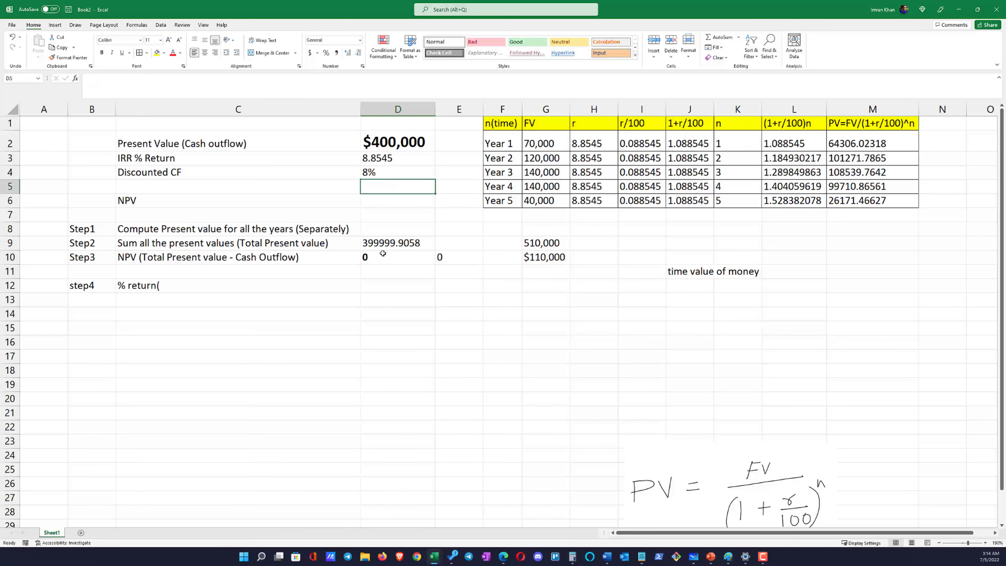
key(Return)
Review the Step3 NPV label and its result in row 10
click(389, 284)
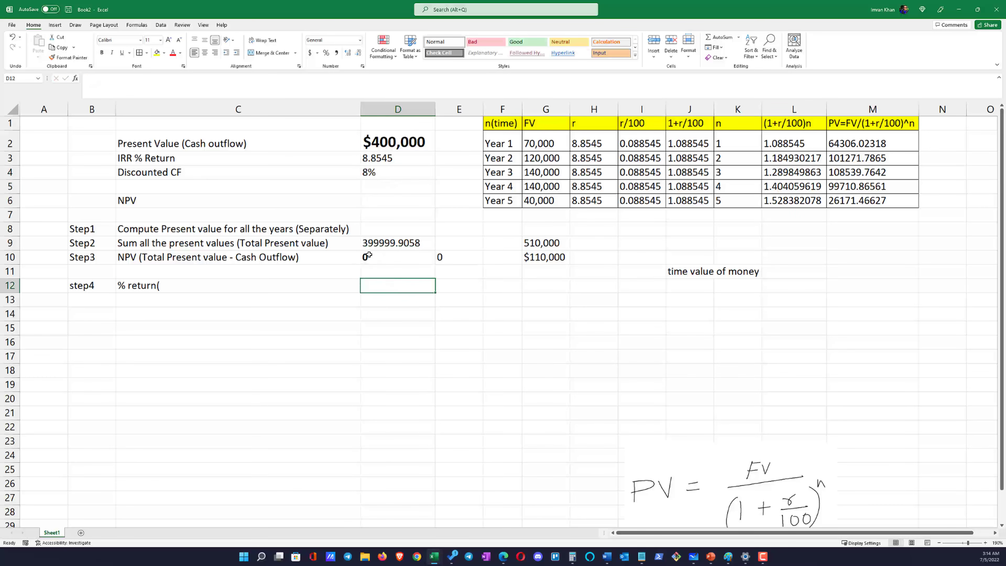
click(368, 255)
click(218, 258)
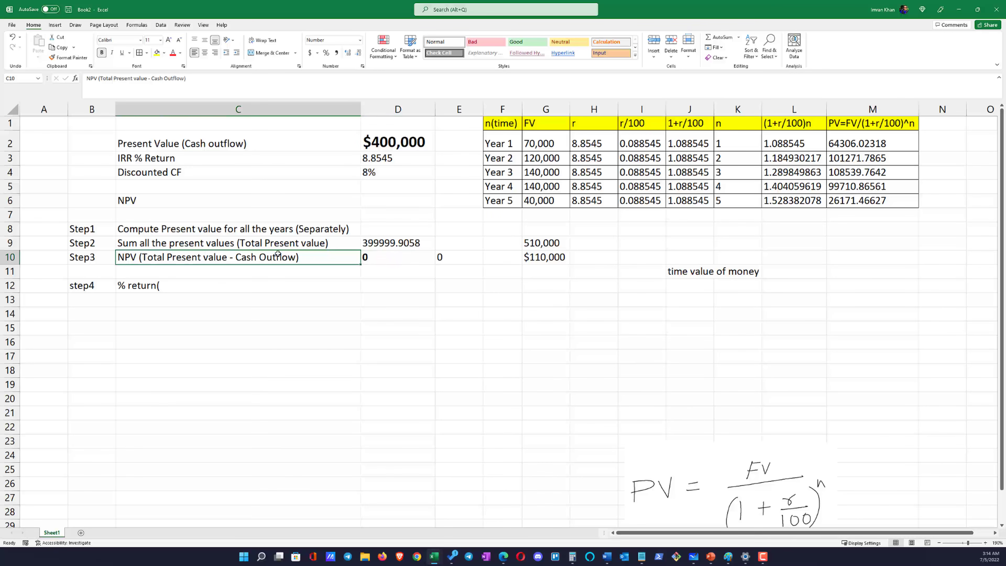
drag(277, 254, 373, 260)
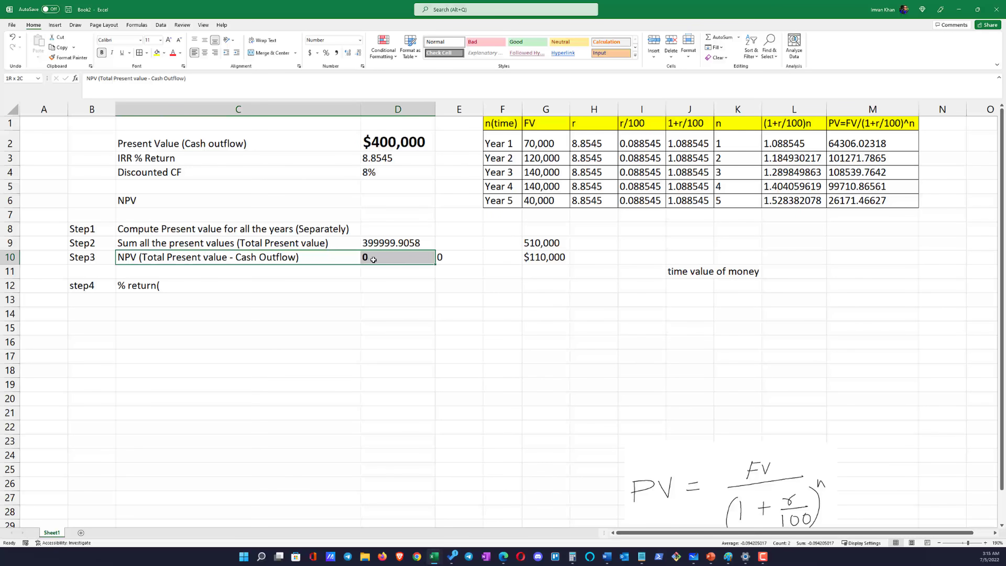
drag(310, 258, 404, 259)
drag(343, 261, 426, 262)
Copy the IRR % Return from D3 and paste it as a value into D12 of the step4 row
click(381, 160)
key(ctrl+c)
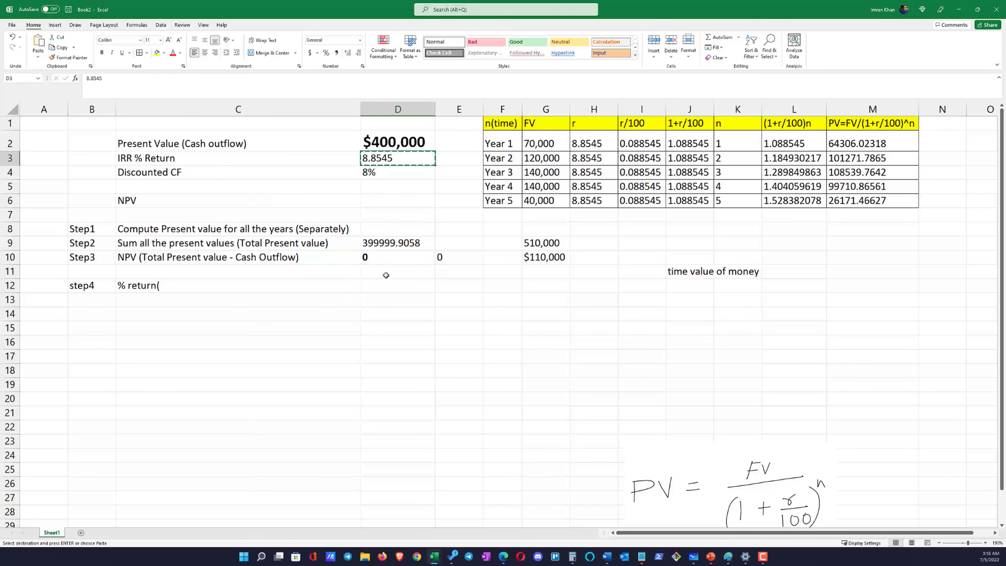
click(380, 283)
right_click(381, 283)
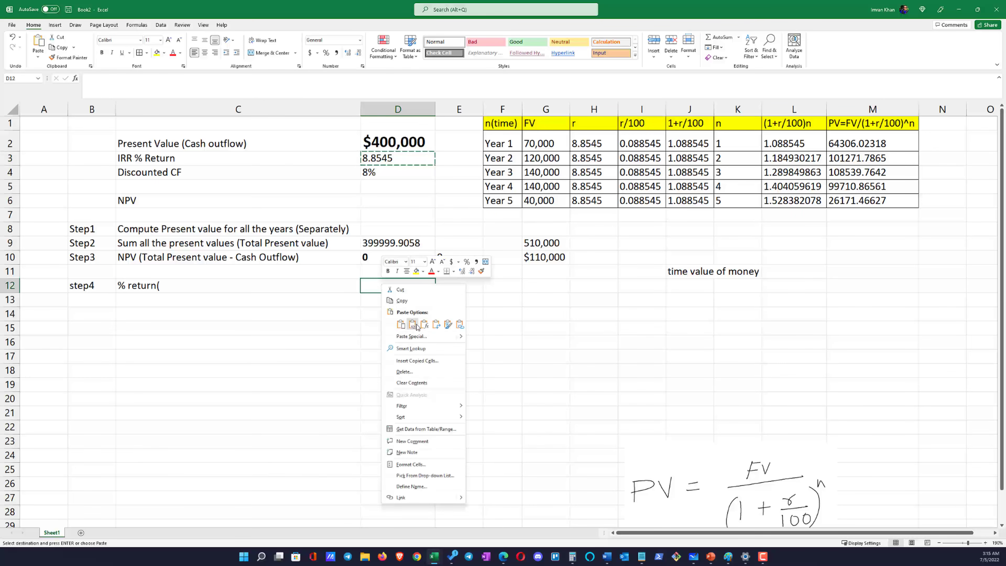
click(414, 325)
Complete the step4 label in C12 as "% return(IRR)"
double_click(254, 289)
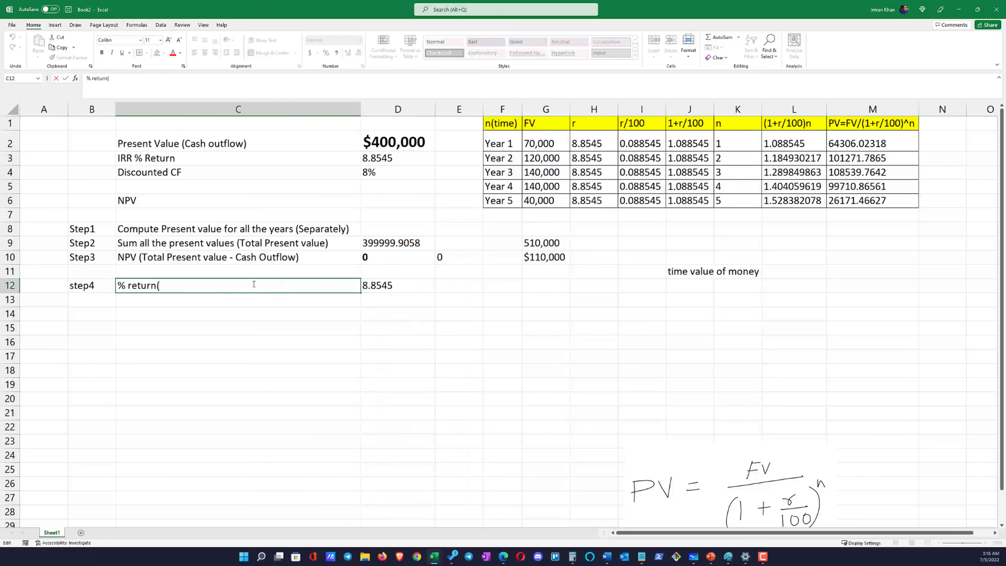
text(IRR))
click(291, 365)
Compare the Discounted CF rate in D4 with the IRR in D3 and in the step4 row
click(376, 171)
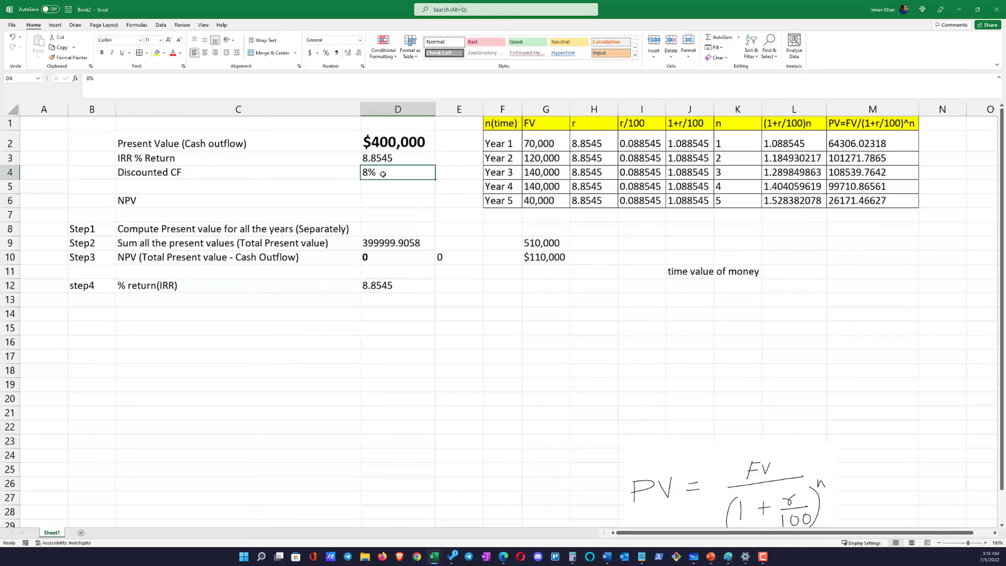
click(377, 160)
click(375, 174)
click(383, 160)
click(376, 172)
drag(309, 288, 378, 286)
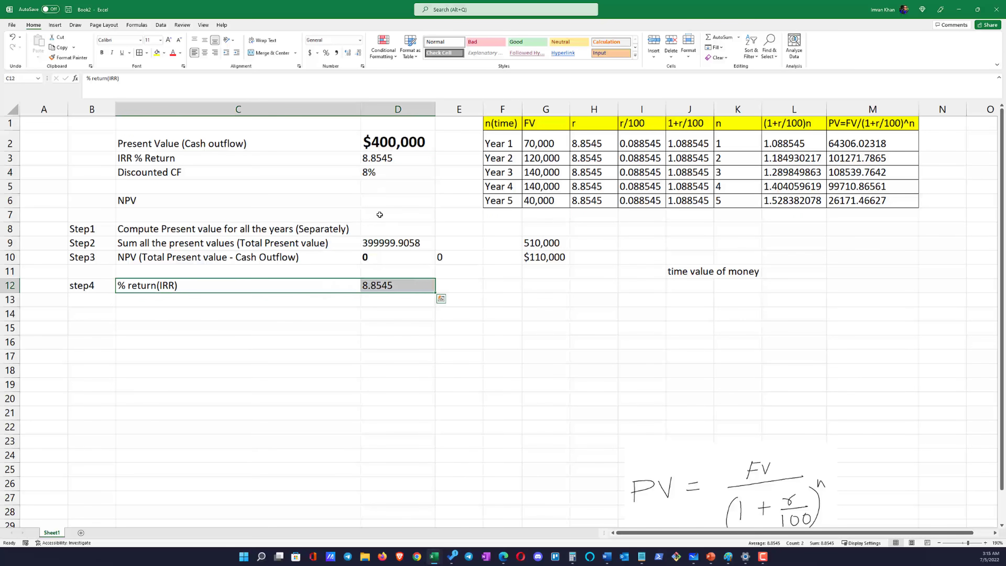
click(378, 174)
click(383, 163)
Move the Discounted CF label from C4 up to C3, replacing the IRR % Return label
click(260, 176)
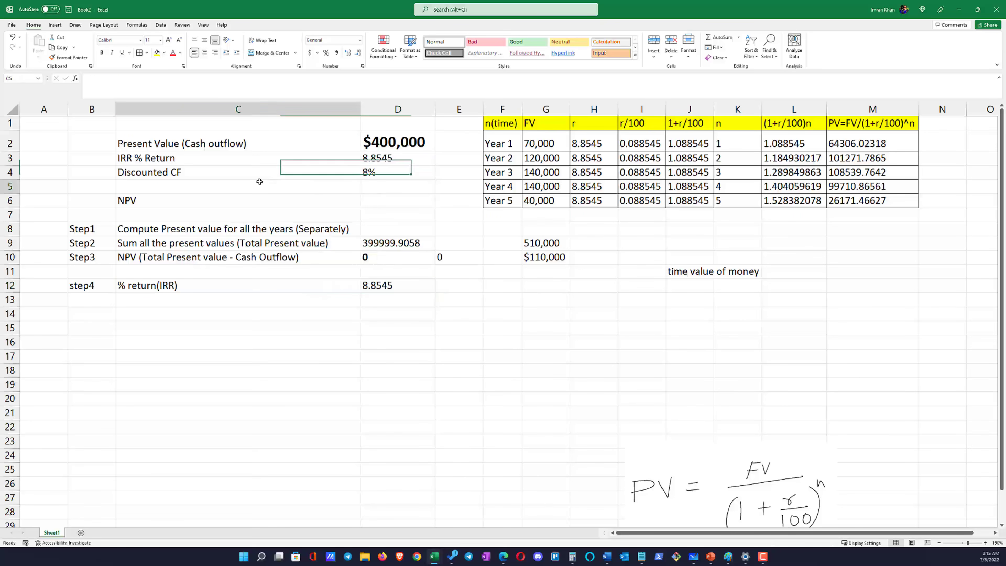
key(ctrl+x)
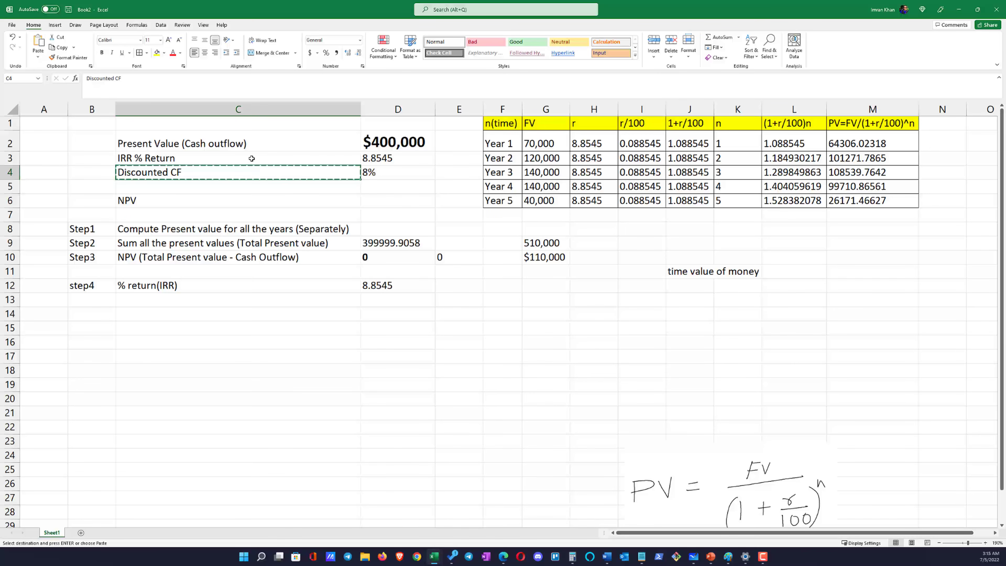
click(248, 157)
key(ctrl+v)
Set the Discounted CF rate in D3 to 8 and clear the leftover rate in D4
click(389, 170)
click(389, 159)
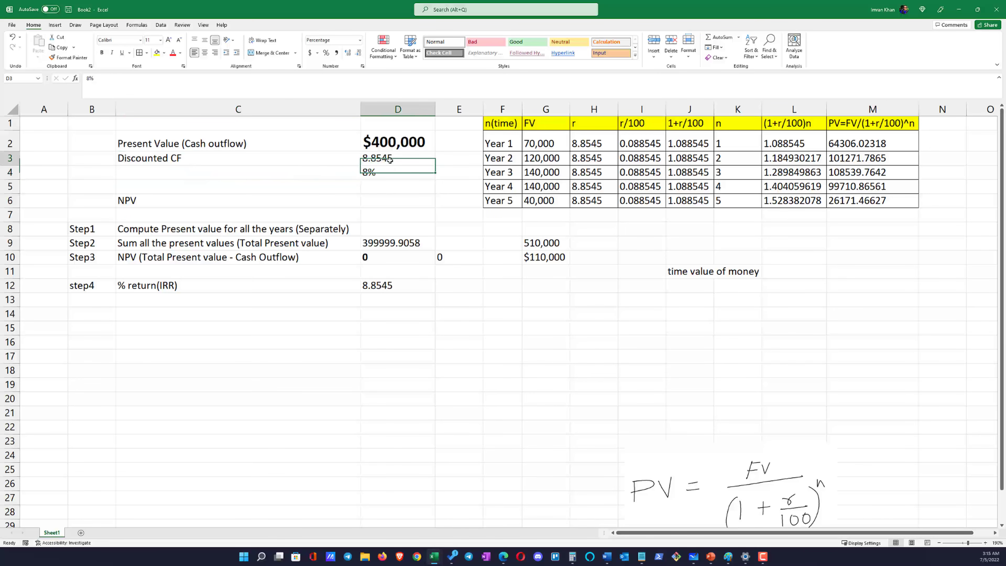
text(8)
key(Return)
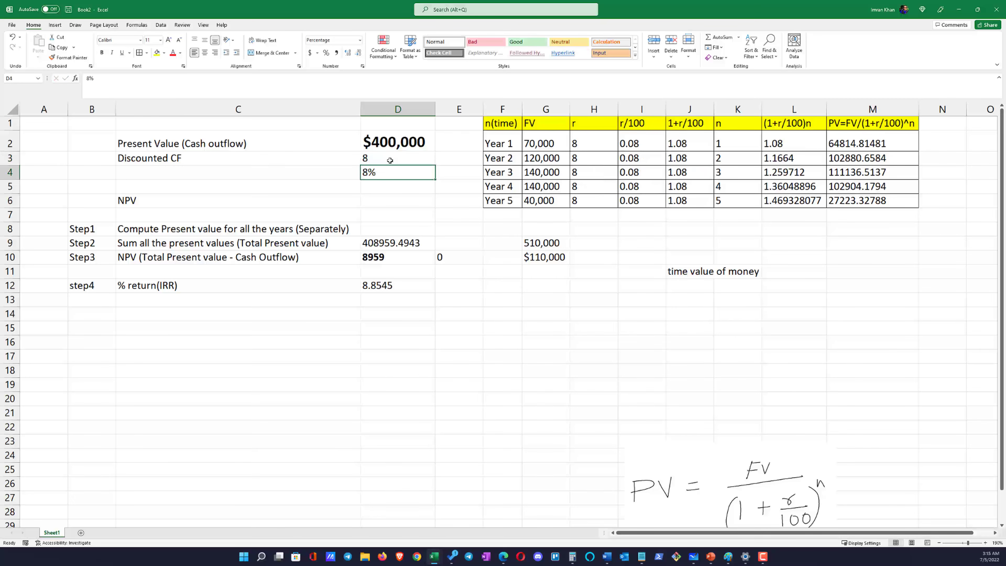
click(382, 212)
click(378, 173)
key(Delete)
click(629, 171)
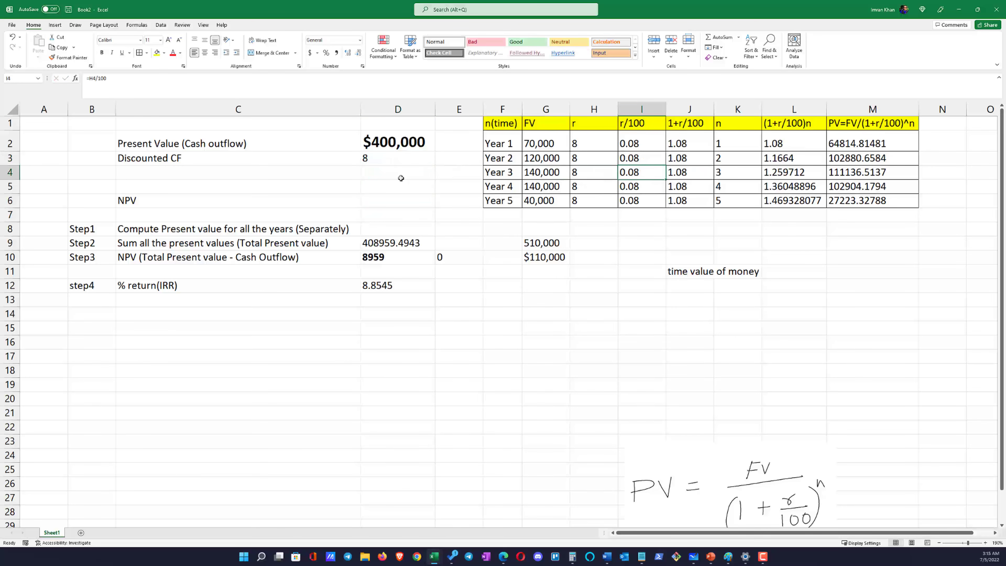
Check the Step3 NPV row, and move the step4 row up to row 11, directly beneath Step3
click(378, 257)
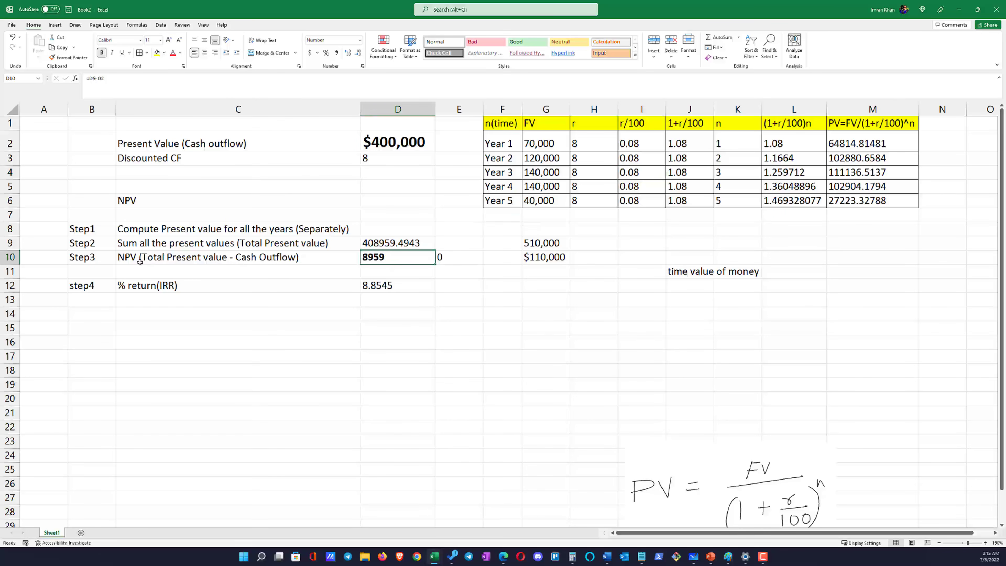
drag(142, 258, 396, 256)
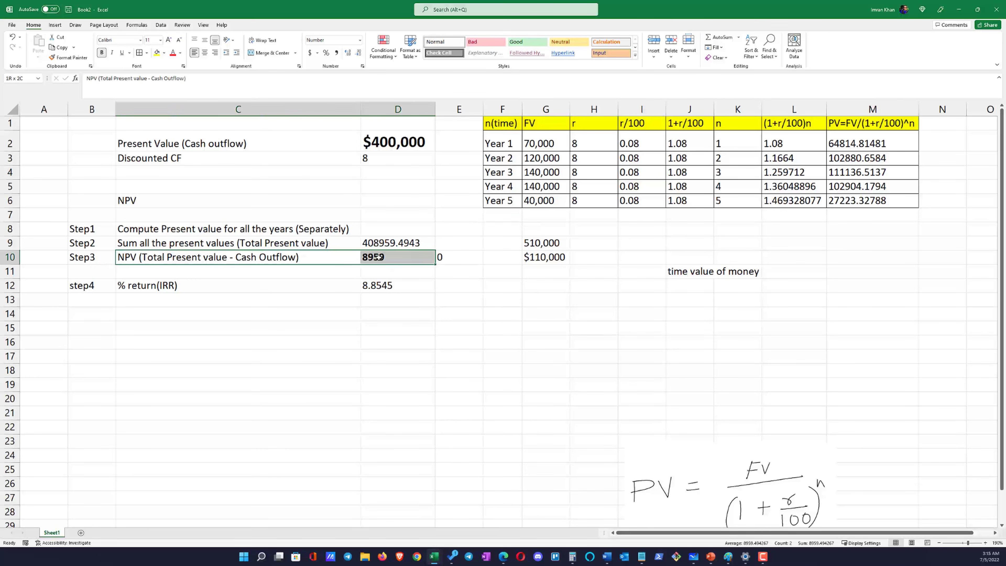
drag(307, 292, 104, 268)
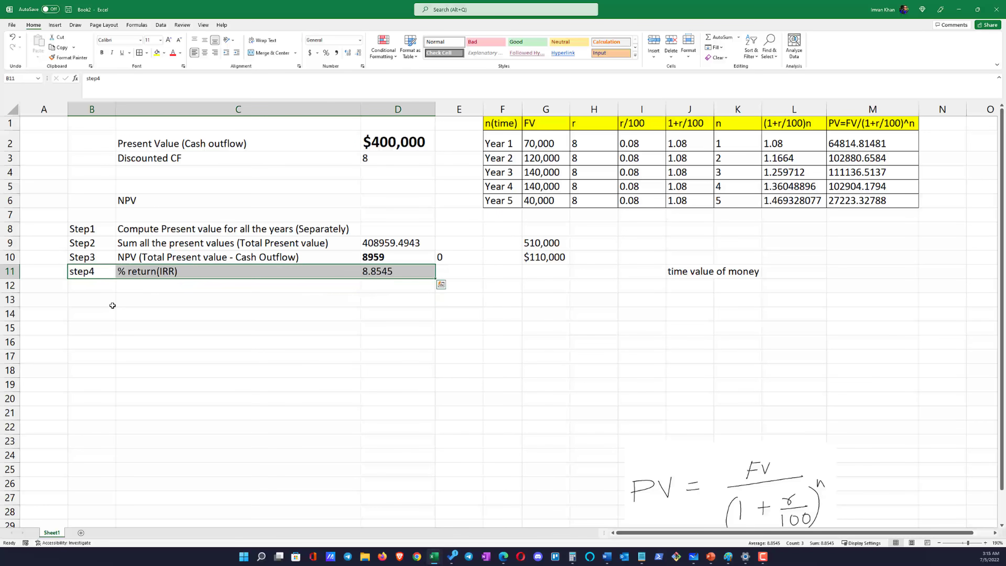
Add a step5 row in row 12 with the label "Profitability Index (PI)" in column C
click(102, 289)
text(step)
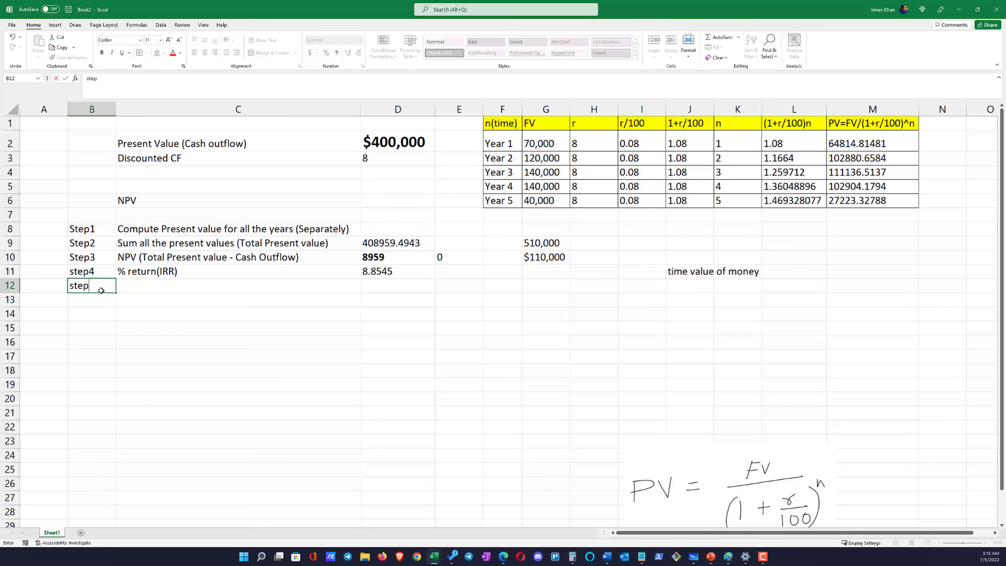
text(5)
key(Tab)
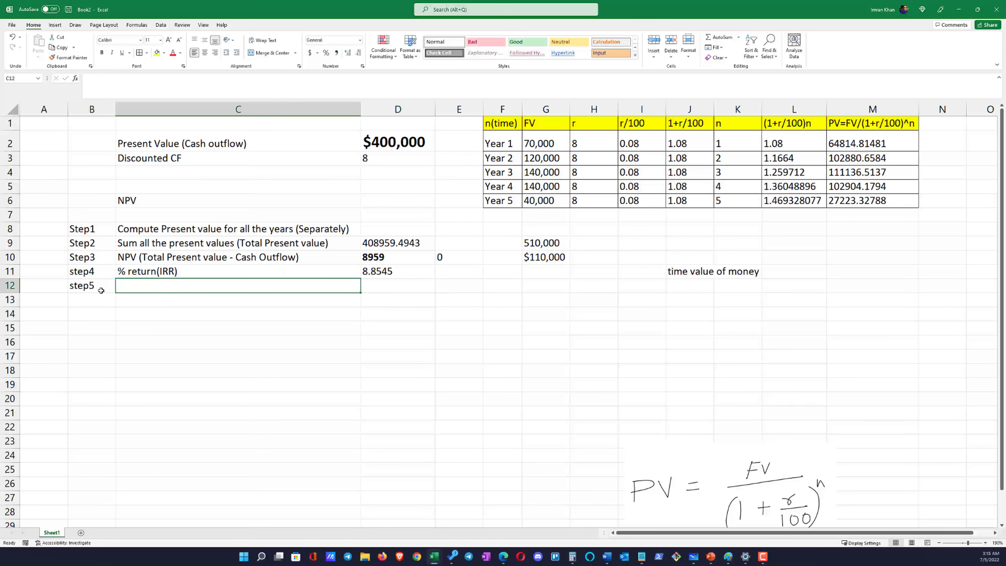
text(Pro)
text(fitabilit)
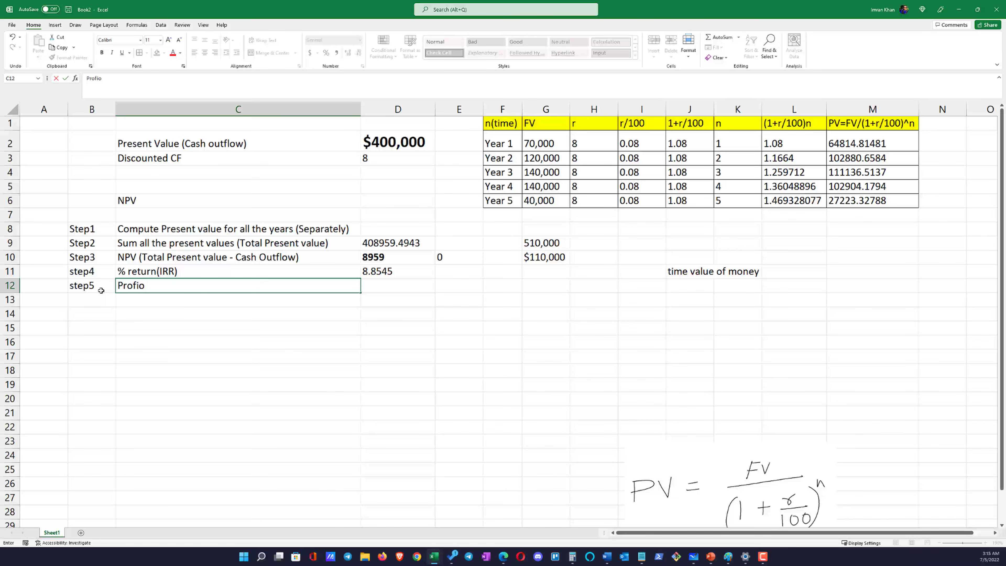
text(y Index (PI)
click(102, 293)
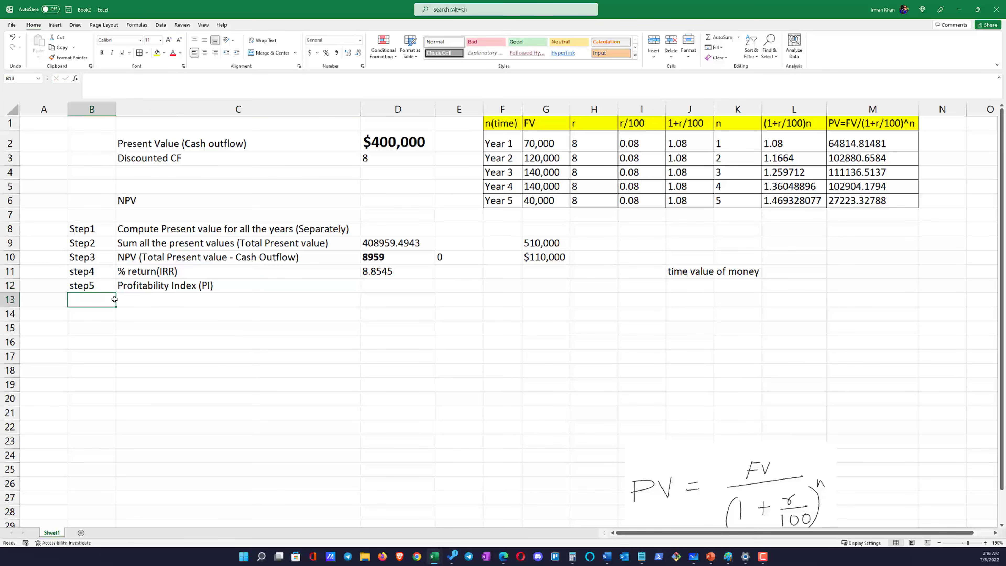
click(230, 289)
click(374, 287)
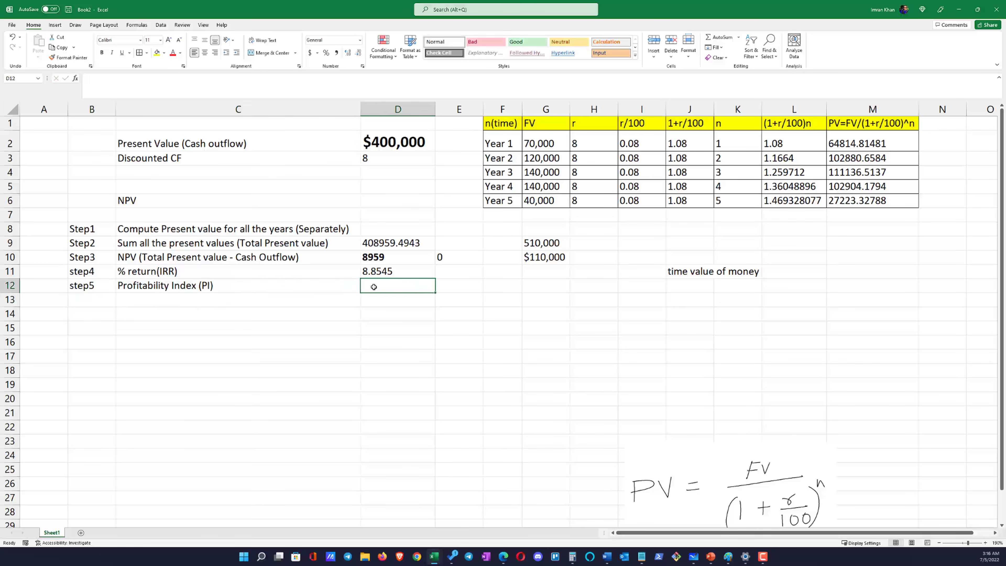
key(ctrl+s)
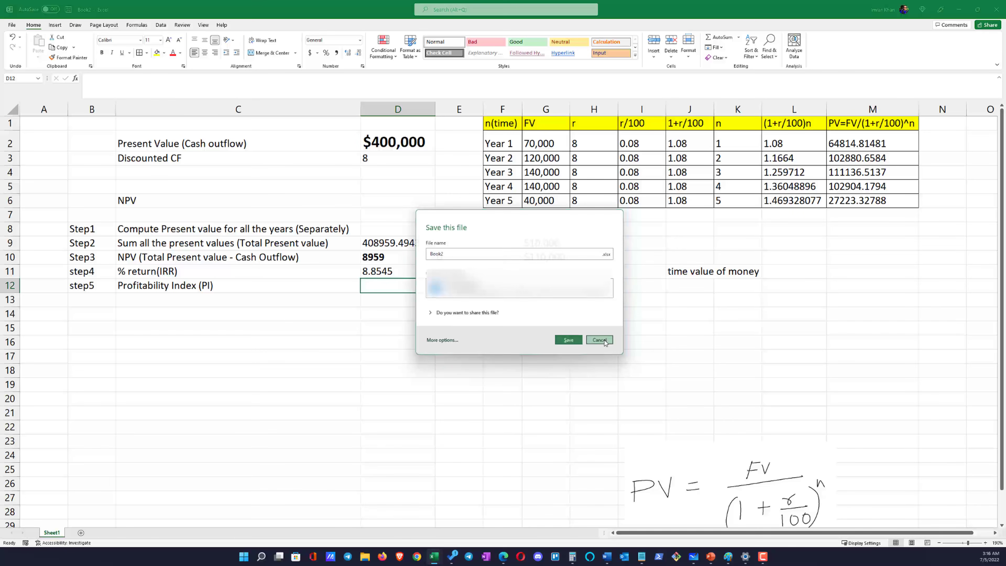
click(599, 340)
click(498, 355)
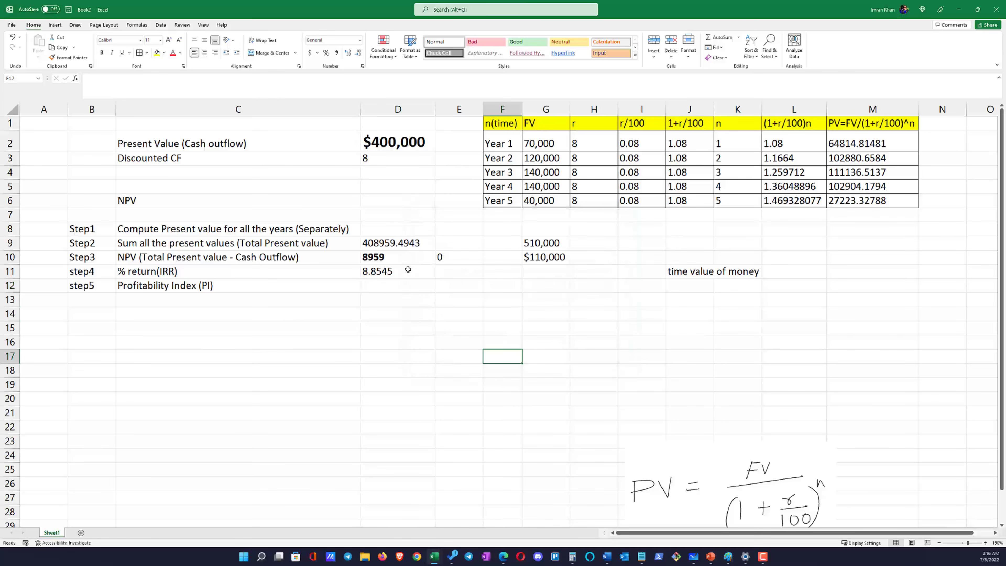
Enter "=Cash inflow/Cash outflow" in E12, beside the Profitability Index row
click(405, 280)
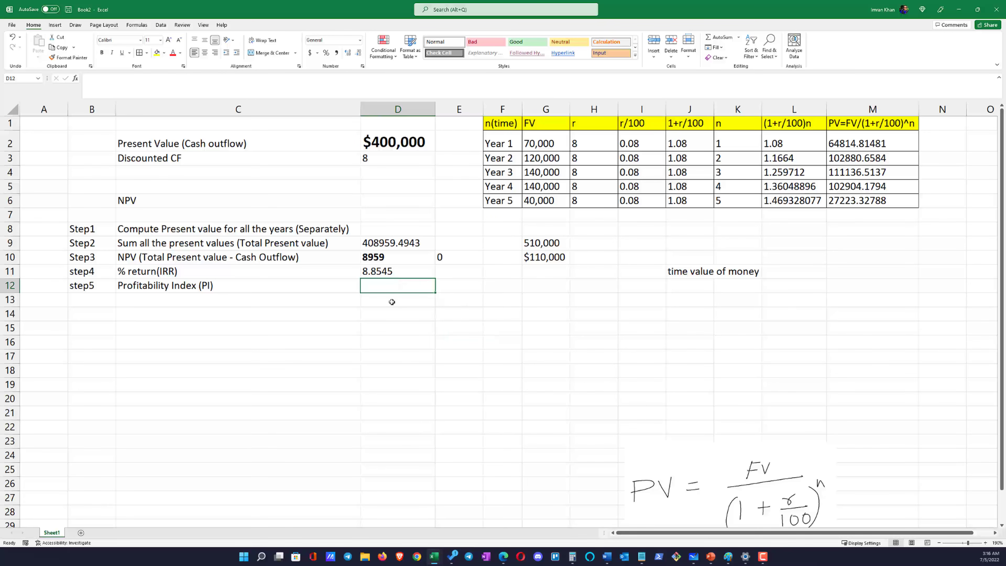
click(449, 284)
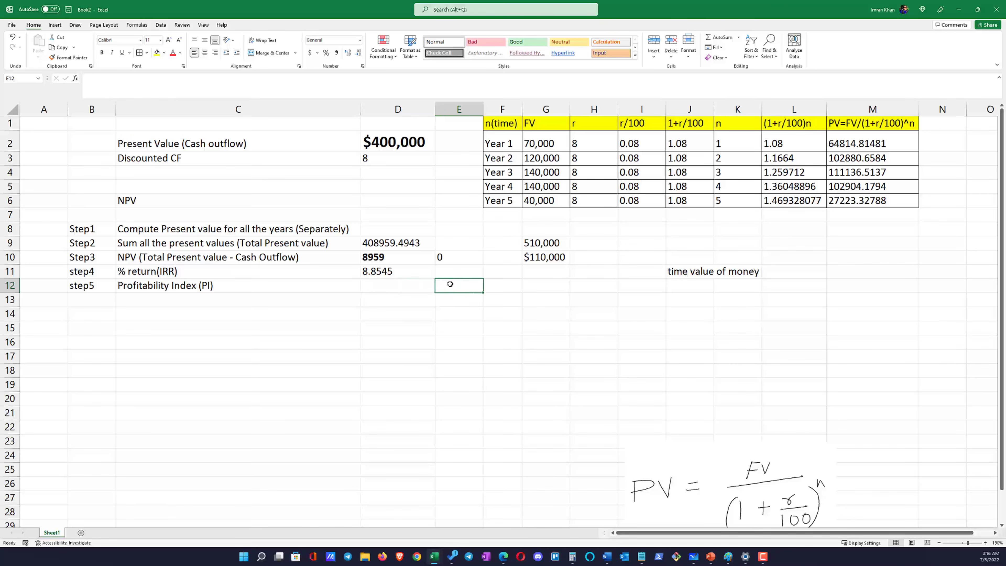
text(=Cash)
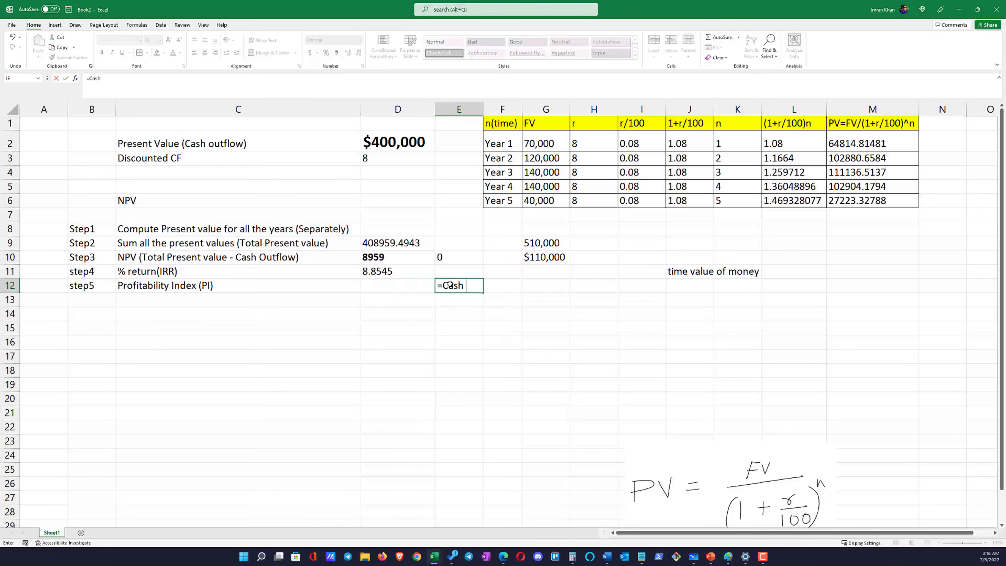
text( inflow/Cash outlflow)
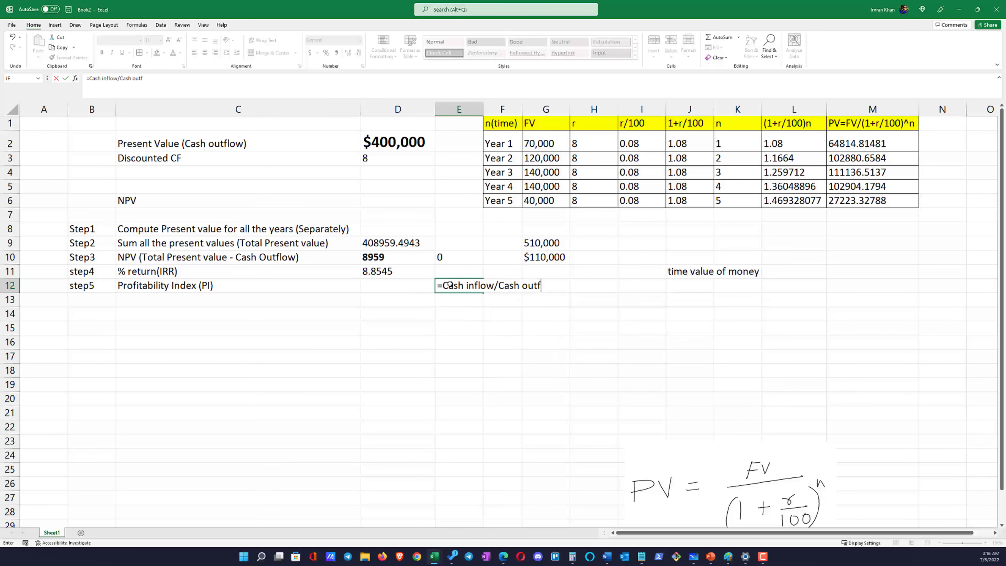
key(ctrl+Return)
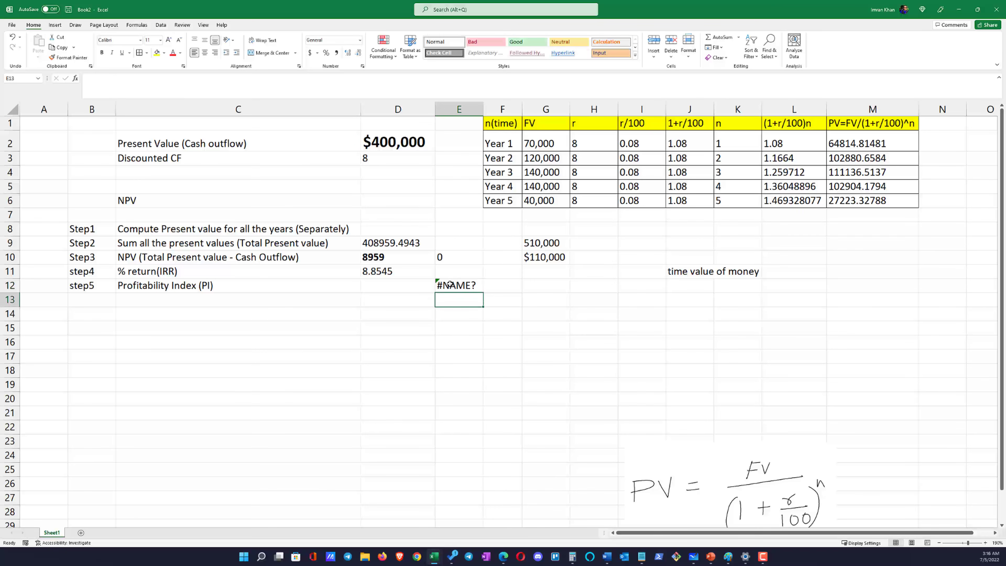
Remove the equals sign from the note in E12 and widen column E to fit its text
click(88, 79)
key(Delete)
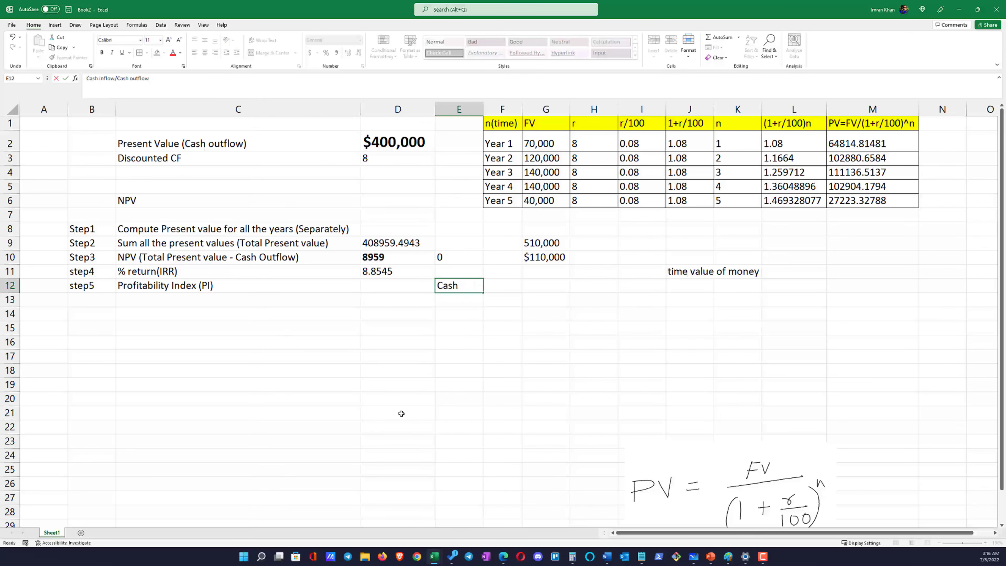
click(399, 412)
double_click(483, 106)
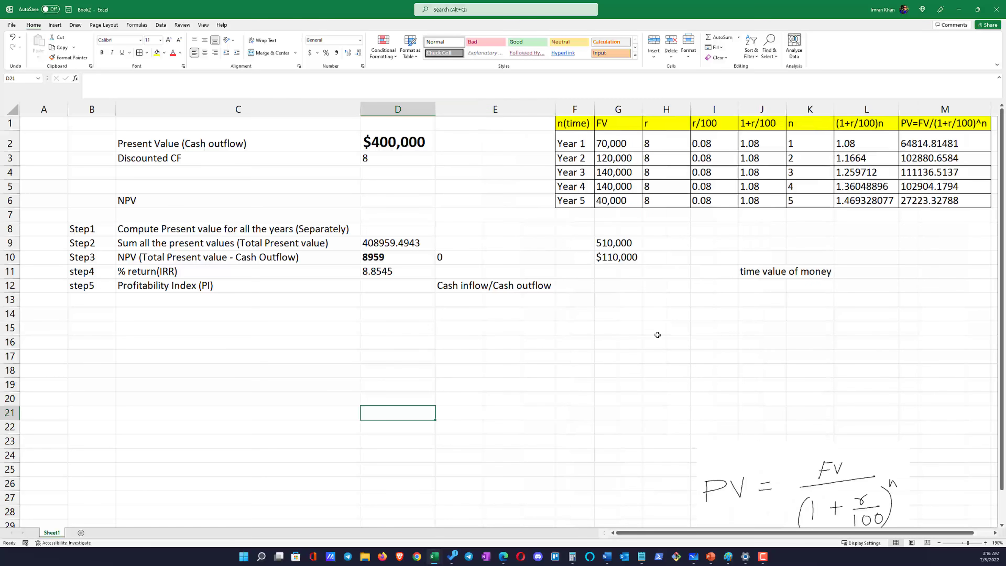
Examine the Cash inflow/Cash outflow note alongside the total present value in D9, the cash outflow in D2 and the Step3 NPV
click(451, 289)
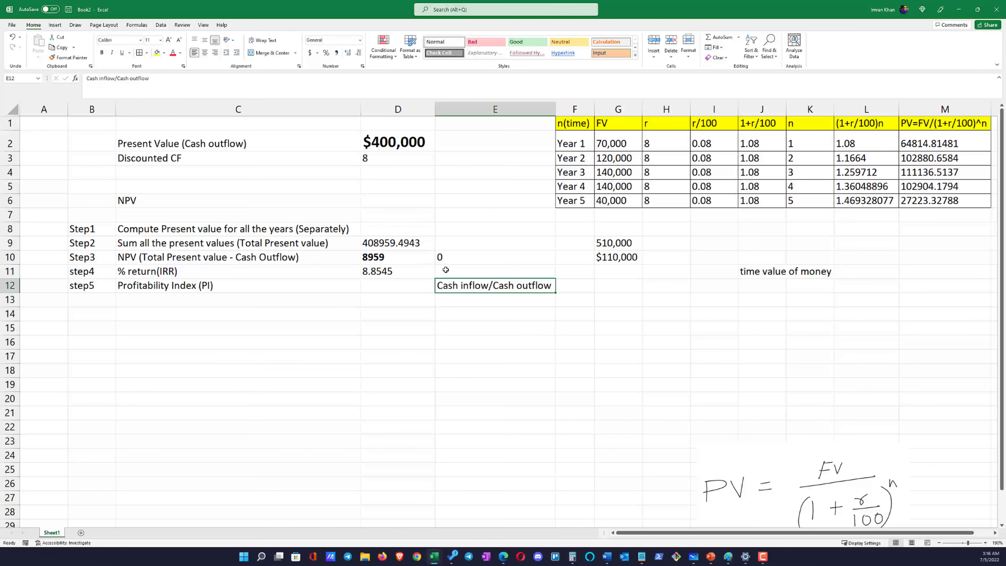
click(385, 243)
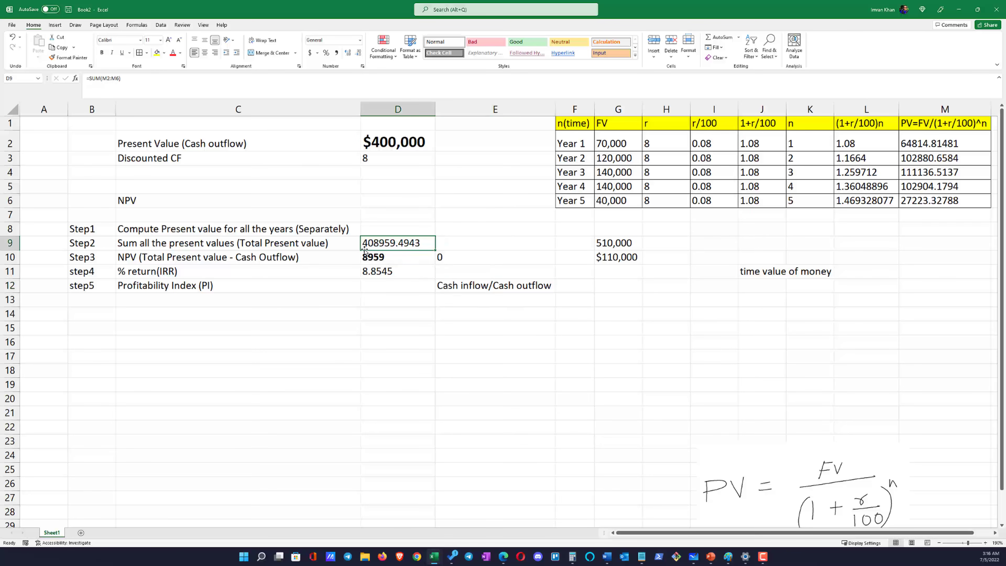
drag(339, 247, 386, 244)
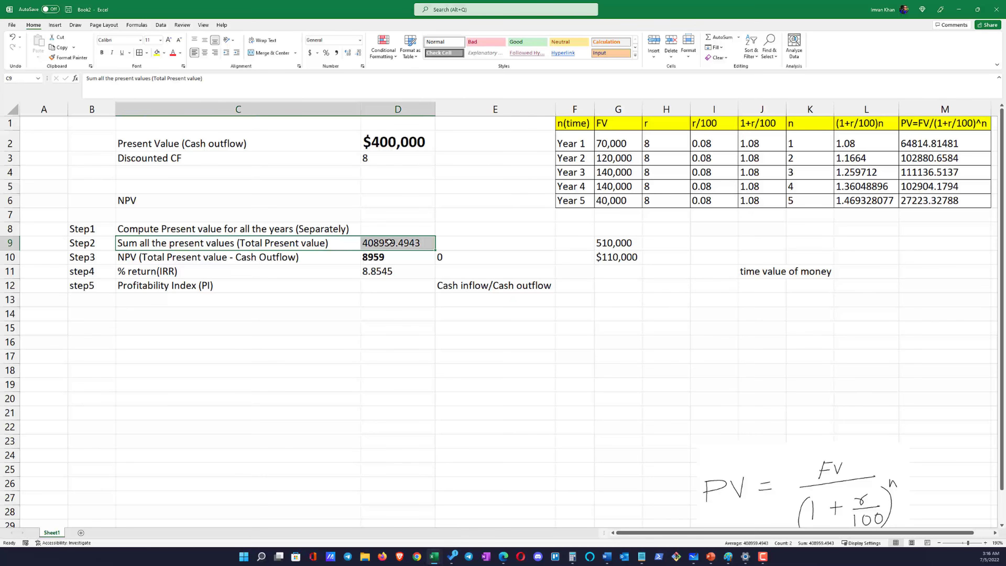
click(442, 285)
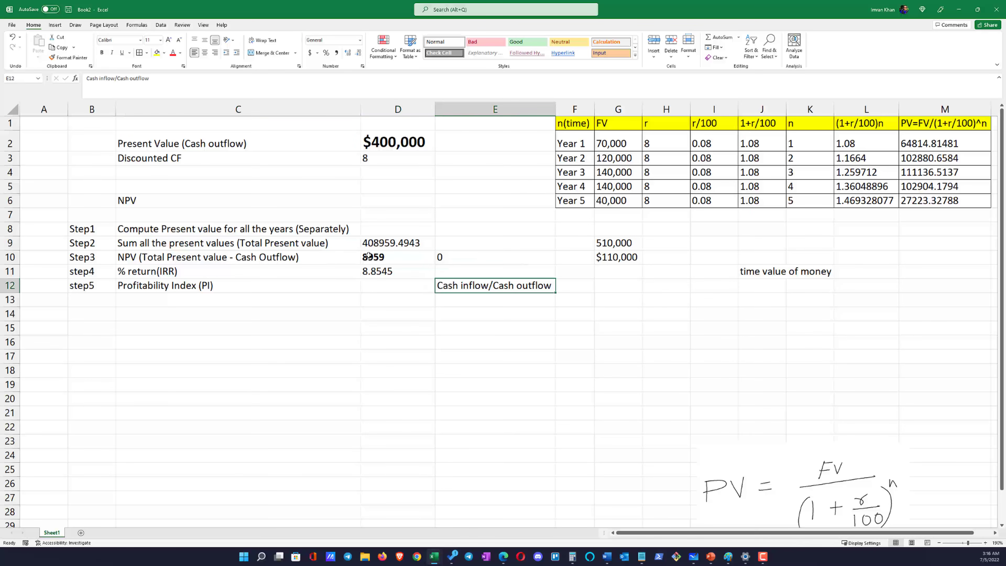
click(373, 247)
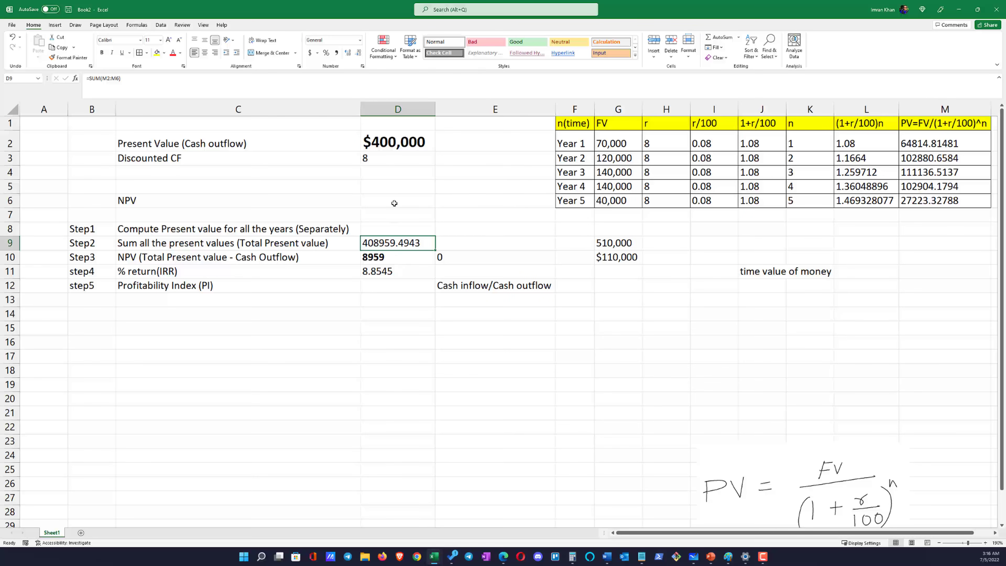
click(397, 148)
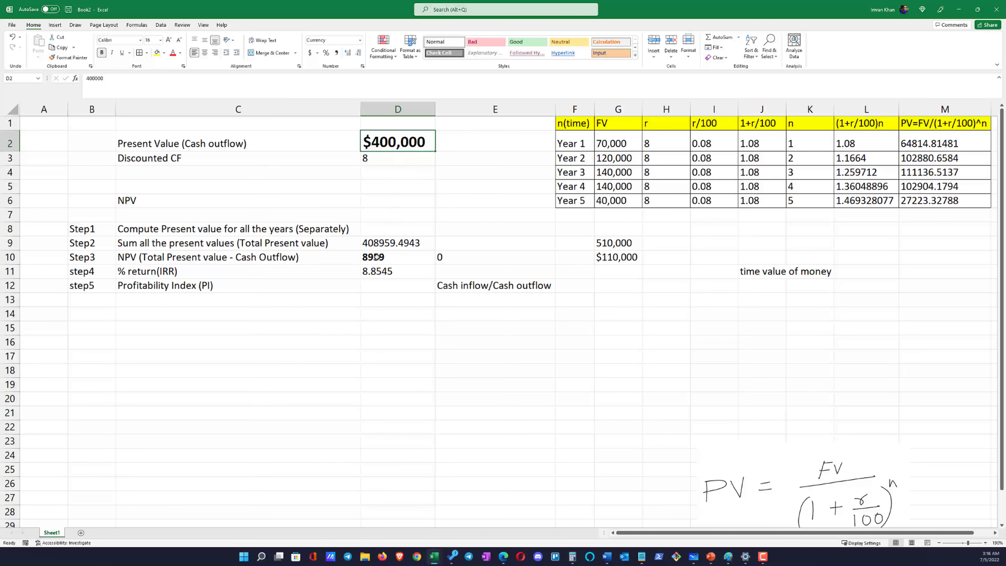
drag(378, 257, 340, 256)
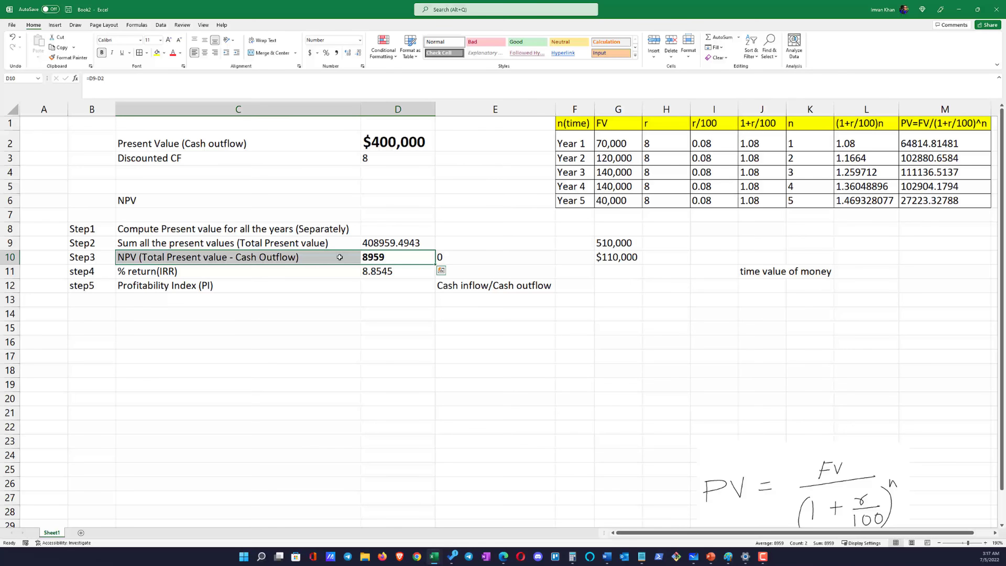
click(412, 148)
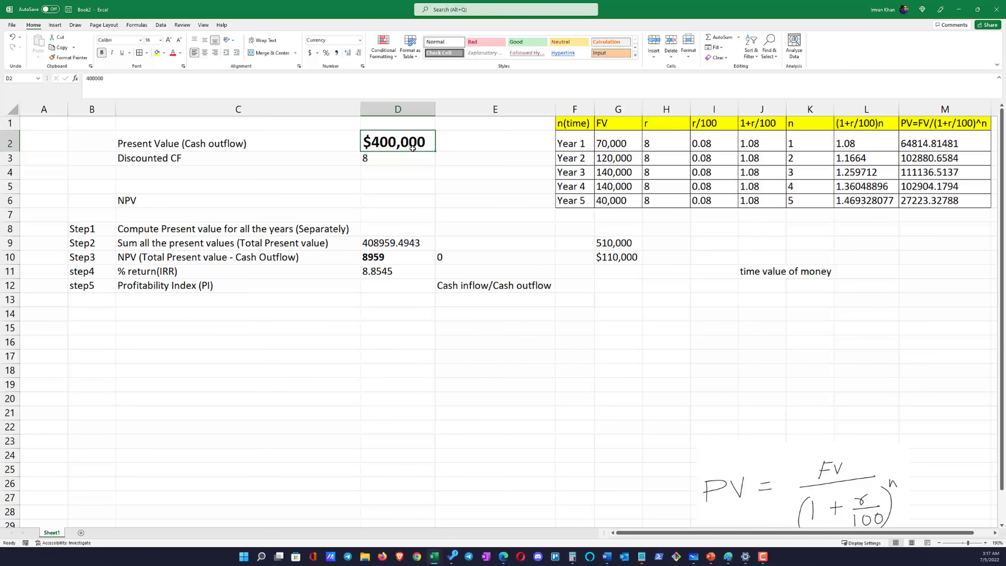
Calculate the Profitability Index in D12 with the formula =D9/D2
click(409, 284)
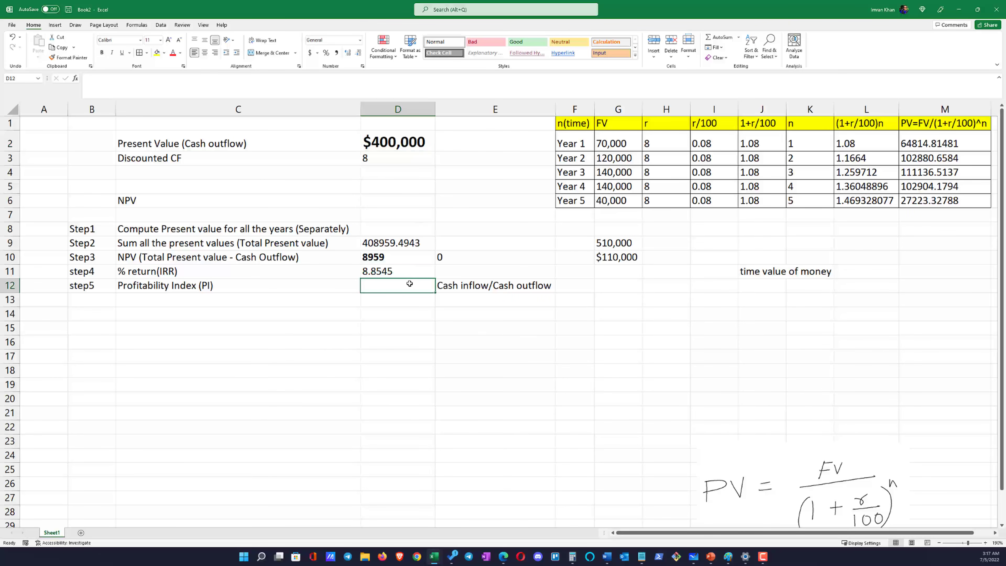
text(=)
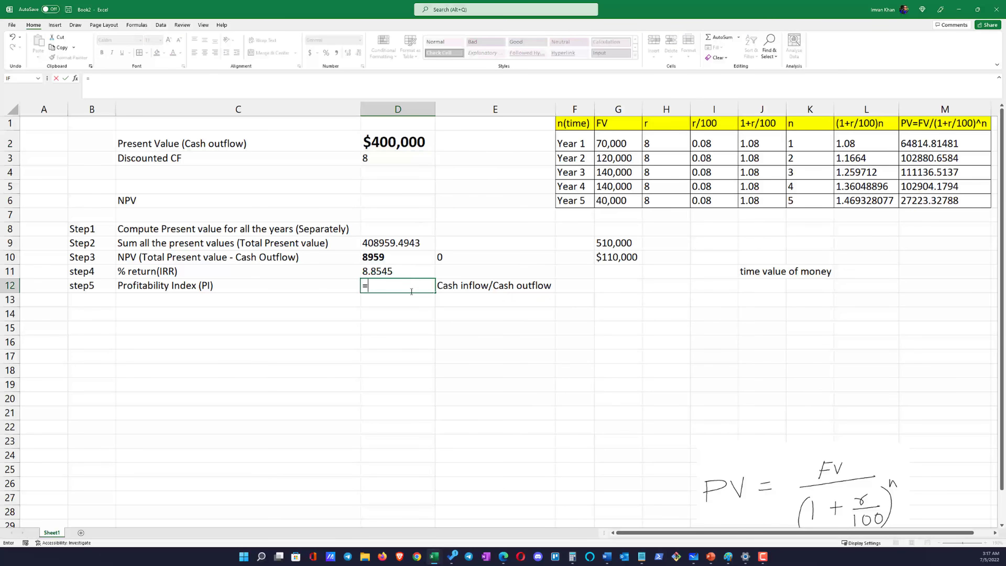
click(382, 243)
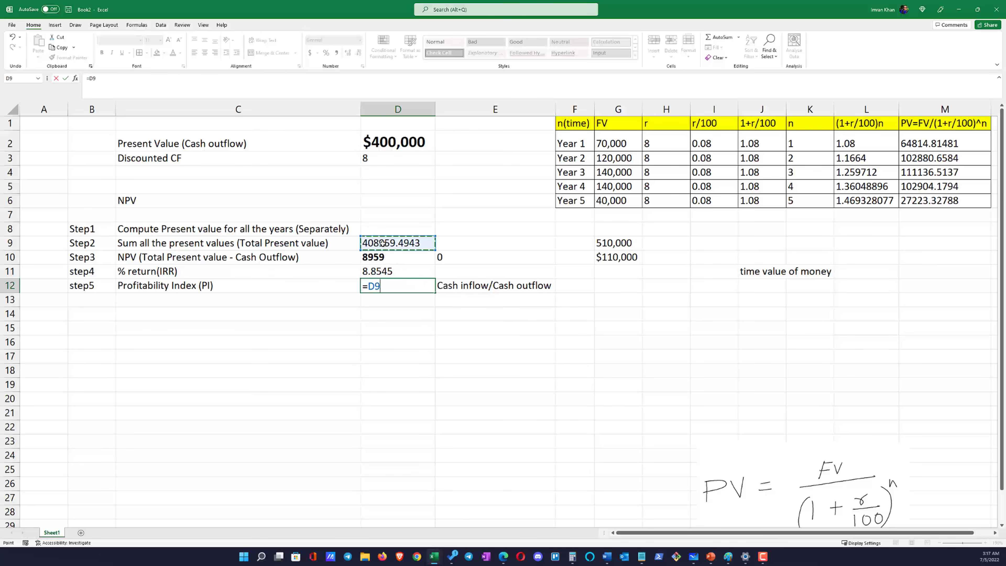
text(/)
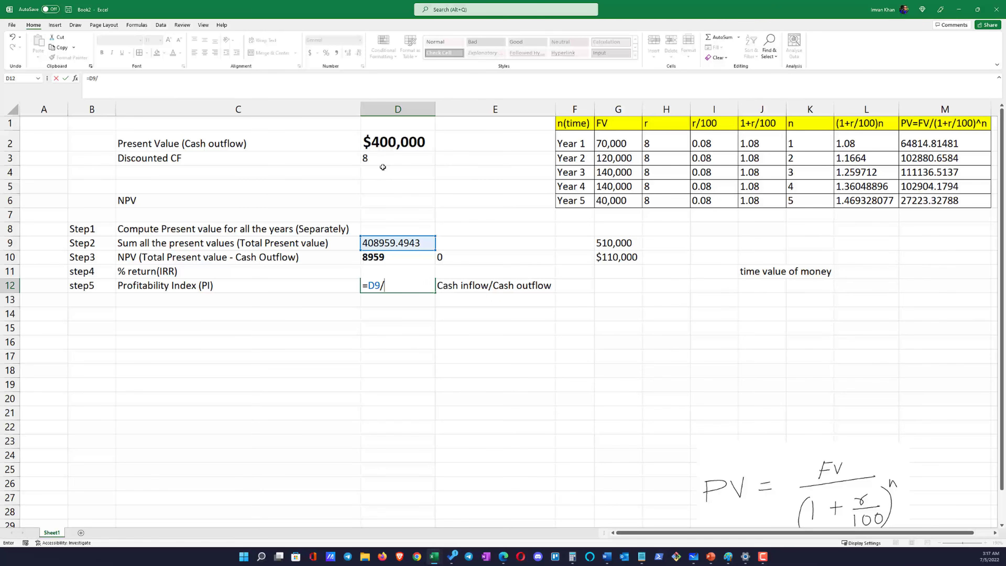
click(386, 146)
key(Return)
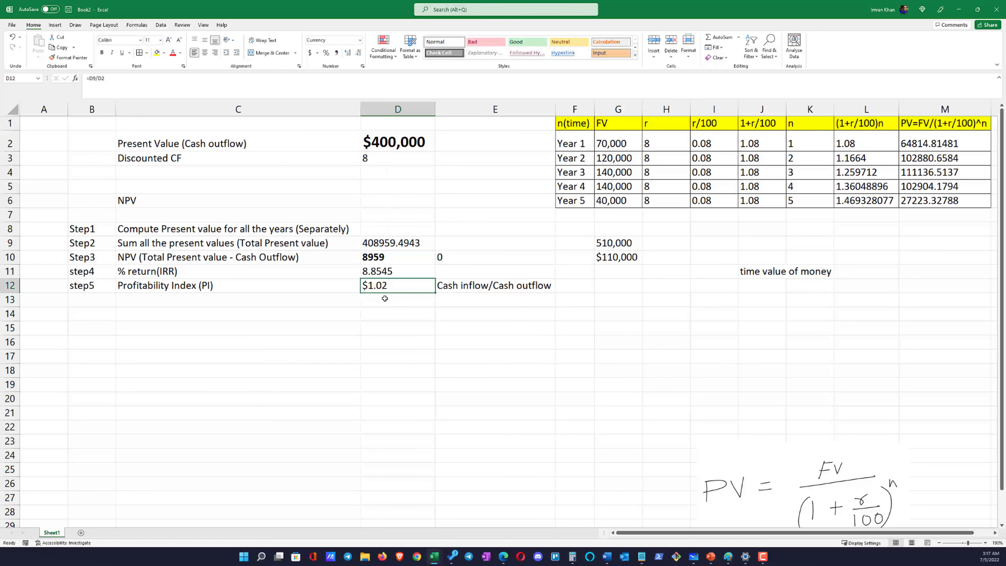
Check the Profitability Index in E13 by multiplying the cash outflow by the index with the formula =D2*D12
click(396, 298)
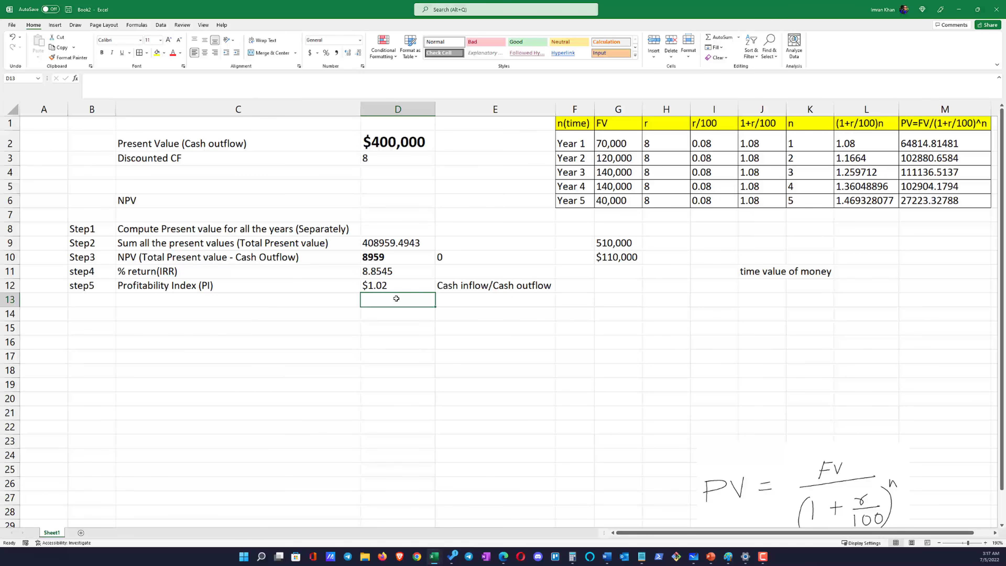
click(403, 149)
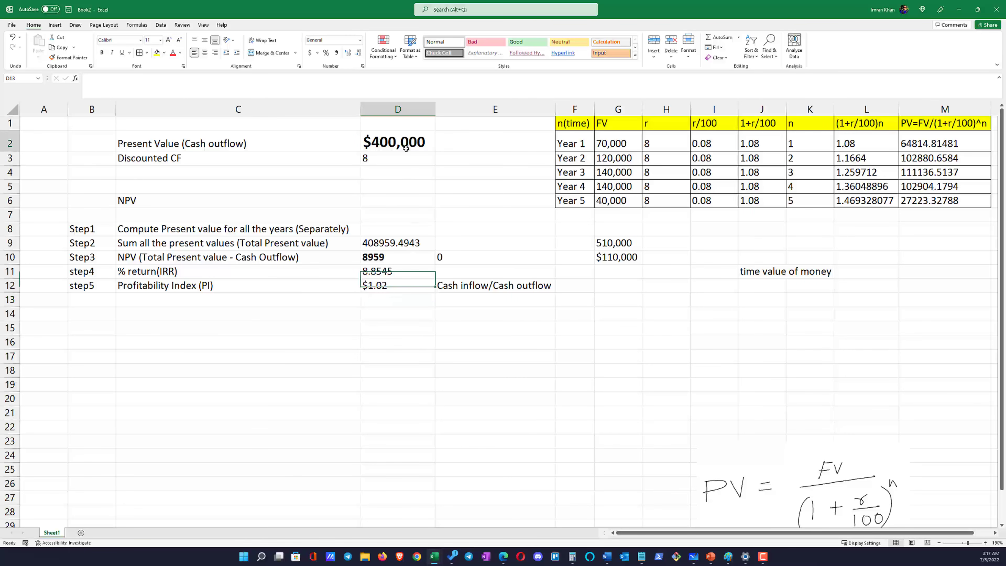
click(466, 300)
text(=)
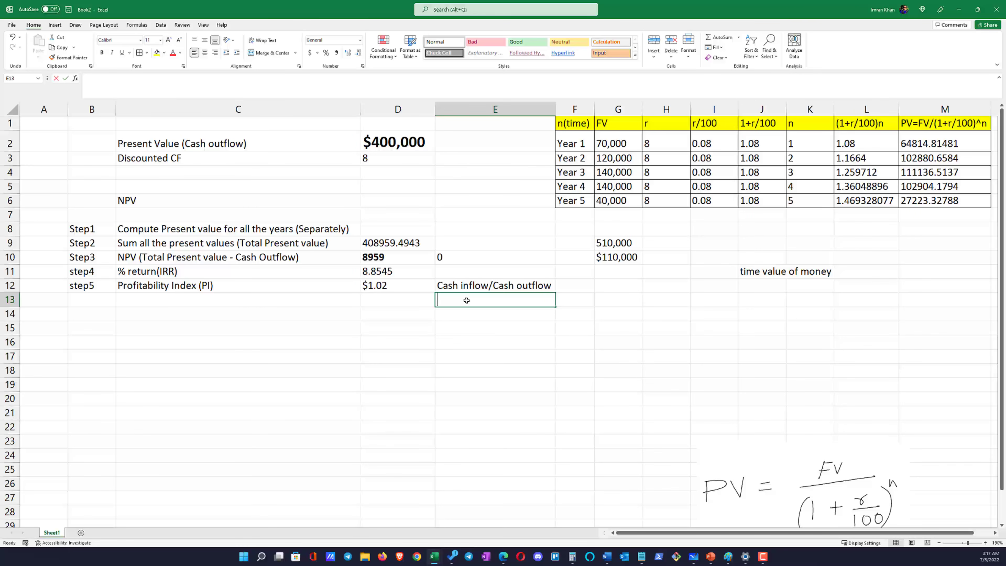
click(407, 140)
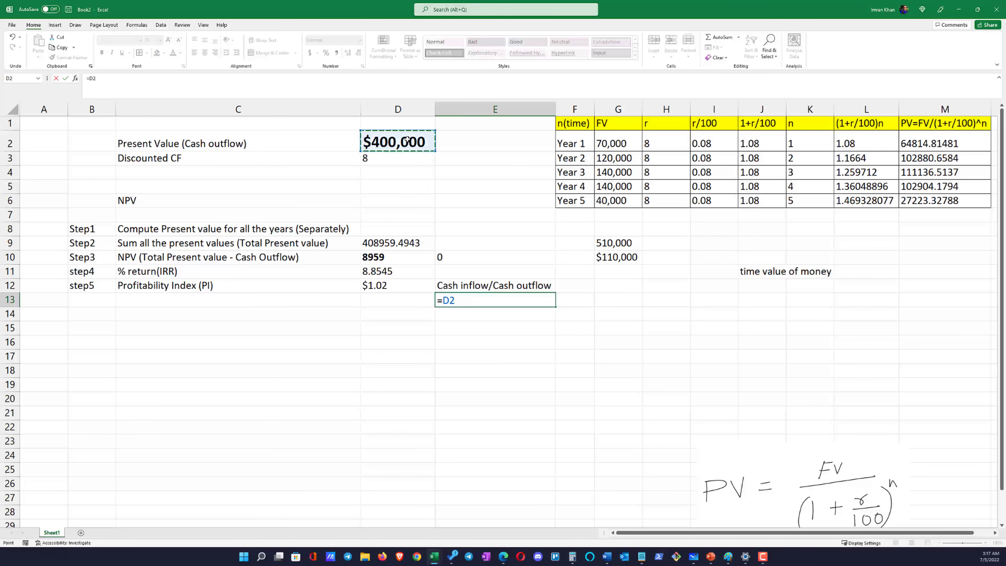
text(*)
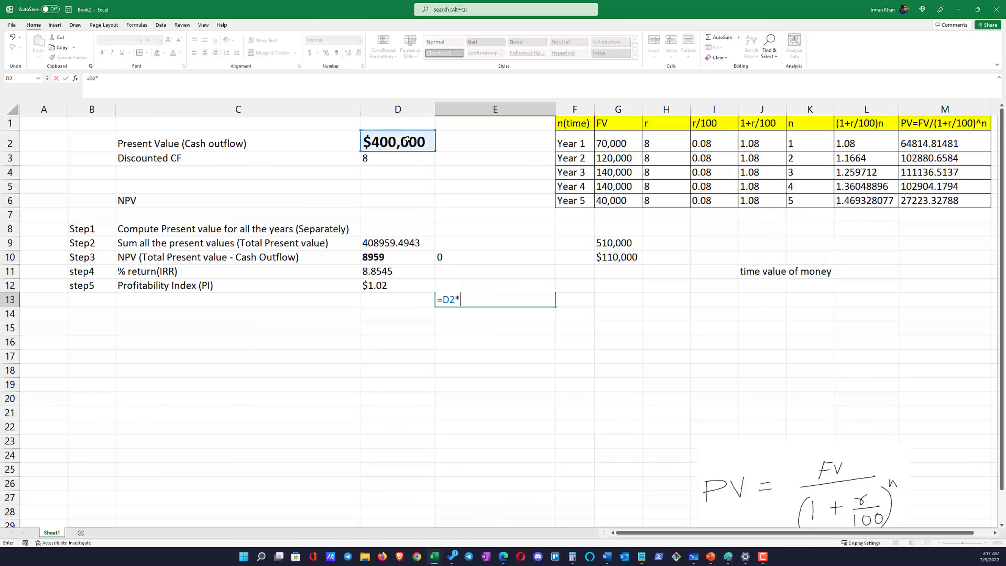
click(391, 283)
key(Return)
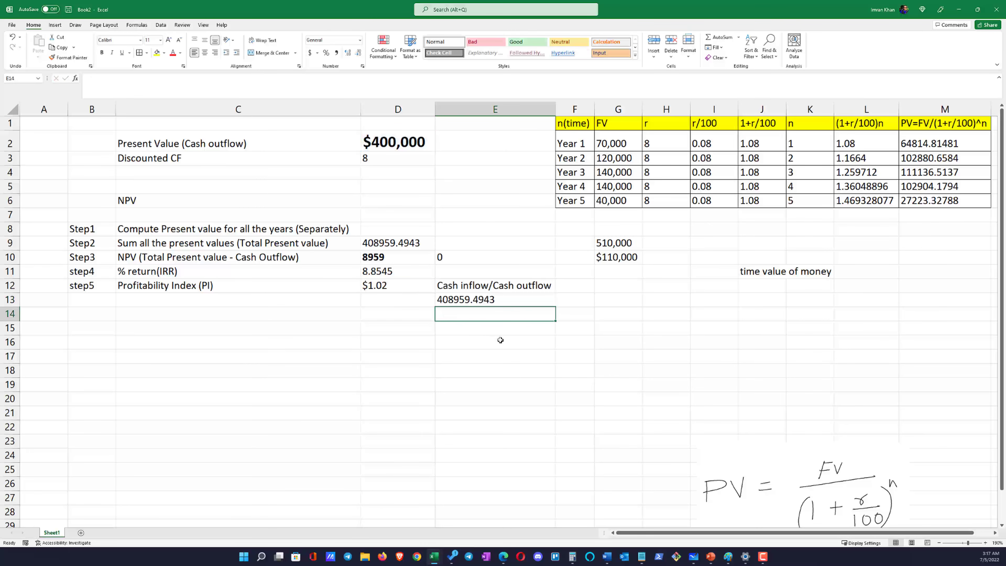
Compare the check result in E13 with the total present value in D9, and review the Profitability Index in D12 against its note
click(481, 298)
click(398, 242)
click(466, 298)
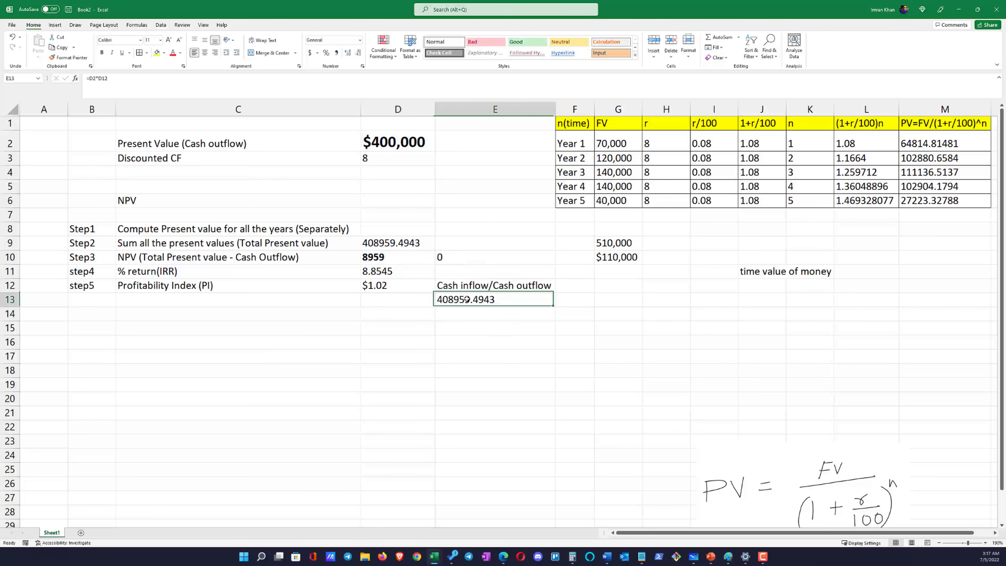
click(381, 235)
click(386, 242)
click(467, 299)
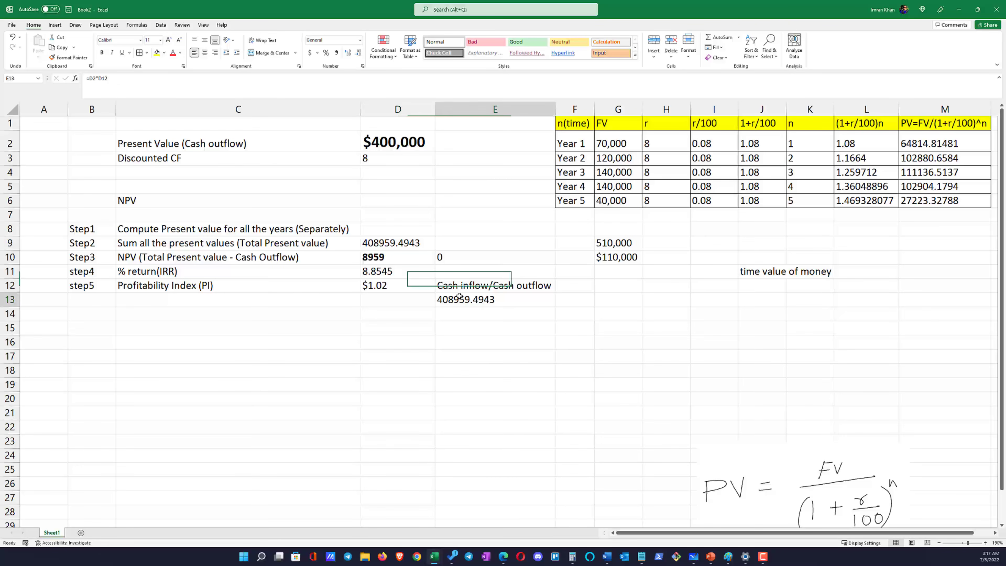
click(373, 286)
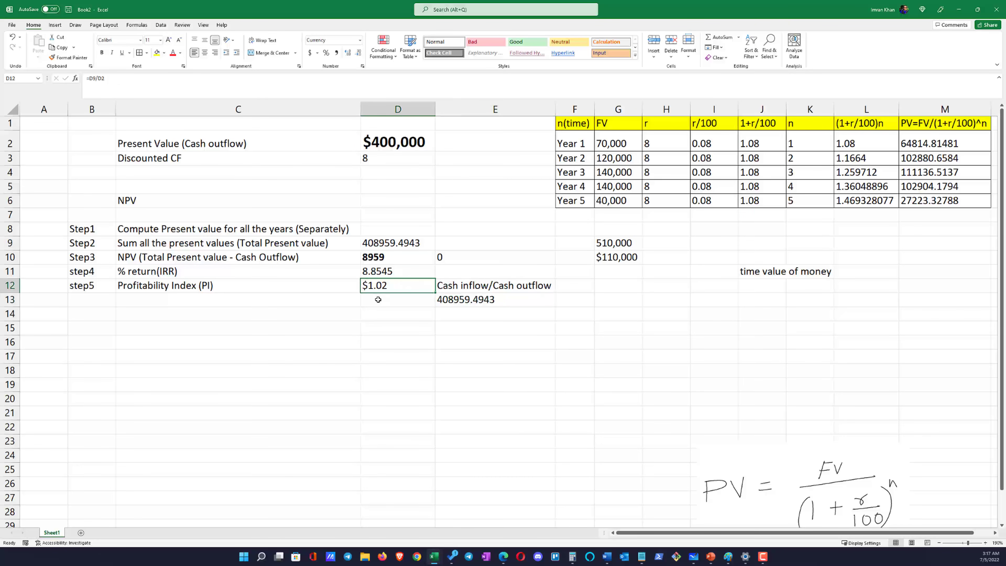
click(448, 291)
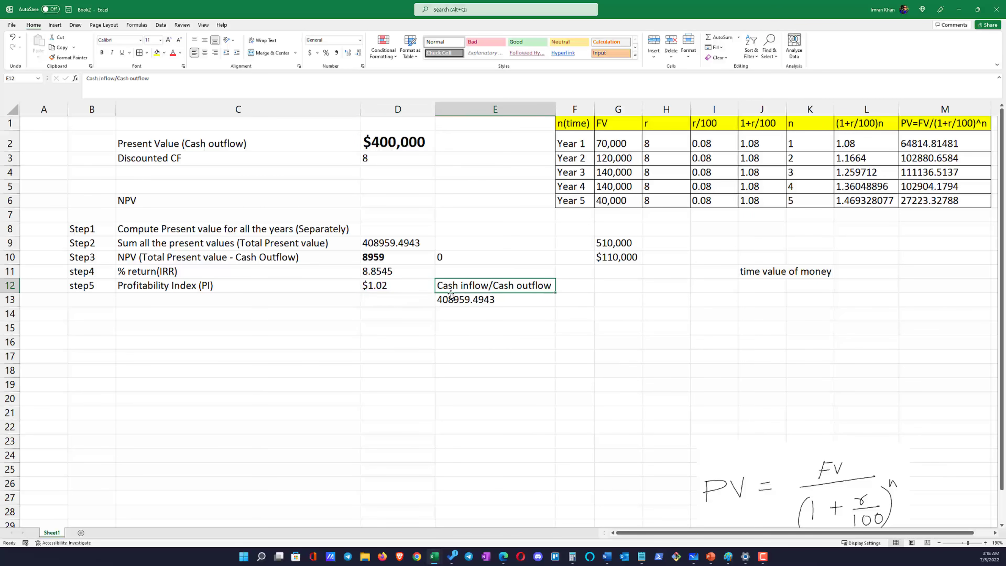
click(397, 288)
click(383, 304)
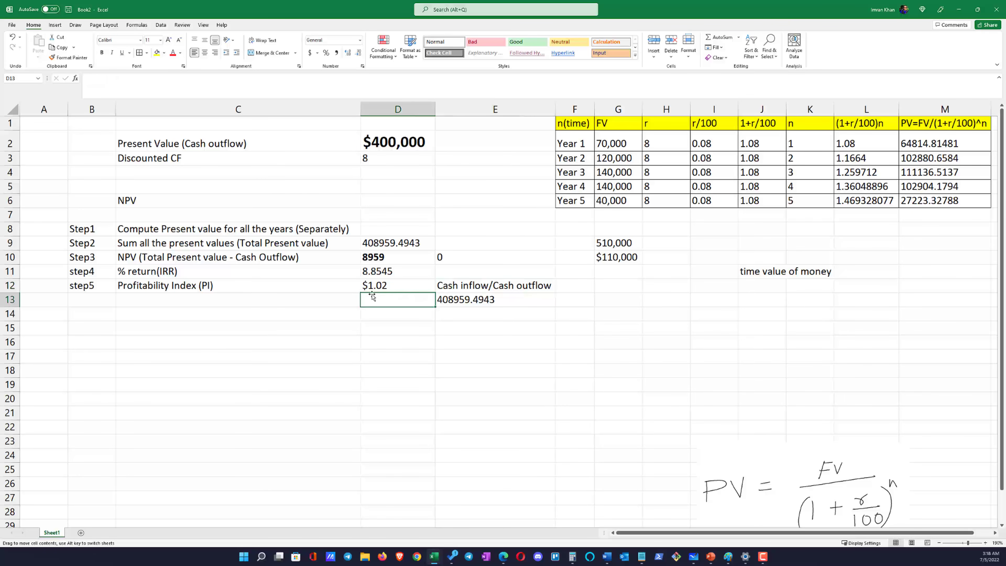
click(372, 289)
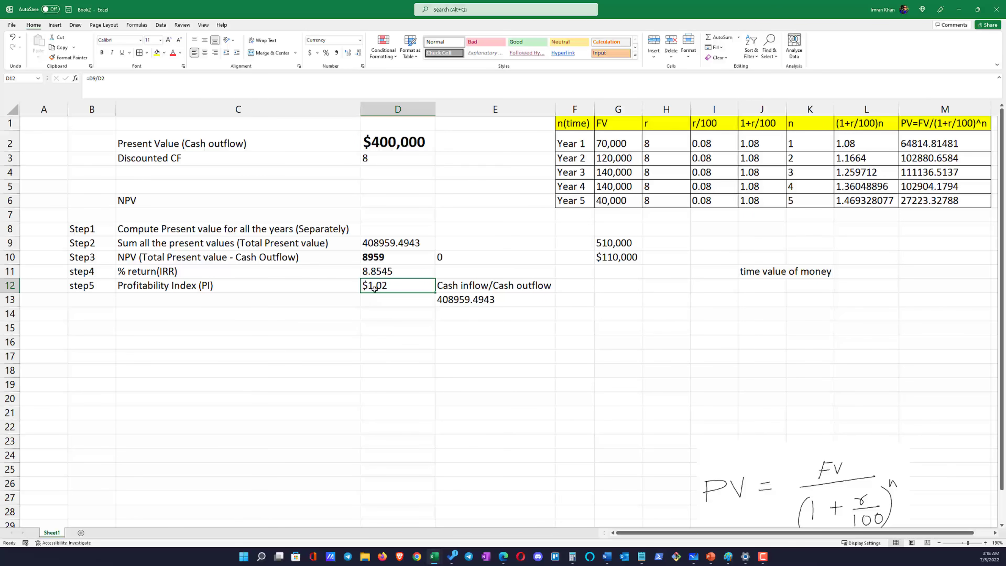
click(376, 300)
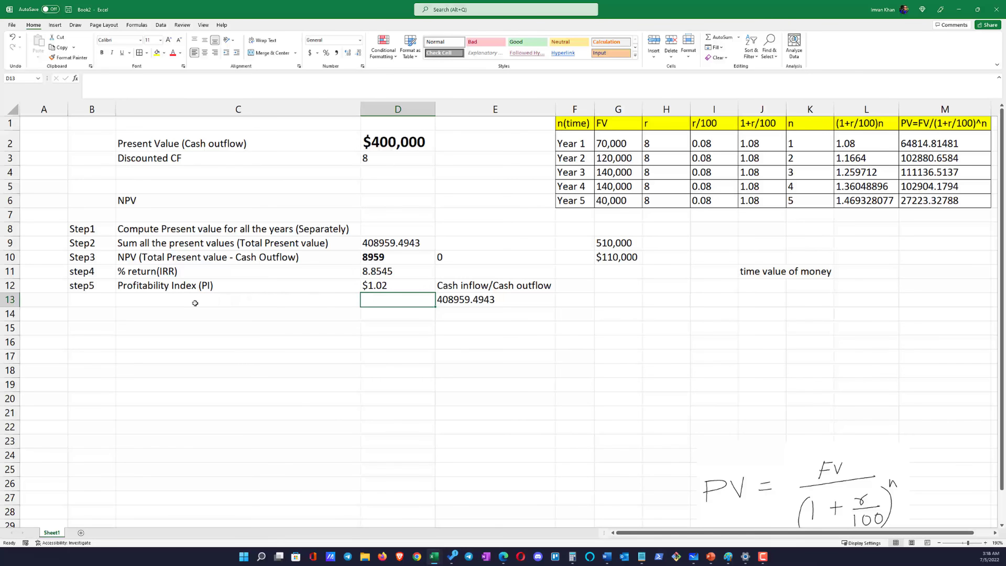
Add a row below the Profitability Index with "step6" in B13 and "Payback period" in C13
click(96, 296)
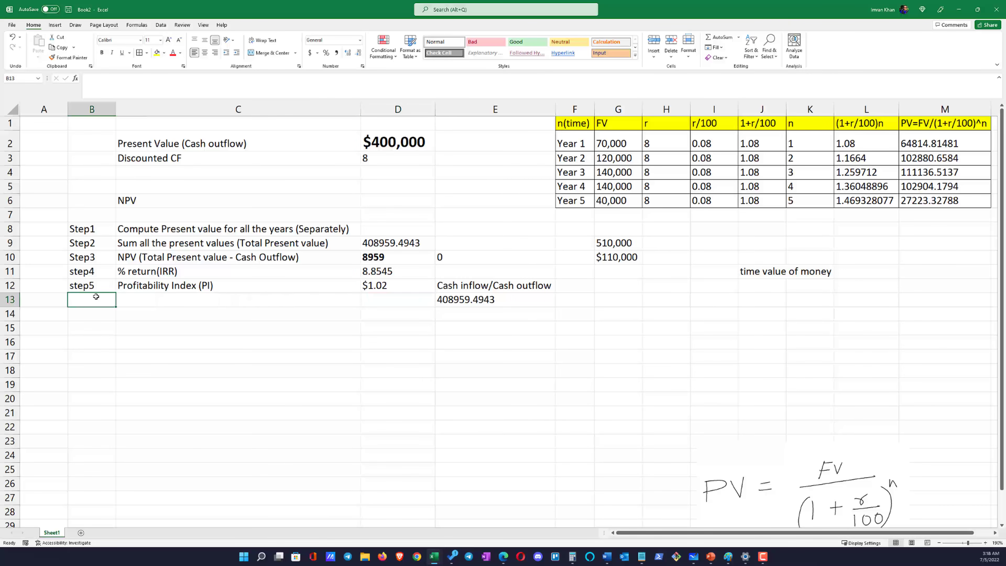
text(step)
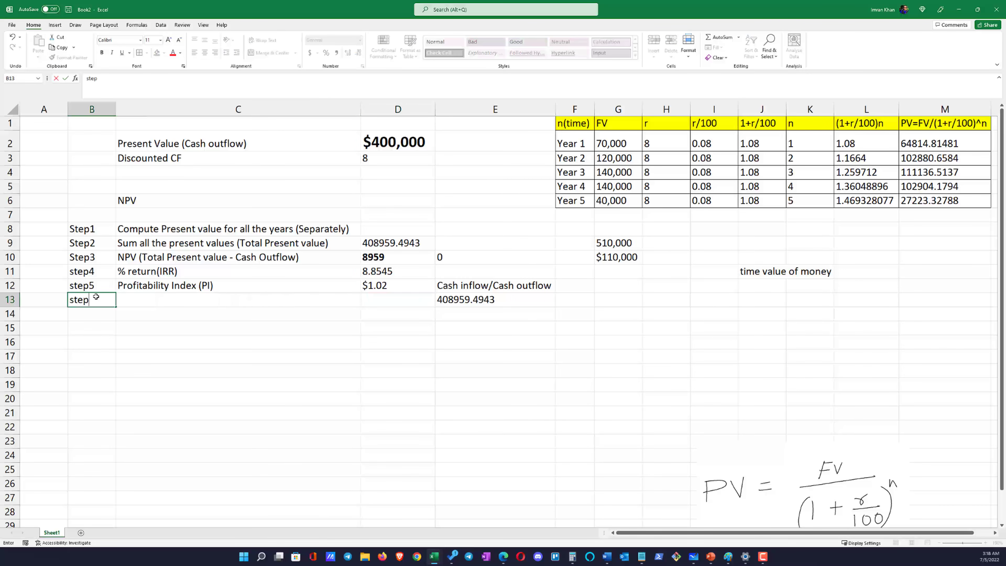
text(6)
key(Tab)
text(Pa)
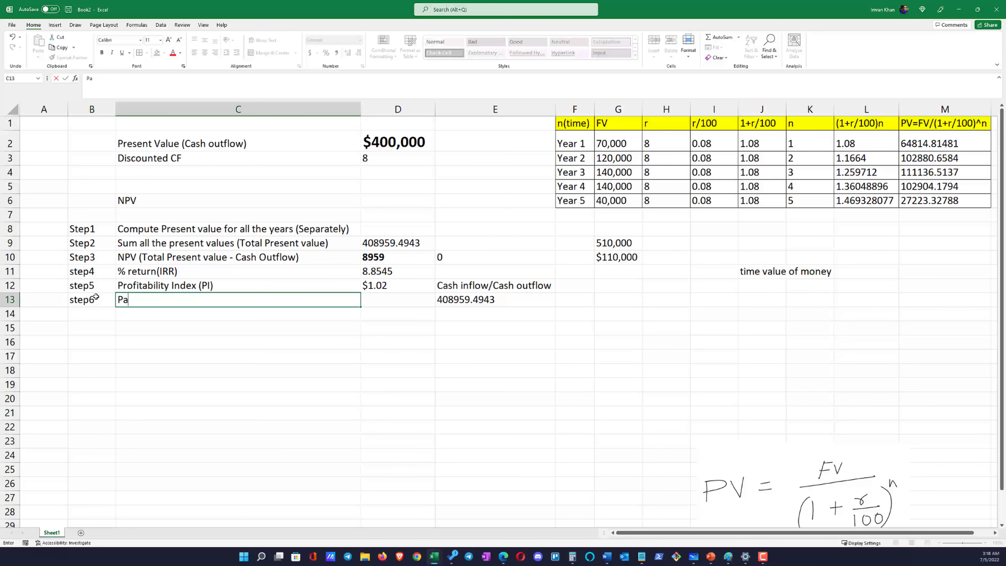
text(yback period)
key(Tab)
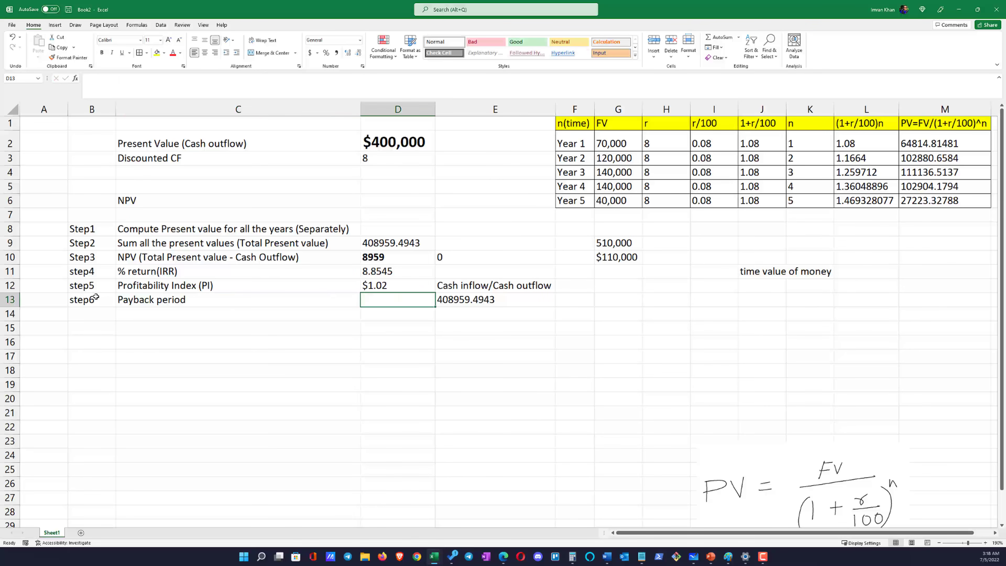
Extend the label in C13 to read "Payback period (break even point)"
double_click(213, 302)
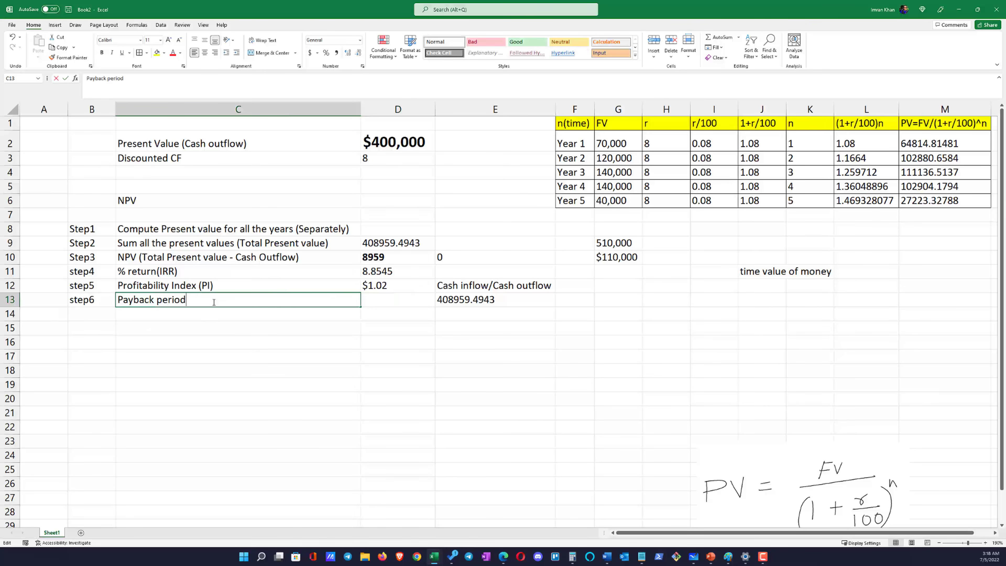
text((brea)
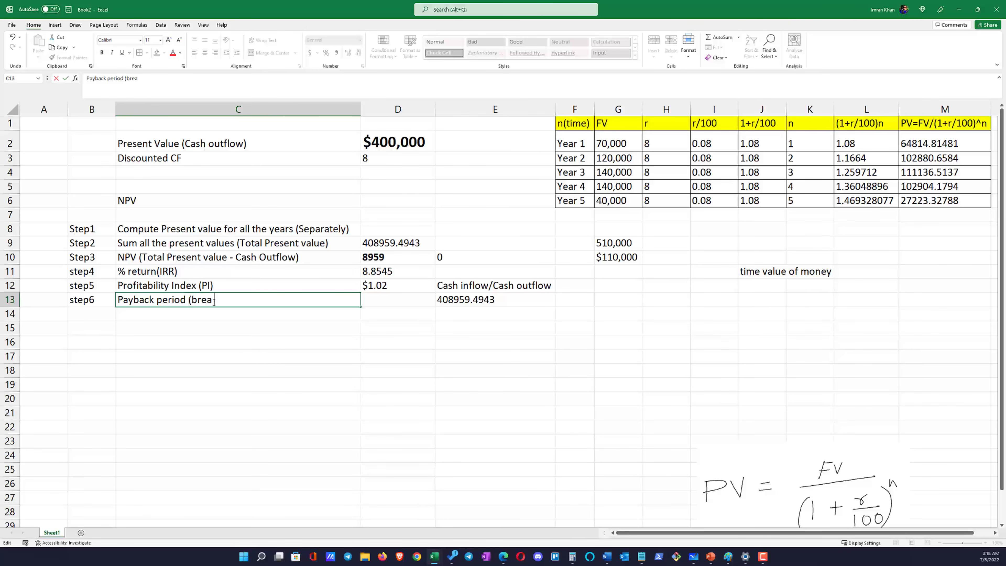
text(k even))
key(BackSpace)
text(point))
key(Return)
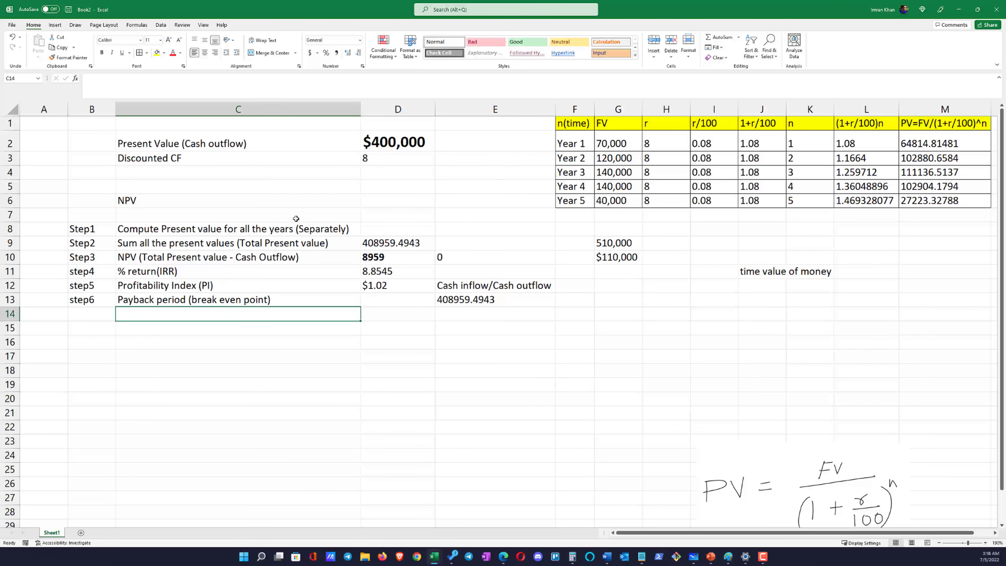
click(390, 140)
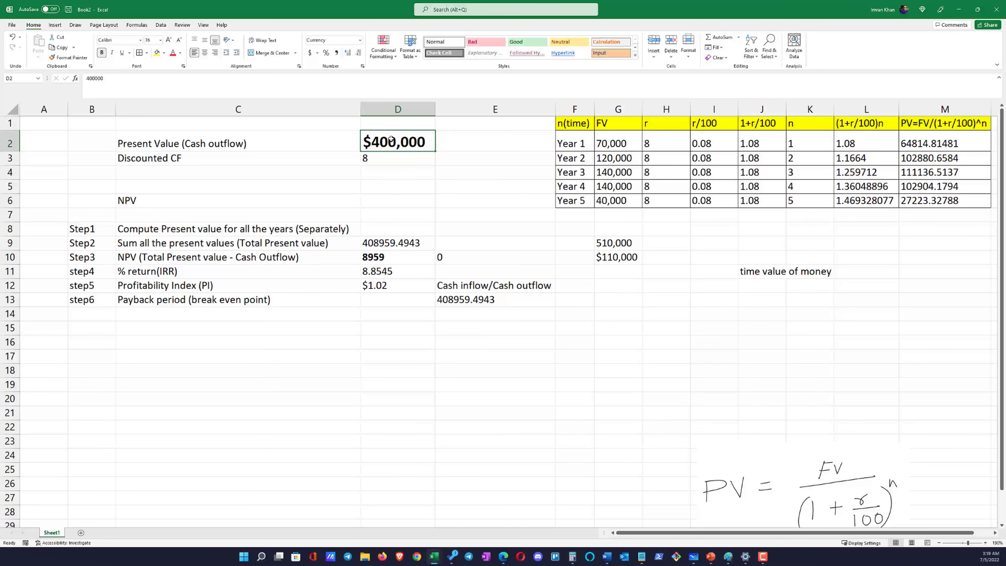
click(384, 300)
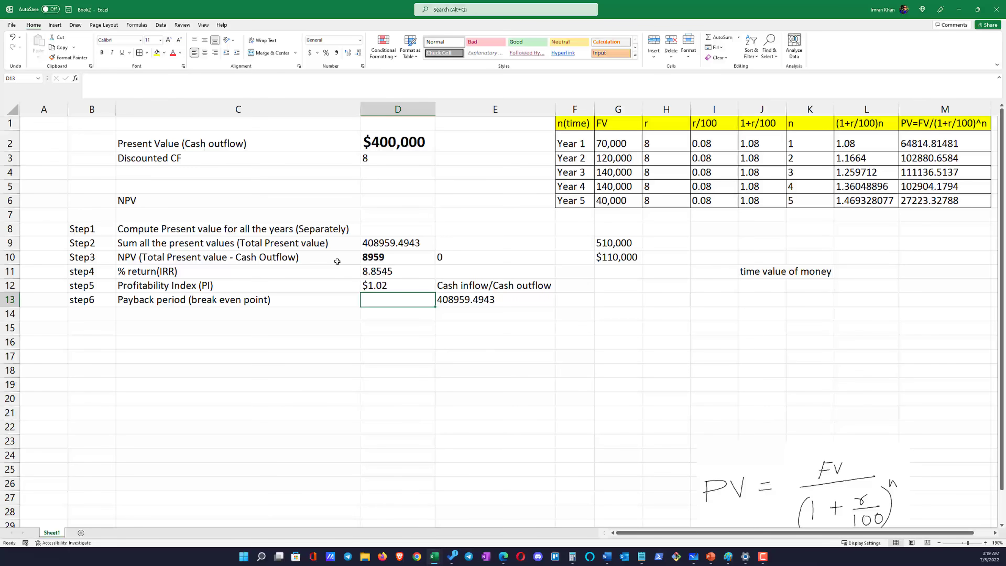
Copy the n(time) and FV columns for Years 1 to 5 (F1:G6) to a new block starting at F14
click(415, 140)
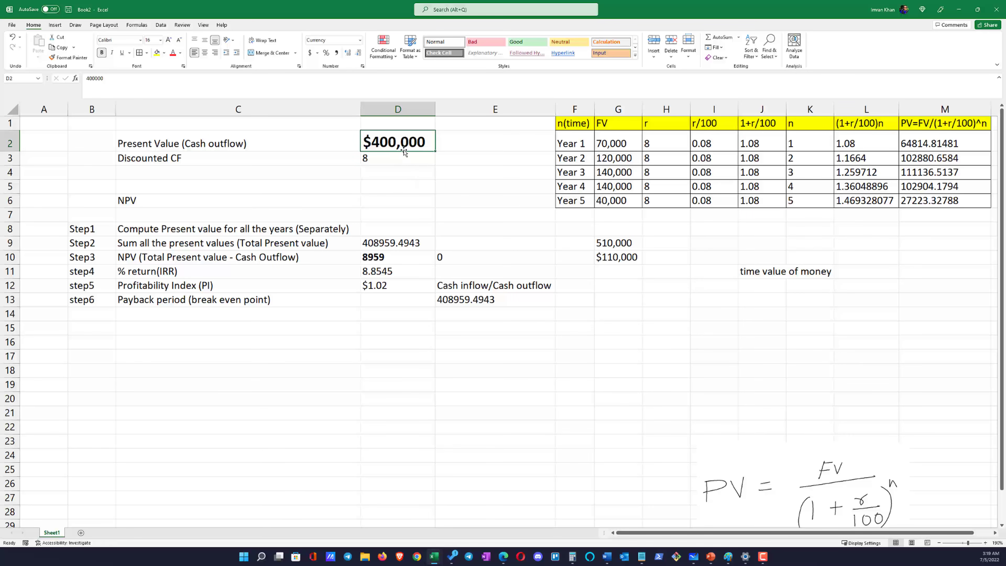
click(397, 305)
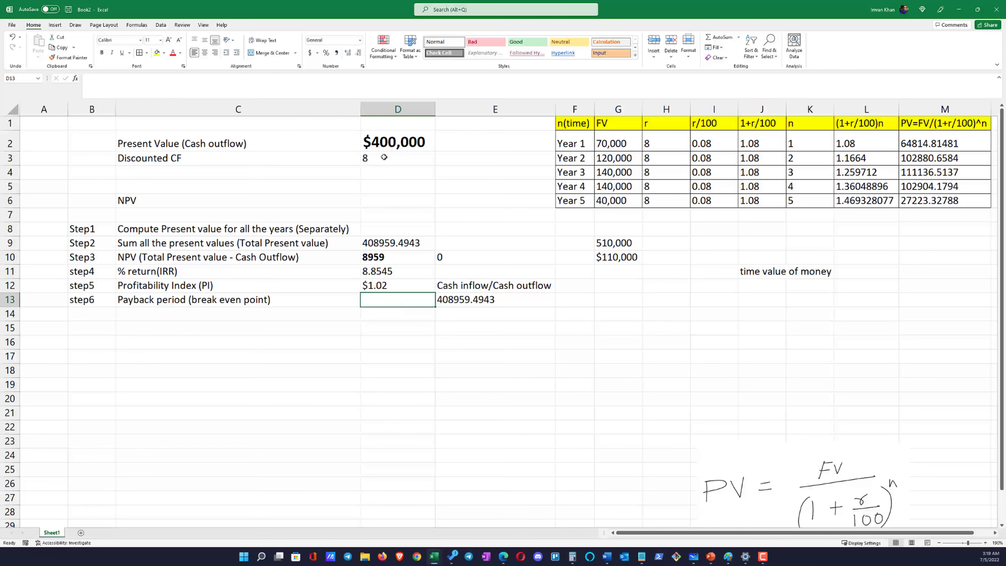
click(392, 149)
click(394, 305)
drag(608, 126, 618, 198)
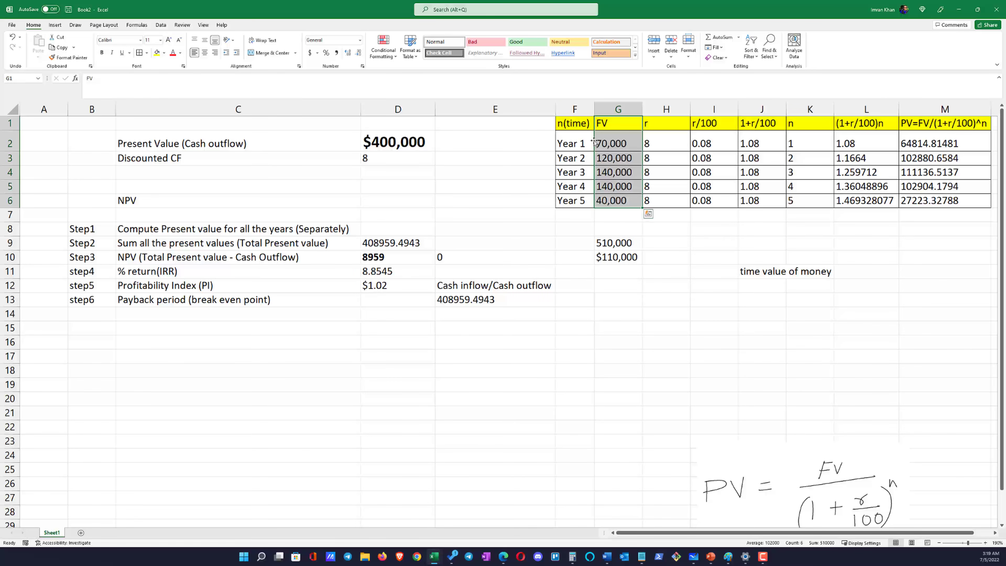
drag(588, 126, 609, 200)
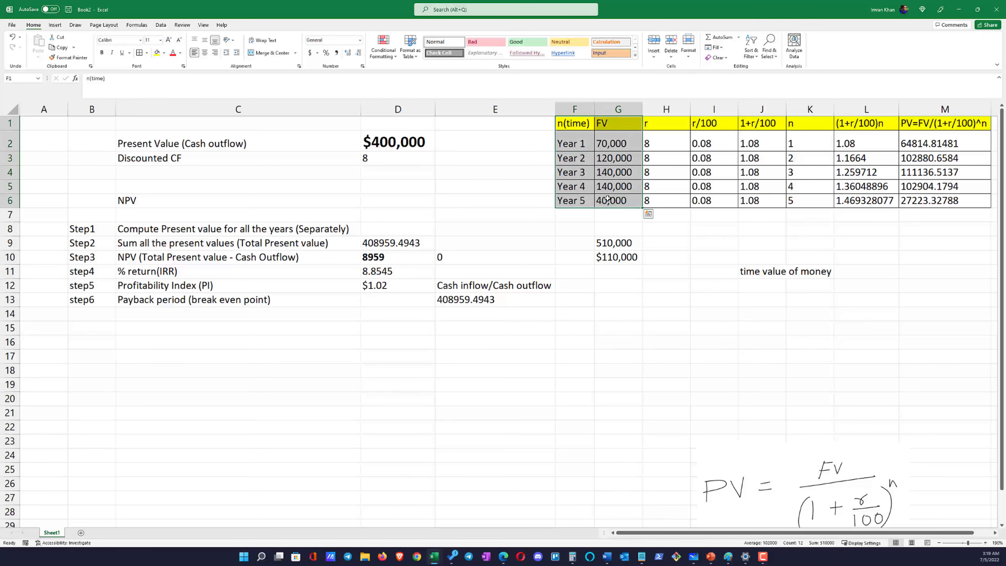
key(ctrl+c)
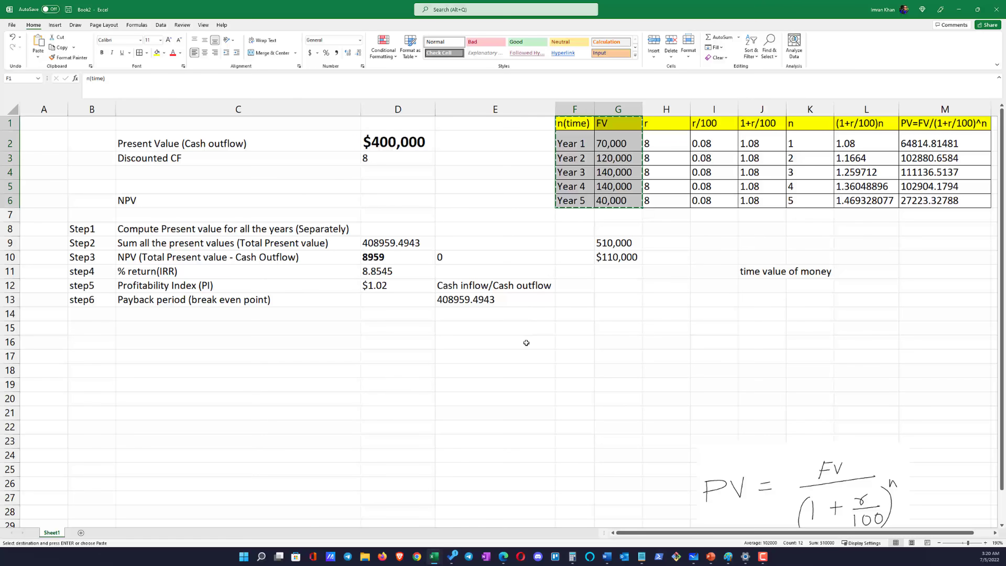
click(576, 314)
key(ctrl+v)
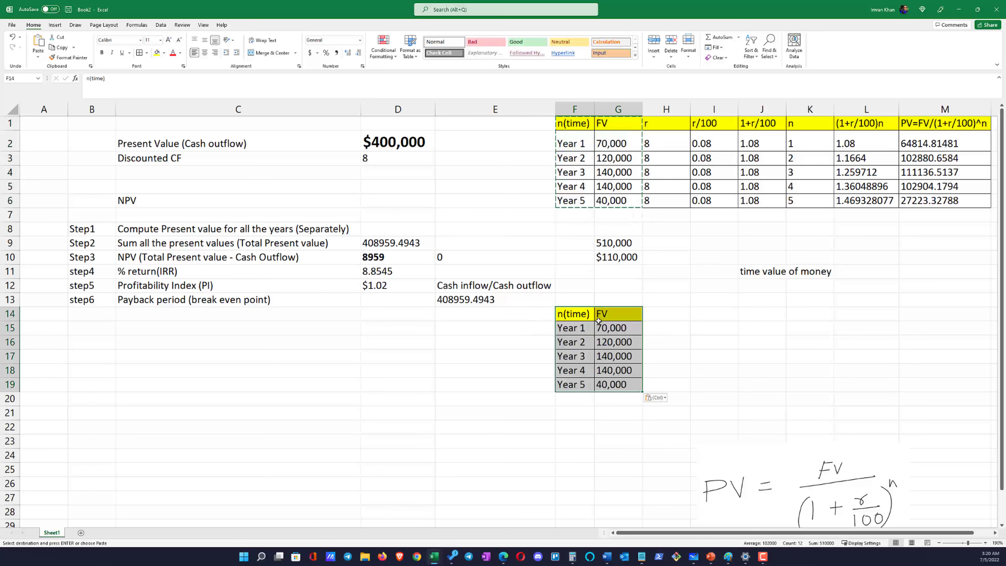
Enter the initial cash outflow of 400000 in H14, beside the copied FV header
click(655, 317)
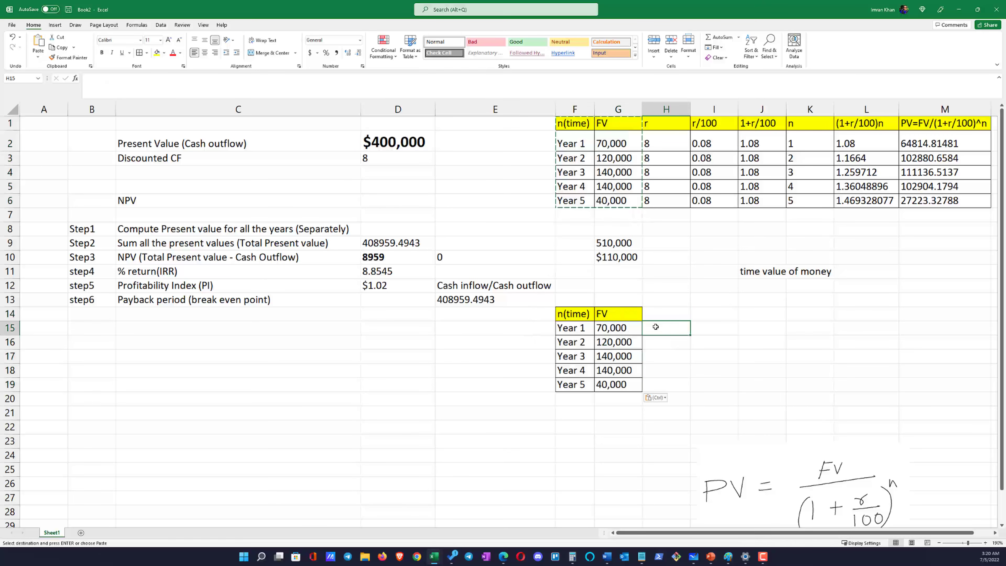
click(691, 317)
click(689, 317)
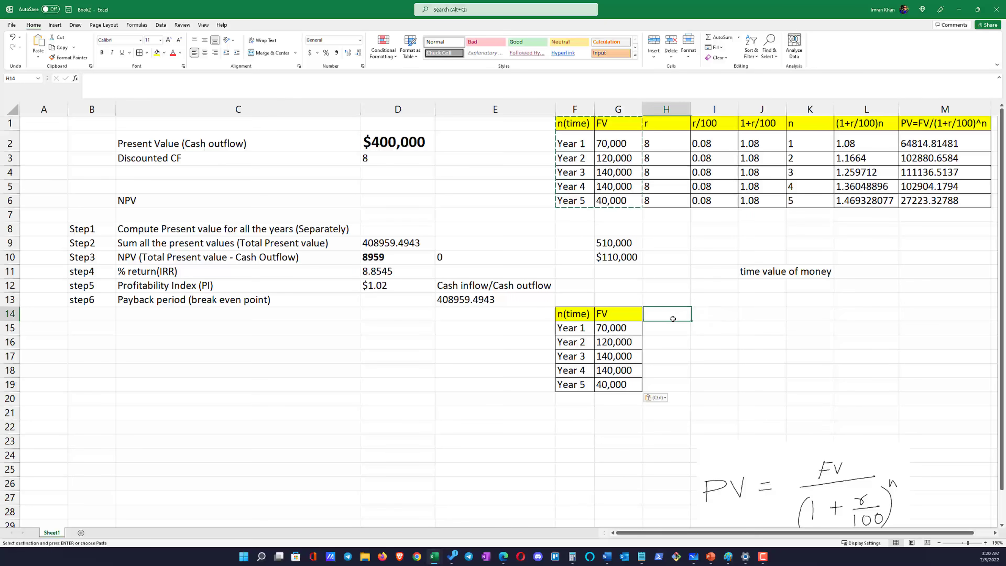
text(40000)
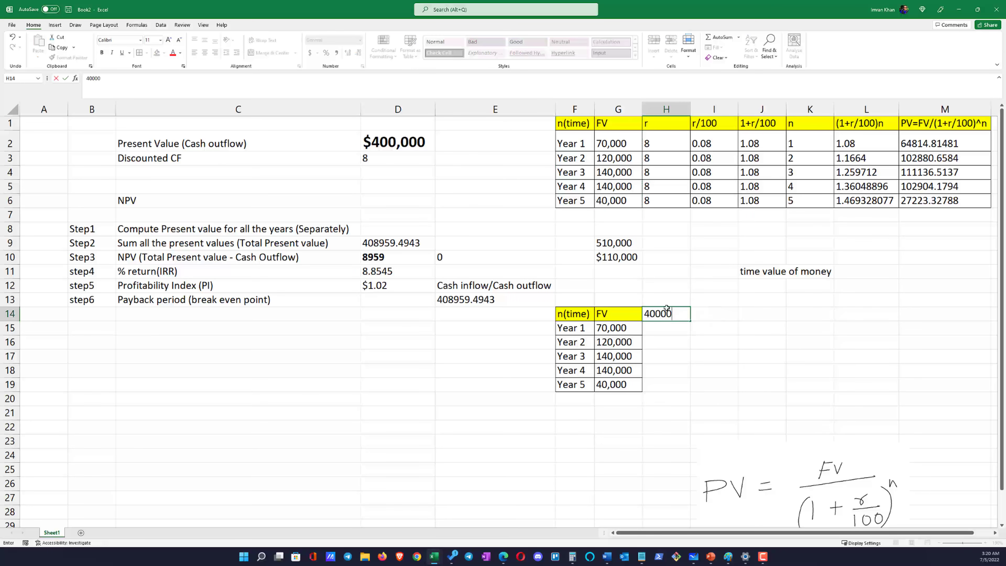
text(0)
key(Return)
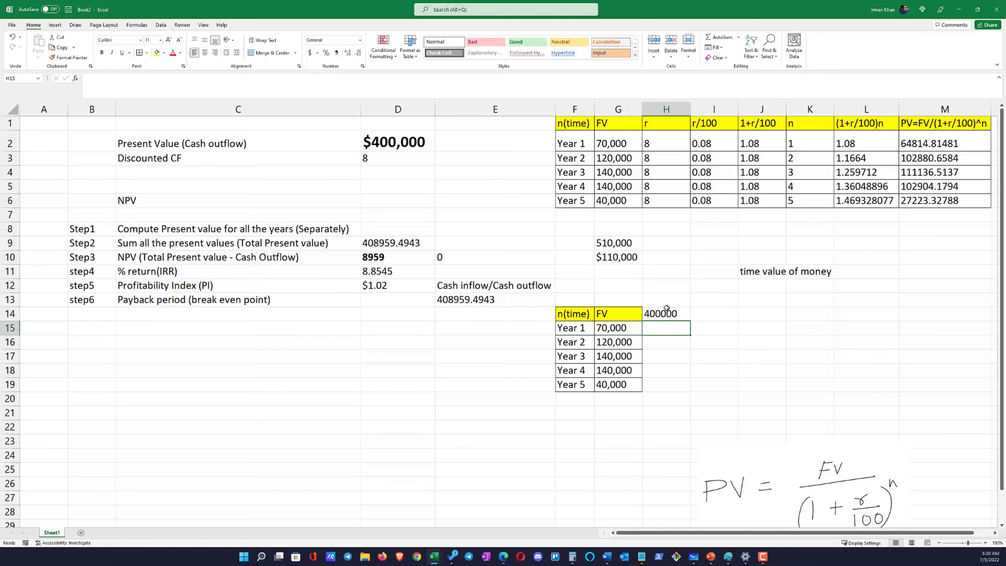
Calculate the balance left to recover after Year 1 in H15 with the formula =H14-G15
click(666, 311)
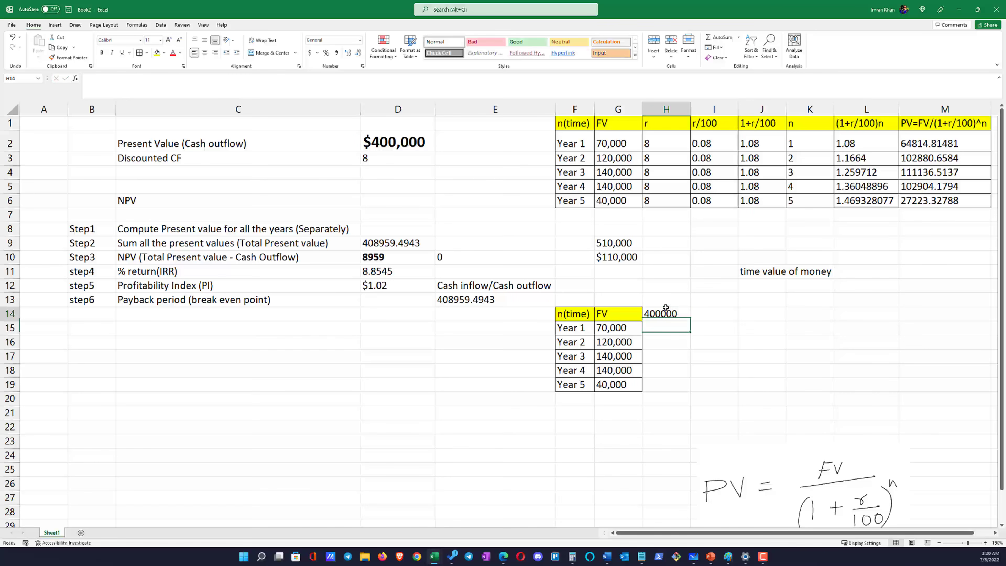
click(681, 332)
text(=)
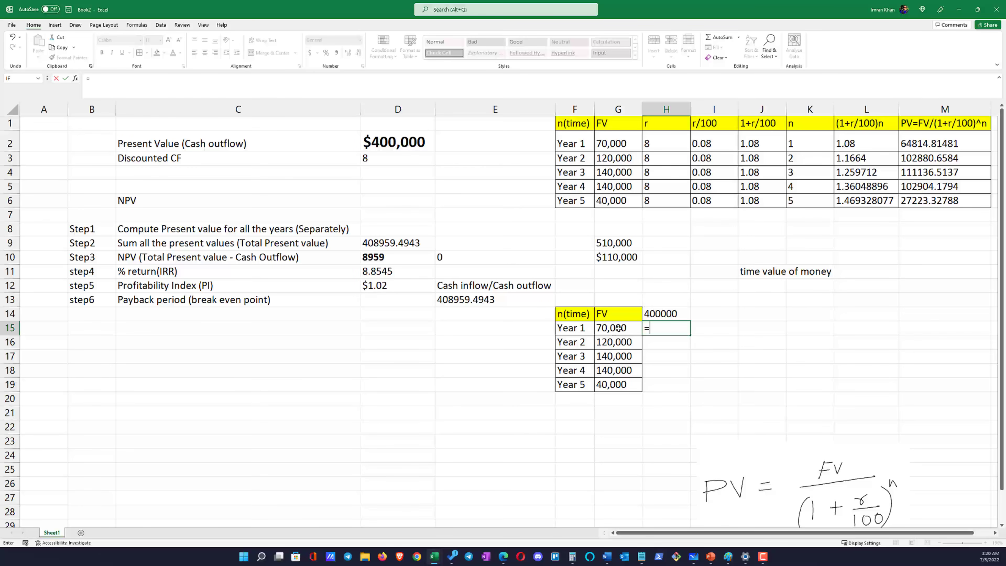
click(664, 315)
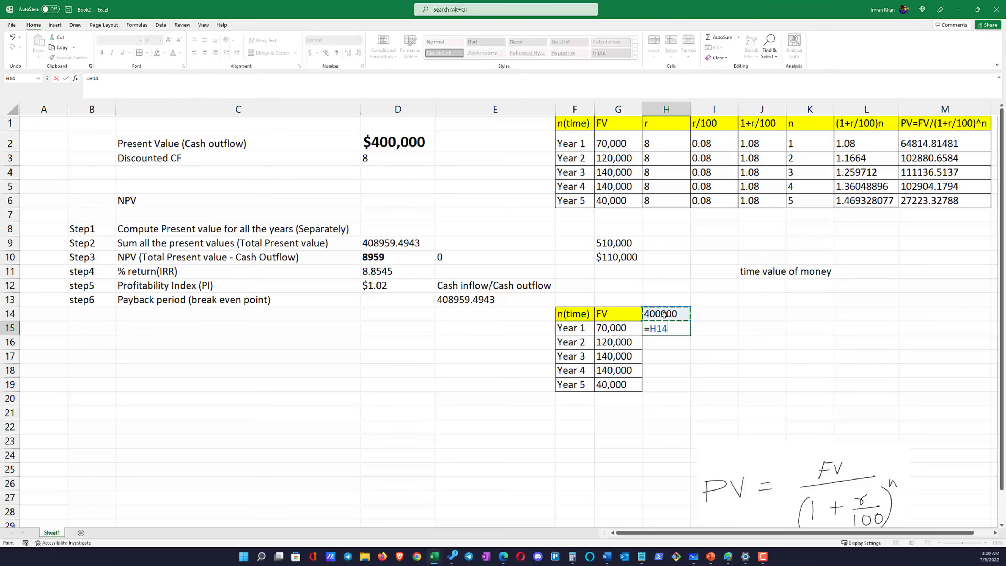
text(-)
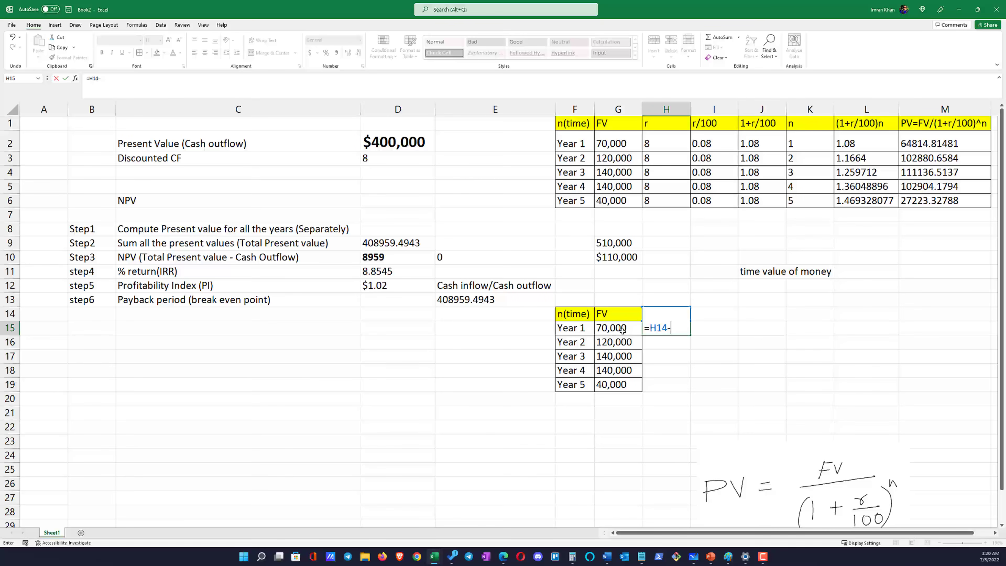
click(616, 328)
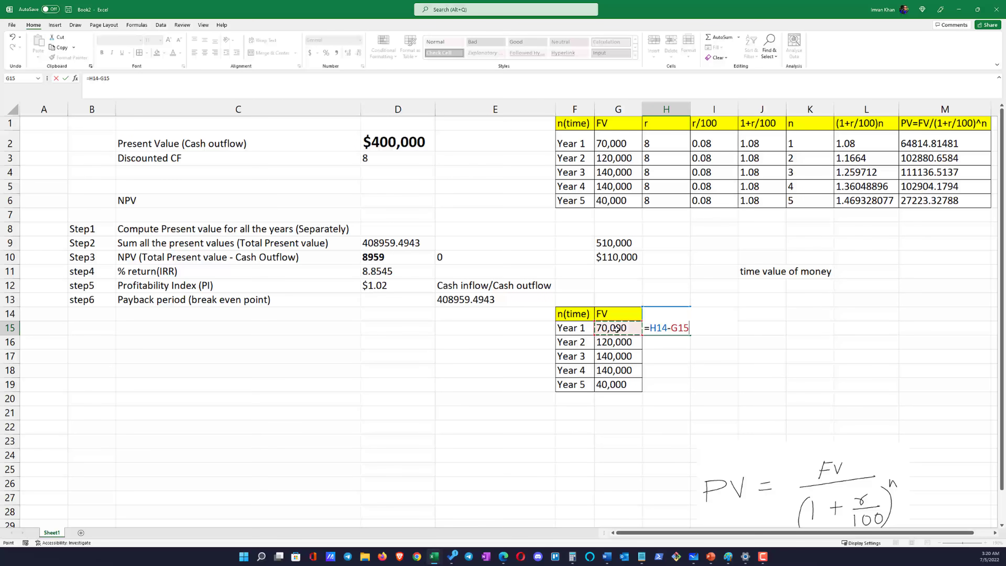
key(Return)
click(669, 316)
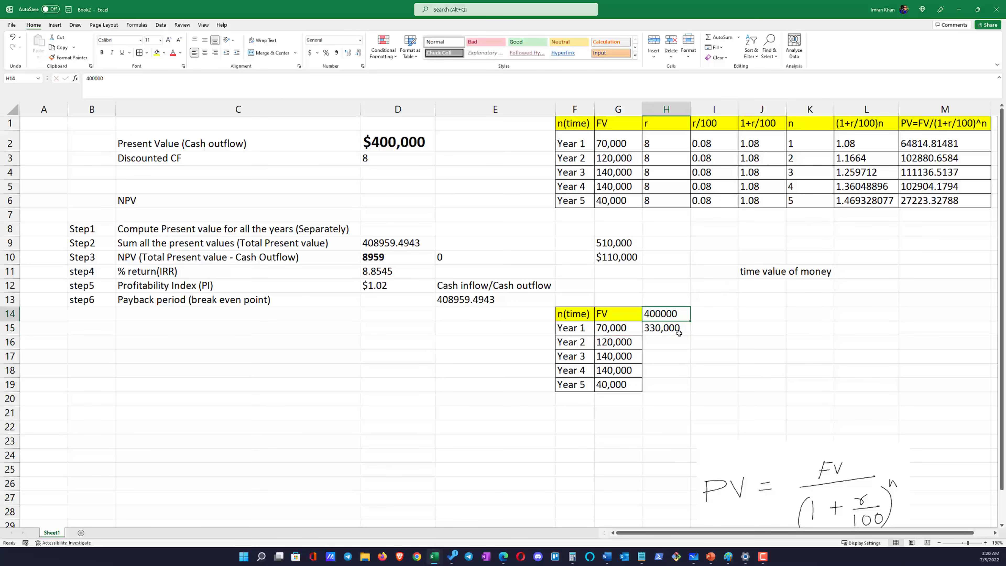
click(667, 328)
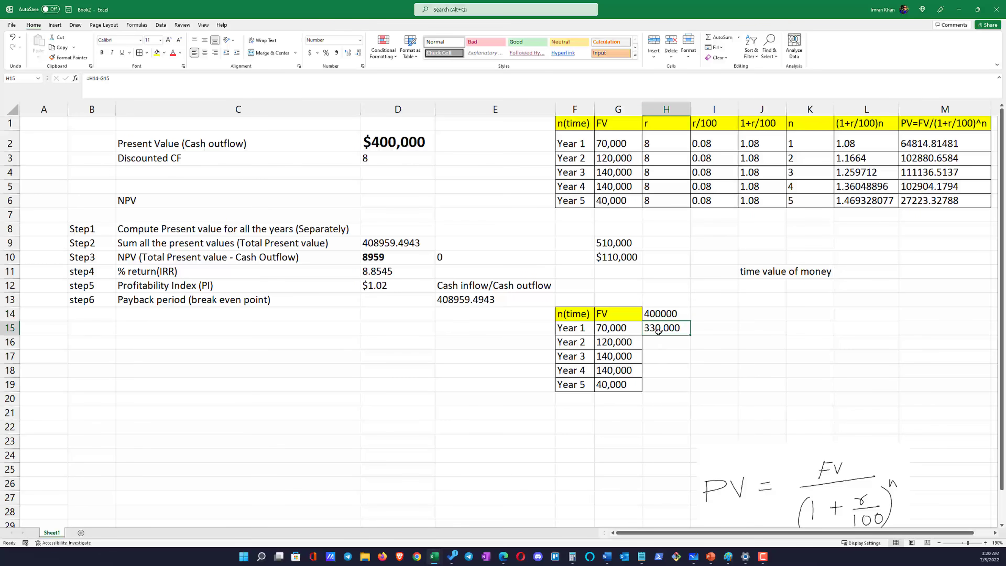
Calculate the balance left to recover after Year 2 in H16 with the formula =H15-G16
click(660, 344)
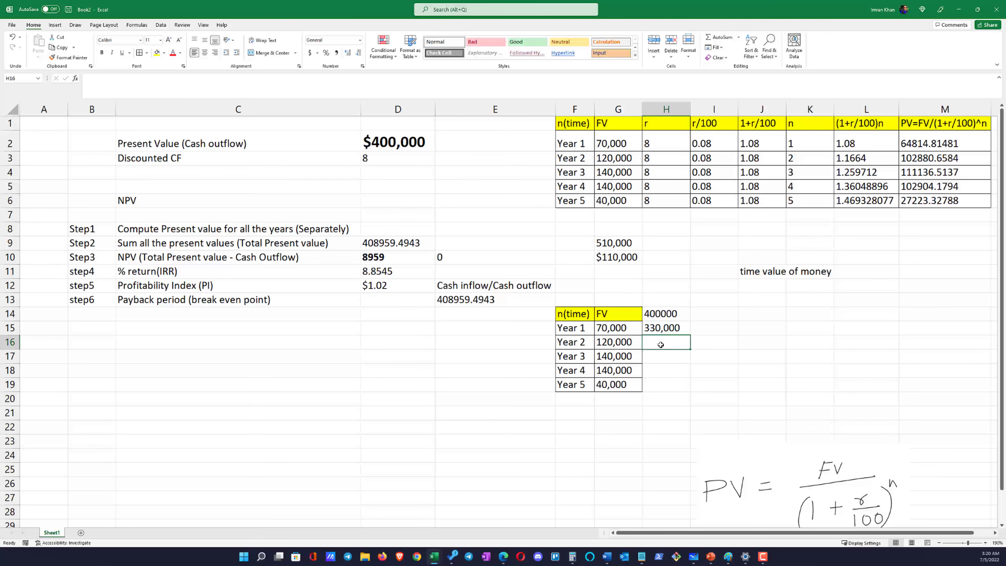
text(=)
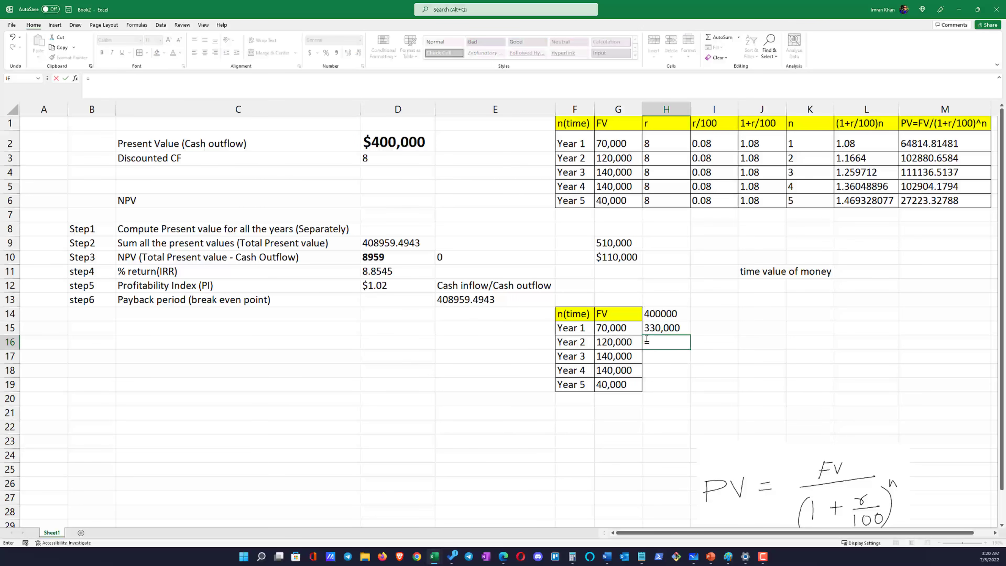
click(657, 329)
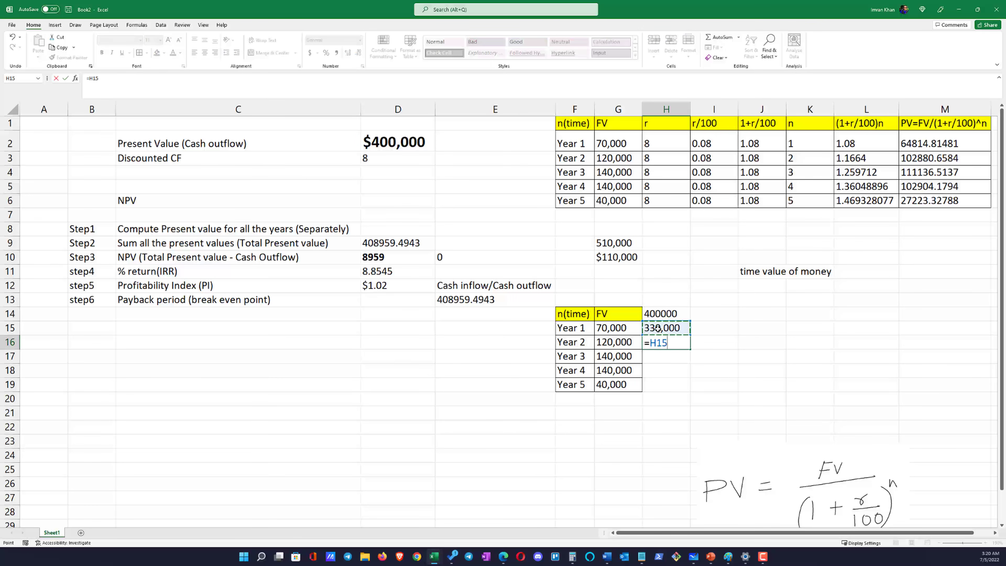
text(-)
click(614, 342)
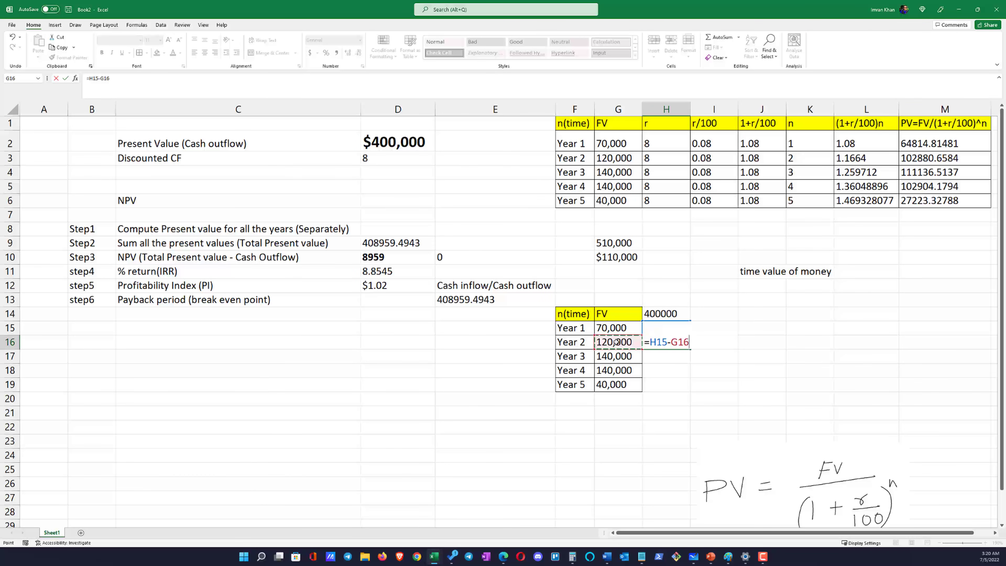
key(Return)
key(Up)
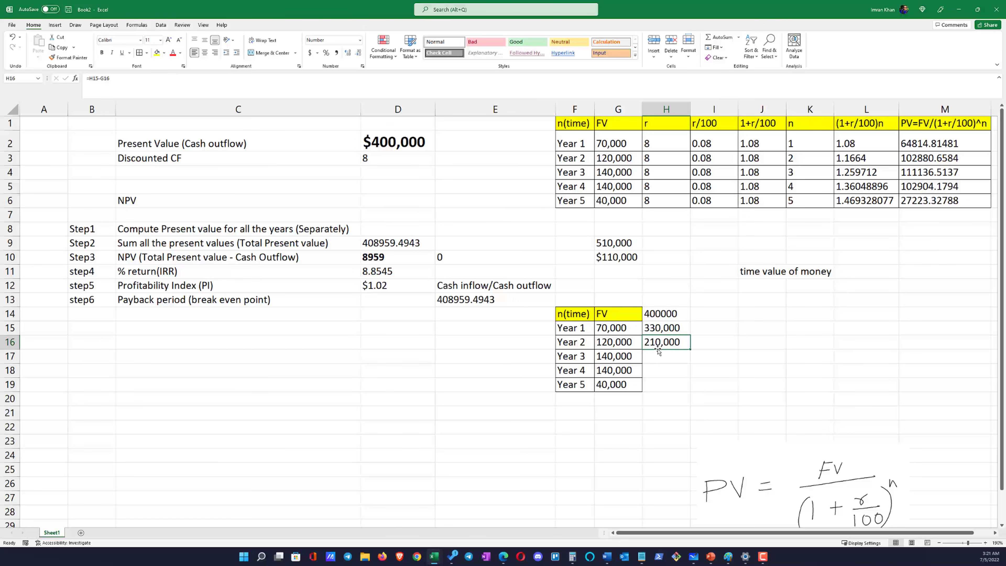
Calculate the balance left to recover after Year 3 in H17 with the formula =H16-G17
click(666, 357)
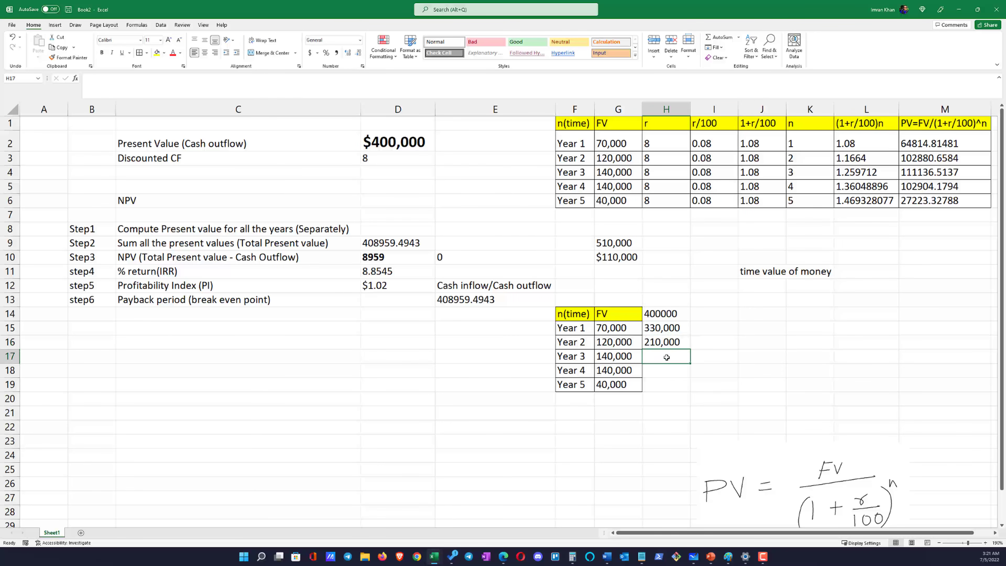
text(=)
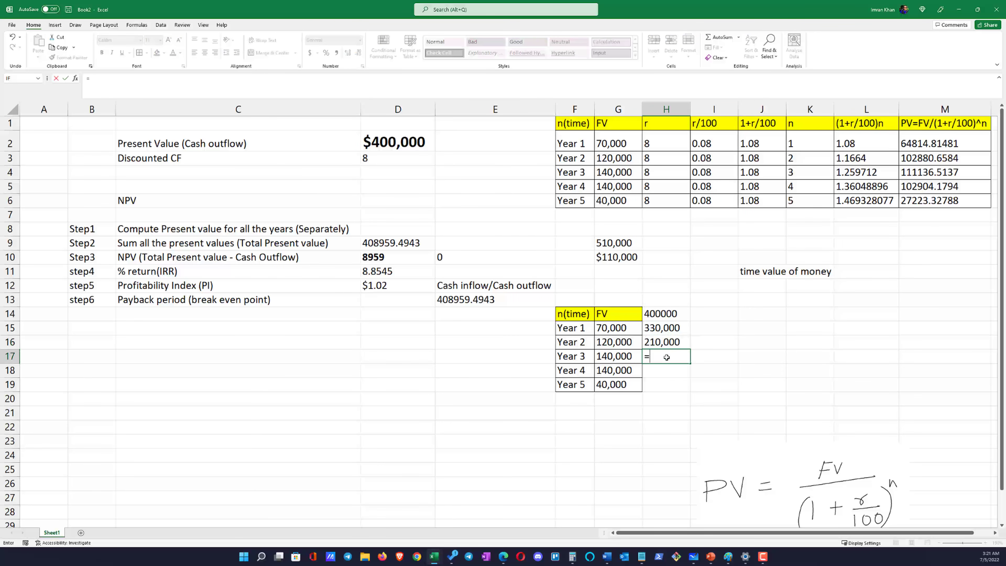
click(660, 341)
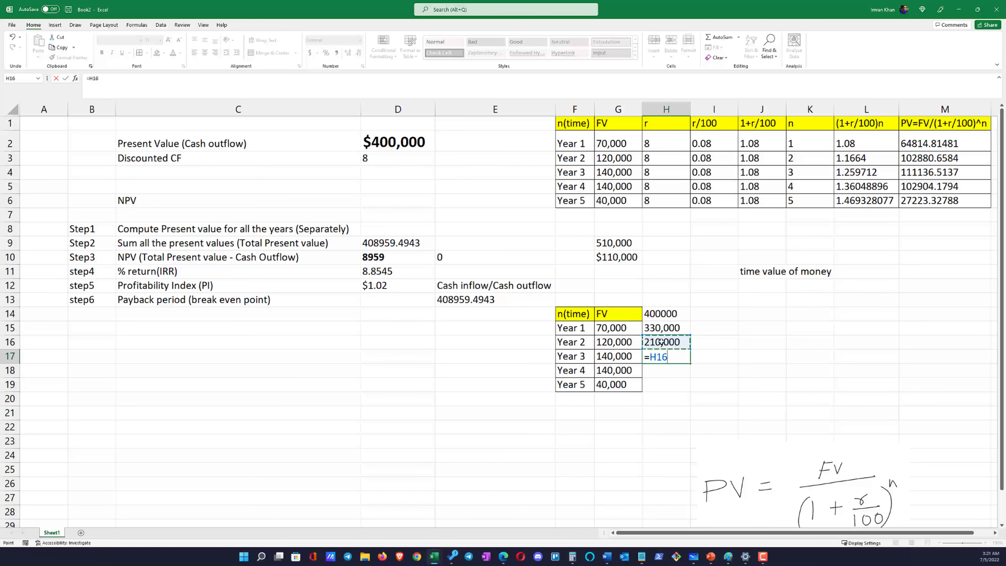
text(-)
click(625, 356)
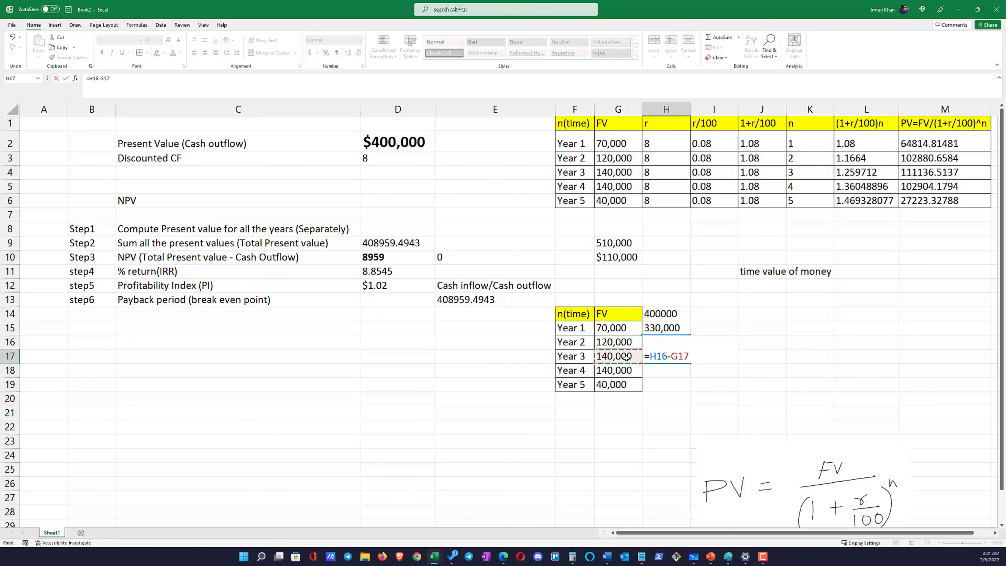
key(Return)
Review the remaining balances for Years 1 to 3 in H15:H17 and compare the last one with the Year 4 cash flow in G18
click(676, 343)
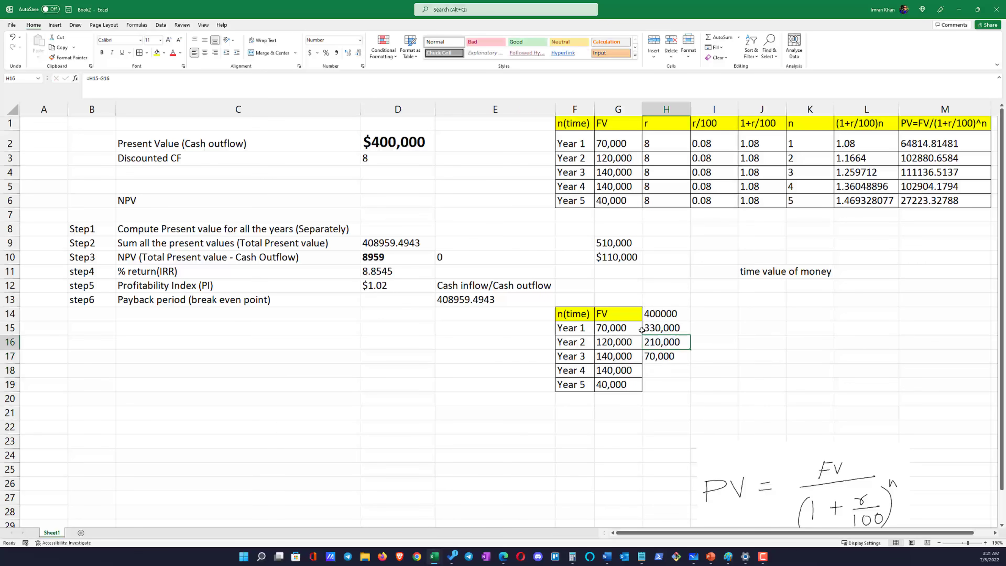
drag(585, 327, 647, 327)
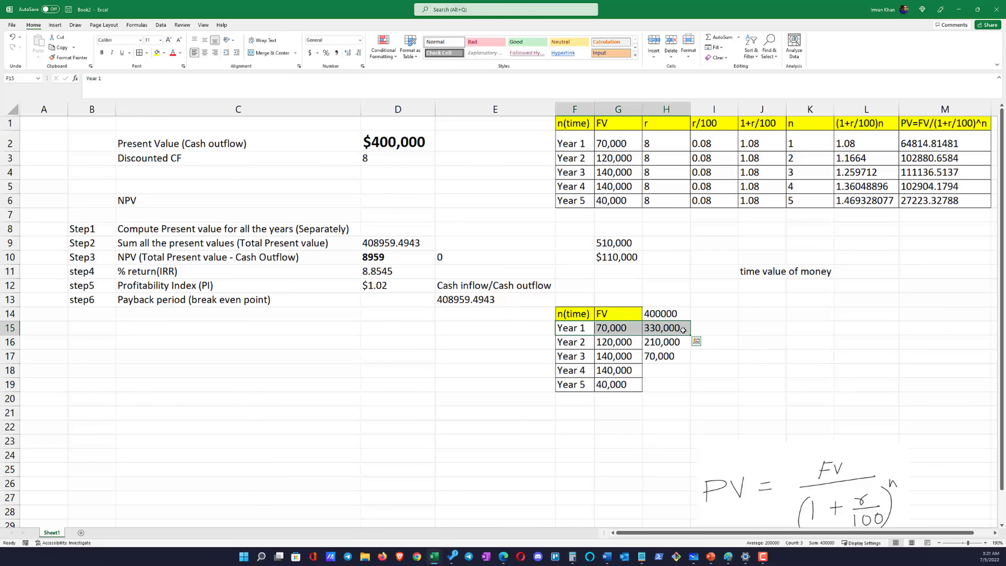
click(658, 328)
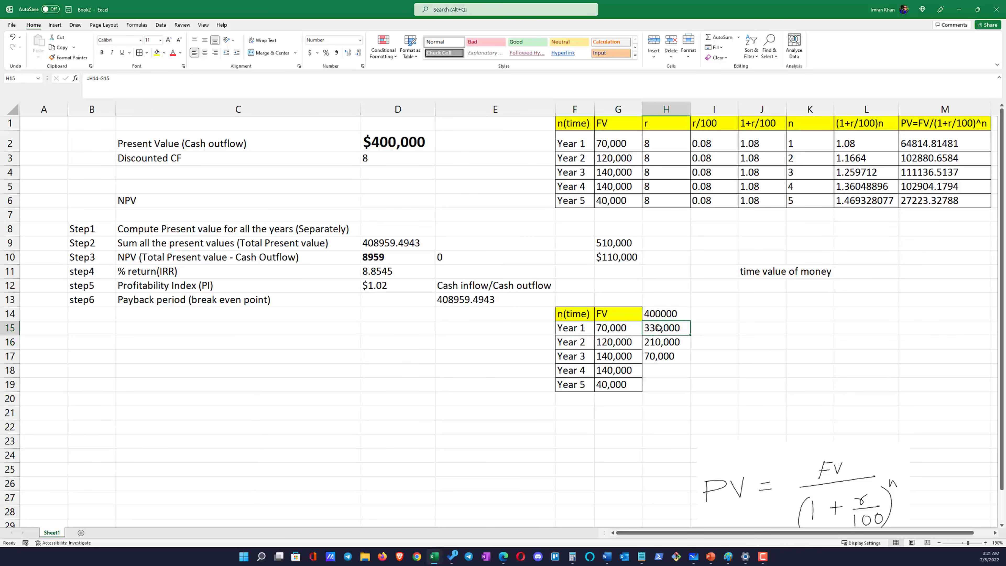
drag(577, 345, 638, 343)
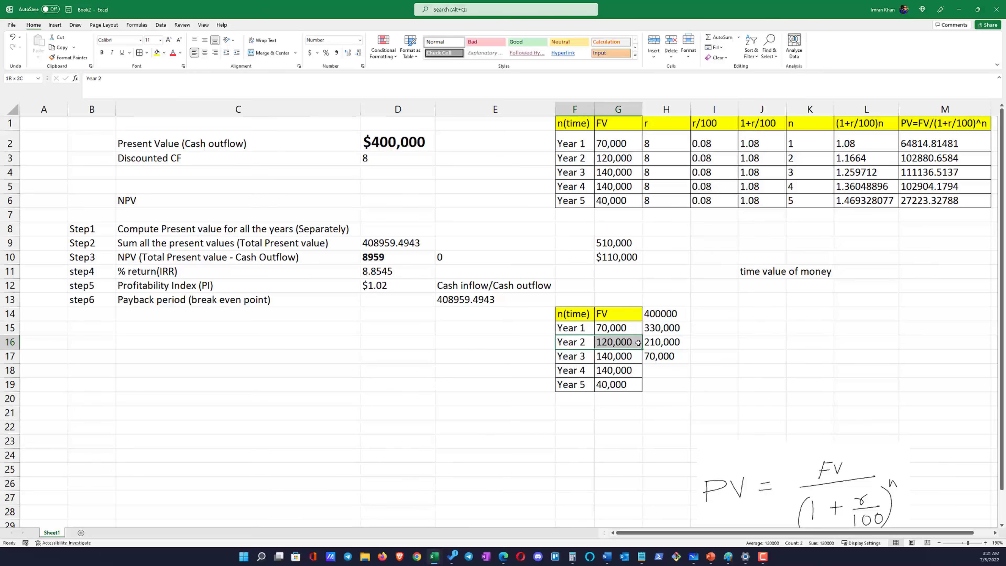
click(652, 343)
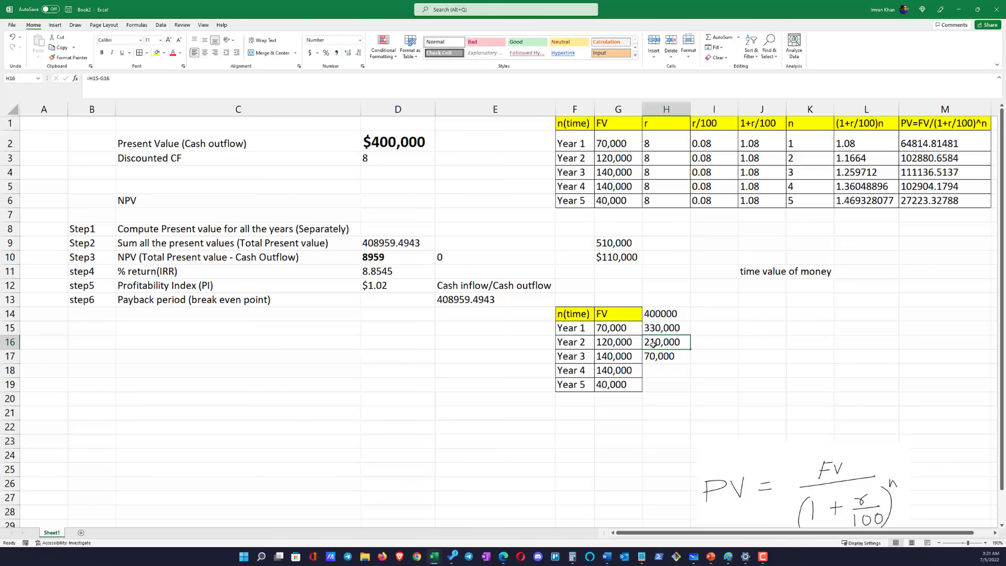
click(574, 357)
click(655, 357)
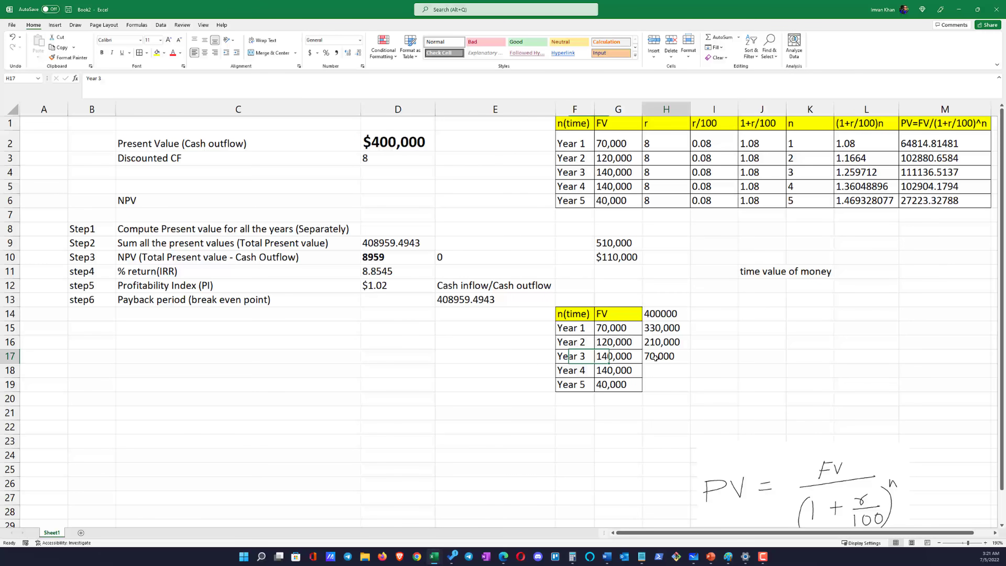
drag(580, 372, 610, 370)
click(627, 370)
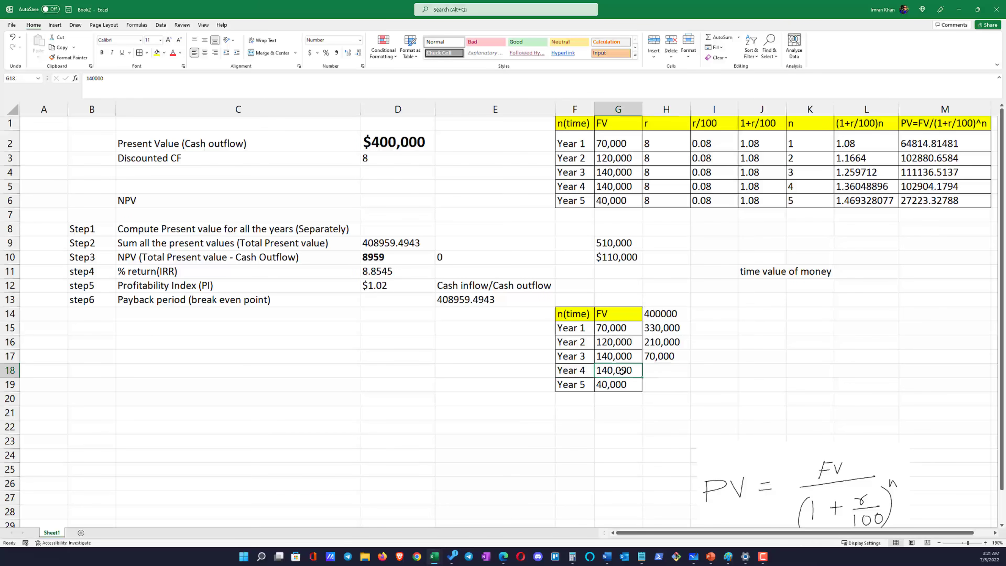
click(646, 370)
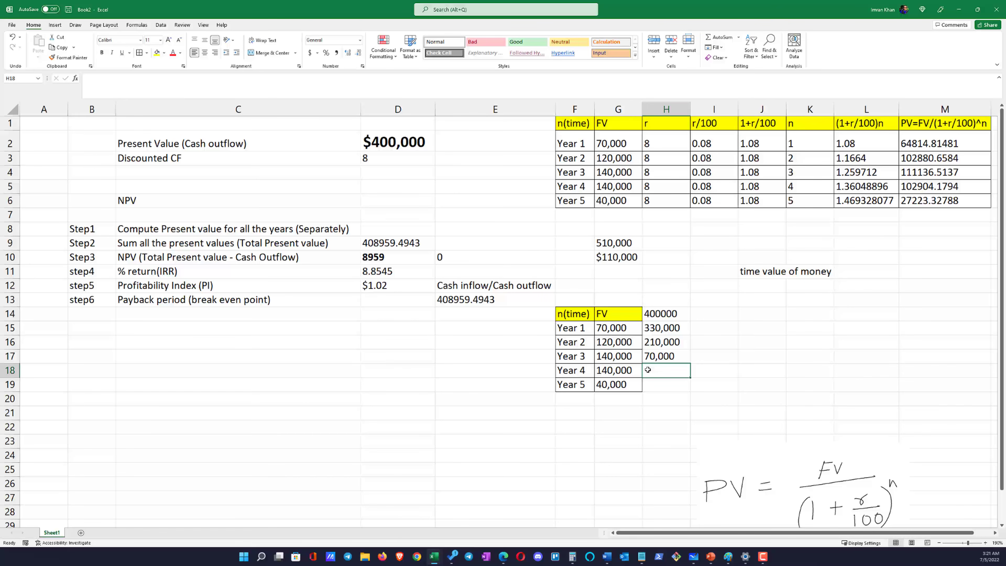
click(635, 370)
drag(577, 373, 606, 371)
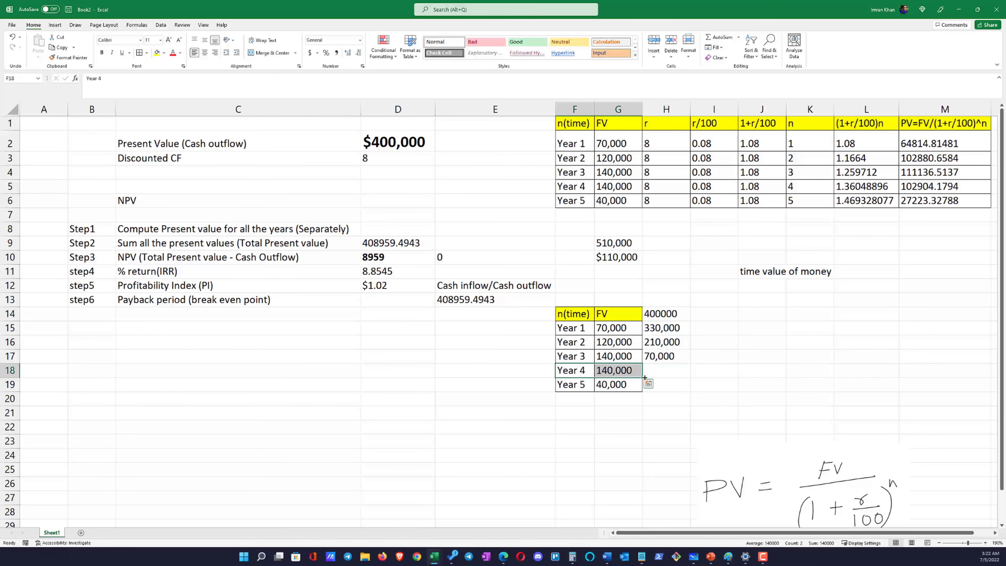
Calculate half of the Year 4 cash flow in I18 with the formula =G18/2
click(607, 370)
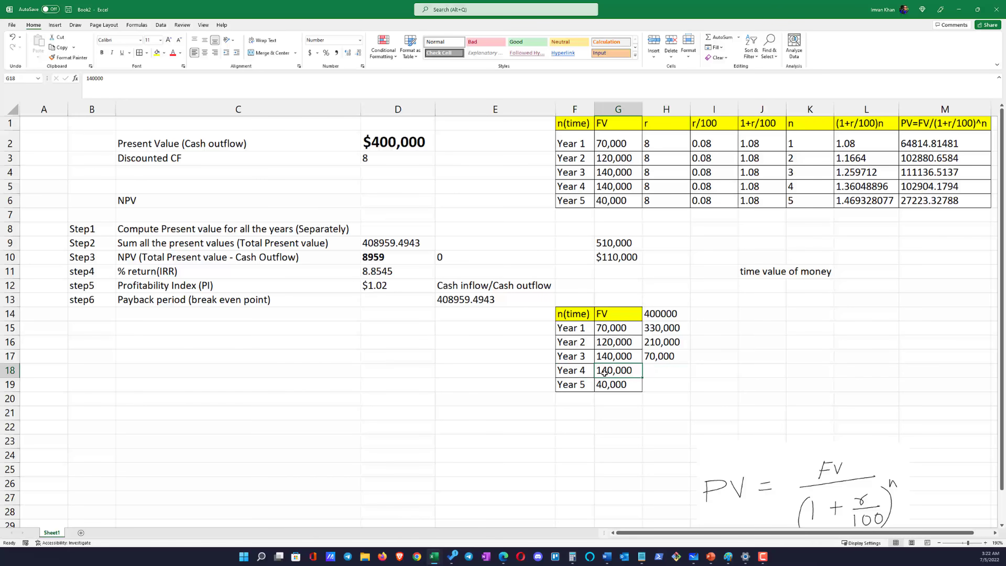
drag(578, 370, 601, 368)
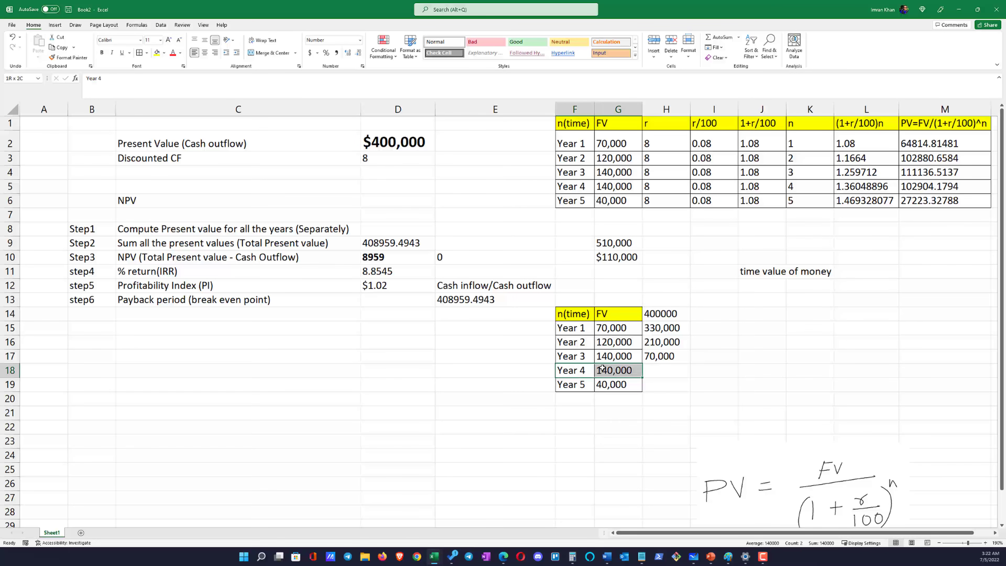
click(601, 368)
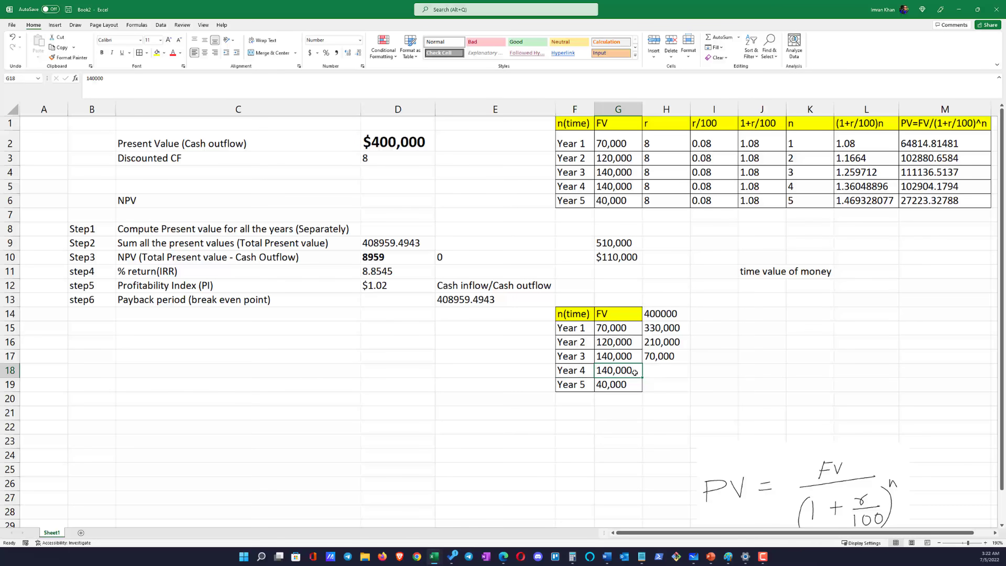
click(721, 368)
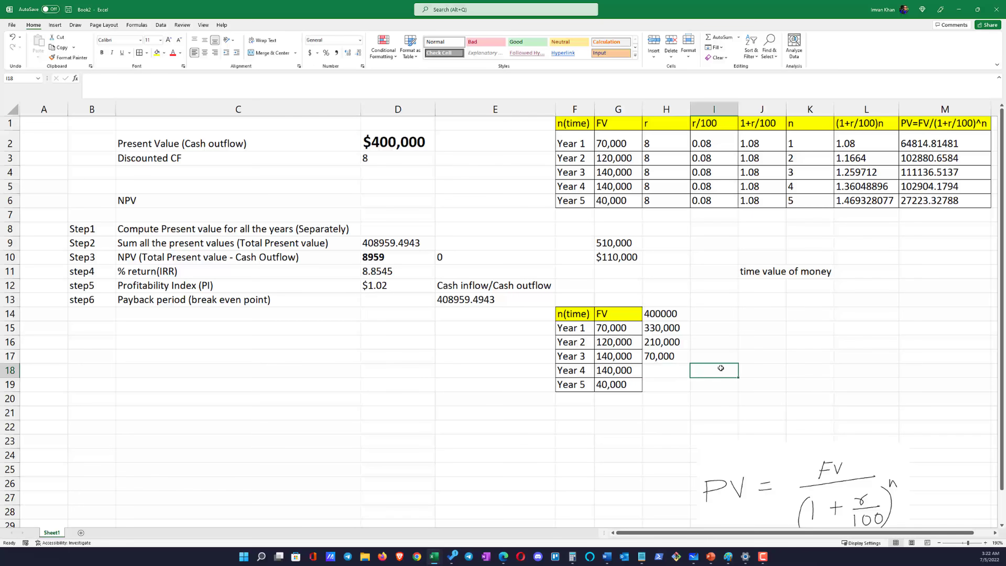
text(=)
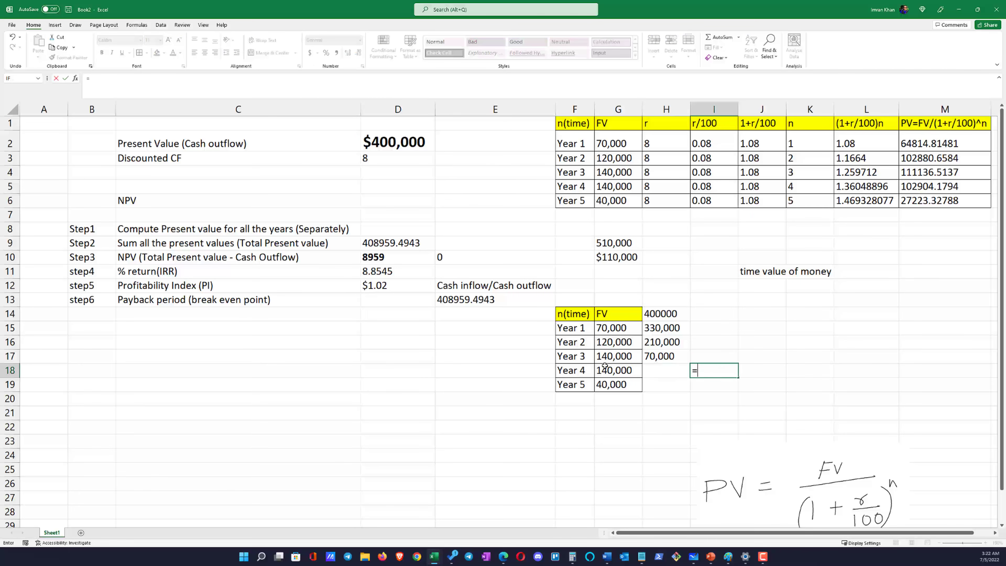
click(615, 371)
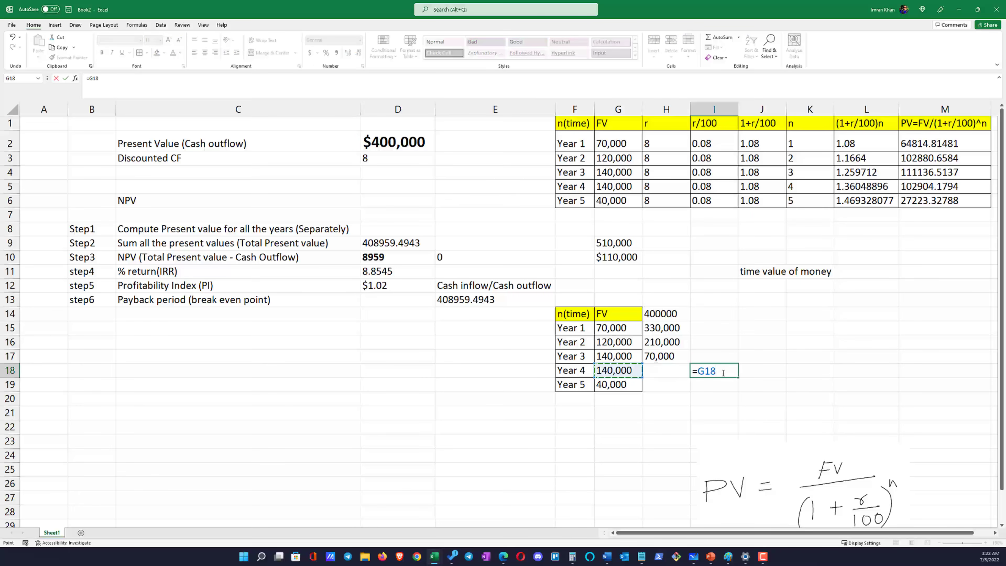
text(/2)
key(Return)
click(723, 373)
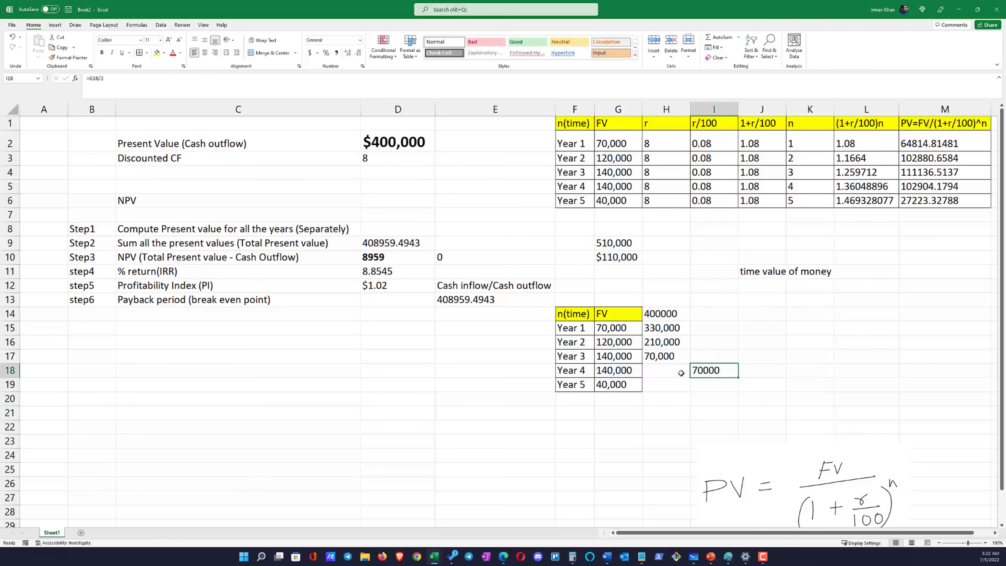
Calculate the balance left to recover in Year 4 in H18 with the formula =H17-I18
click(680, 372)
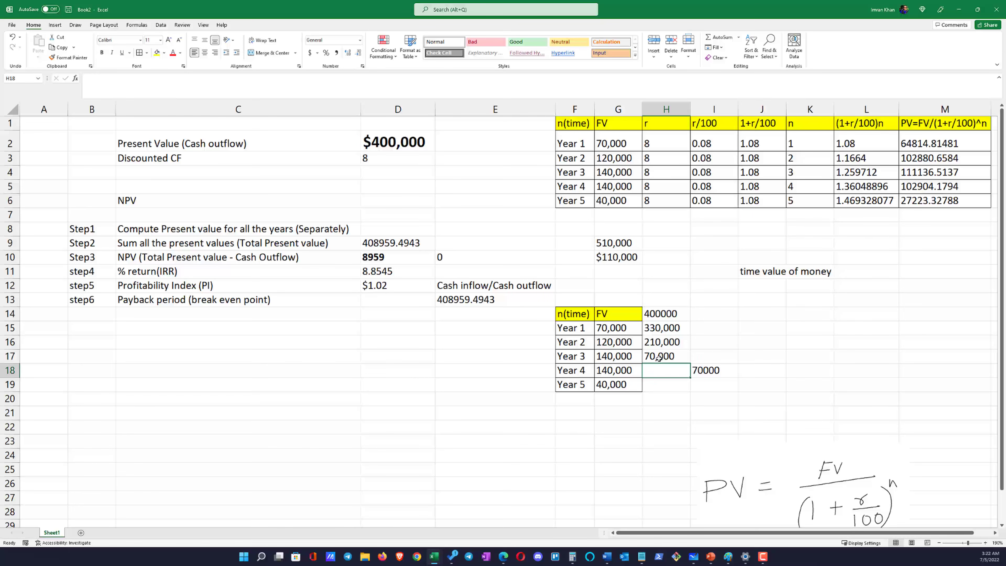
click(740, 372)
click(665, 370)
text(=)
click(660, 357)
text(=)
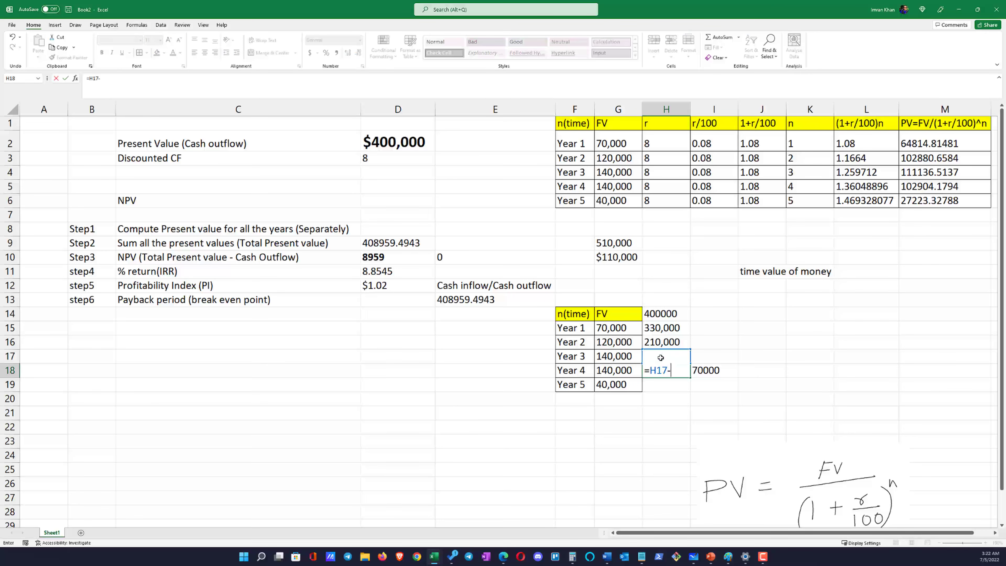
click(716, 369)
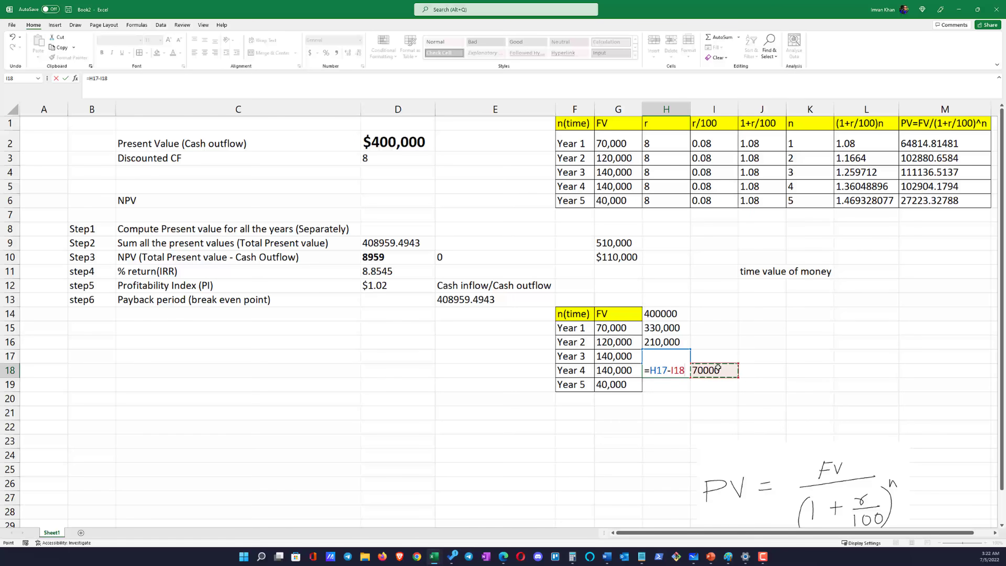
key(Return)
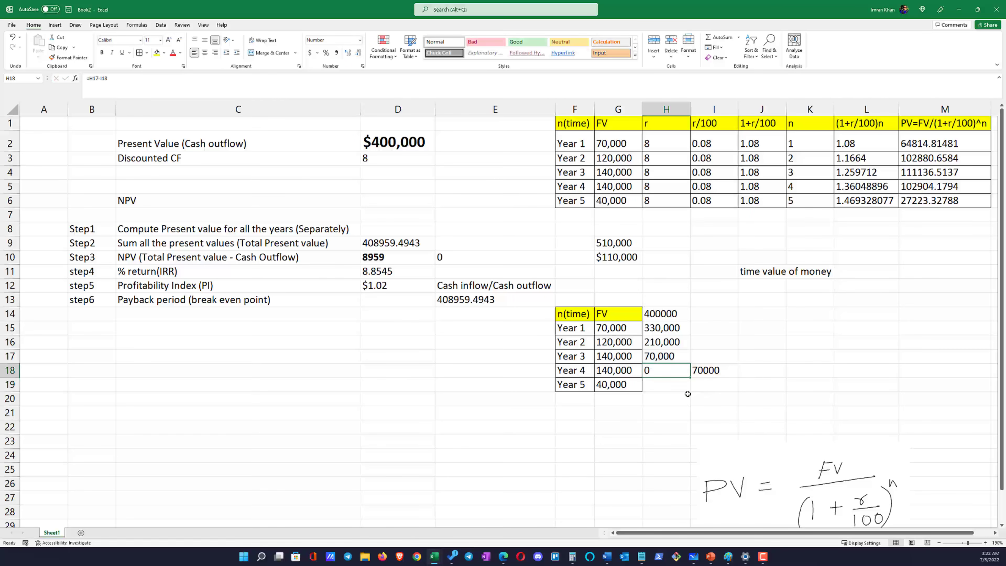
Review the remaining balances in H15:H18 and enter the other half of the Year 4 cash flow, 70000, in J18
click(683, 403)
drag(676, 328, 675, 357)
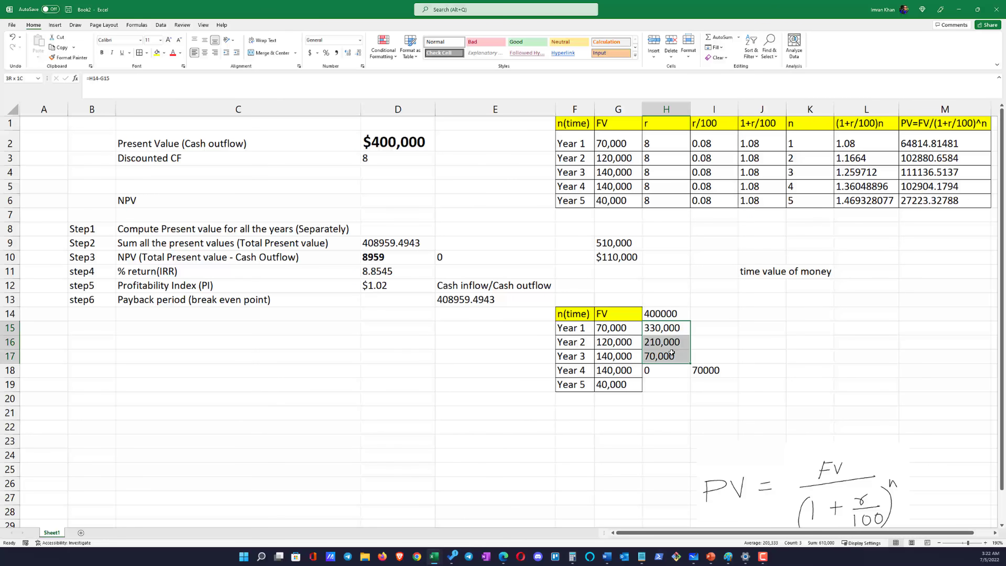
click(714, 370)
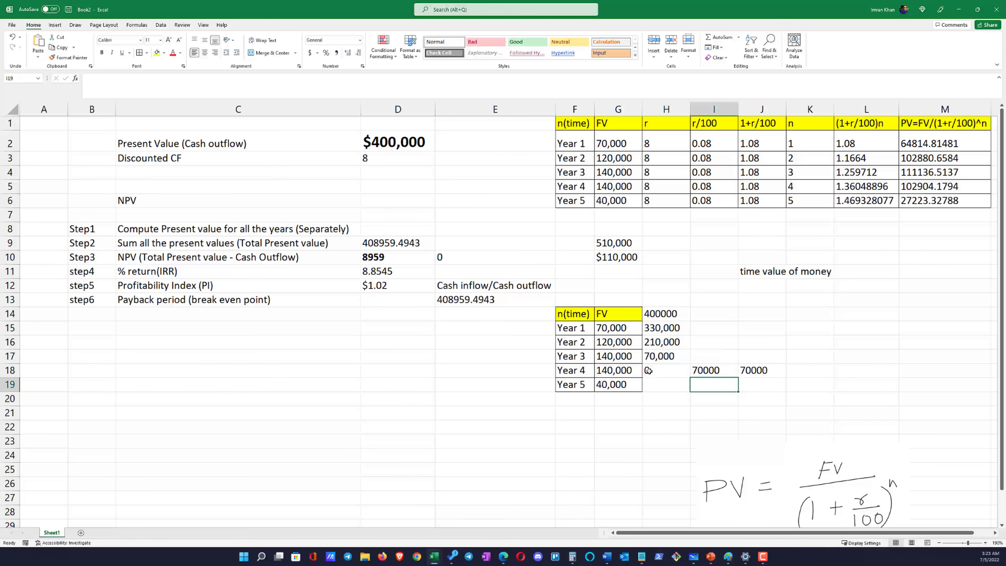
click(650, 372)
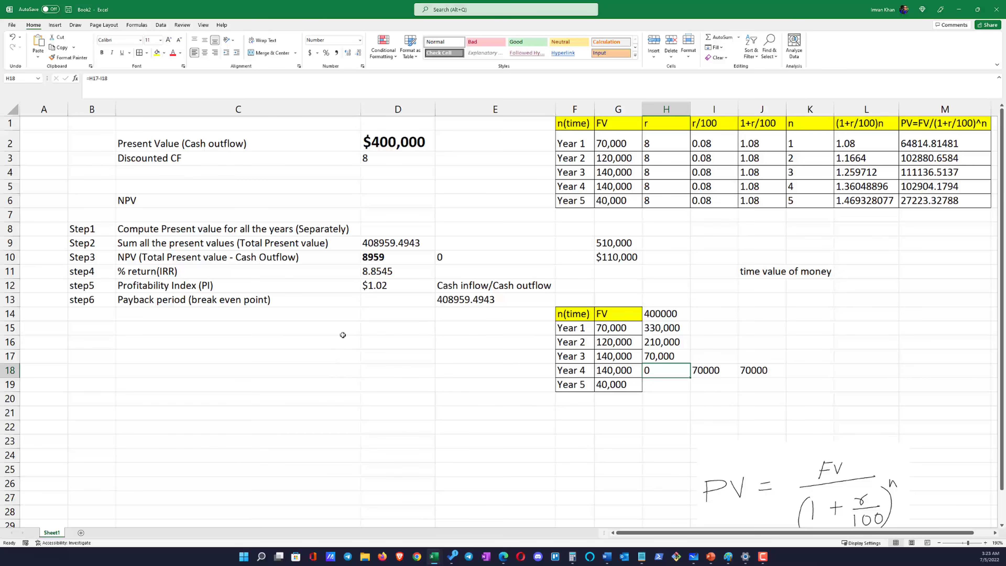
Enter the payback period "3 years 6 months" in D13 and widen column D to fit it
click(371, 307)
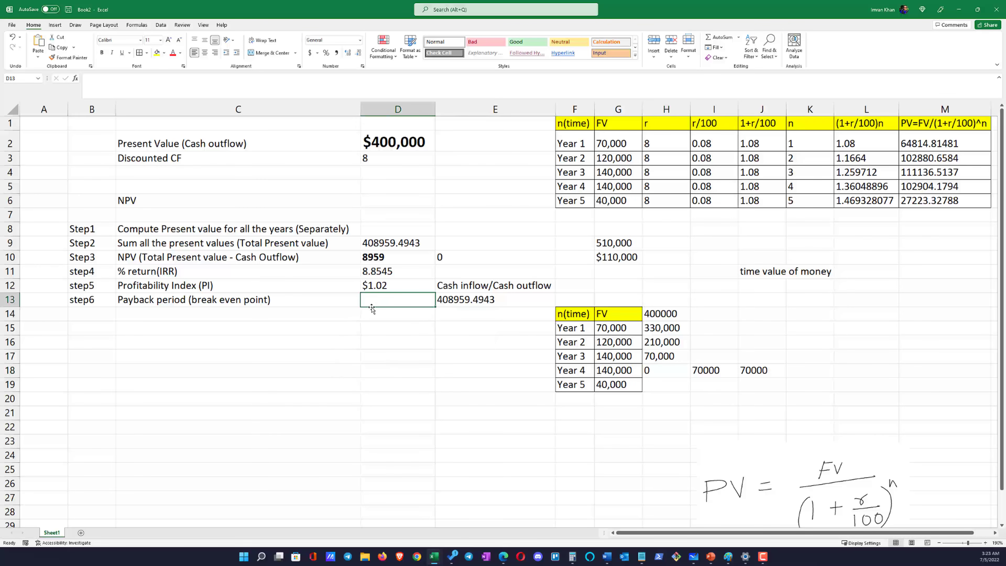
text(3 years )
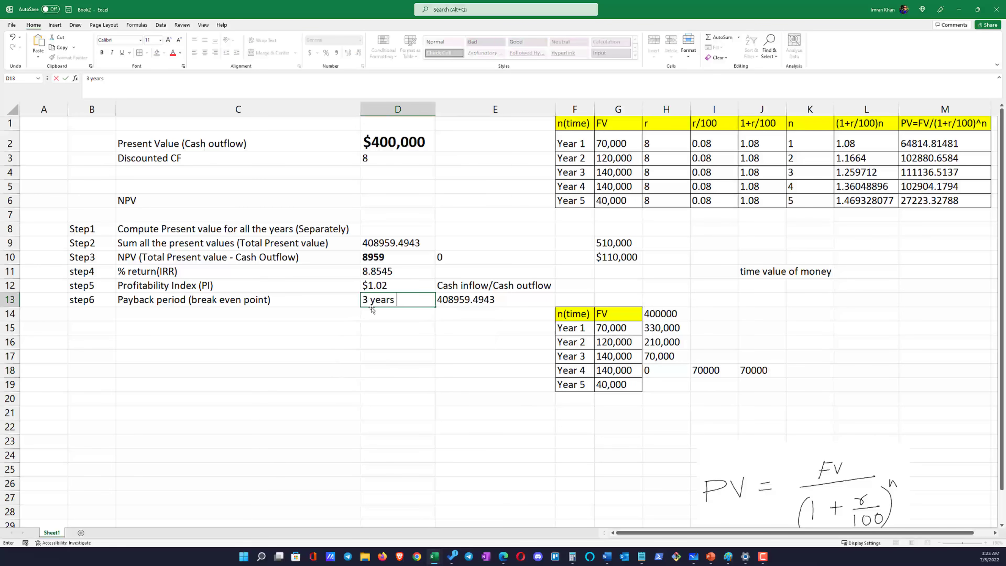
text(6 months)
key(Return)
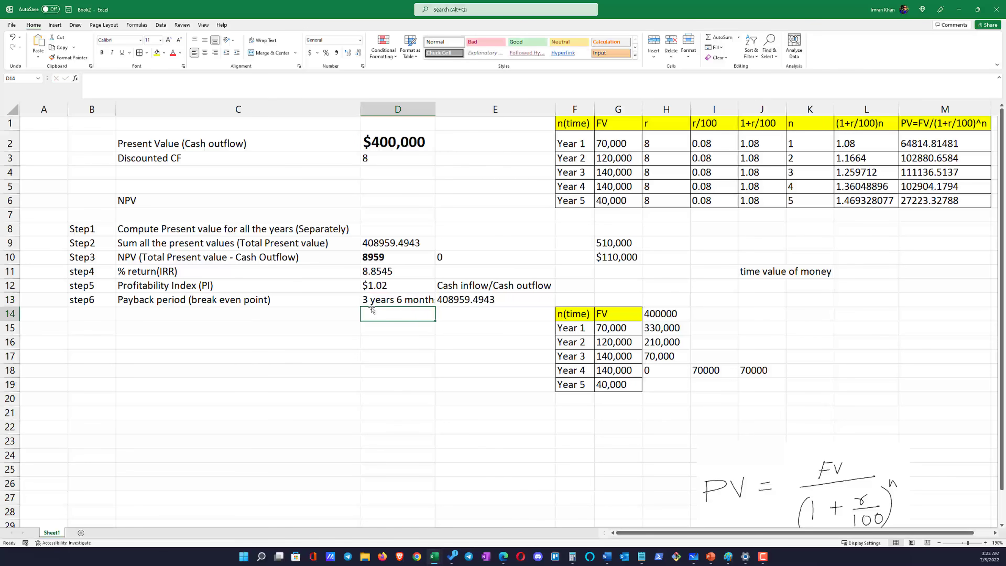
double_click(436, 104)
Review the completed steps from present value to payback period and delete the handwritten PV formula picture below the tables
click(635, 387)
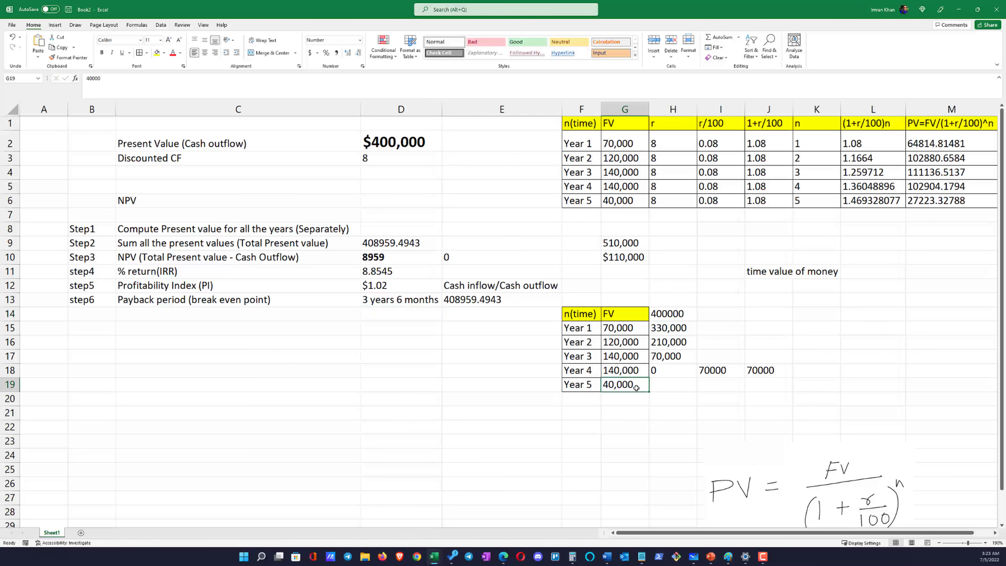
drag(260, 291, 453, 299)
click(454, 303)
drag(91, 228, 373, 242)
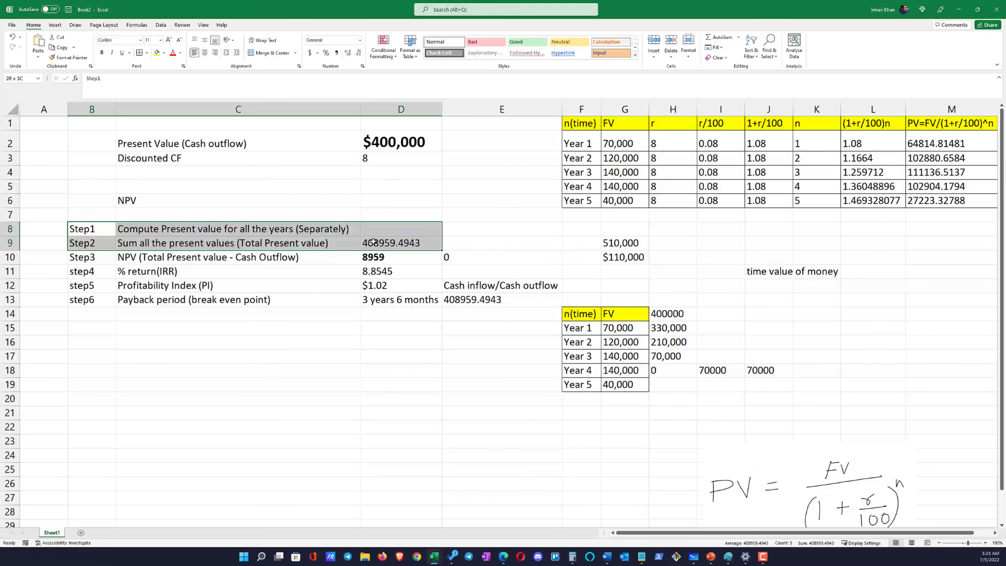
click(580, 469)
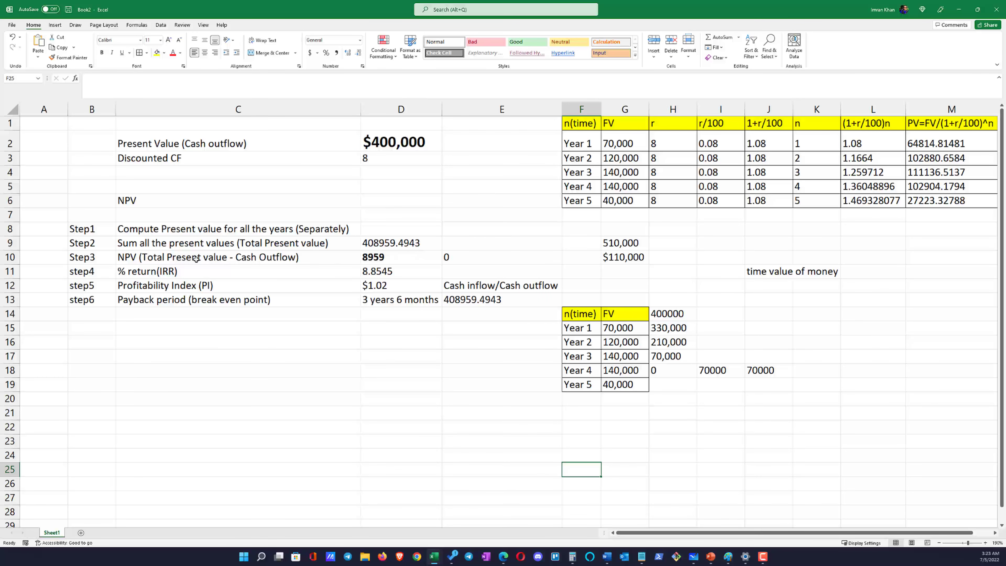
click(153, 270)
click(157, 289)
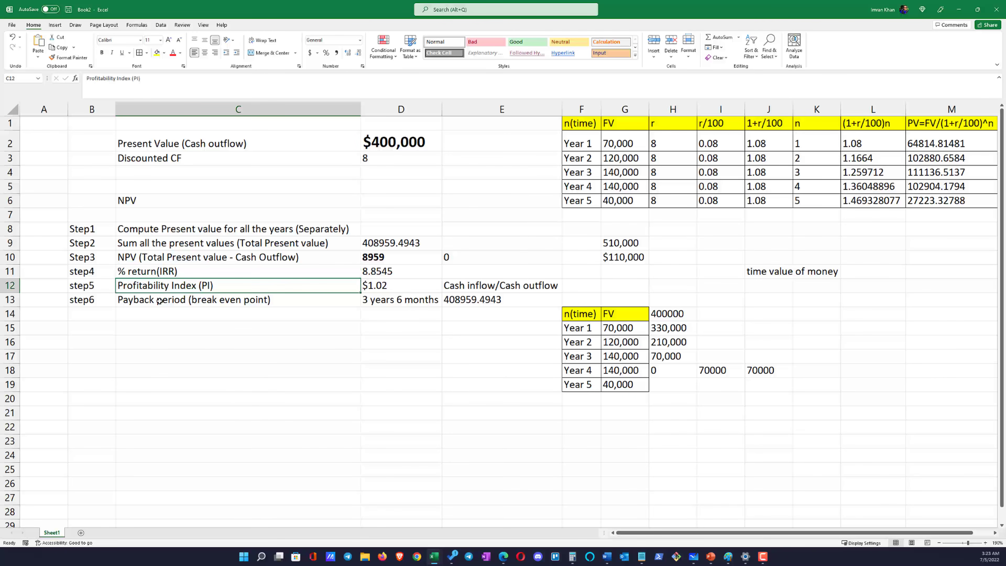
click(159, 301)
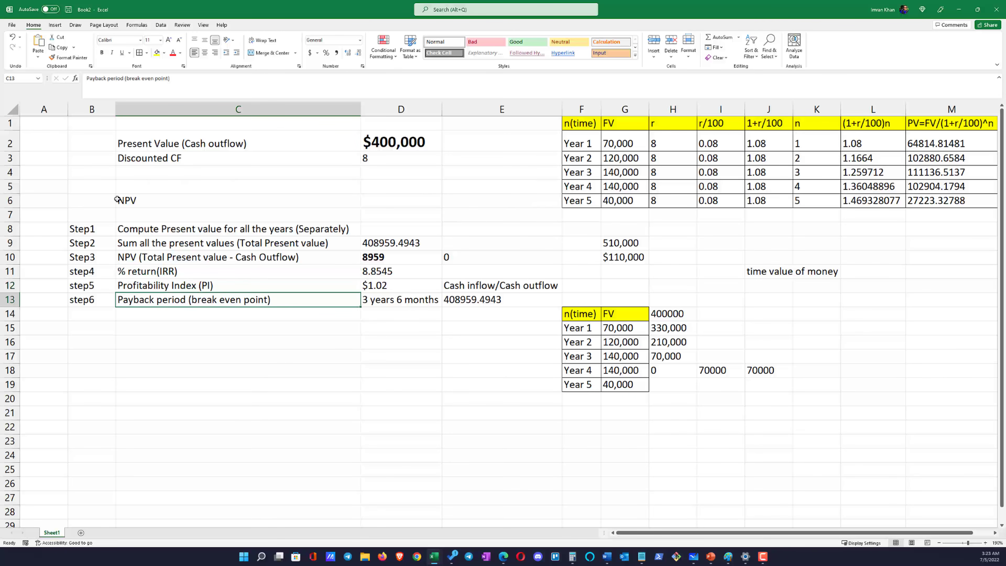
Clear the scratch values in I18:J18 and G9:G10 and the "time value of money" note in J11
drag(719, 532, 758, 532)
drag(669, 370, 709, 370)
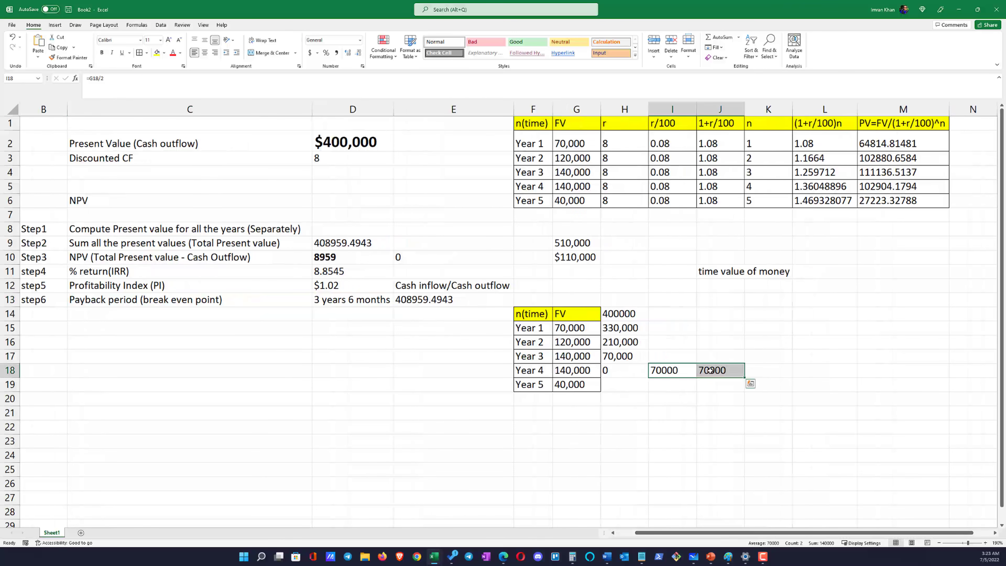
key(Delete)
click(720, 271)
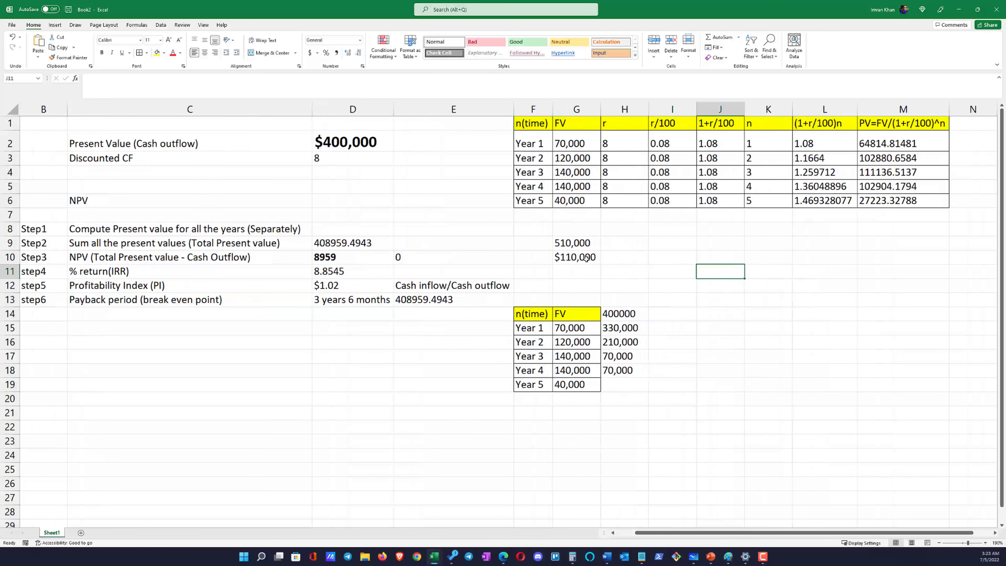
drag(556, 242, 559, 256)
key(Delete)
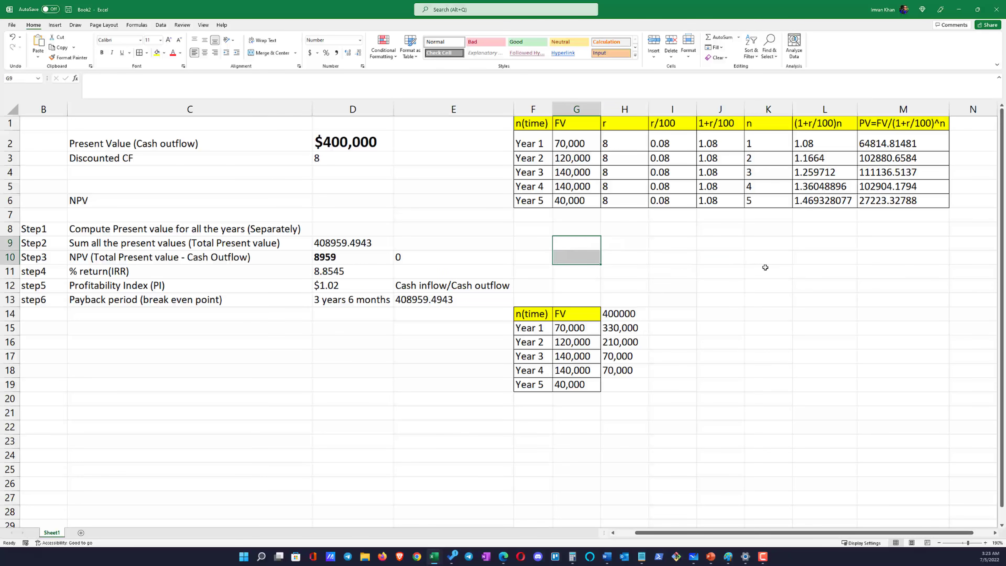
click(765, 268)
Make the header row F1:M1 of the present value table bold
drag(532, 123, 907, 120)
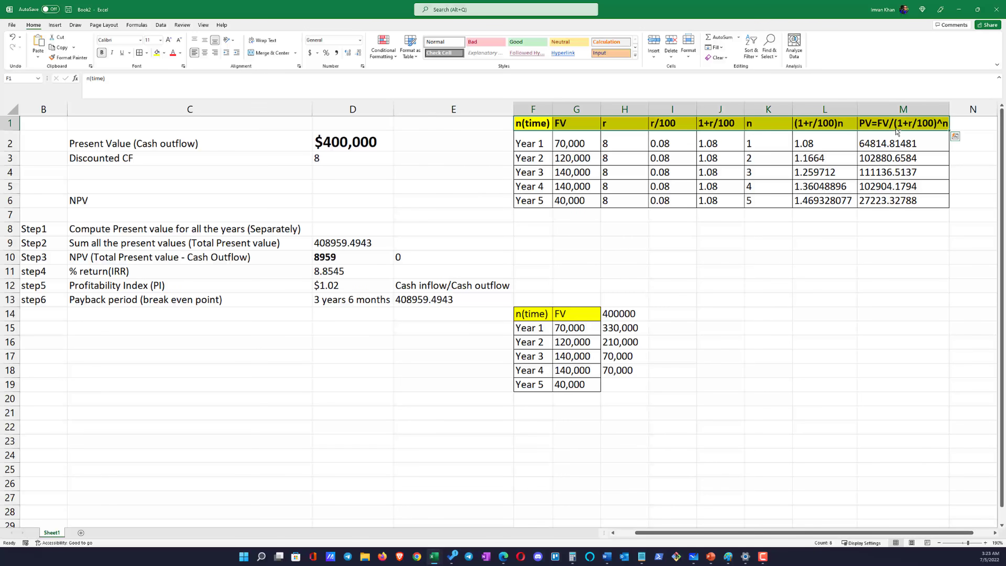
key(ctrl+q)
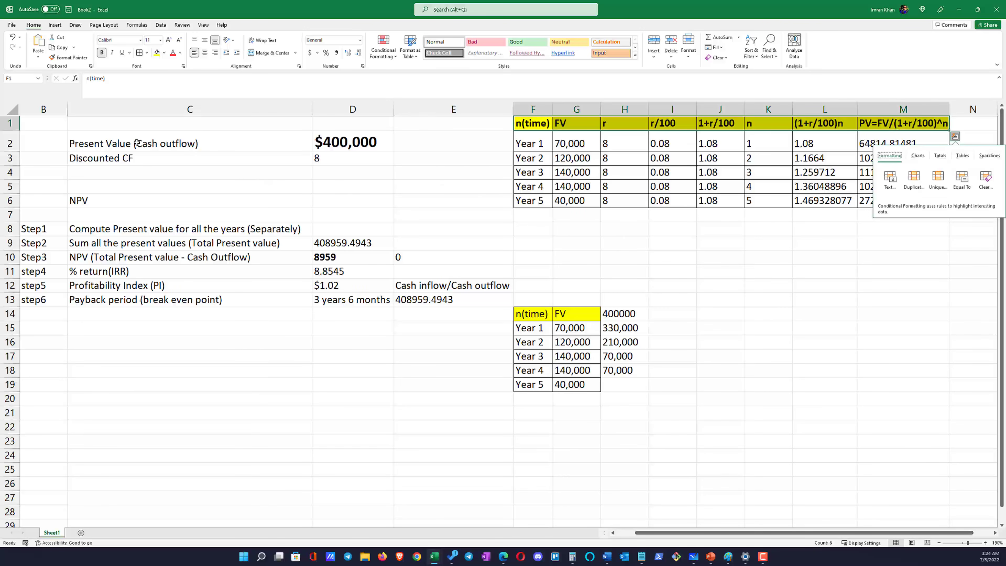
click(79, 142)
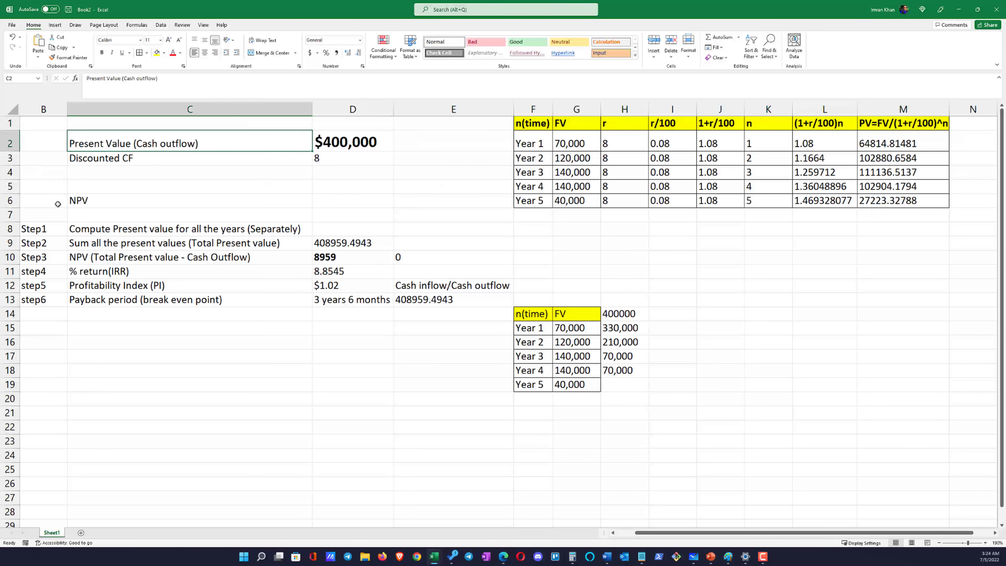
Move the block B6:E13 up to B4:E11 and close the remaining gap by moving the step rows to B5:E10
drag(42, 201, 475, 301)
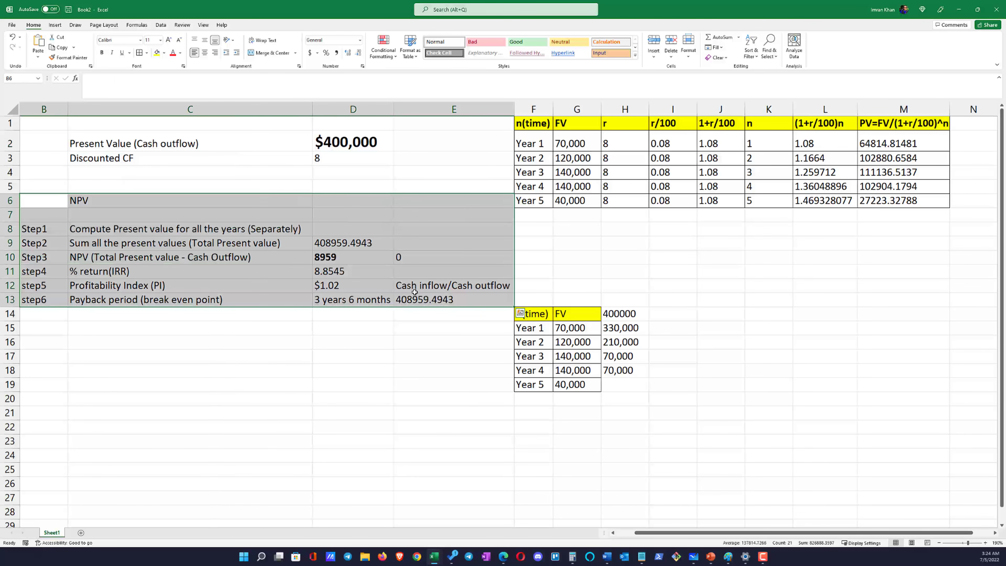
key(ctrl+c)
drag(66, 188, 65, 160)
click(173, 284)
drag(38, 205, 455, 273)
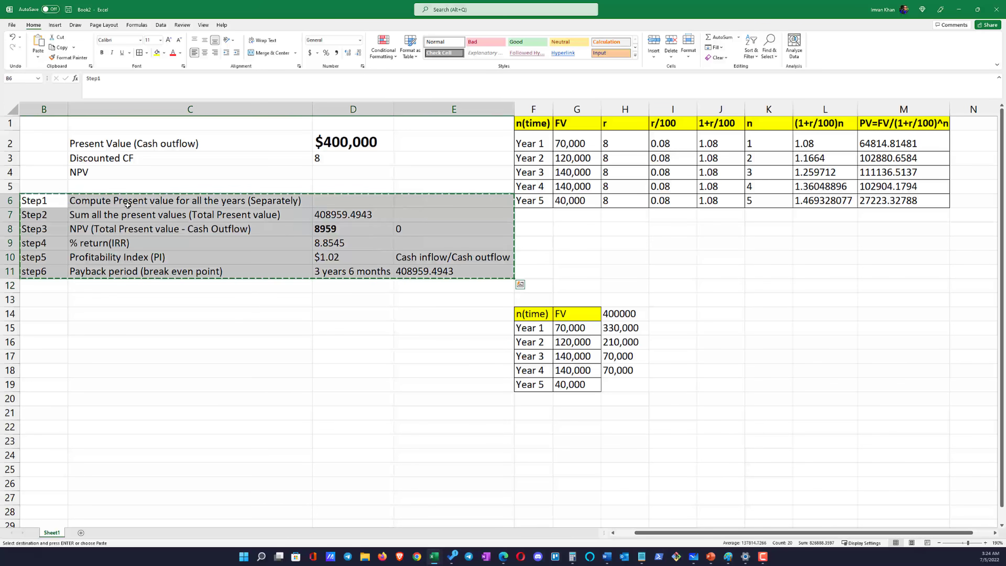
drag(79, 194, 98, 179)
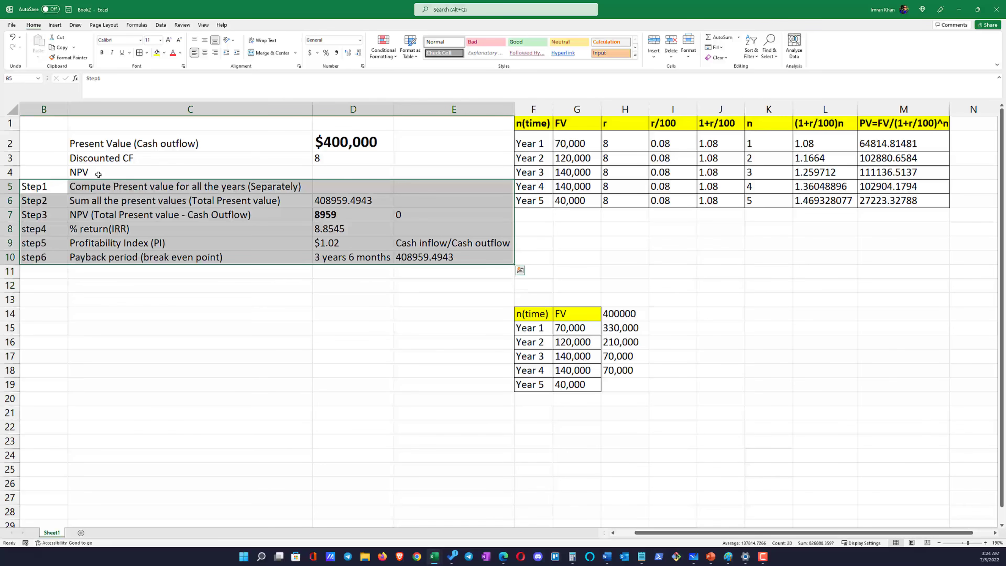
Clear the helper values and the cash inflow/outflow note in column E beside the step results
click(31, 146)
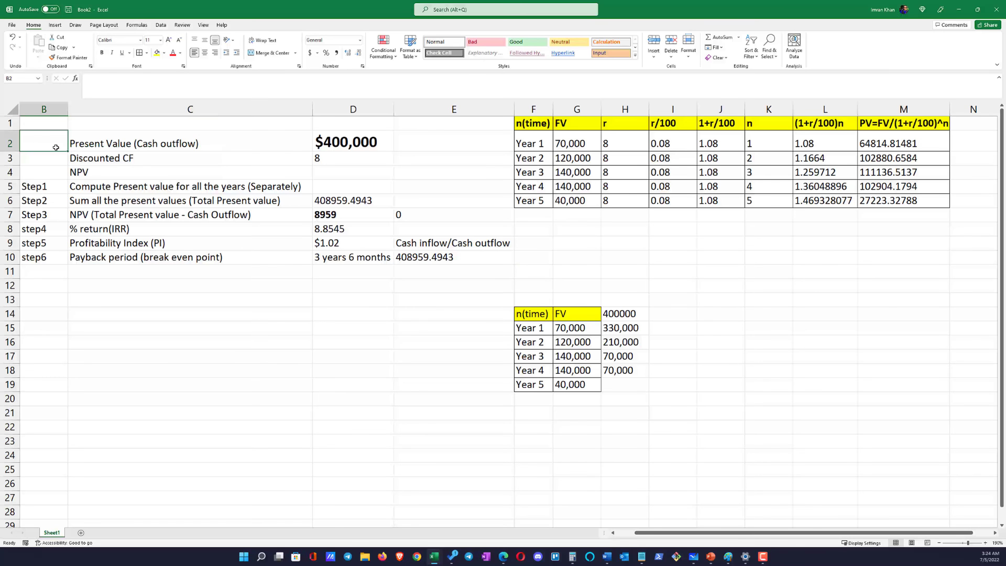
drag(56, 147, 422, 253)
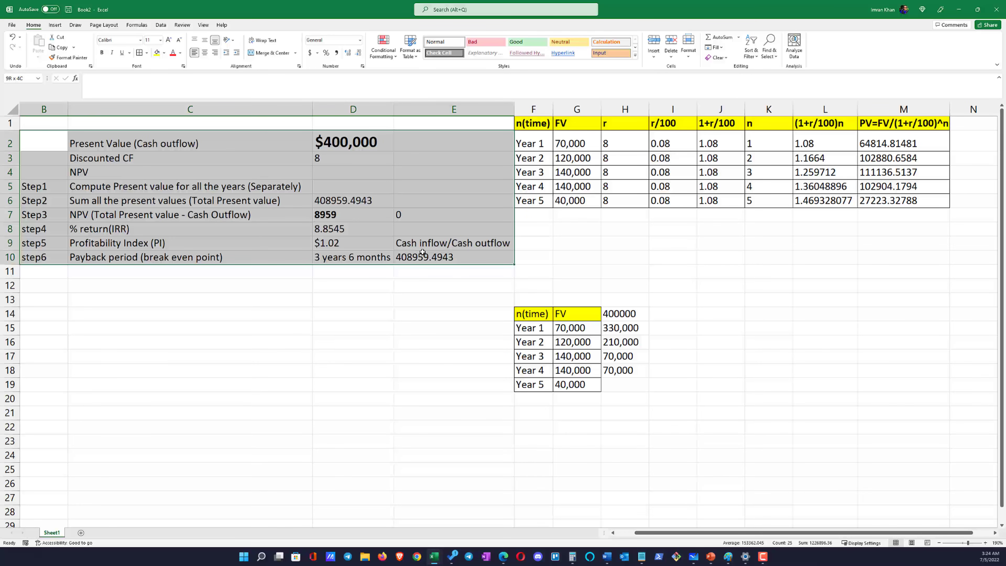
drag(422, 252, 422, 253)
drag(422, 200, 424, 269)
Apply all borders to the results table B2:D10
drag(43, 141, 353, 258)
click(140, 53)
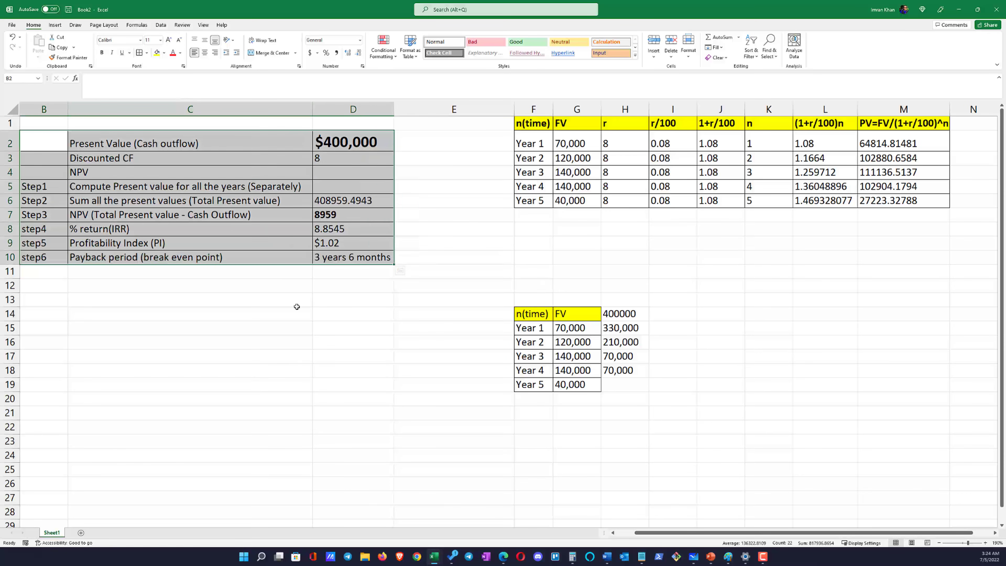
click(308, 357)
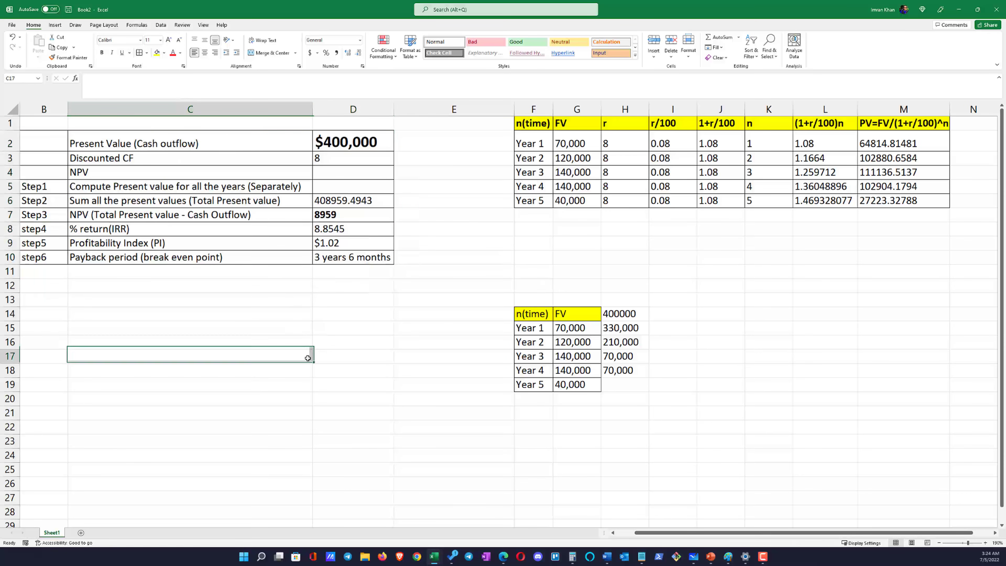
Enter the column headers Steps, Description and Values in B1:D1 above the results table
click(50, 127)
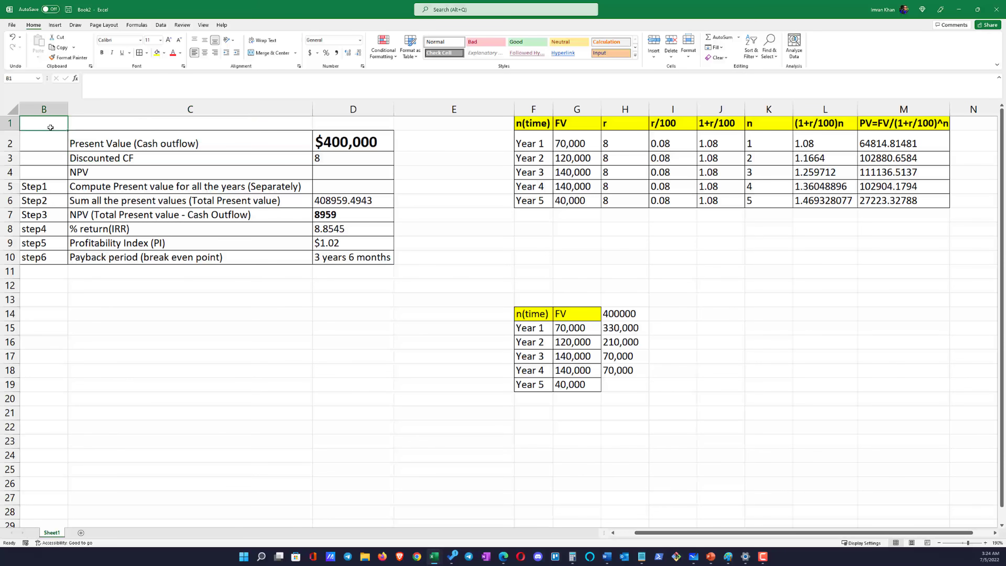
text(Steps)
key(Tab)
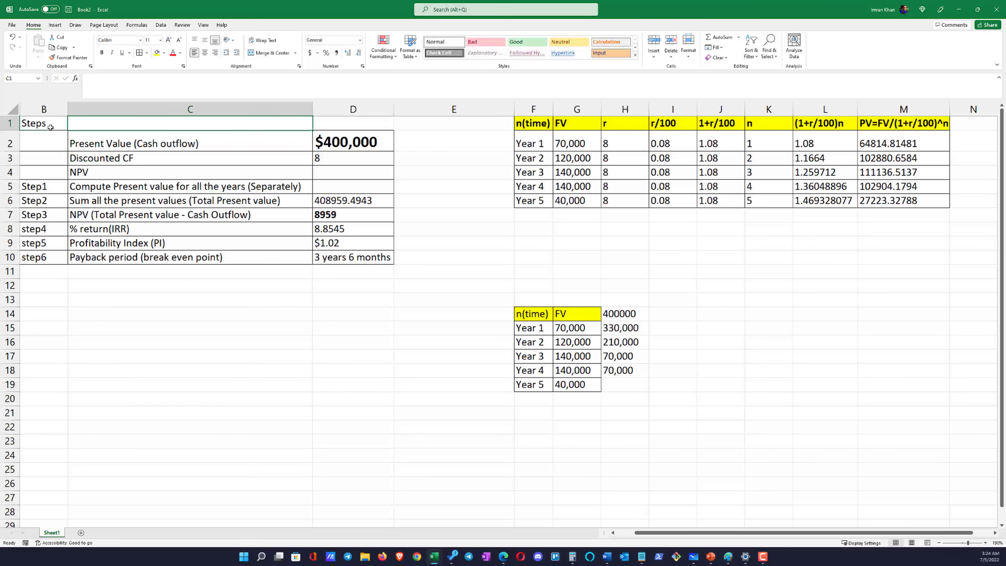
text(Description)
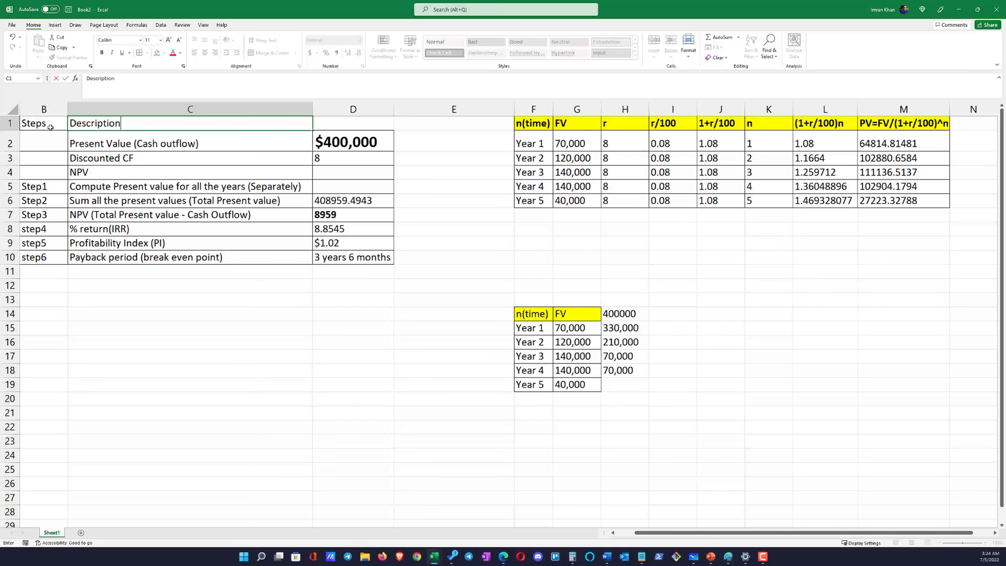
key(Tab)
text(Values)
Format the header row B1:D1 of the results table with a yellow fill and bold text
drag(50, 127, 356, 125)
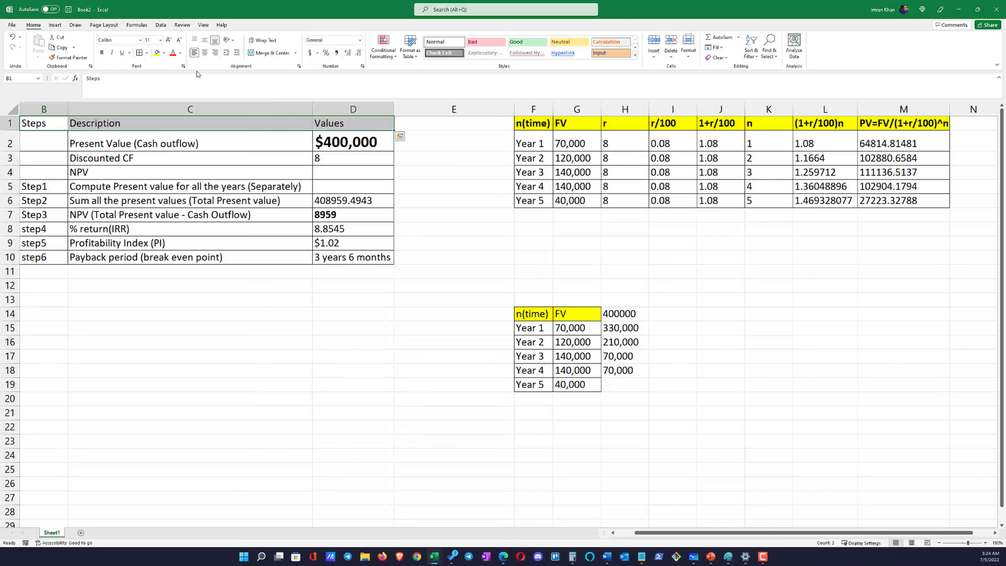
click(157, 53)
click(101, 52)
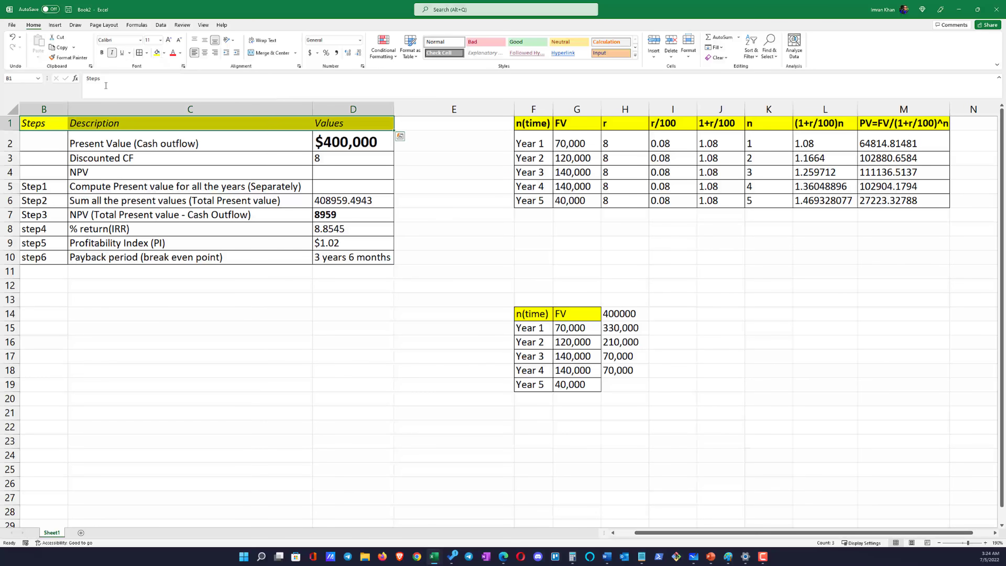
Move the payback table from F14:H19 up to F8:H13, with borders on all its cells
drag(618, 313, 524, 385)
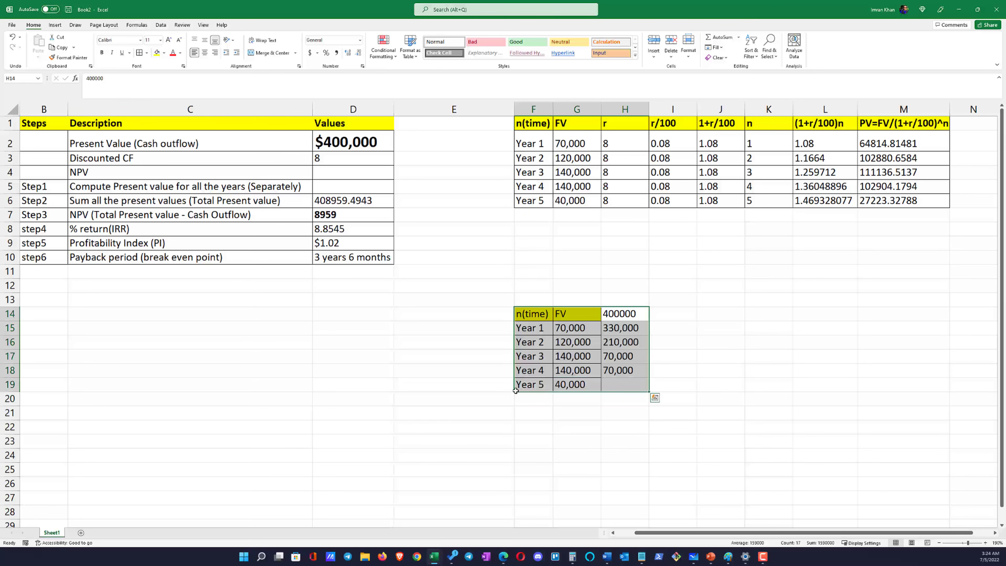
key(ctrl+c)
click(543, 229)
key(ctrl+v)
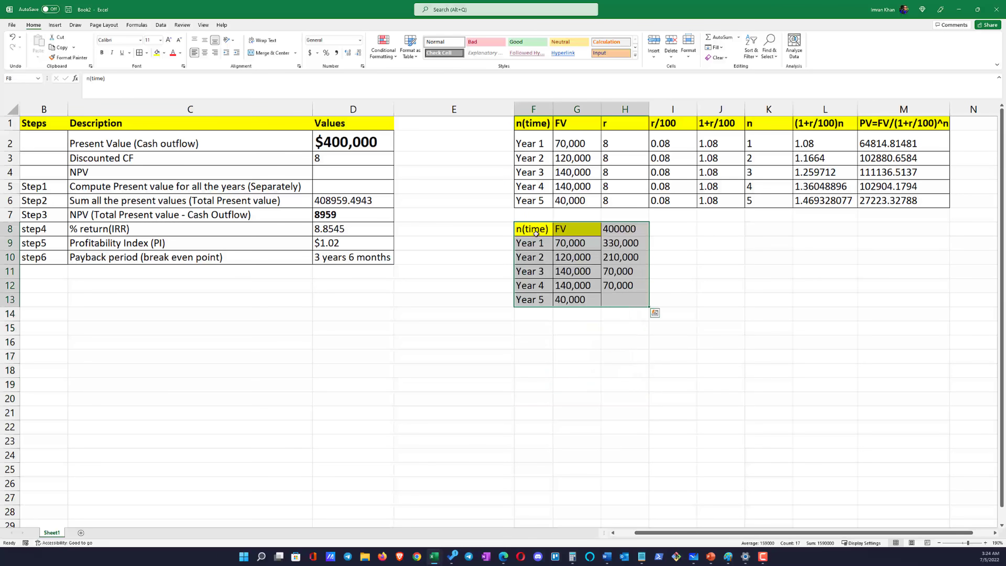
click(534, 387)
click(624, 229)
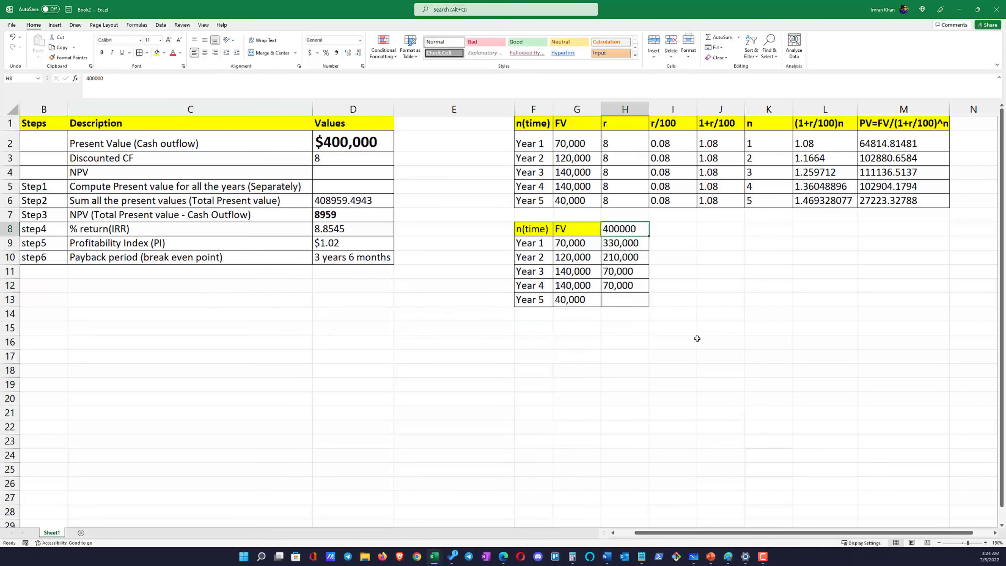
Narrow the empty column E to bring the results table and the present value table closer together
click(481, 110)
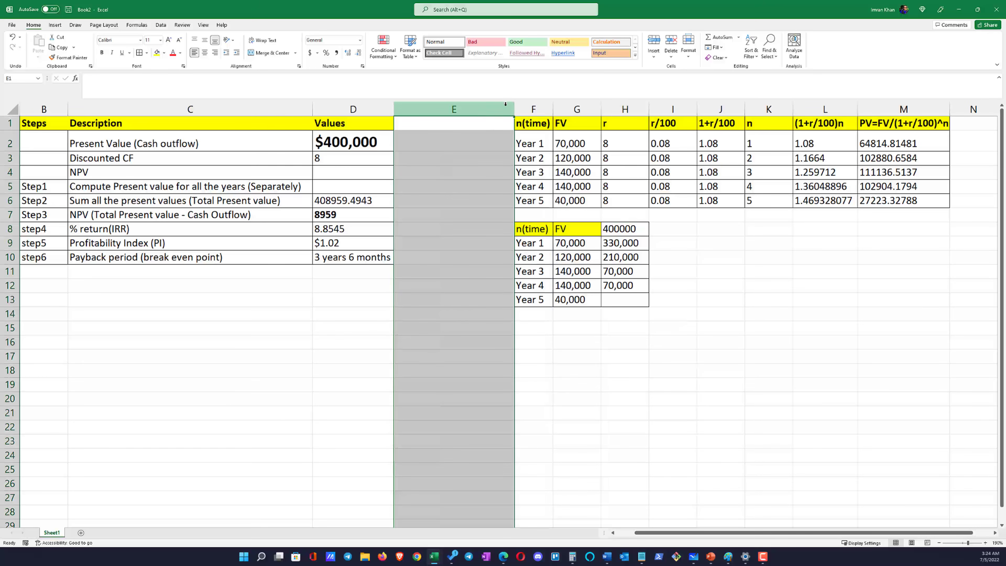
drag(514, 110, 428, 111)
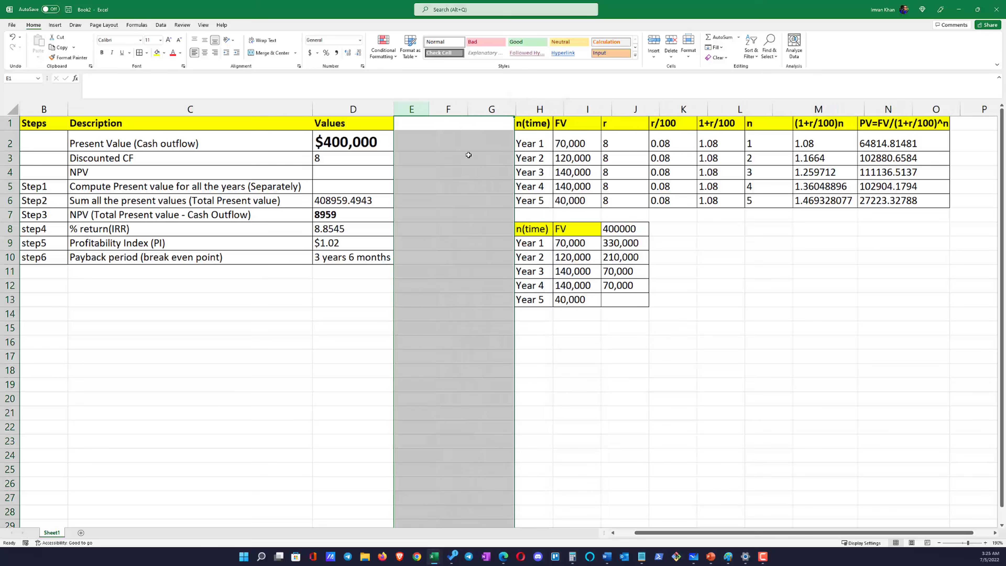
click(669, 340)
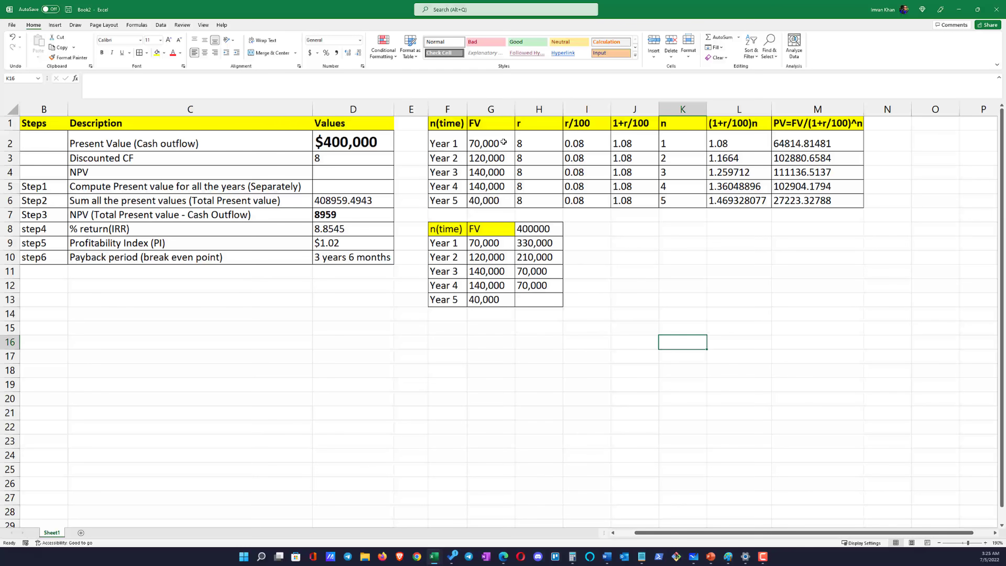
click(554, 350)
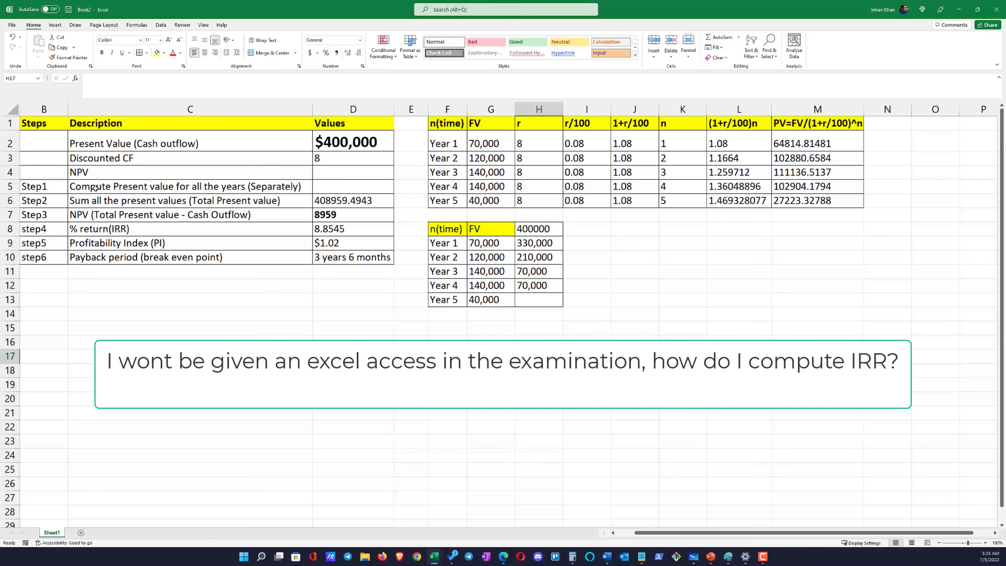
Examine the IRR result in D8 against the discount rate in D3, the yearly present values in M2:M6 and the NPV in D7
click(315, 229)
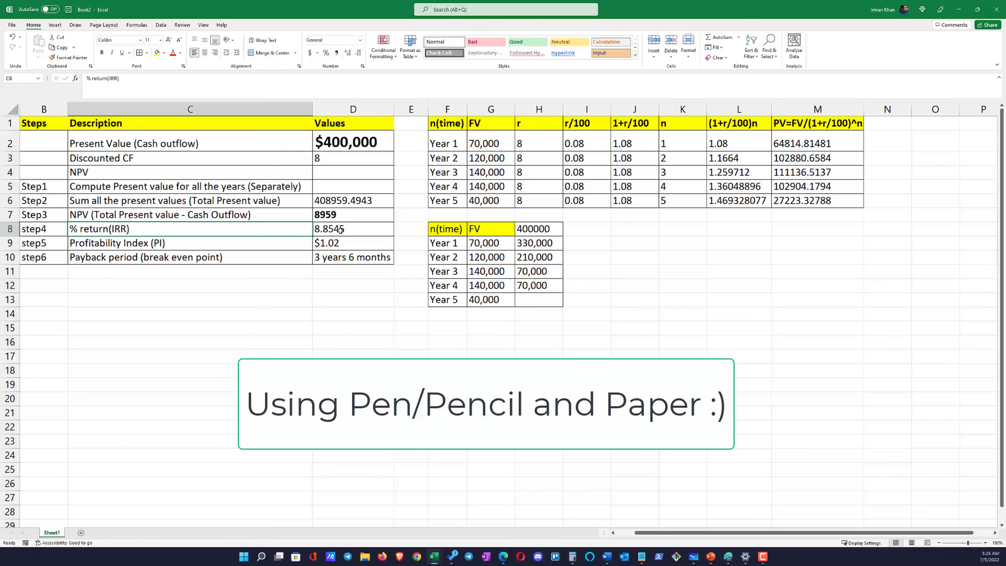
click(269, 231)
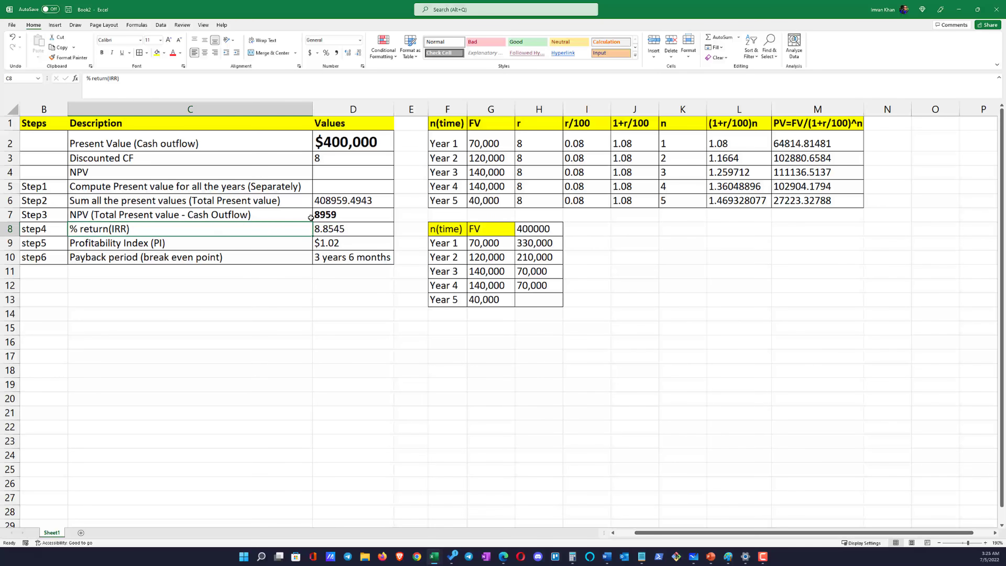
click(323, 231)
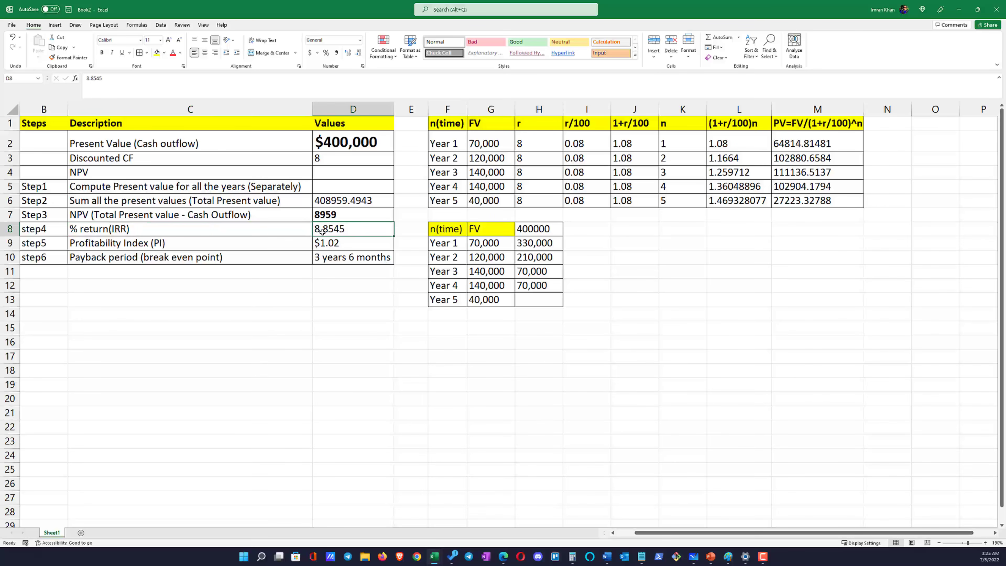
click(366, 156)
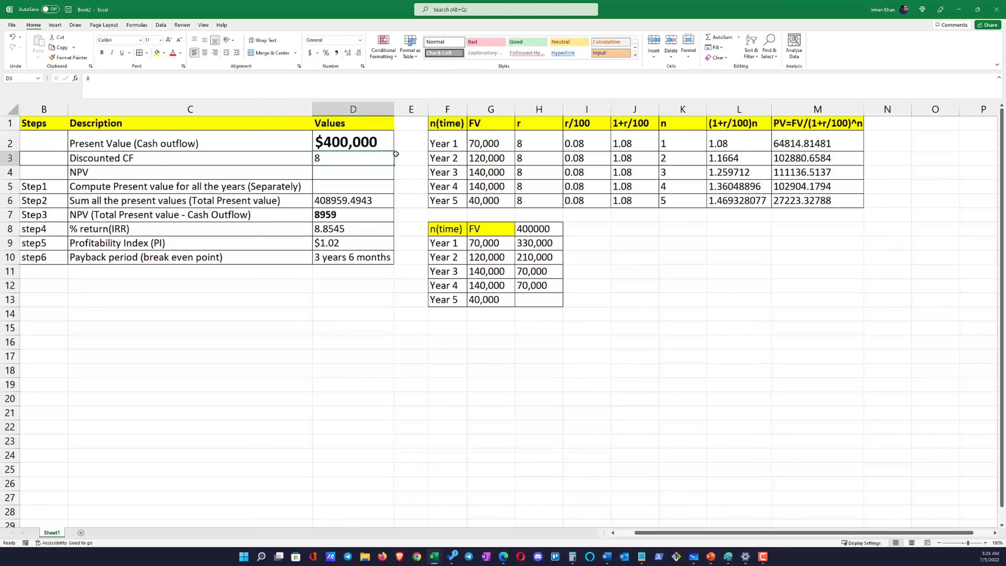
drag(805, 145, 820, 197)
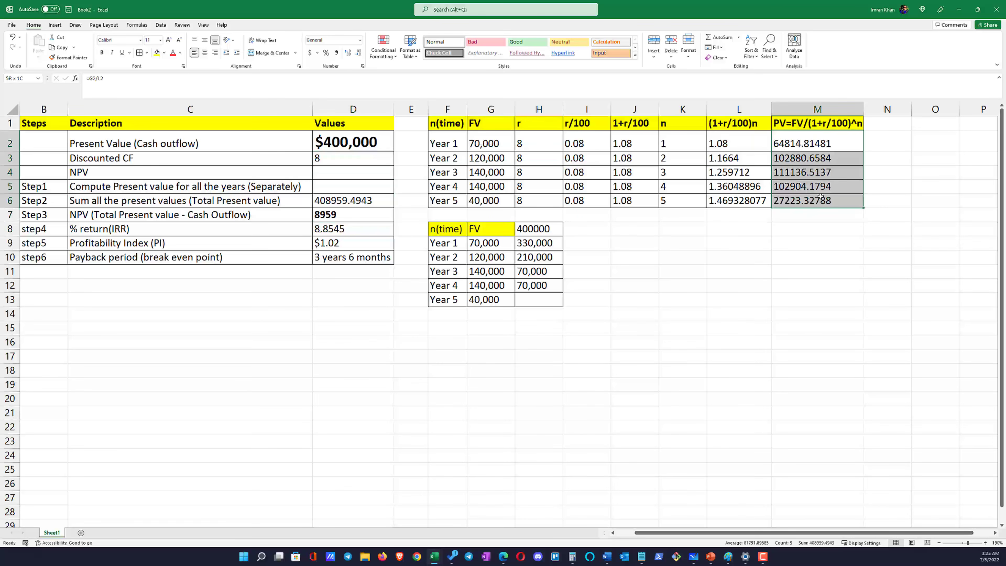
click(351, 159)
click(356, 228)
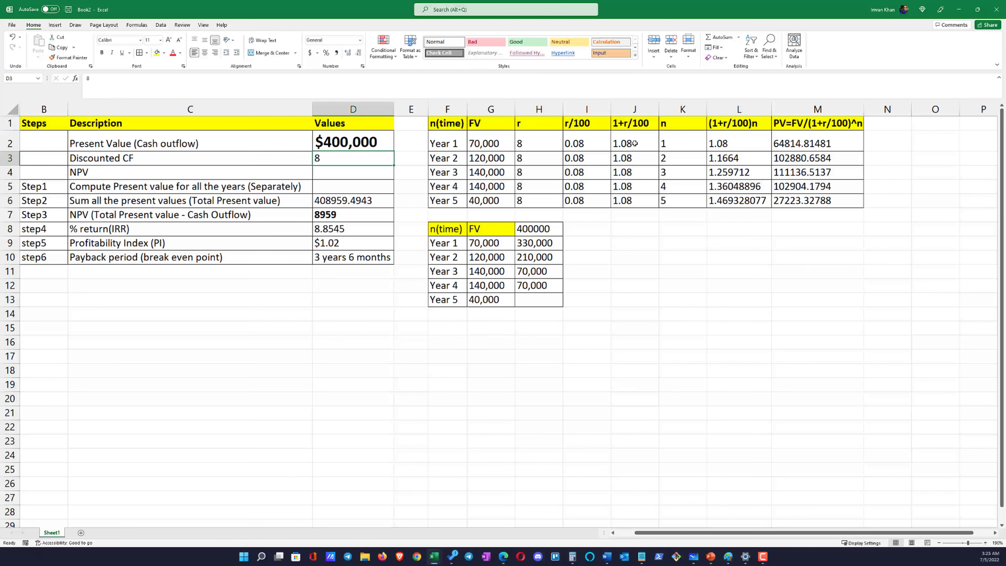
click(757, 147)
click(347, 228)
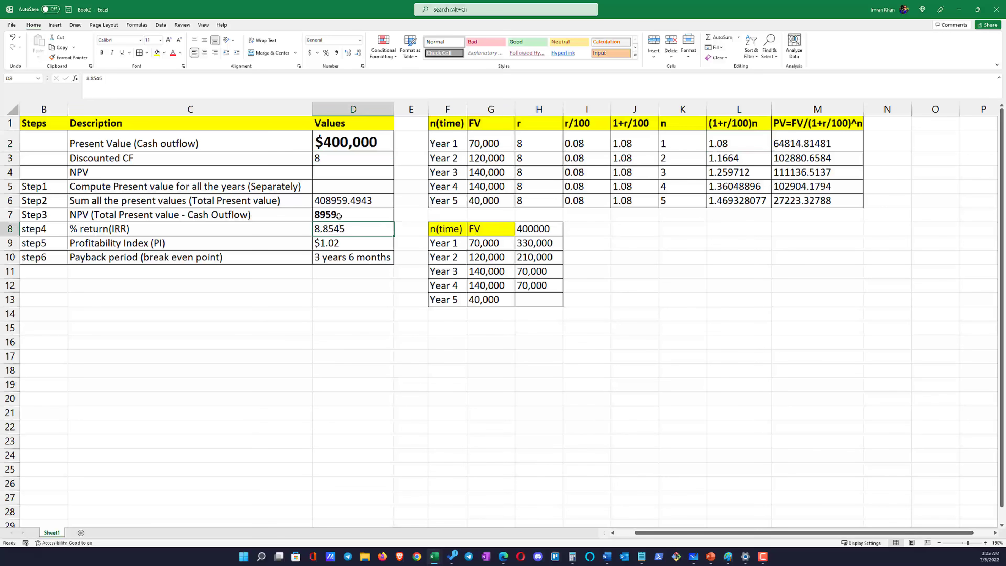
click(339, 216)
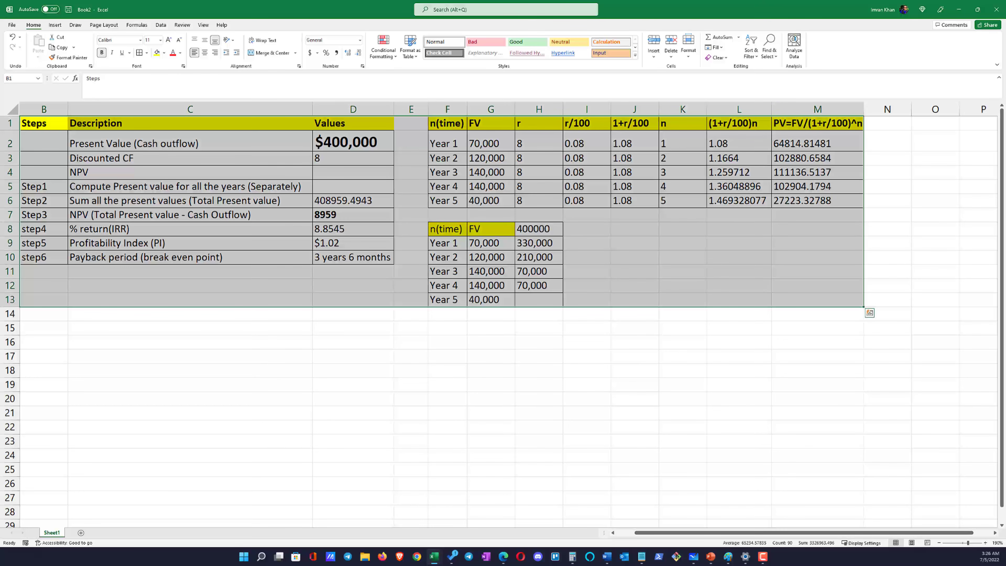